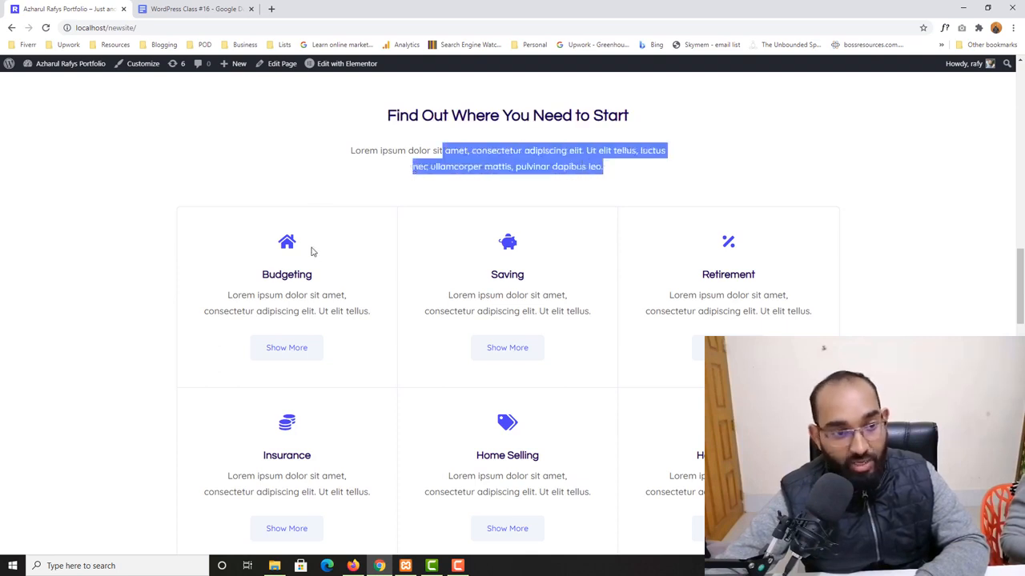
Examine the homepage's "Find Out Where You Need to Start" services grid and the "My Specialities" section below it.
scroll(224, 361, "down", 5)
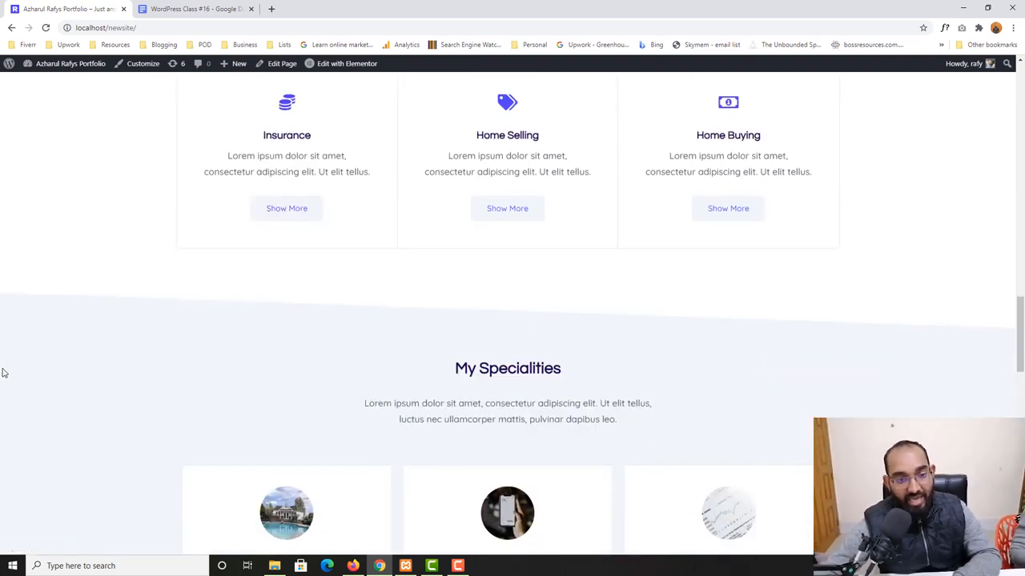
left_click_drag(454, 263, 538, 284)
scroll(538, 284, "down", 1)
scroll(556, 238, "up", 4)
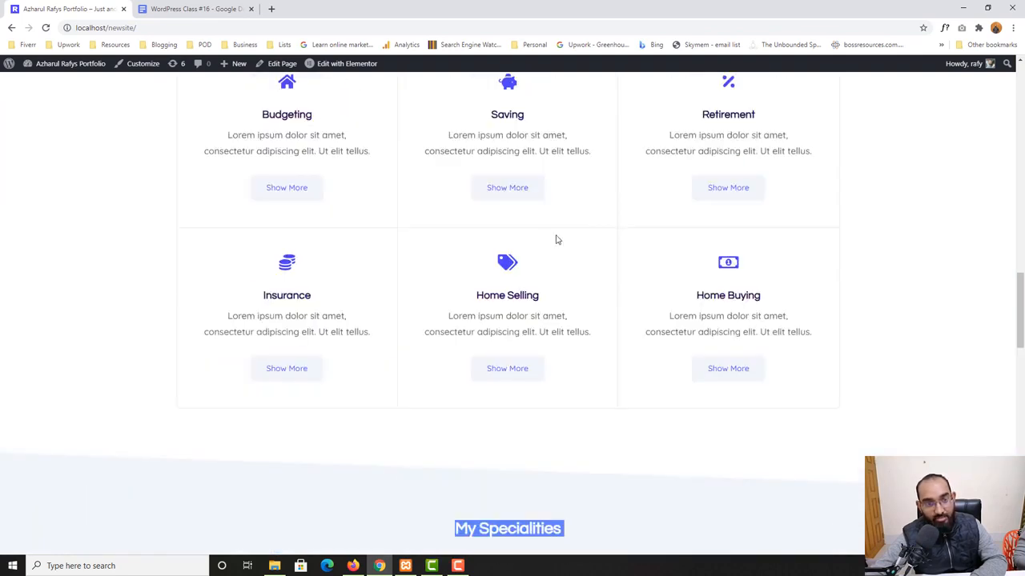
scroll(160, 349, "down", 5)
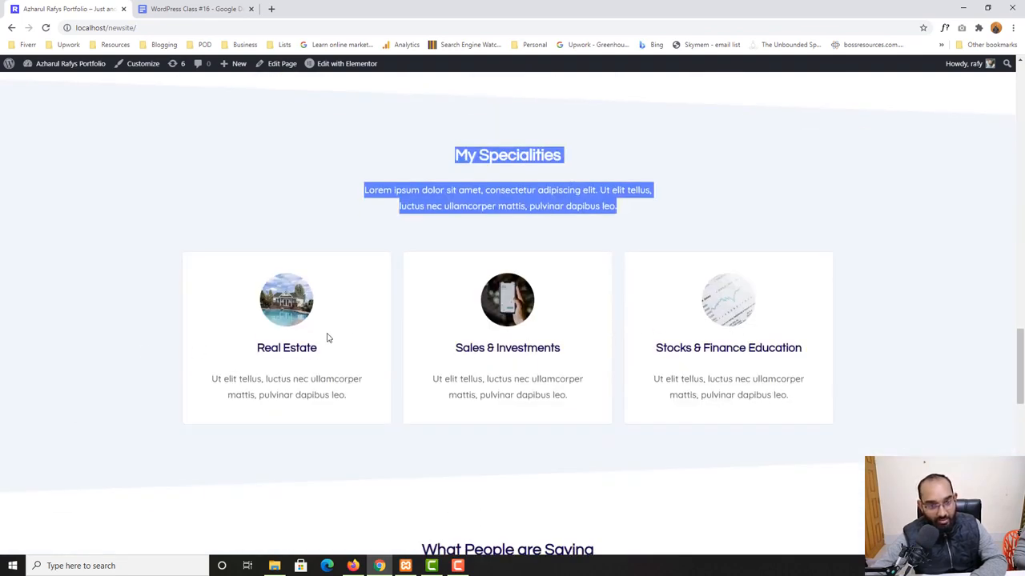
scroll(582, 305, "down", 8)
scroll(583, 305, "up", 1)
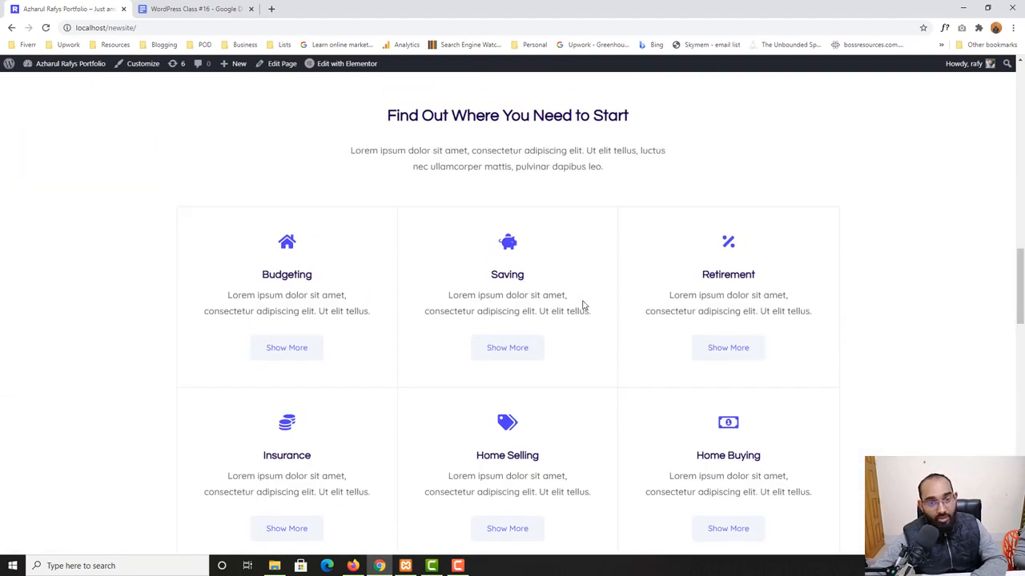
scroll(54, 323, "up", 3)
scroll(27, 323, "down", 3)
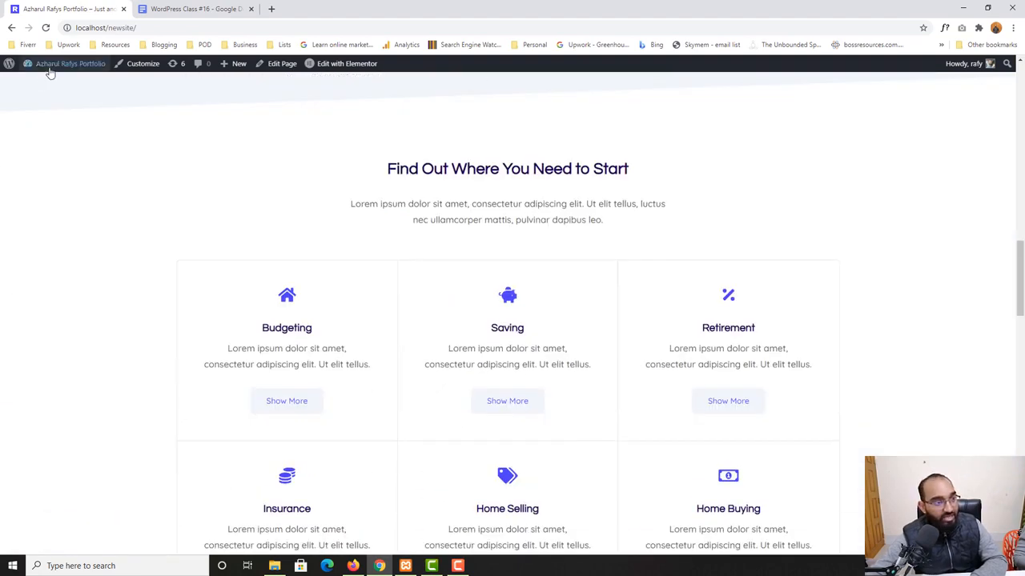
Open the site's dashboard separately and, from its page list, view the "Elementor Web Page Design" page in a new tab.
right_click(45, 86)
left_click(72, 93)
key("ctrl+Tab")
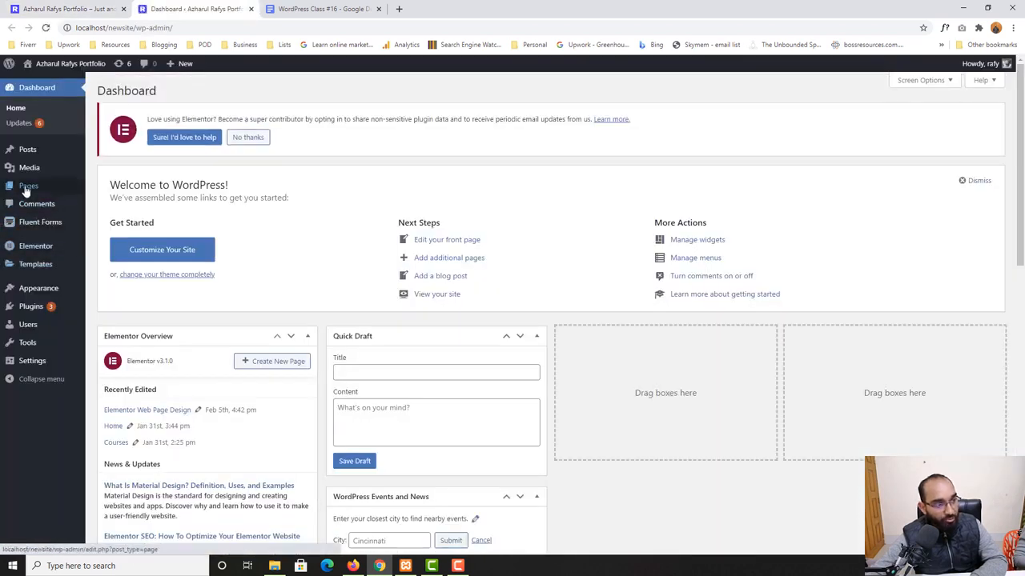
left_click(24, 188)
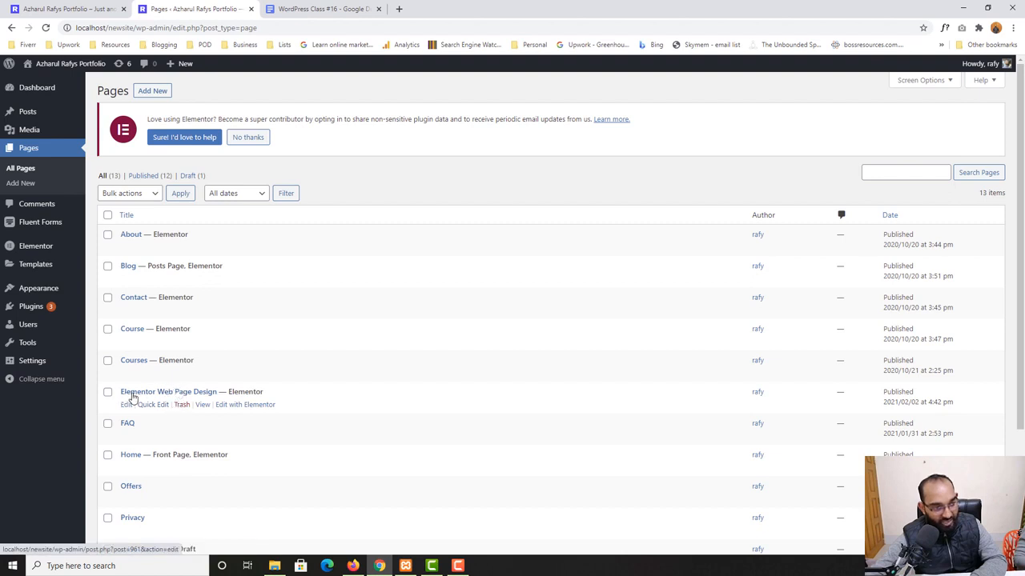
right_click(202, 411)
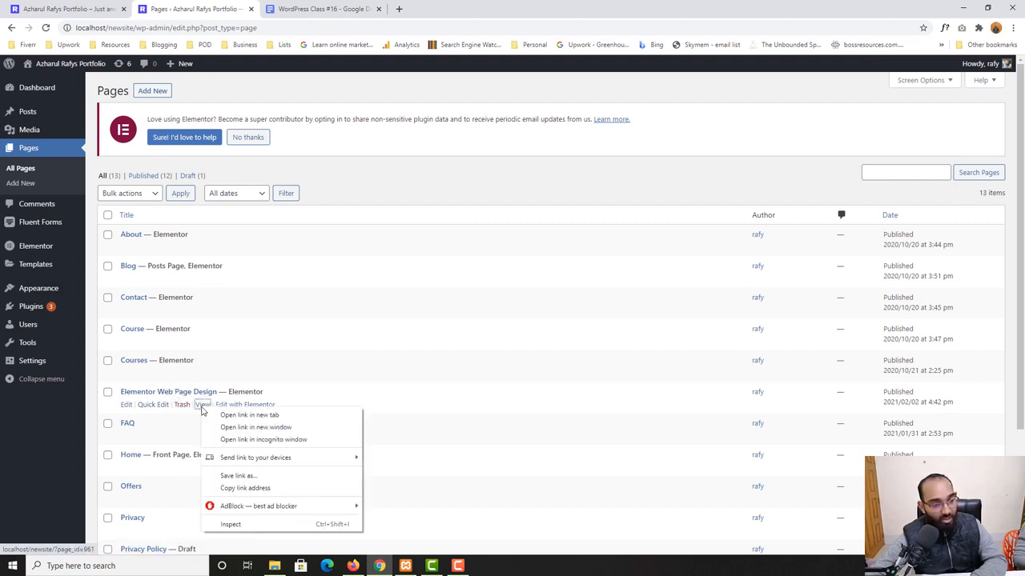
left_click(212, 414)
left_click(304, 10)
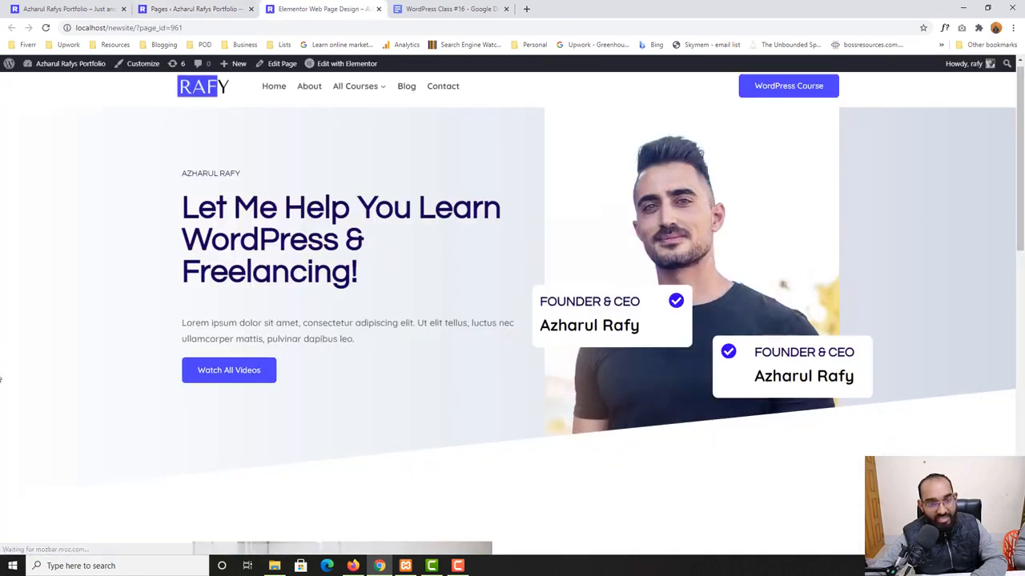
Review the whole "Elementor Web Page Design" page down to its footer and compare its hero section with the homepage's.
scroll(851, 361, "down", 15)
scroll(921, 306, "up", 15)
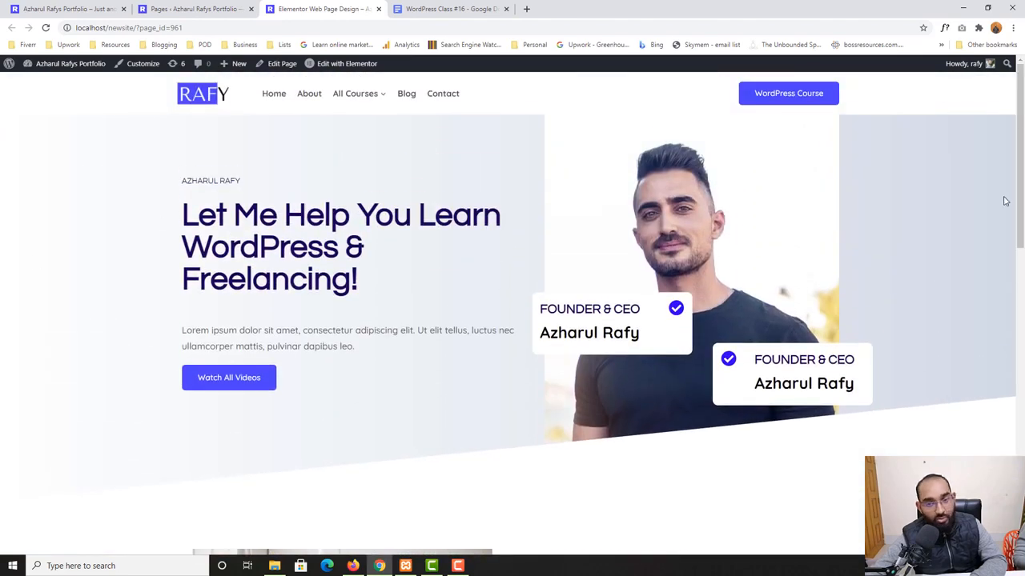
scroll(91, 425, "down", 7)
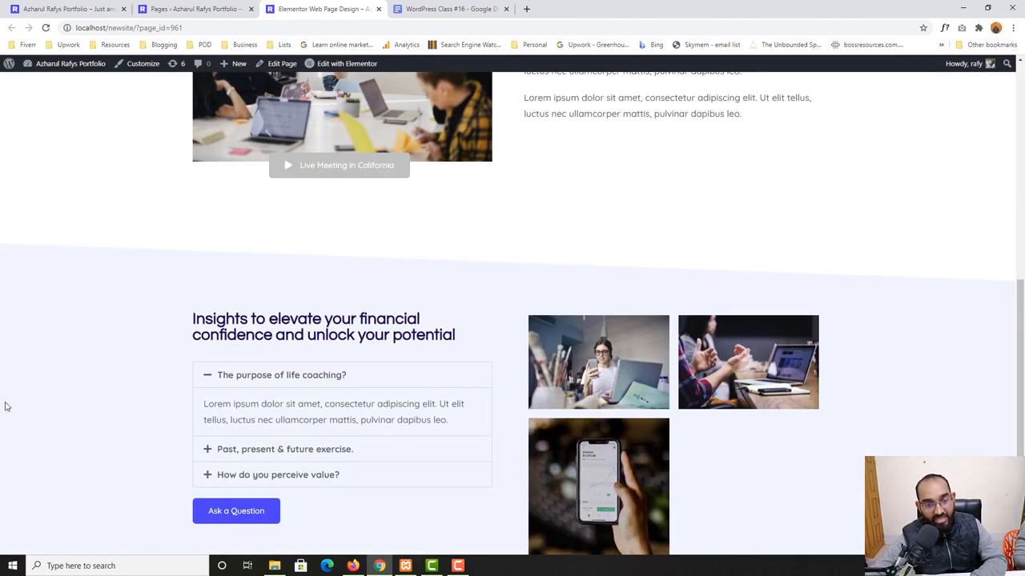
scroll(2, 345, "down", 3)
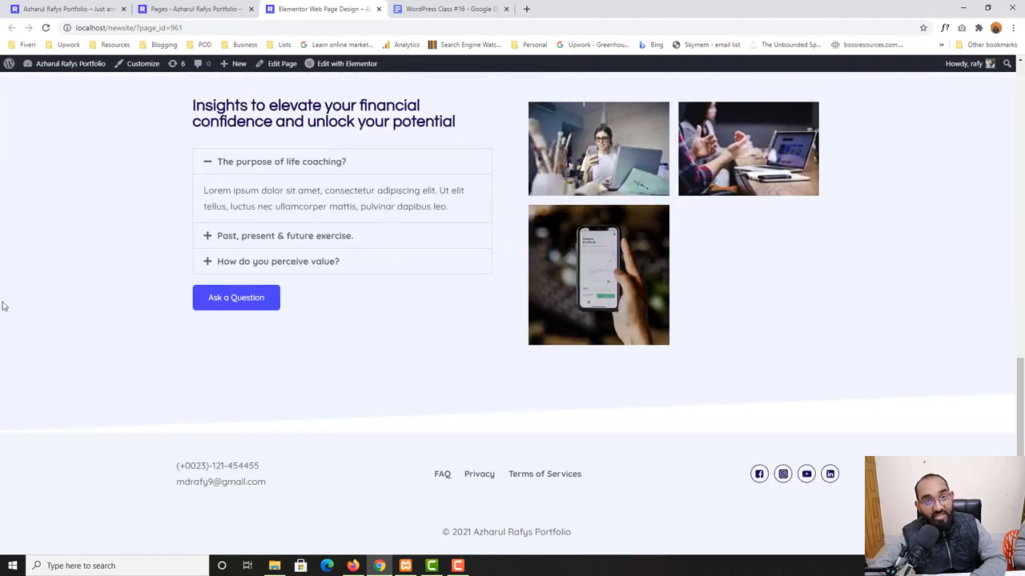
left_click(64, 9)
scroll(46, 274, "up", 12)
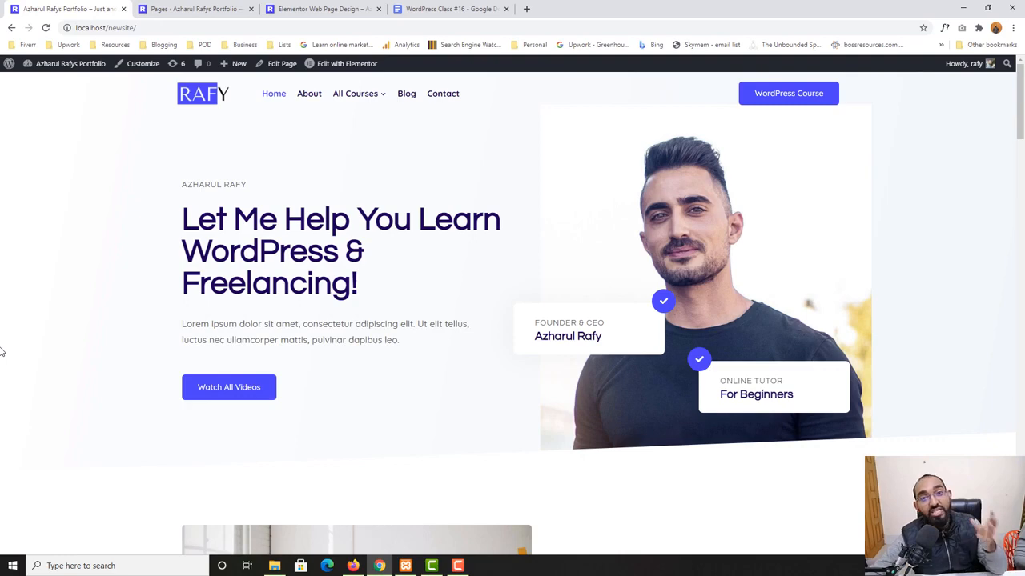
scroll(2, 353, "down", 1)
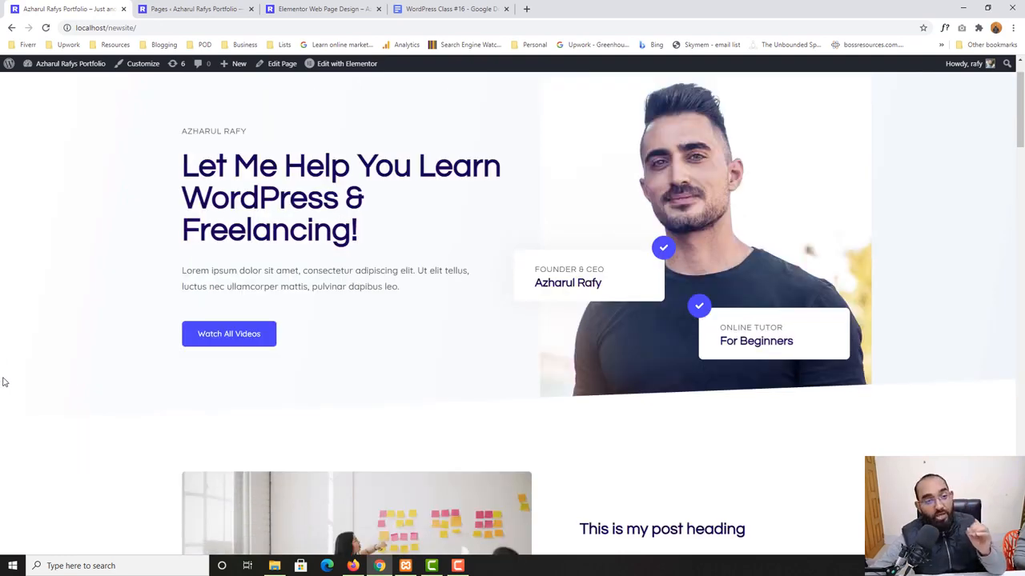
scroll(31, 379, "up", 1)
left_click(317, 9)
scroll(695, 361, "up", 5)
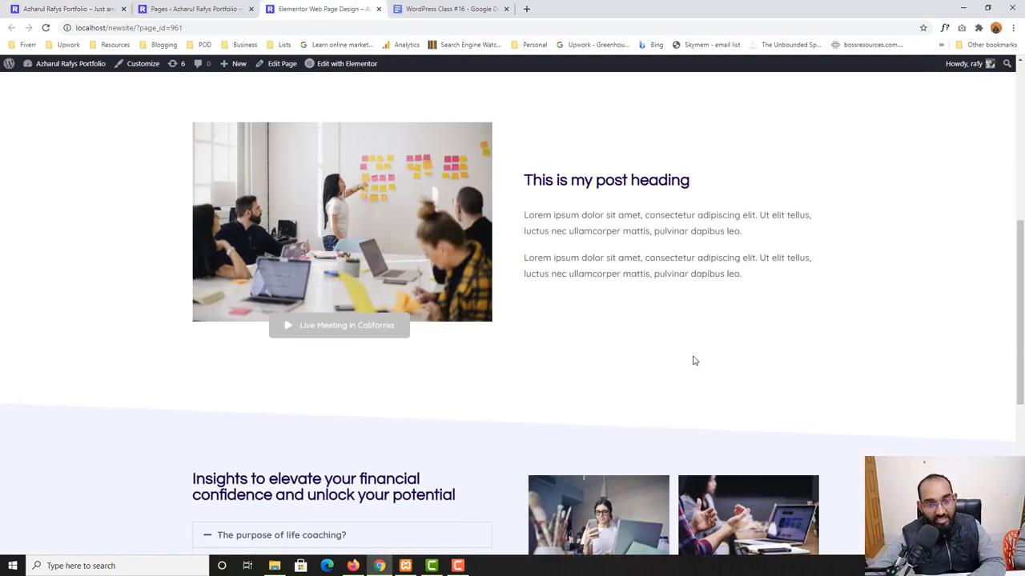
scroll(694, 361, "up", 8)
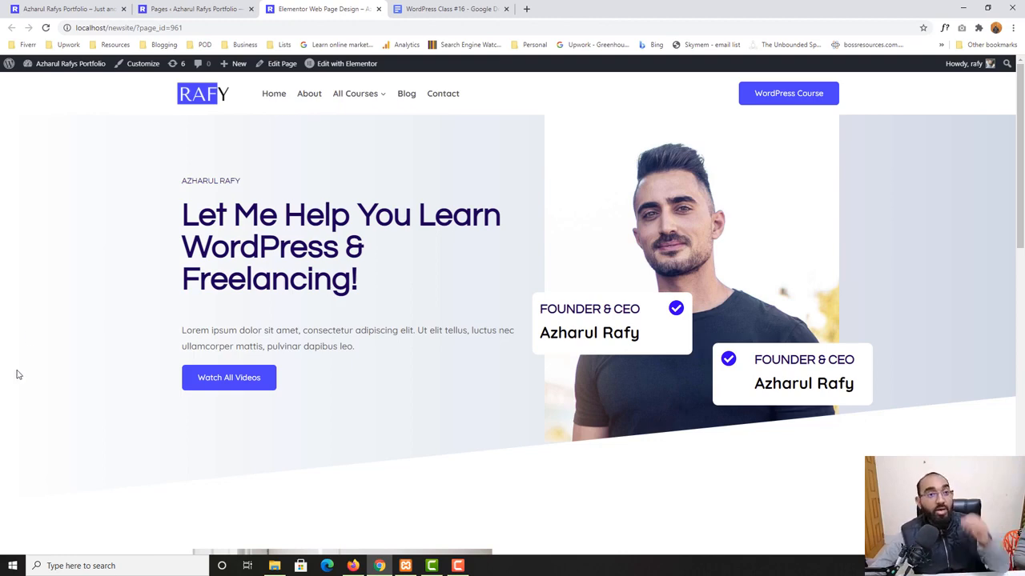
Close the "WordPress Class #16" document and the Pages list, keeping only the homepage and the Elementor page open.
left_click(486, 6)
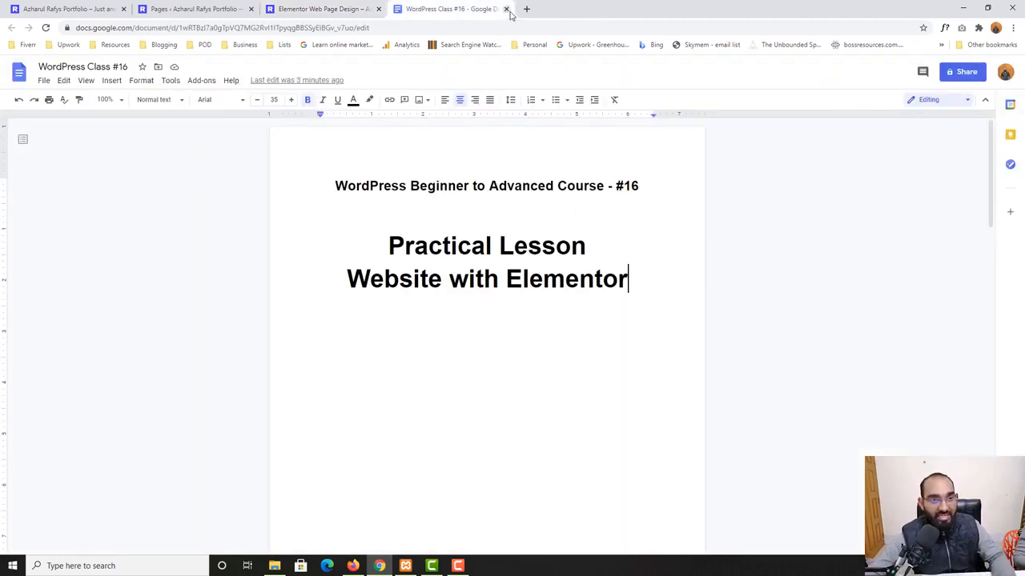
left_click(506, 9)
left_click(240, 9)
left_click(251, 8)
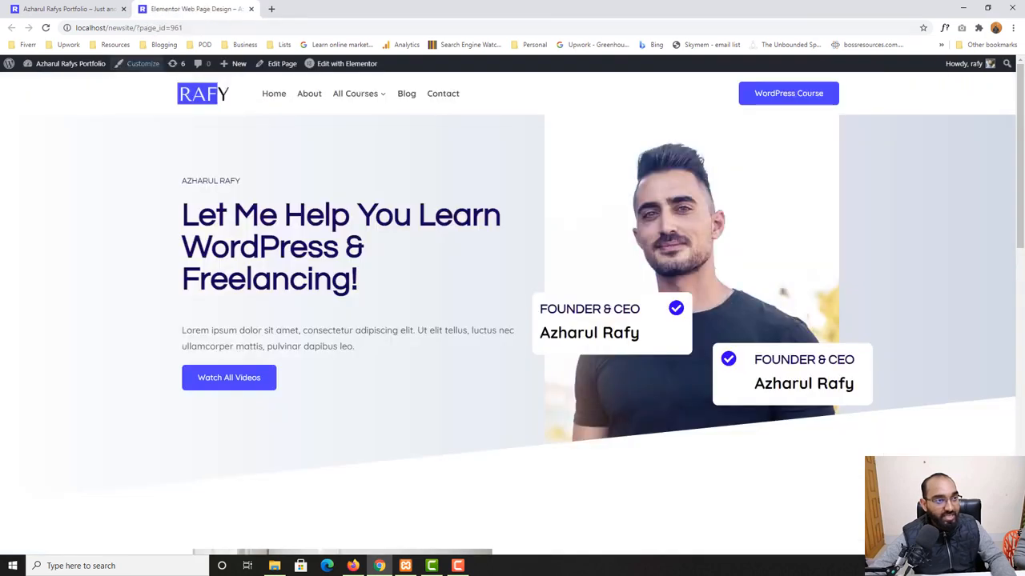
Compare the homepage's services and specialities sections with the end of the "Elementor Web Page Design" page.
left_click(88, 7)
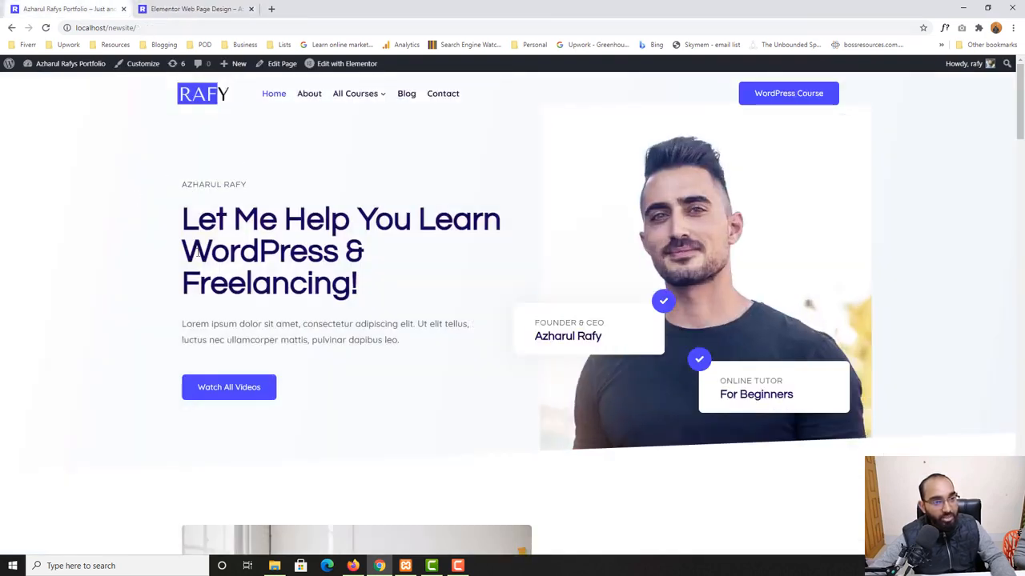
left_click(221, 8)
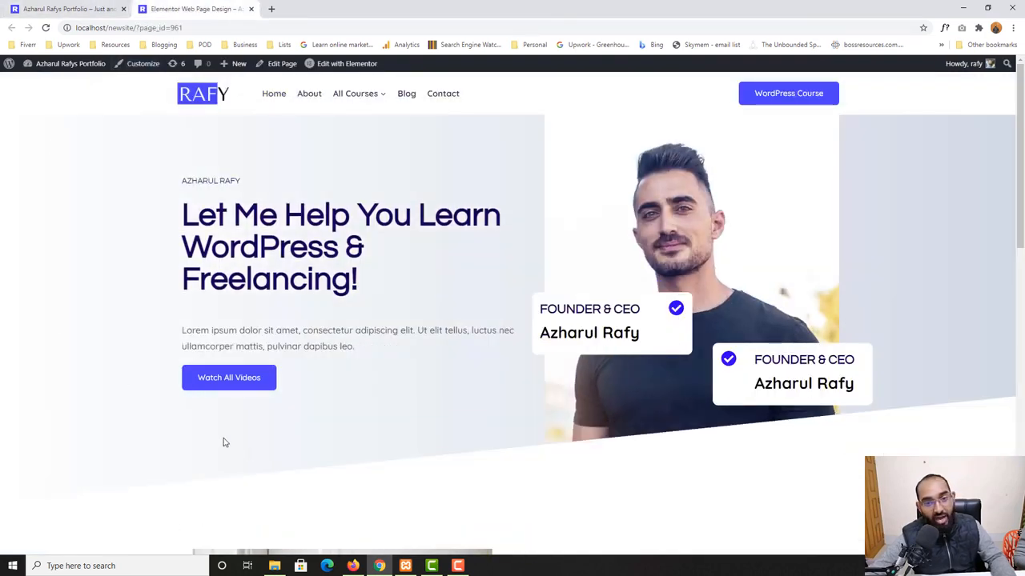
scroll(132, 411, "down", 8)
scroll(132, 411, "down", 2)
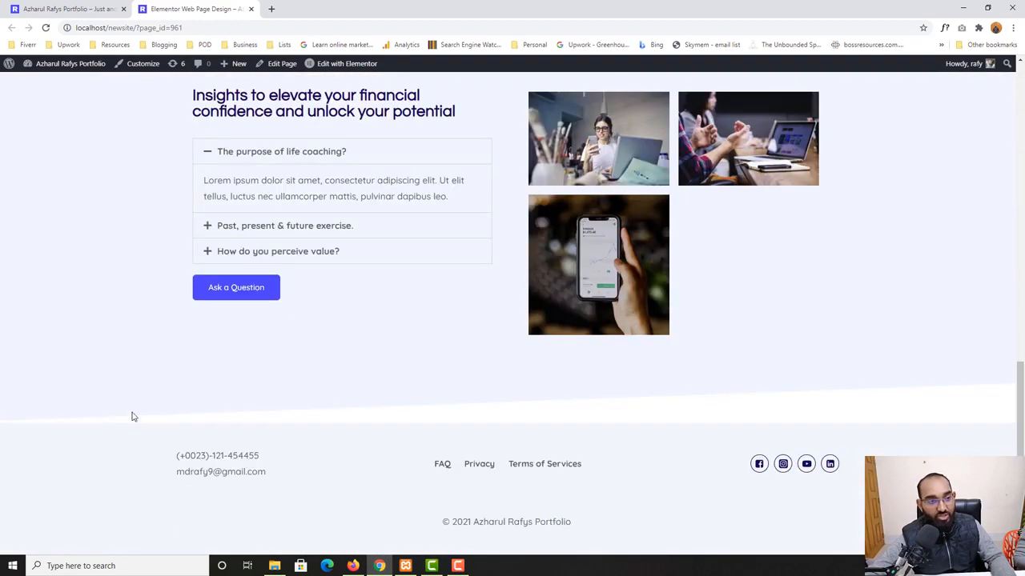
left_click(8, 4)
scroll(638, 362, "down", 4)
scroll(638, 362, "down", 10)
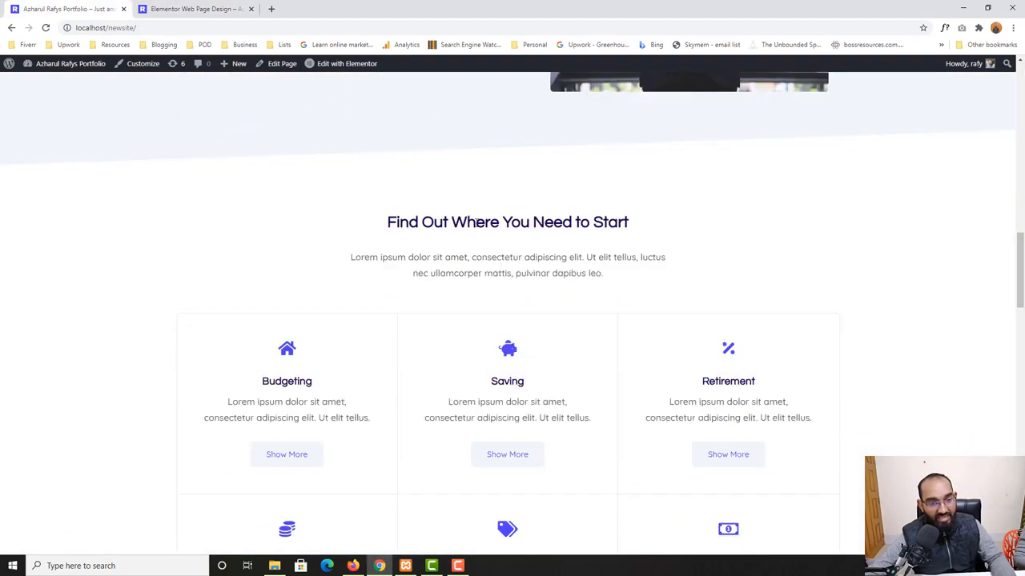
triple_click(471, 267)
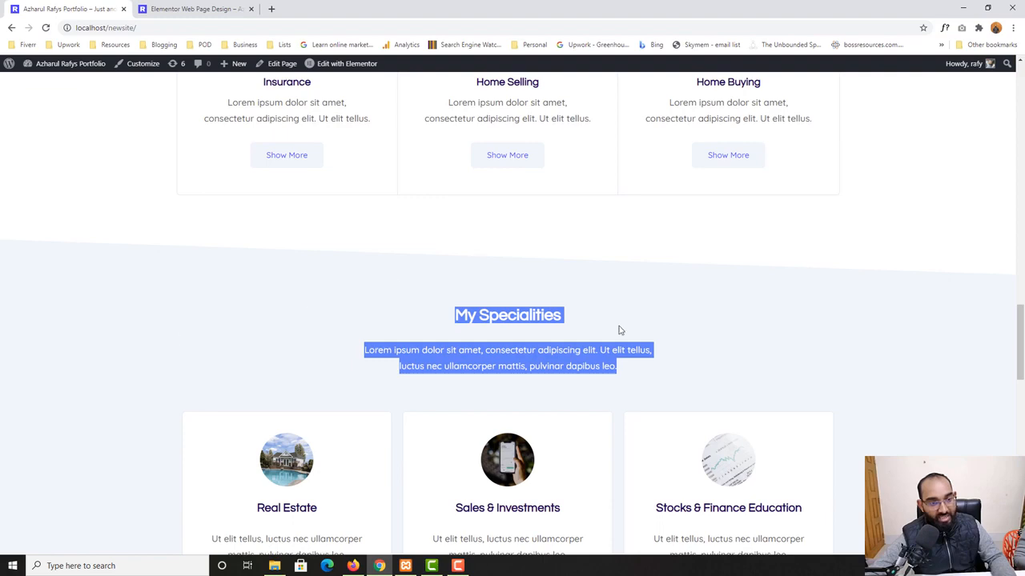
scroll(350, 275, "down", 2)
left_click(350, 275)
scroll(406, 288, "down", 3)
key("ctrl+Tab")
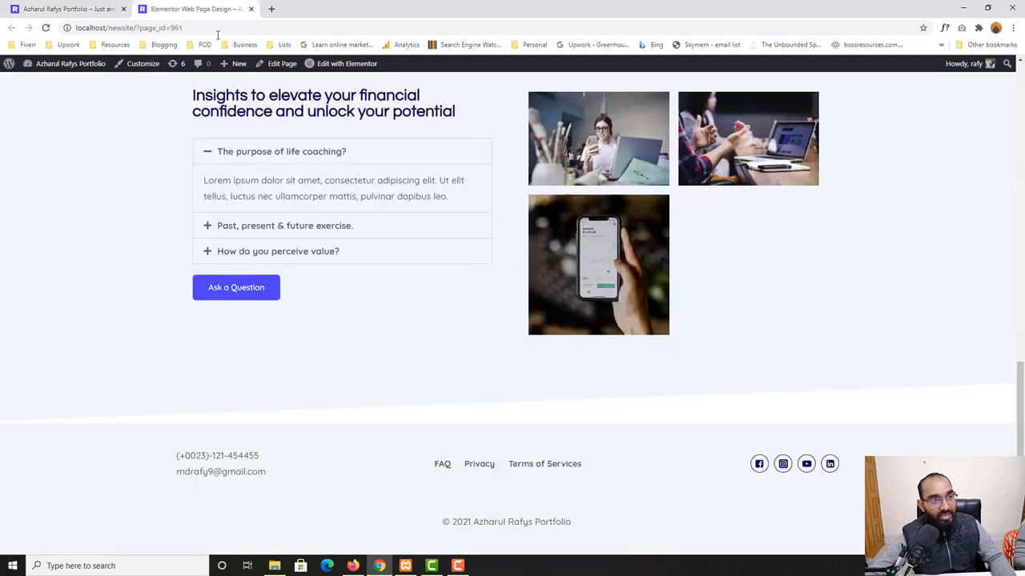
scroll(322, 359, "up", 8)
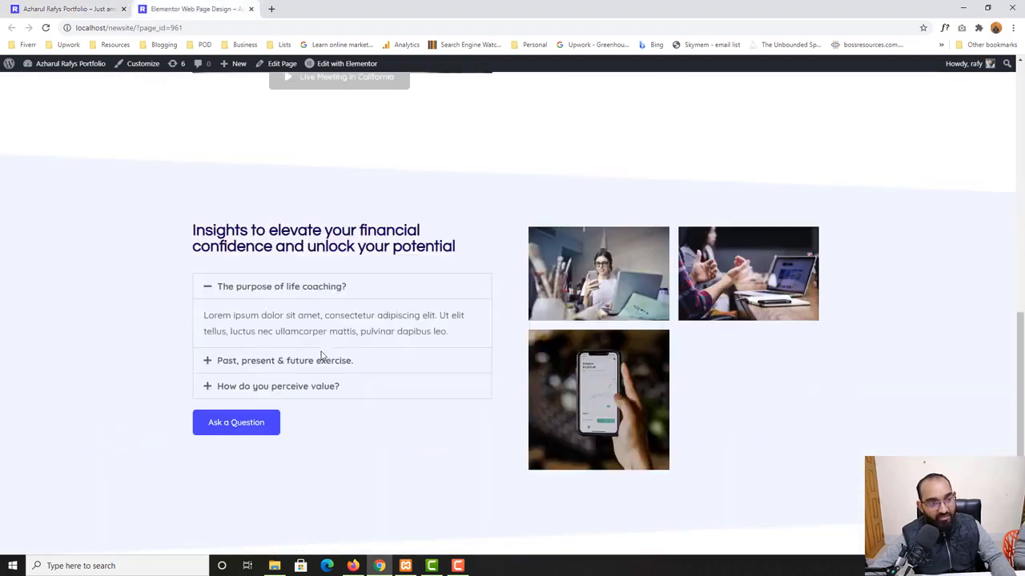
scroll(338, 377, "down", 8)
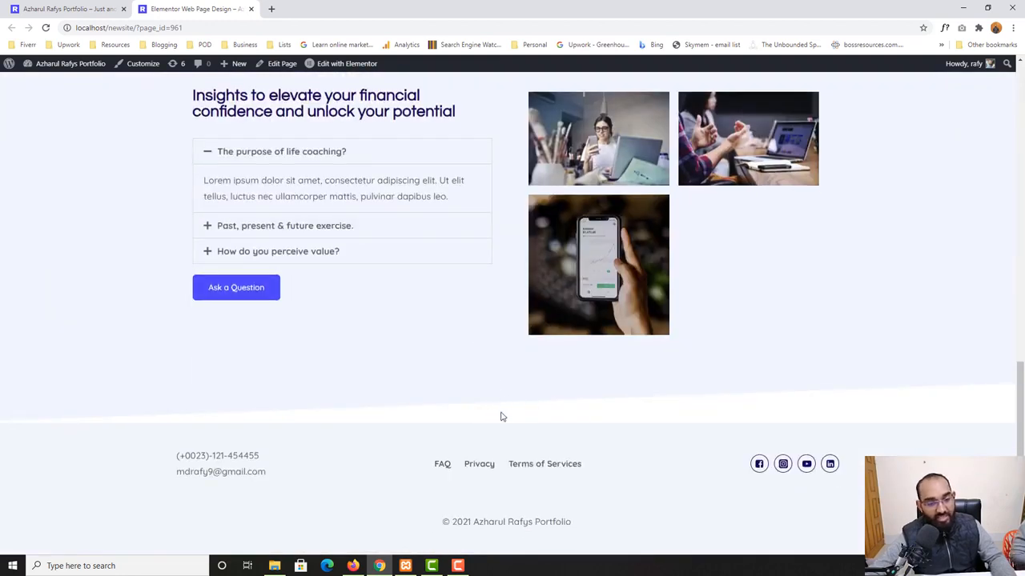
Open the "Elementor Web Page Design" page in Elementor and add a single-column section below the "Insights" section.
left_click(340, 64)
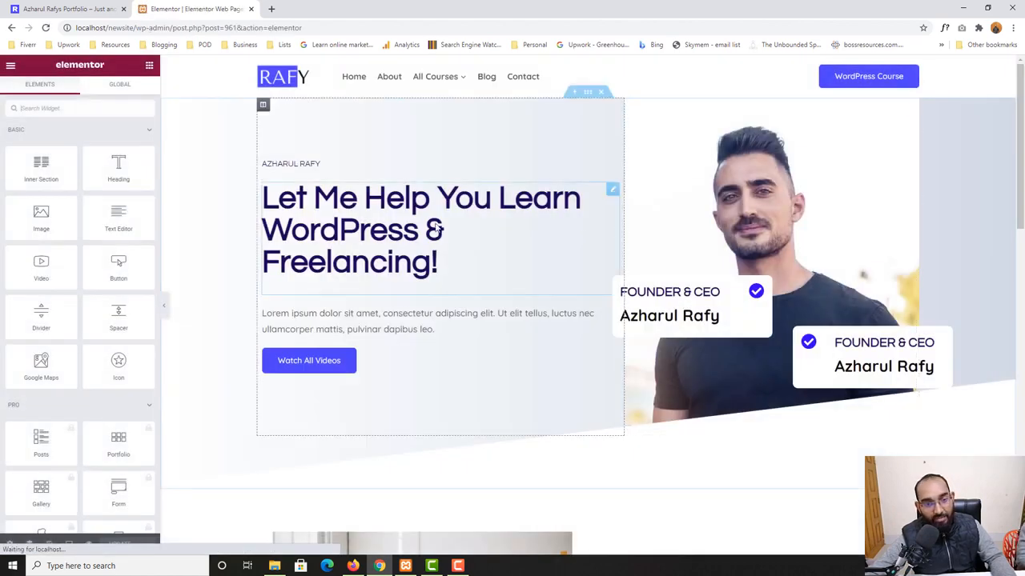
scroll(845, 368, "down", 4)
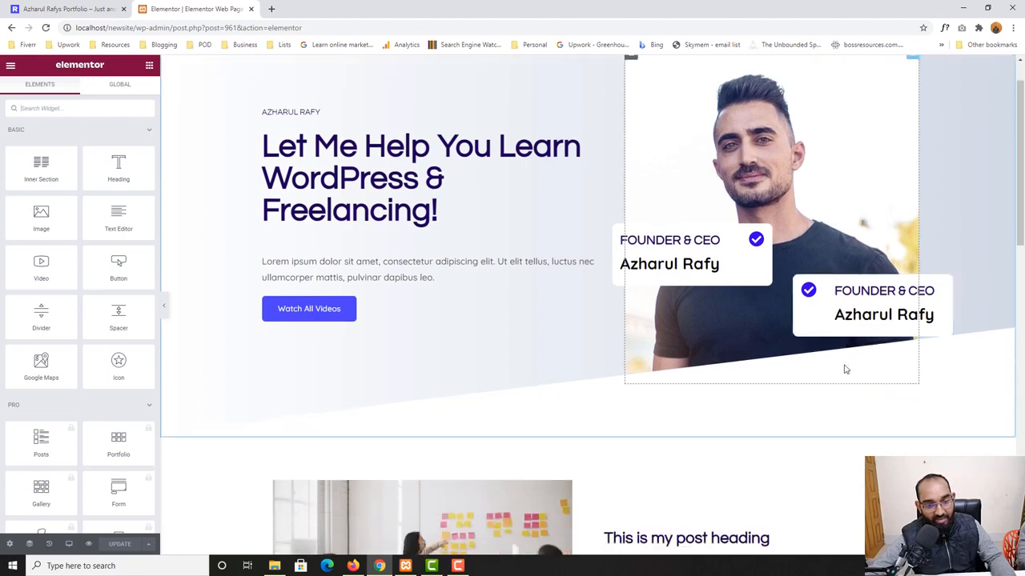
scroll(846, 366, "down", 7)
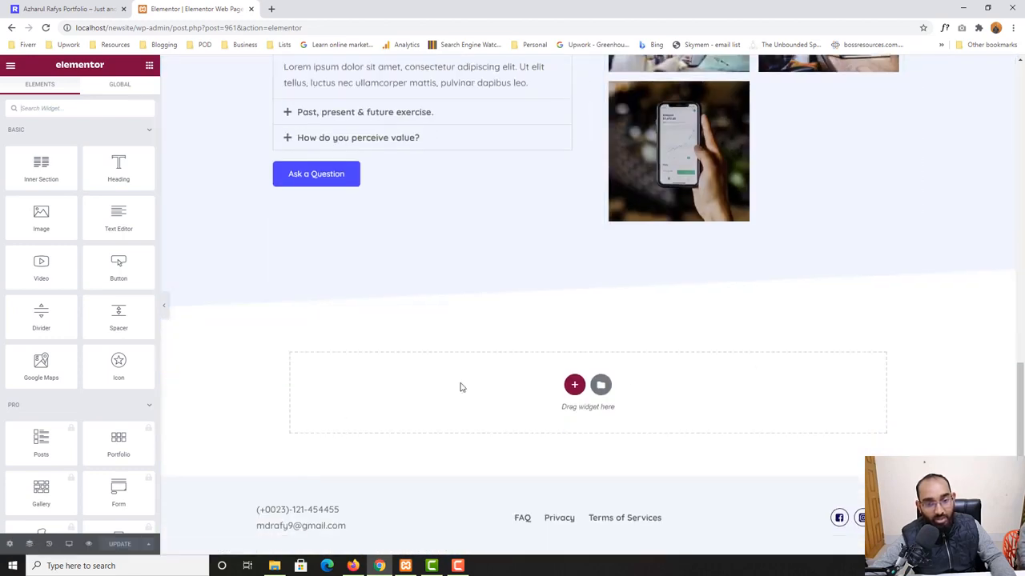
scroll(560, 312, "down", 1)
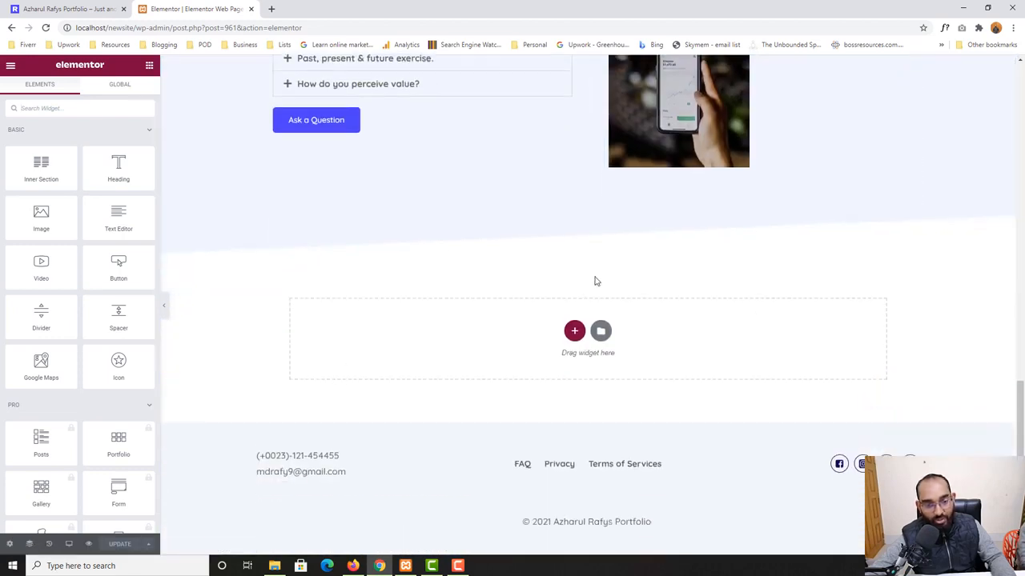
left_click(573, 333)
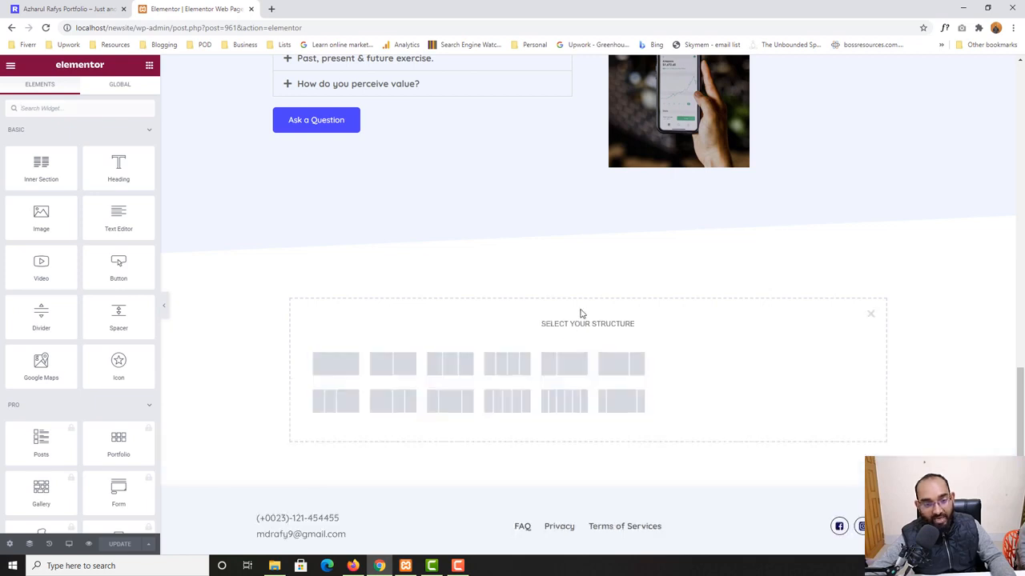
left_click(328, 366)
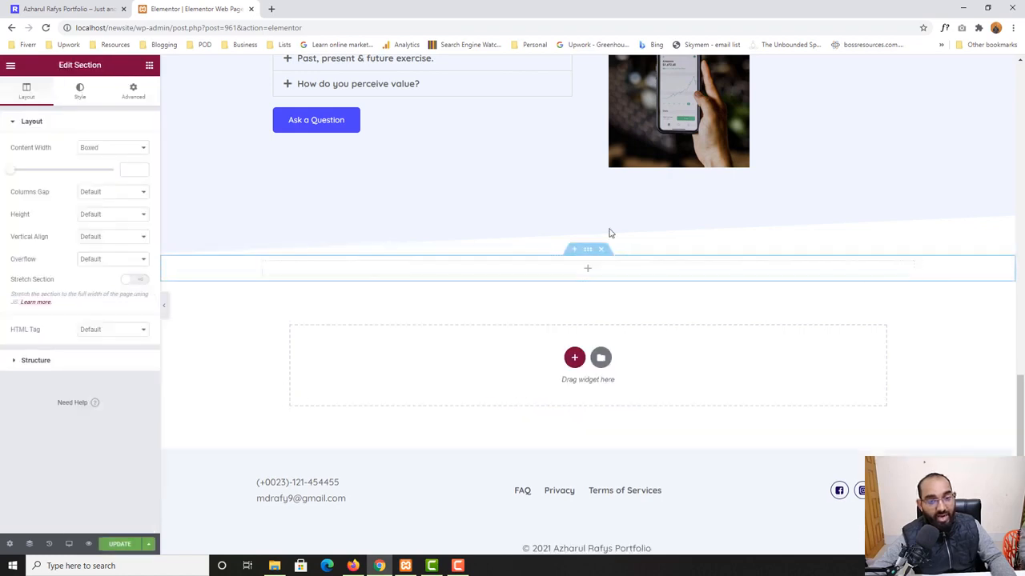
Return to the reference homepage and select the services section's heading "Find Out Where You Need to Start".
left_click(11, 6)
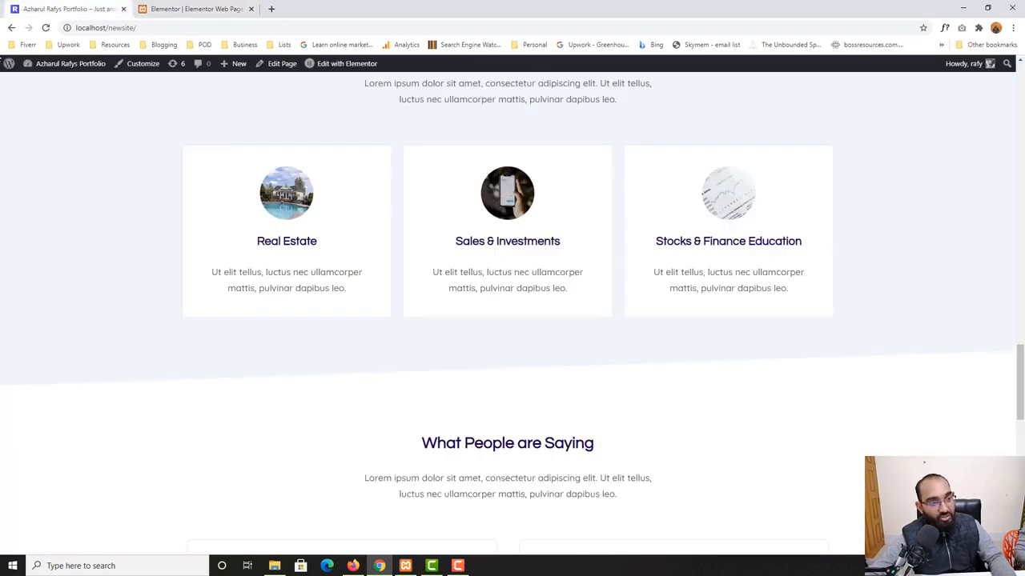
scroll(90, 353, "up", 7)
scroll(56, 392, "up", 2)
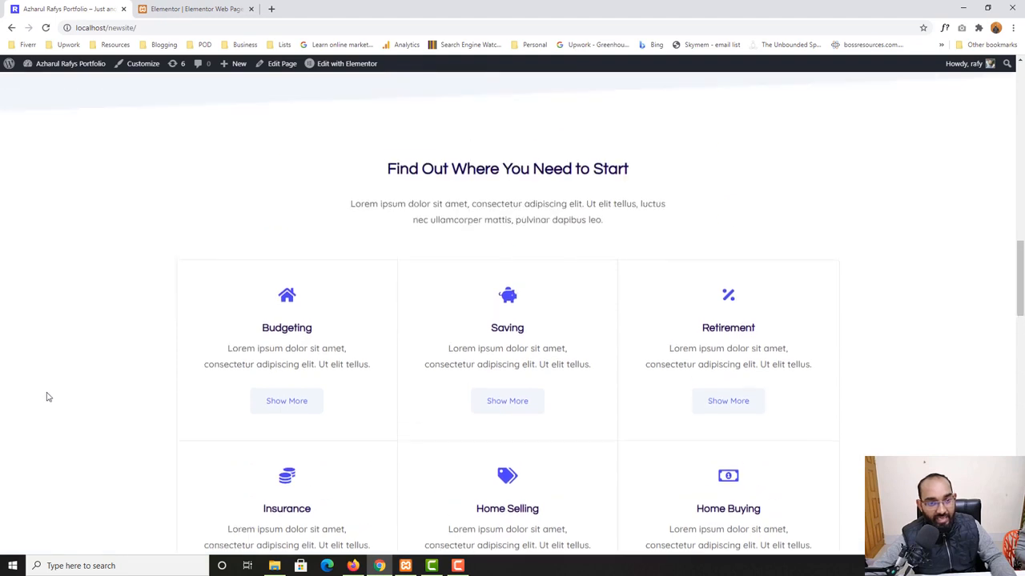
left_click_drag(388, 169, 555, 183)
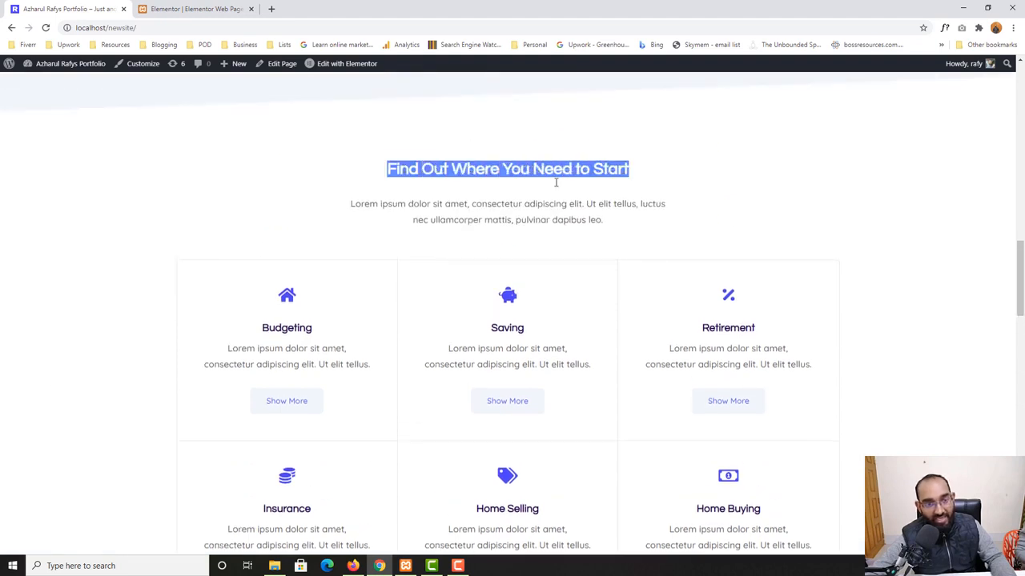
Add a Heading widget with a Text Editor widget below it to the new empty section on the Elementor page.
left_click_drag(352, 204, 614, 229)
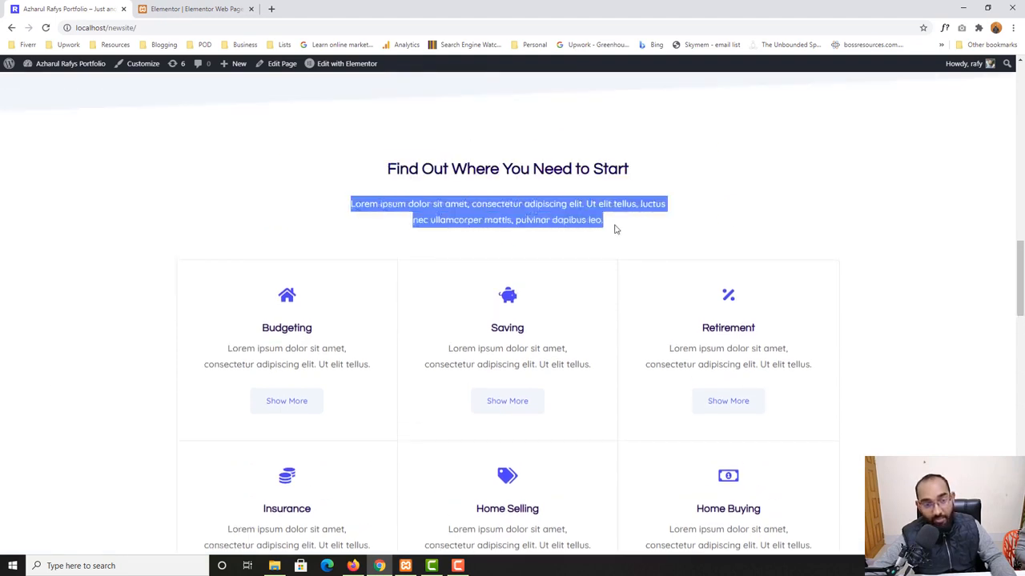
left_click(216, 8)
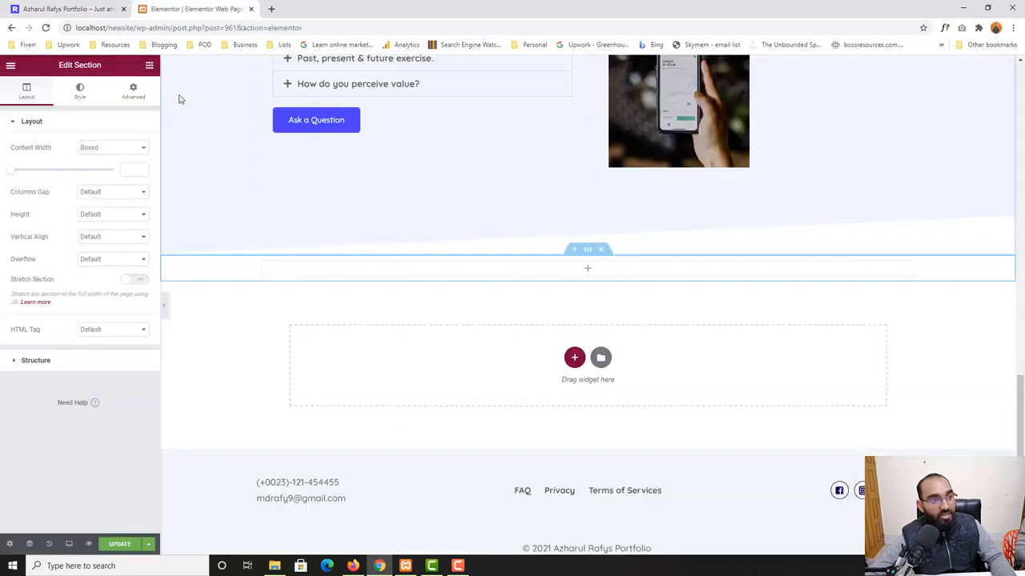
left_click(149, 68)
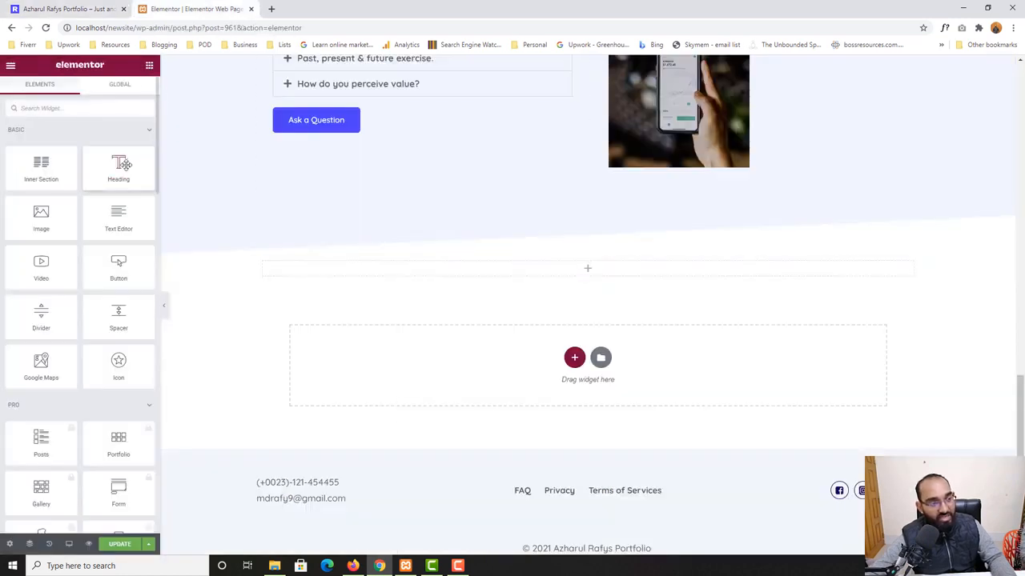
left_click_drag(124, 165, 395, 271)
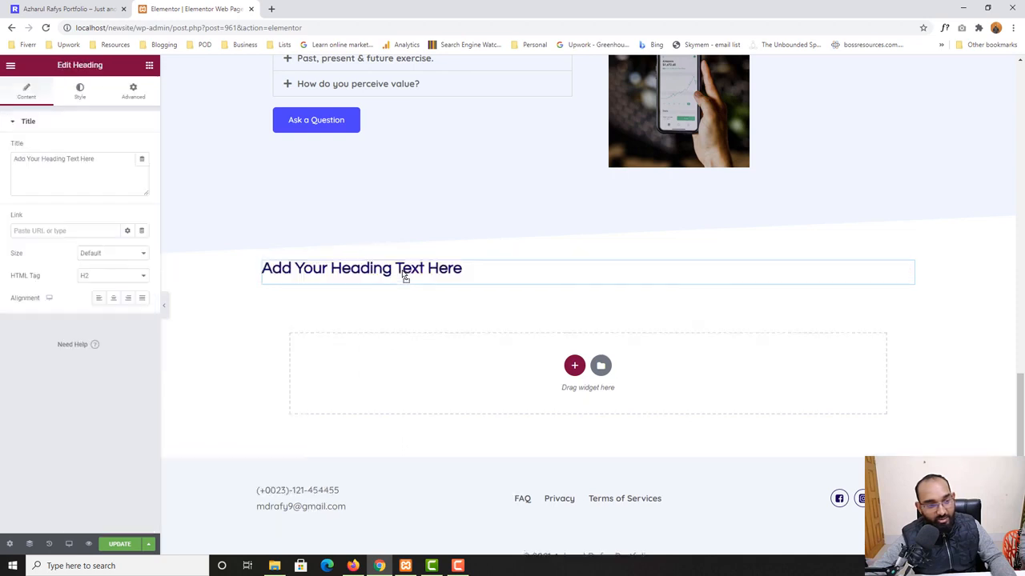
left_click(148, 67)
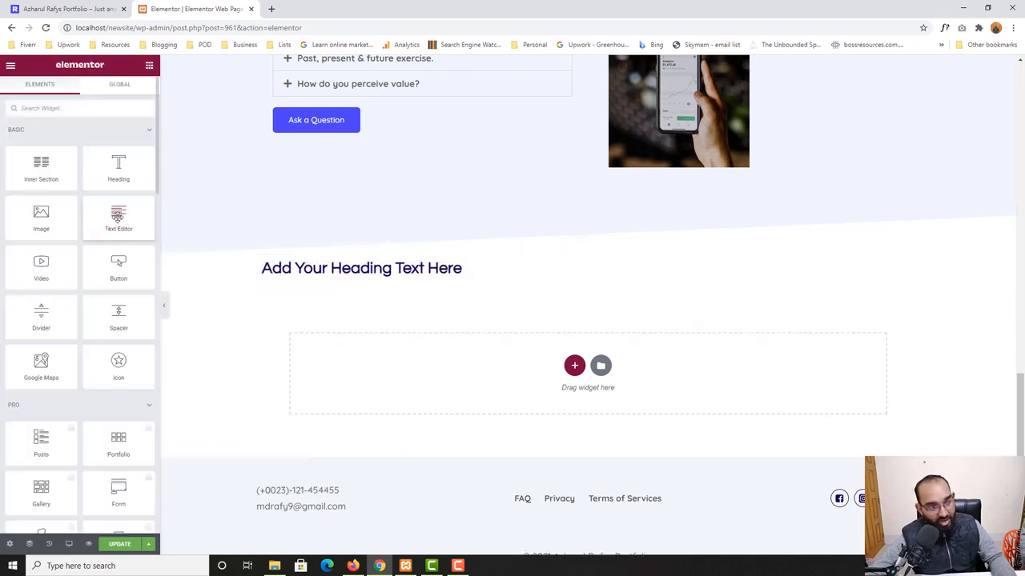
left_click_drag(117, 215, 410, 289)
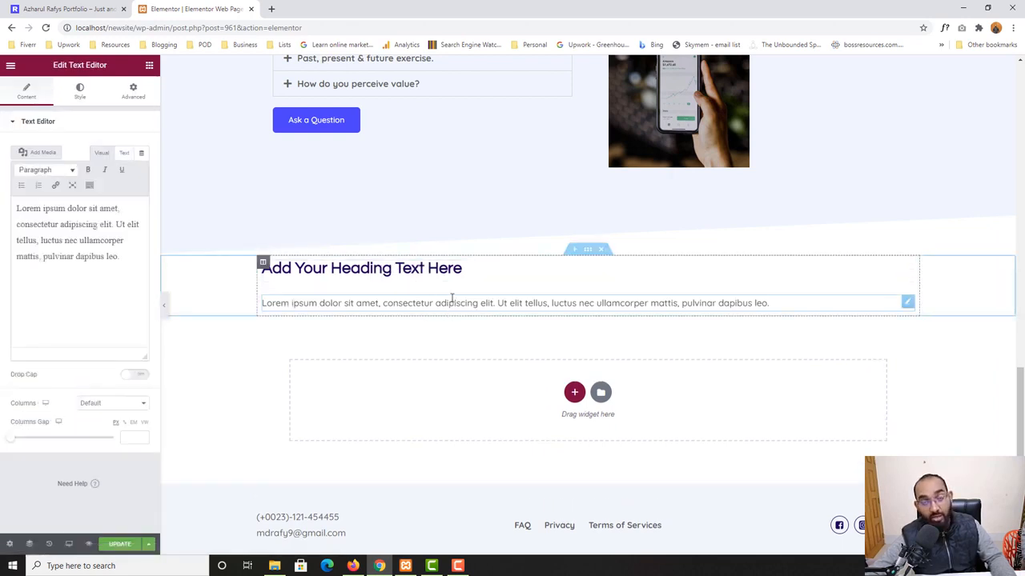
Replace the new heading's text with "Find Out Where You Need to Start" copied from the homepage, and centre-align it.
left_click(68, 9)
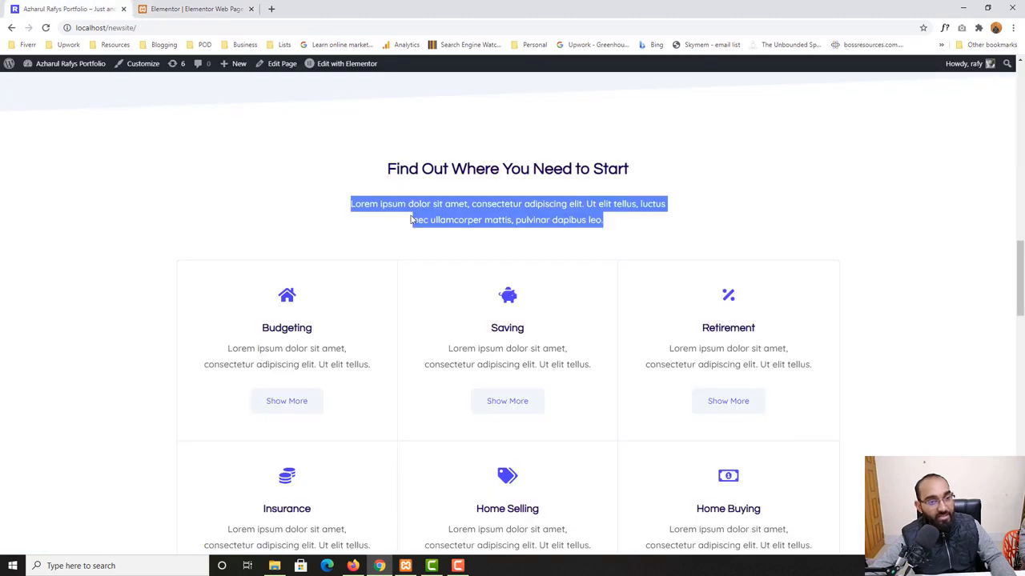
left_click_drag(386, 168, 629, 168)
right_click(615, 169)
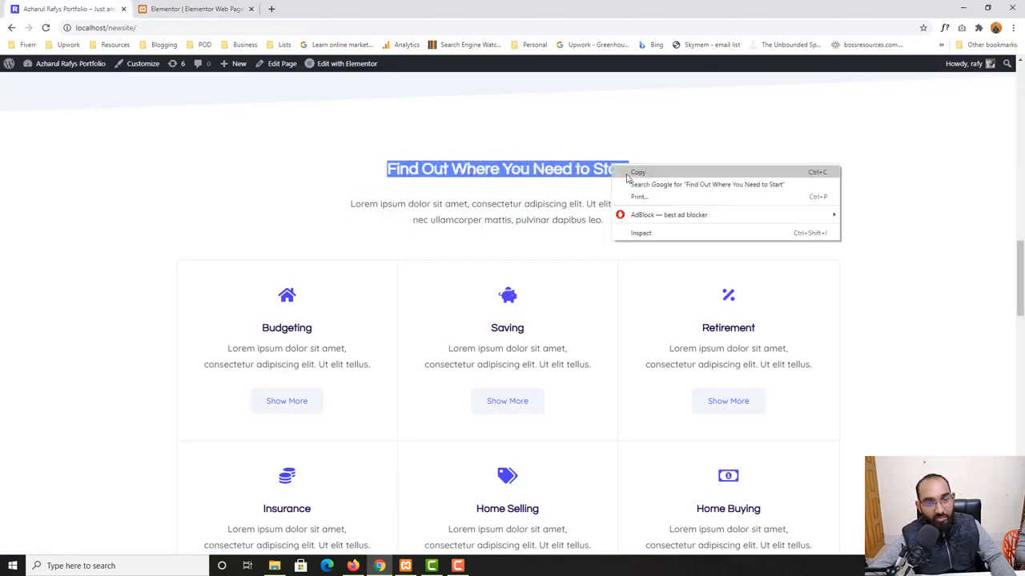
left_click(633, 172)
left_click(200, 9)
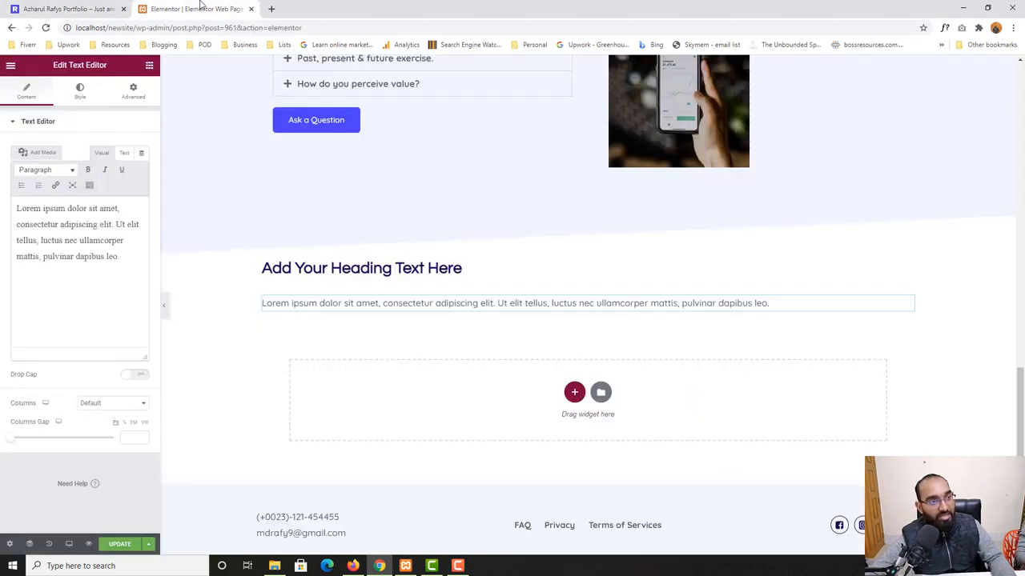
left_click(438, 266)
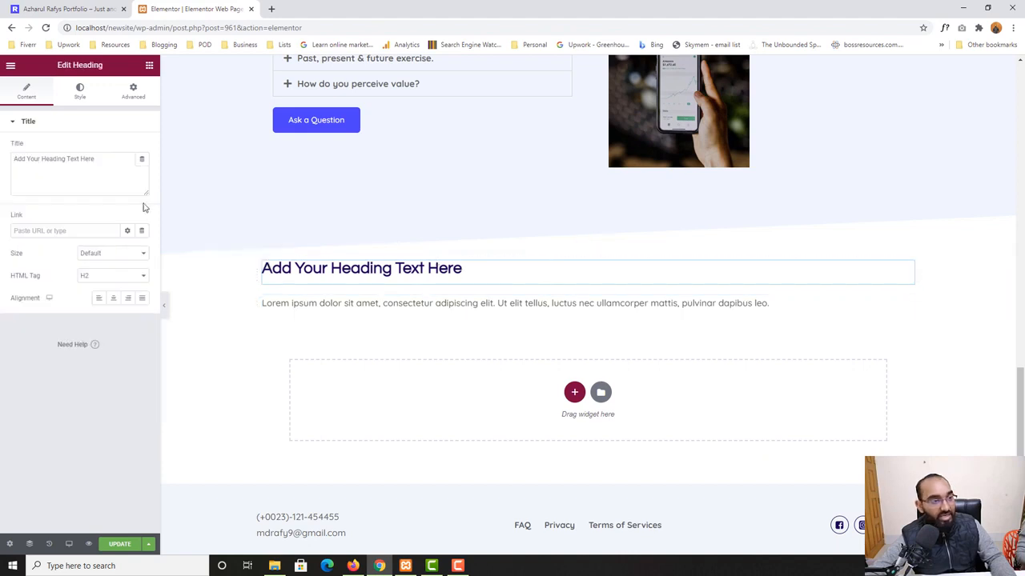
left_click(86, 158)
key("ctrl+a")
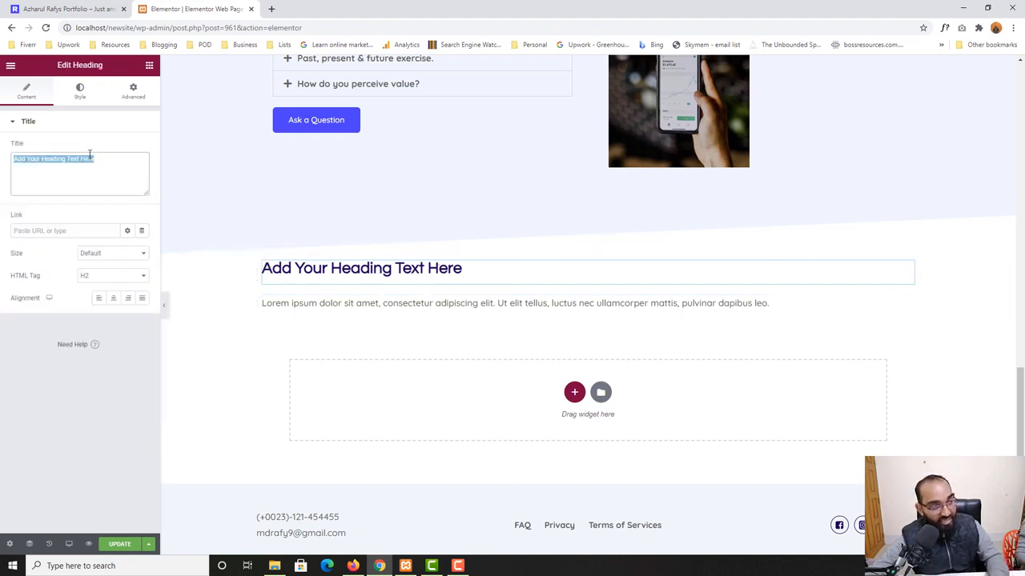
key("ctrl+v")
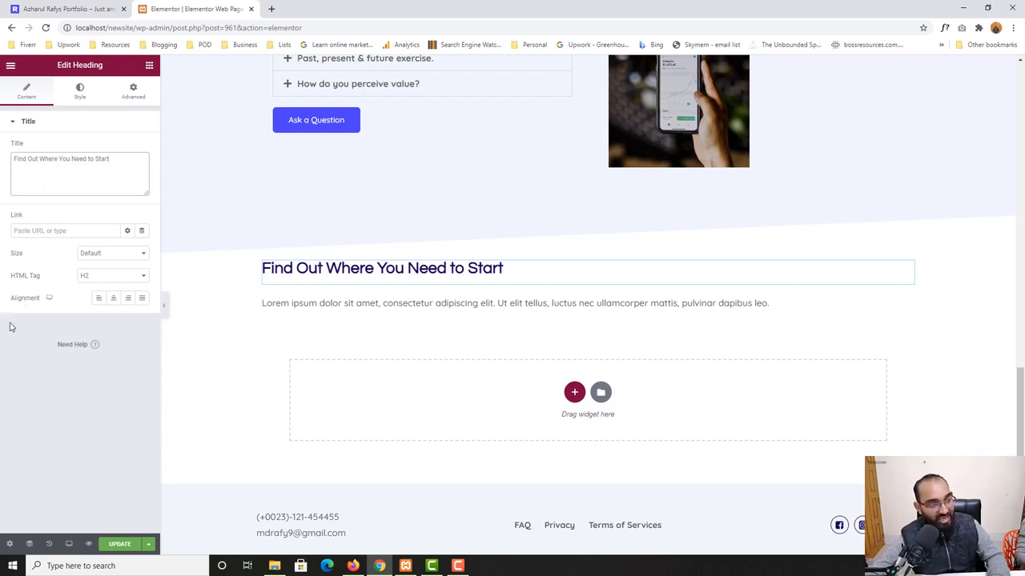
left_click(113, 299)
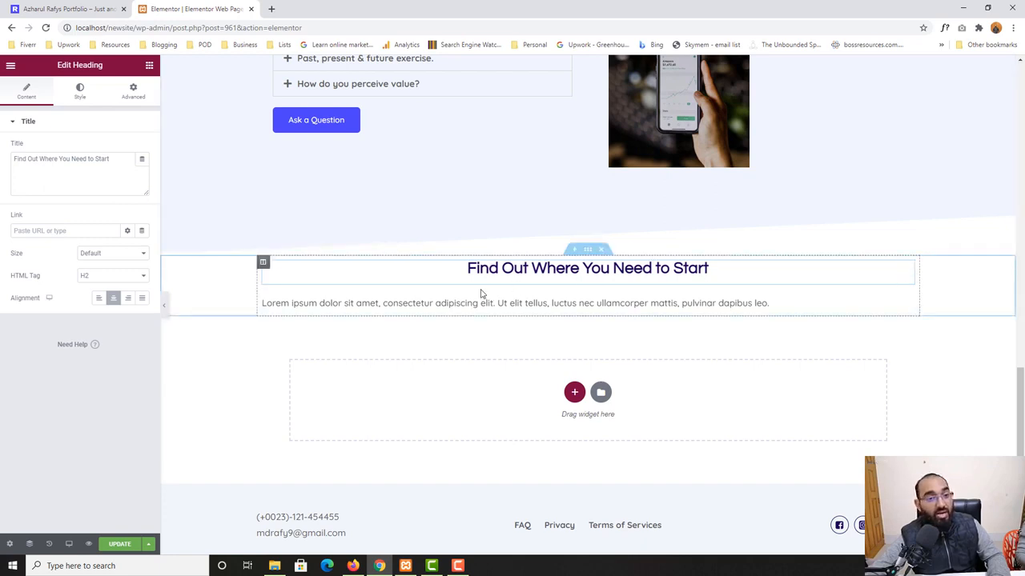
Replace the Text Editor's placeholder content with the lorem ipsum paragraph copied from below the homepage's services heading.
left_click(74, 9)
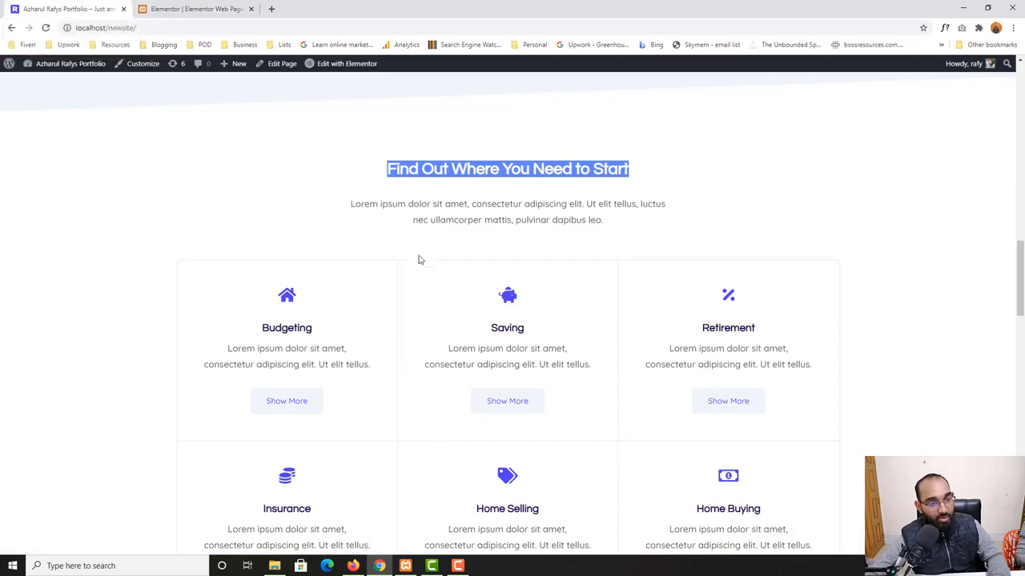
left_click_drag(353, 203, 616, 232)
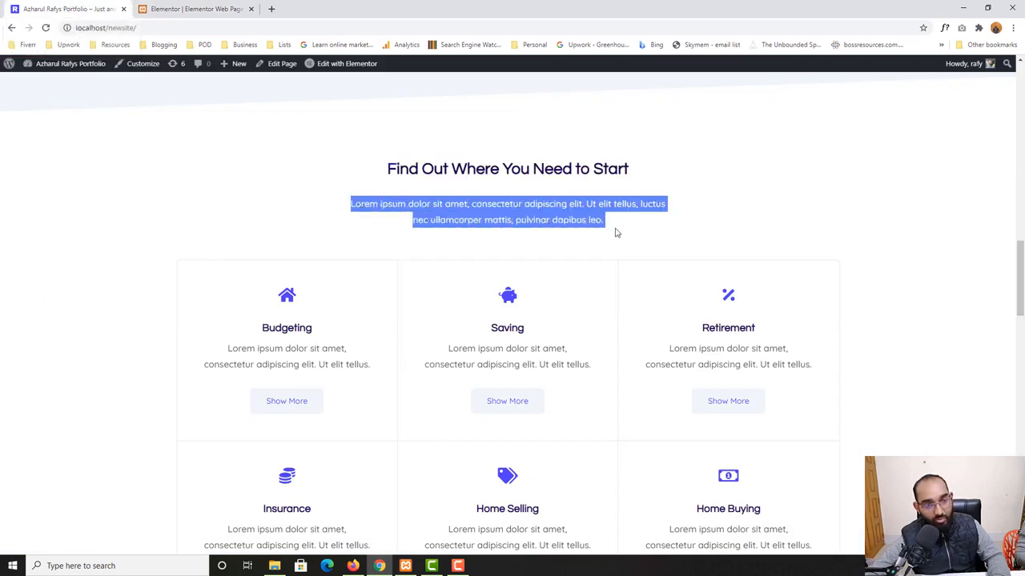
right_click(546, 217)
left_click(568, 225)
left_click(191, 8)
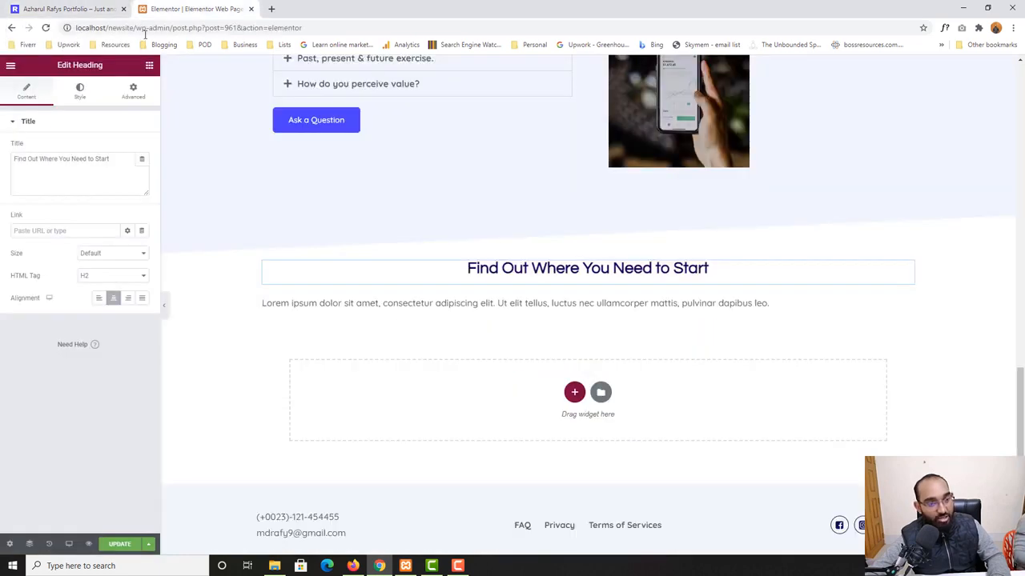
left_click(374, 302)
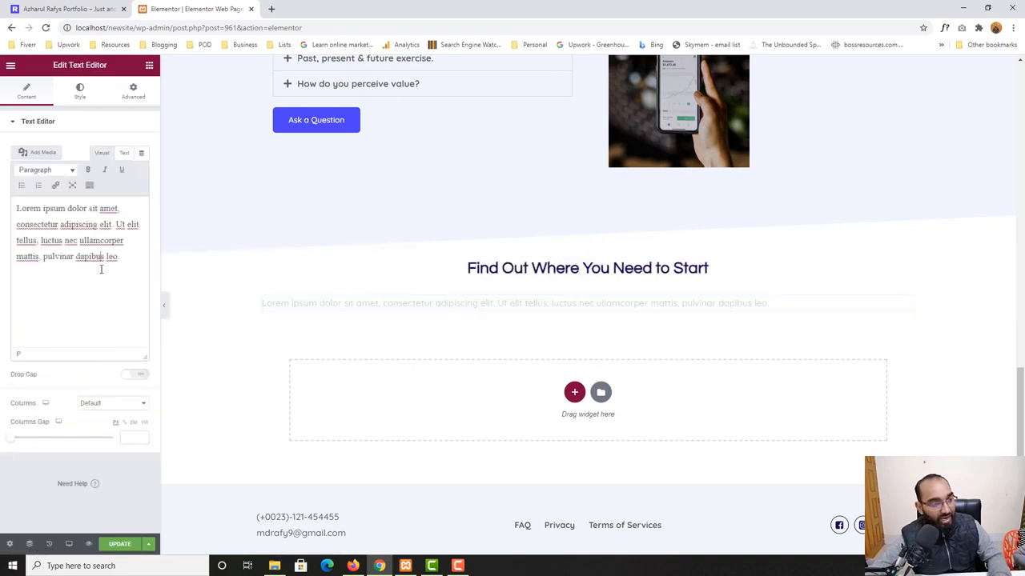
key("ctrl+a")
key("ctrl+v")
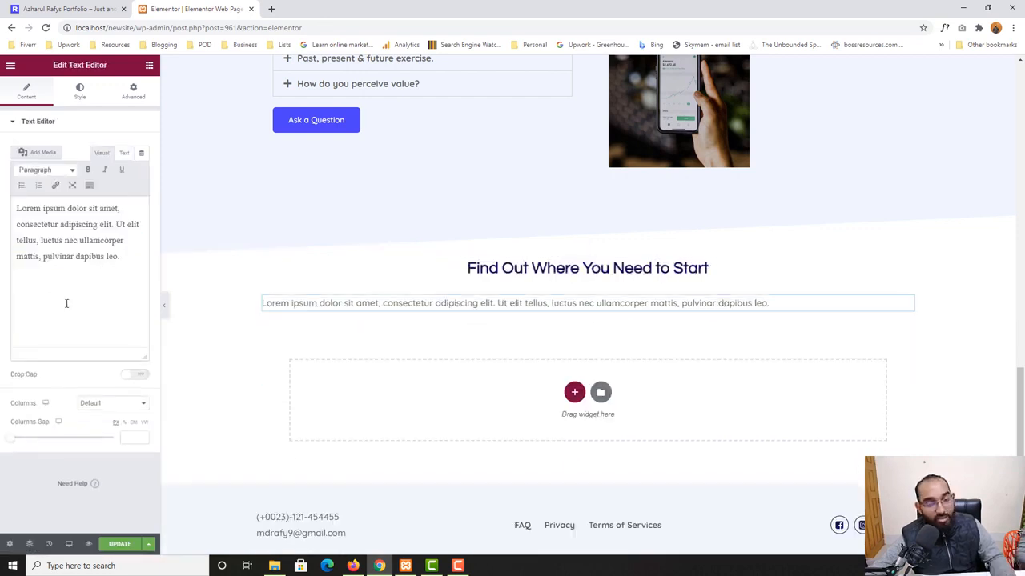
Compare the paragraph with the homepage's version and centre-align it in the new section.
left_click(77, 7)
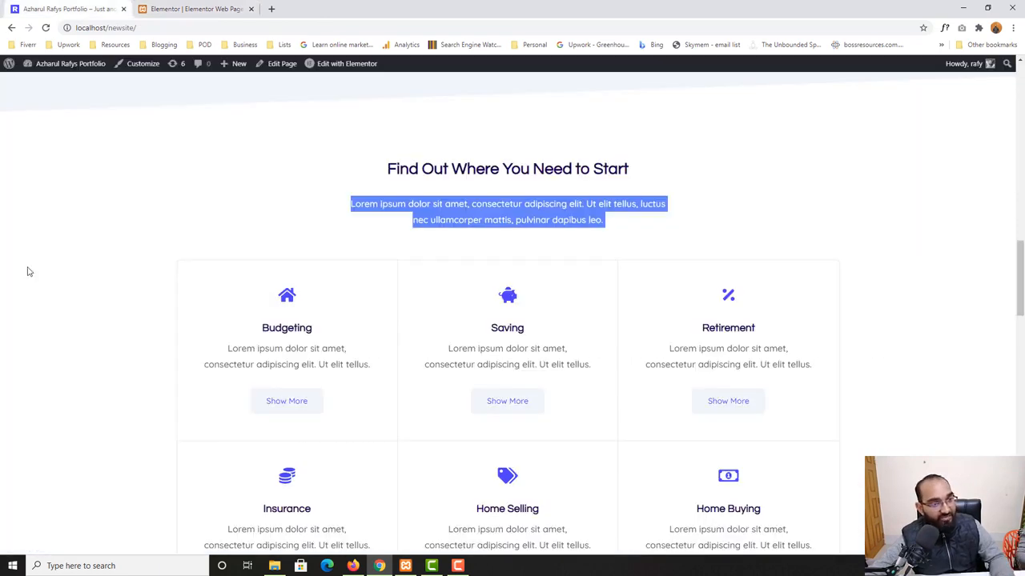
left_click(353, 204)
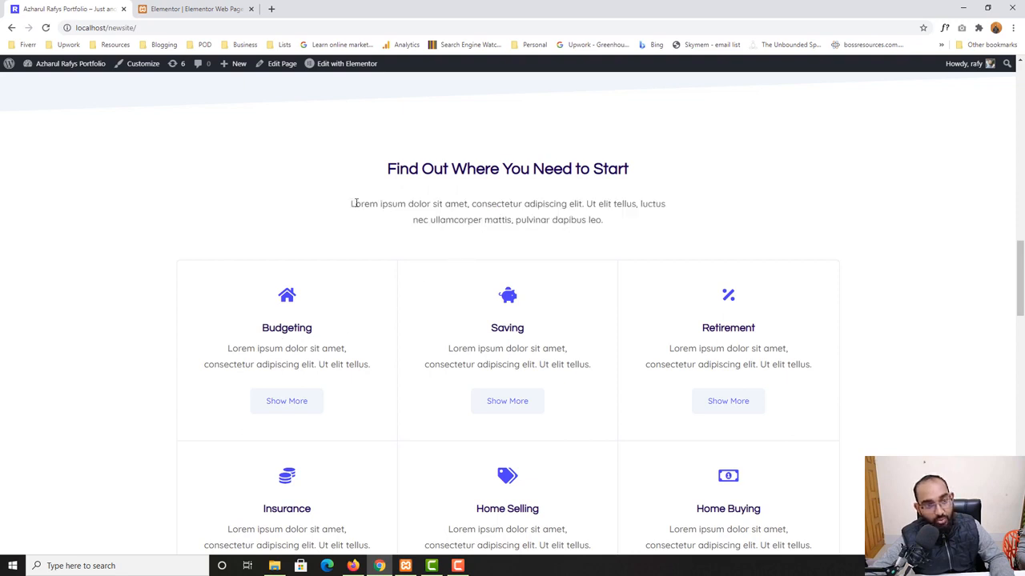
mouse_move(353, 204)
left_mouse_down()
mouse_move(521, 205)
mouse_move(603, 221)
mouse_move(350, 206)
left_mouse_up()
left_click(603, 233)
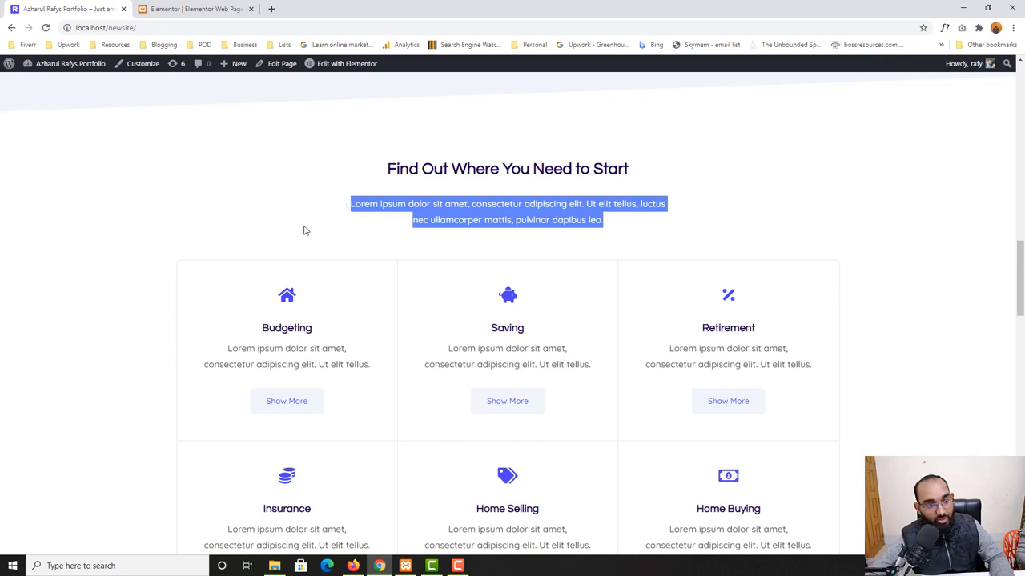
left_click(169, 6)
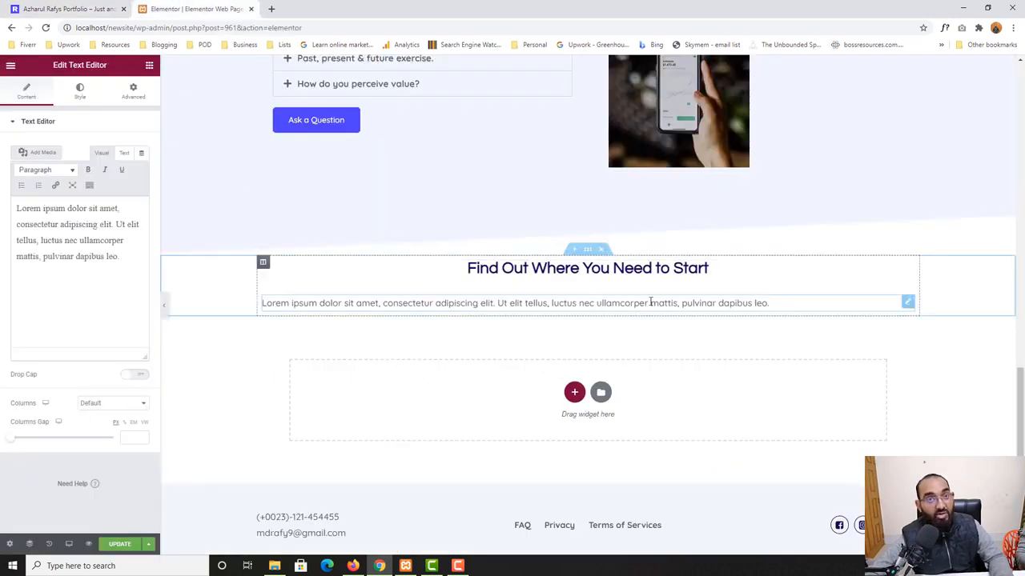
left_click(83, 102)
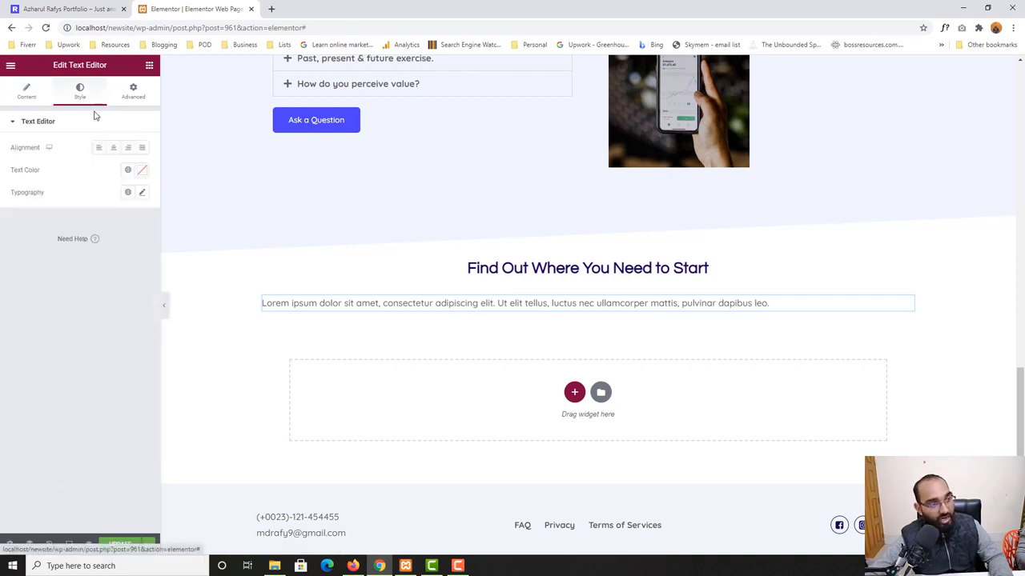
left_click(113, 151)
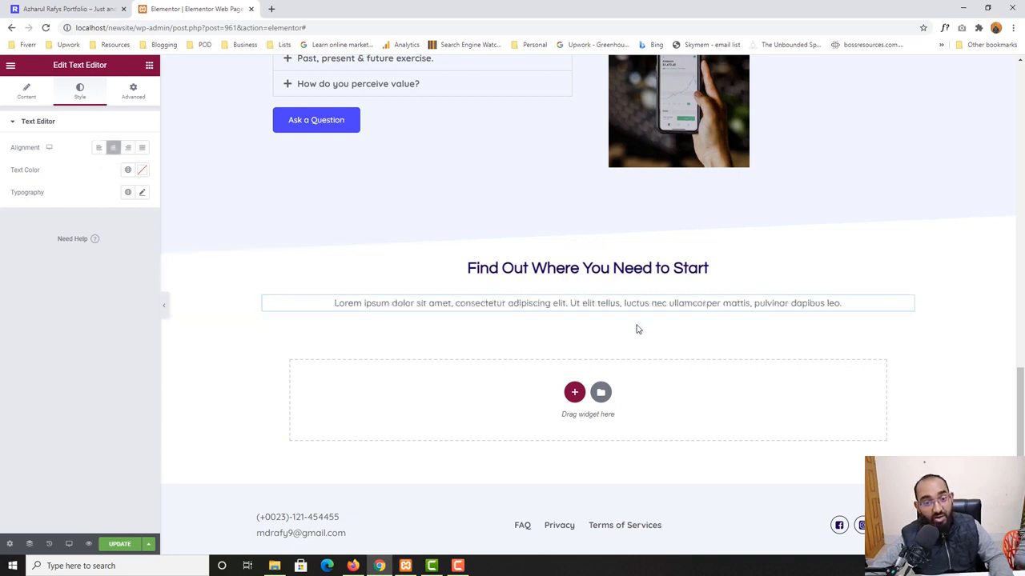
Match the homepage paragraph's line break by inserting a <br> tag after "luctus" in the paragraph's HTML text, and update the page.
left_click(68, 9)
left_click(560, 244)
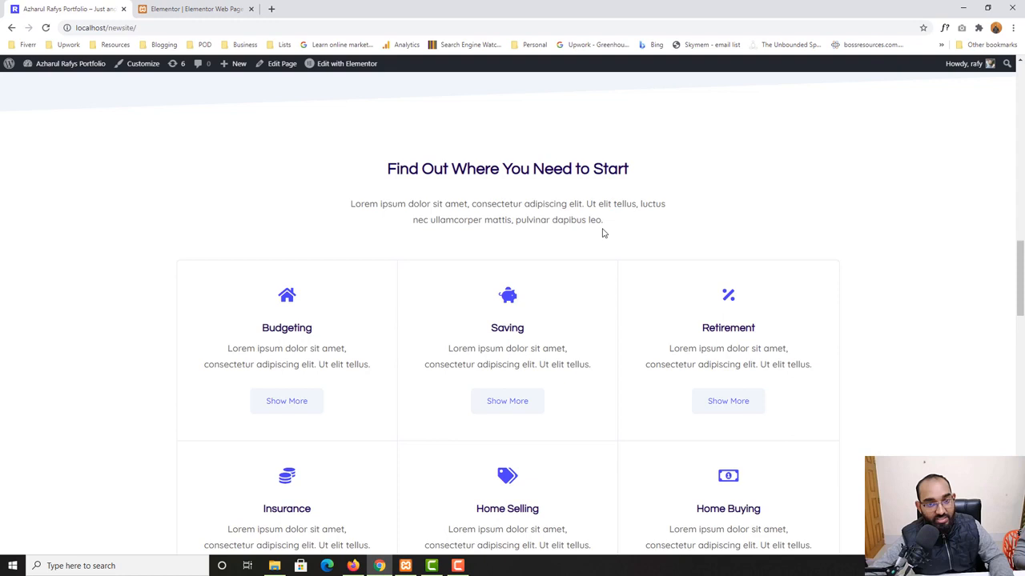
double_click(650, 204)
left_click_drag(665, 204, 568, 205)
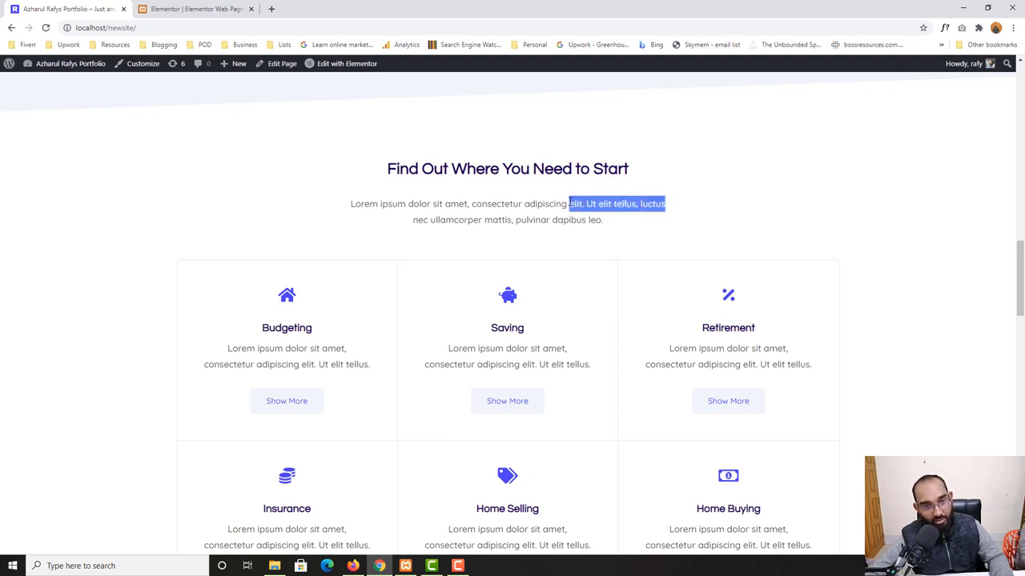
left_click(640, 205)
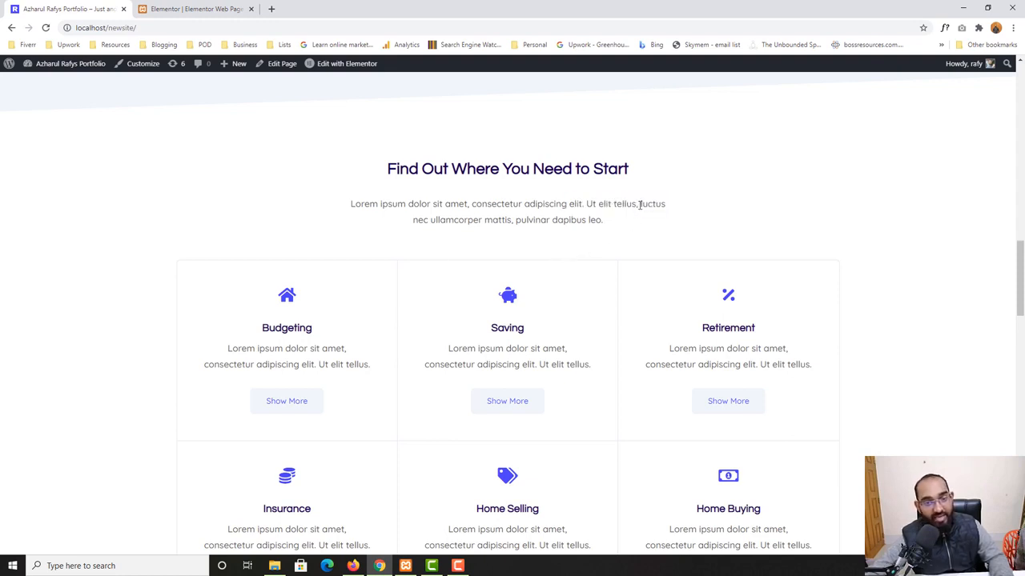
double_click(650, 204)
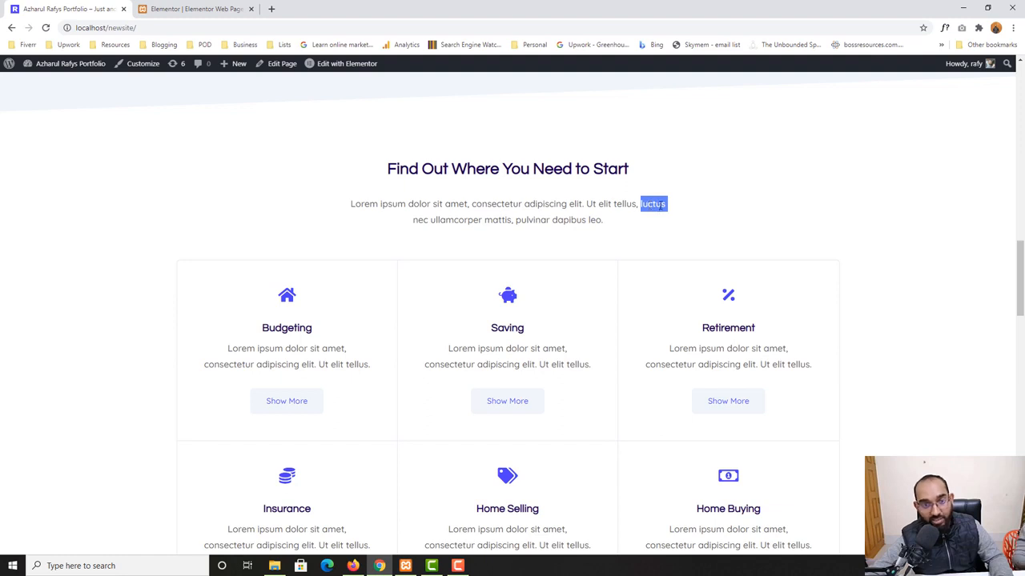
left_click(232, 6)
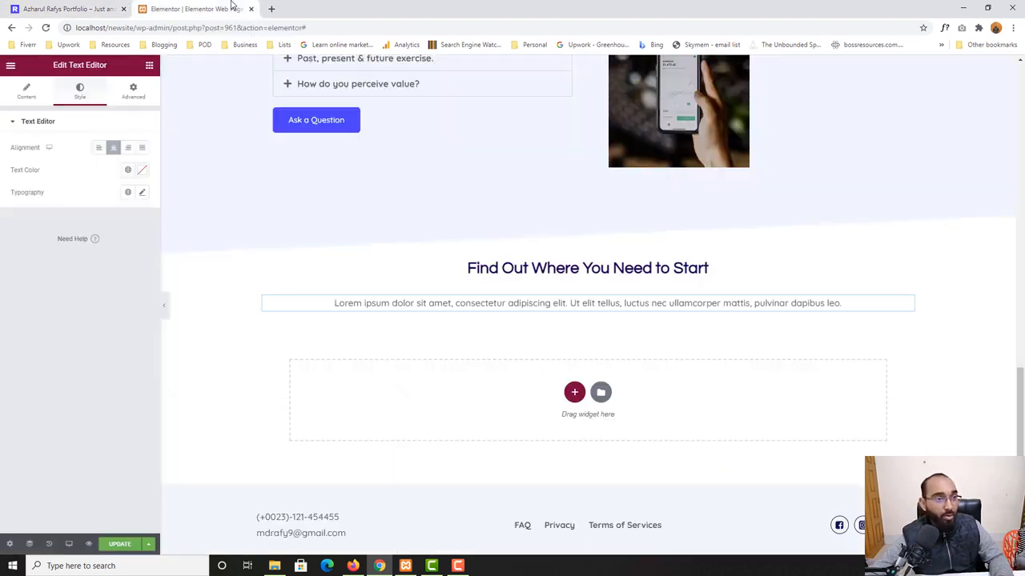
left_click(24, 100)
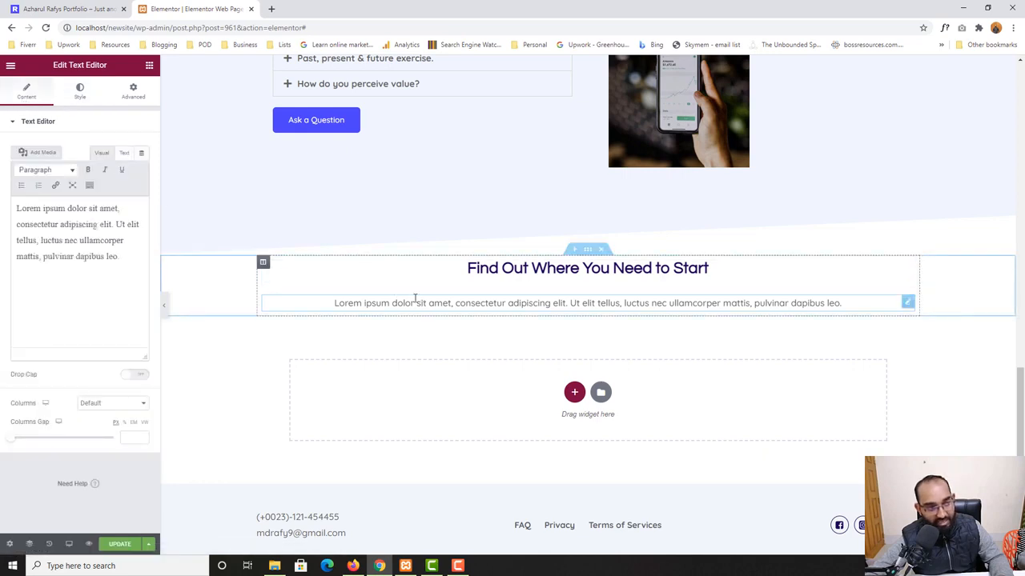
left_click(124, 153)
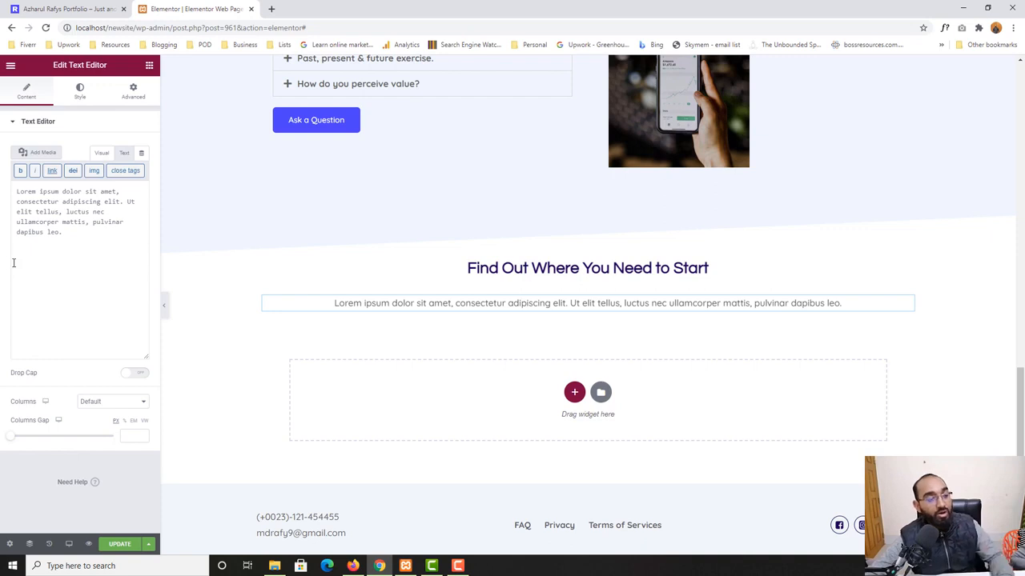
left_click(88, 212)
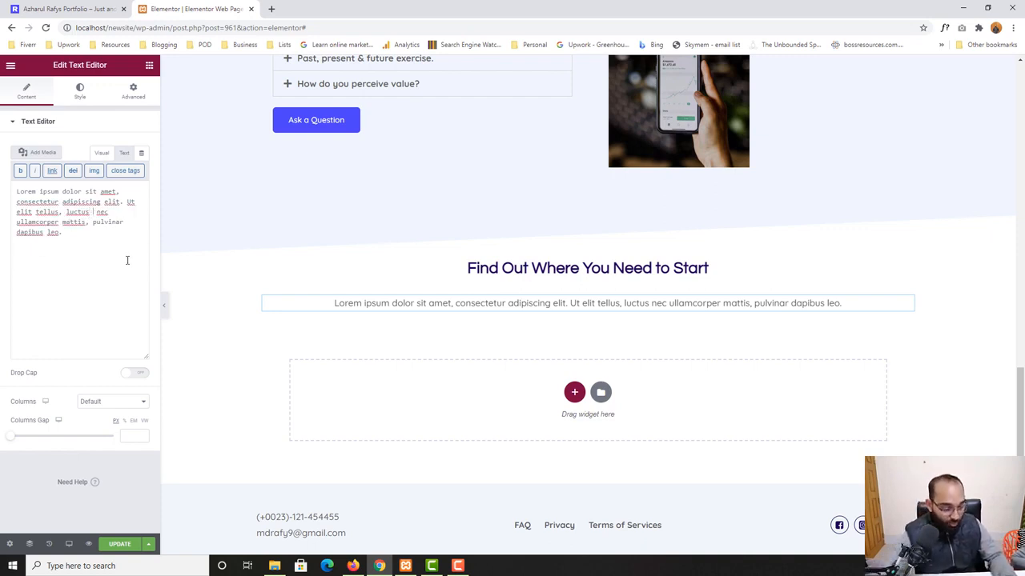
type("<br")
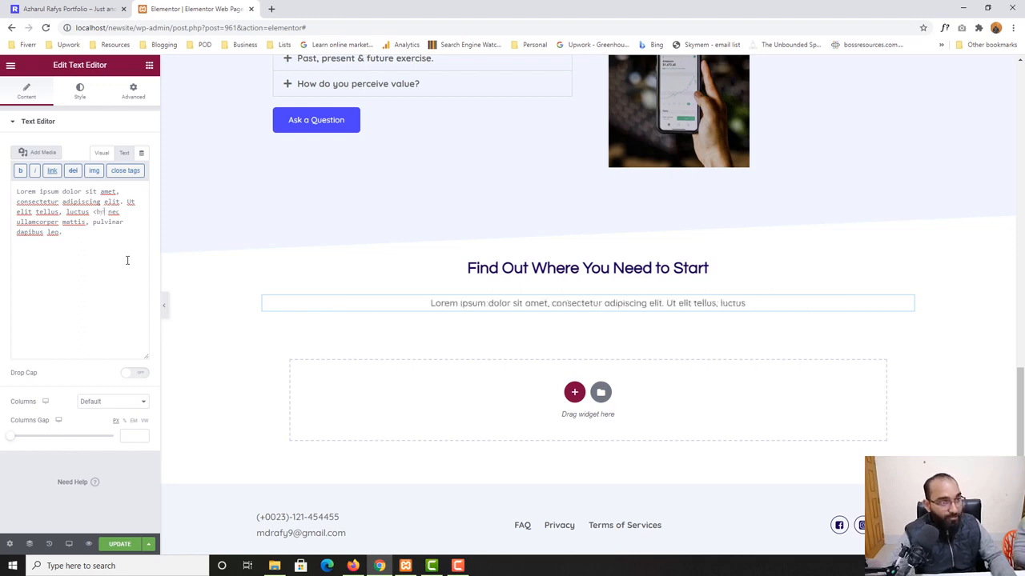
type(">")
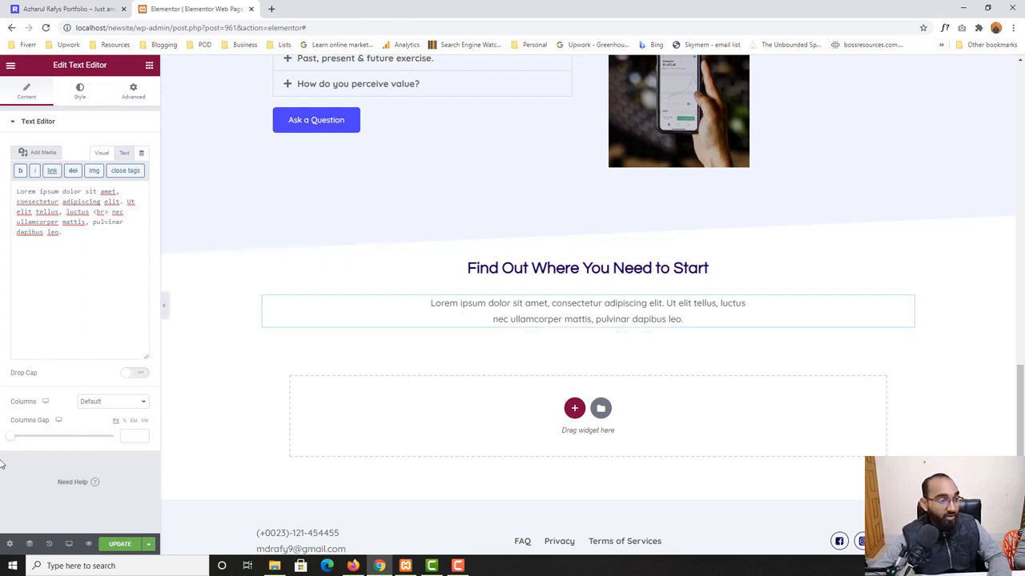
left_click(116, 540)
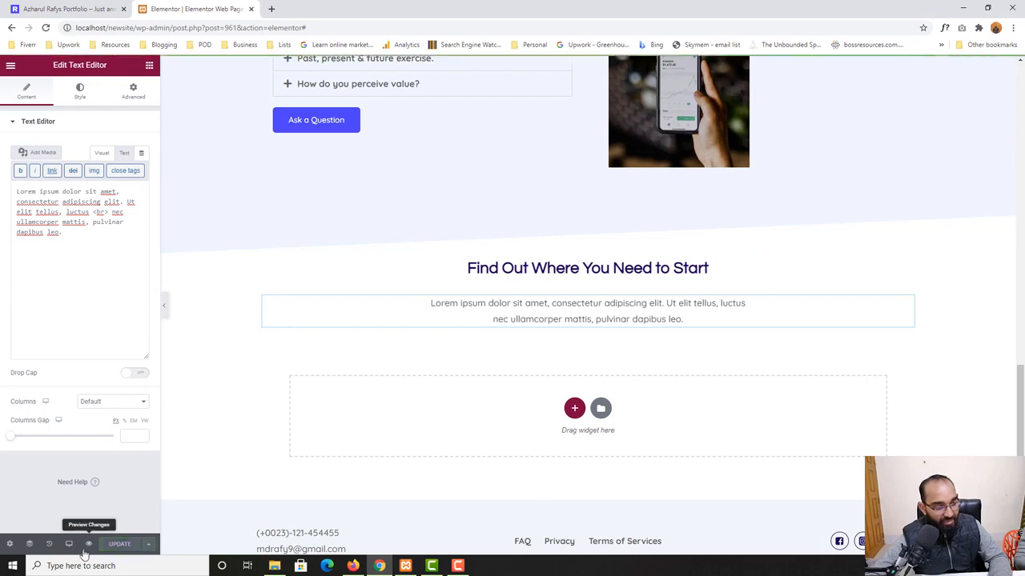
Preview the page and check the centred paragraph below the "Find Out Where You Need to Start" heading.
left_click(88, 543)
scroll(78, 361, "down", 15)
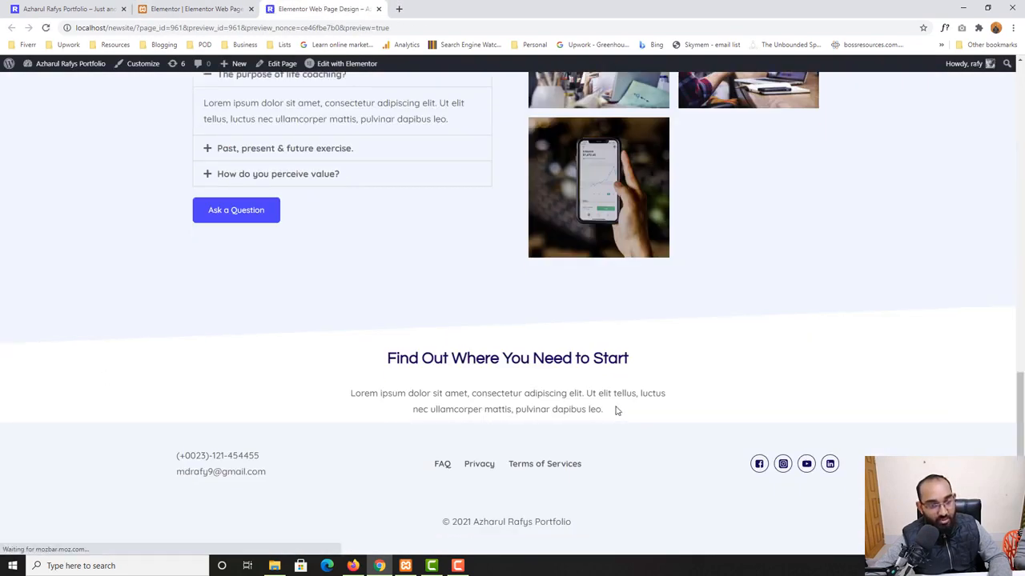
left_click(163, 7)
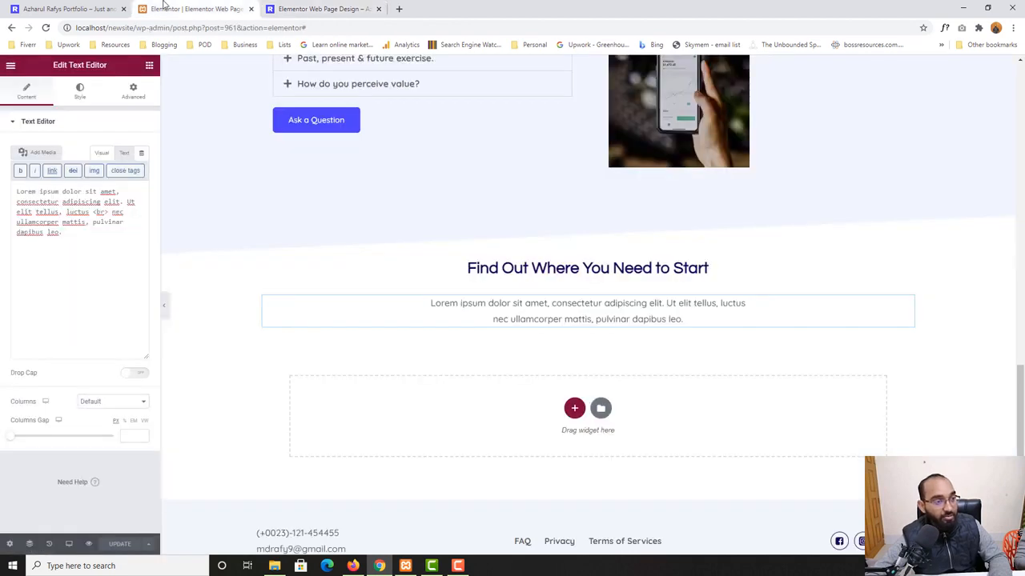
Remove the <br> tag after "luctus" from the paragraph's HTML text and update the page.
mouse_move(100, 213)
left_mouse_down()
mouse_move(56, 220)
mouse_move(110, 212)
left_mouse_up()
key("BackSpace")
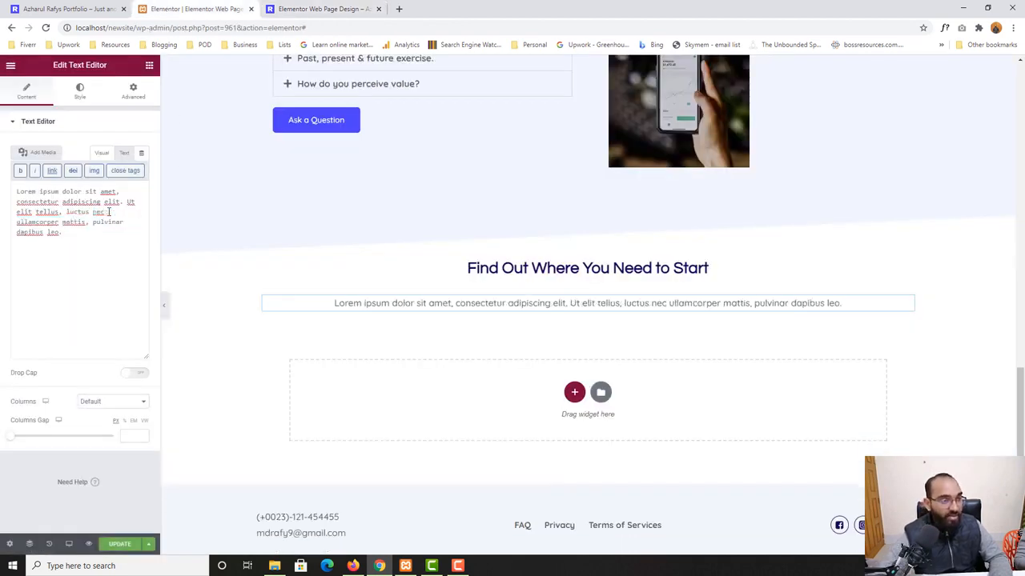
left_click(116, 544)
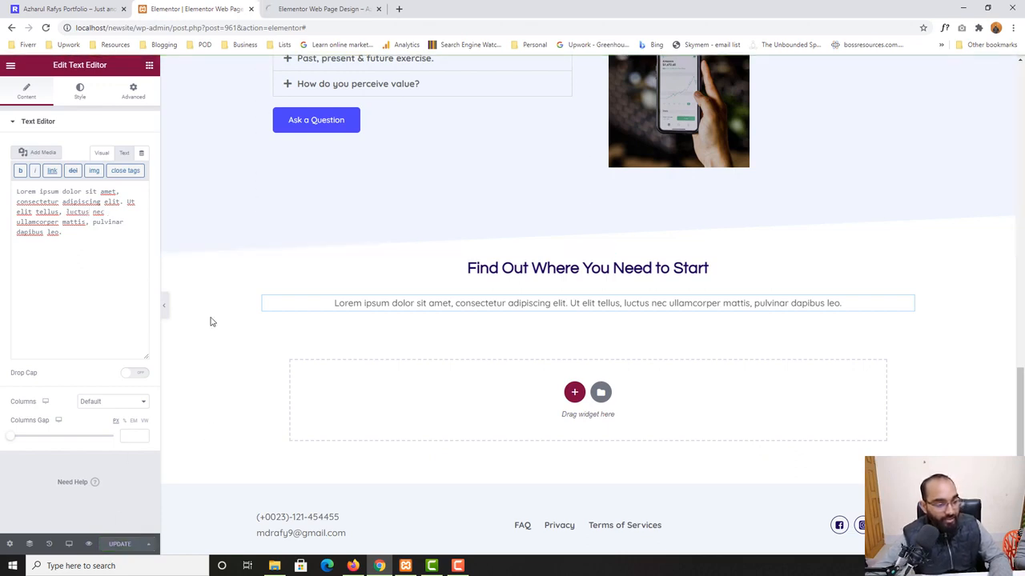
Check the paragraph without the line break in the page preview and highlight "luctus" as the intended break point.
left_click(320, 8)
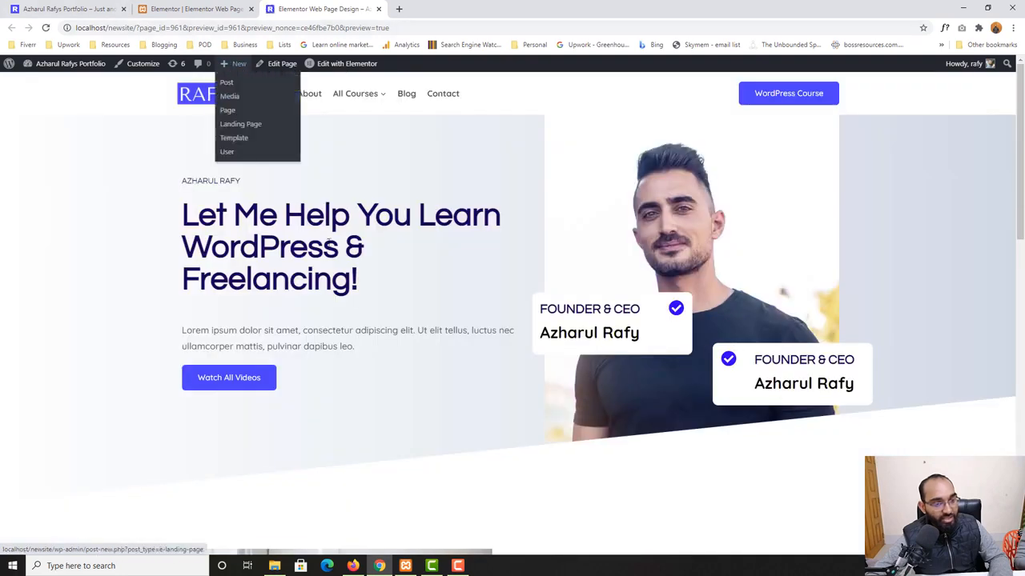
scroll(120, 382, "down", 15)
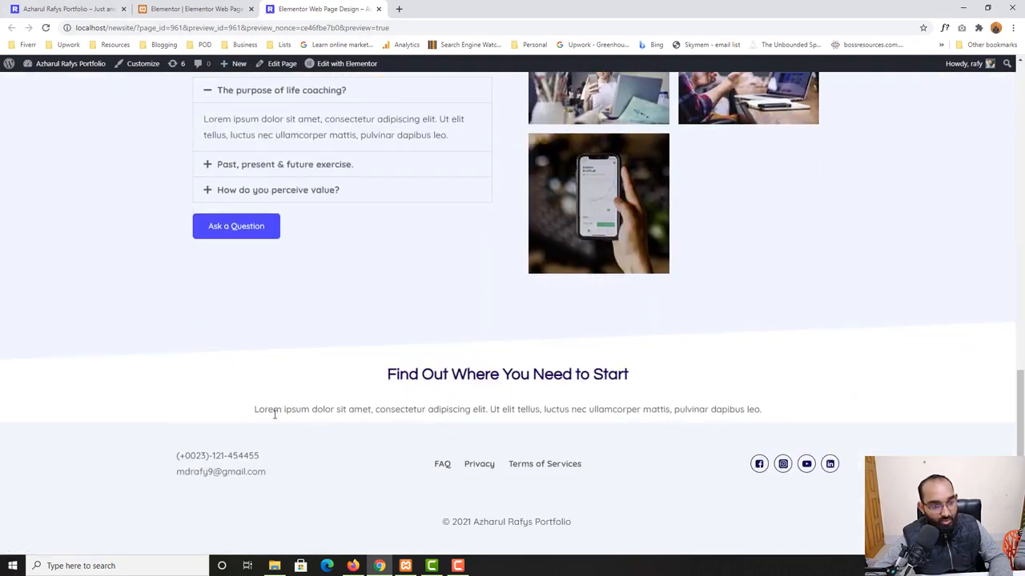
left_click_drag(254, 411, 754, 412)
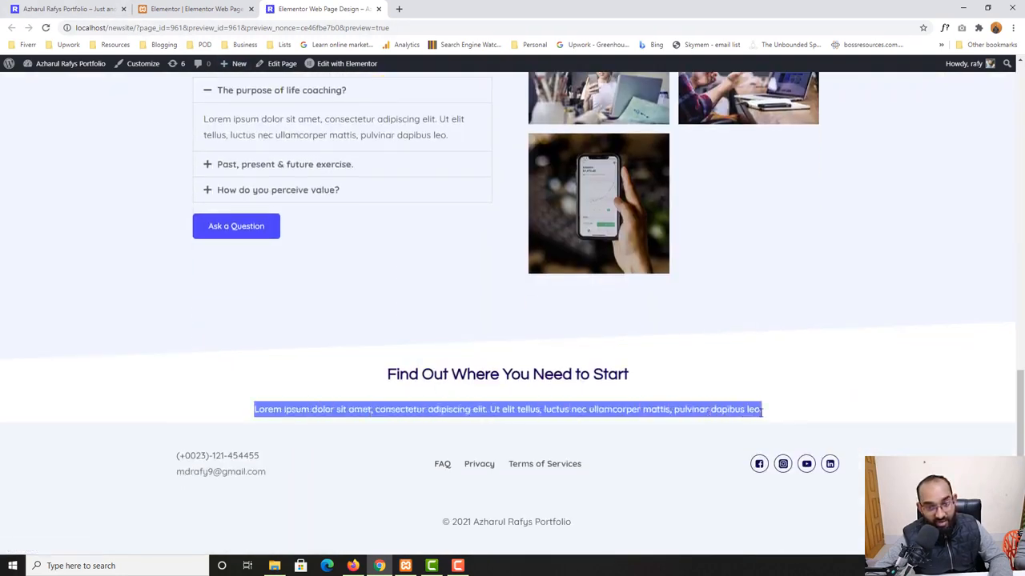
left_click(546, 409)
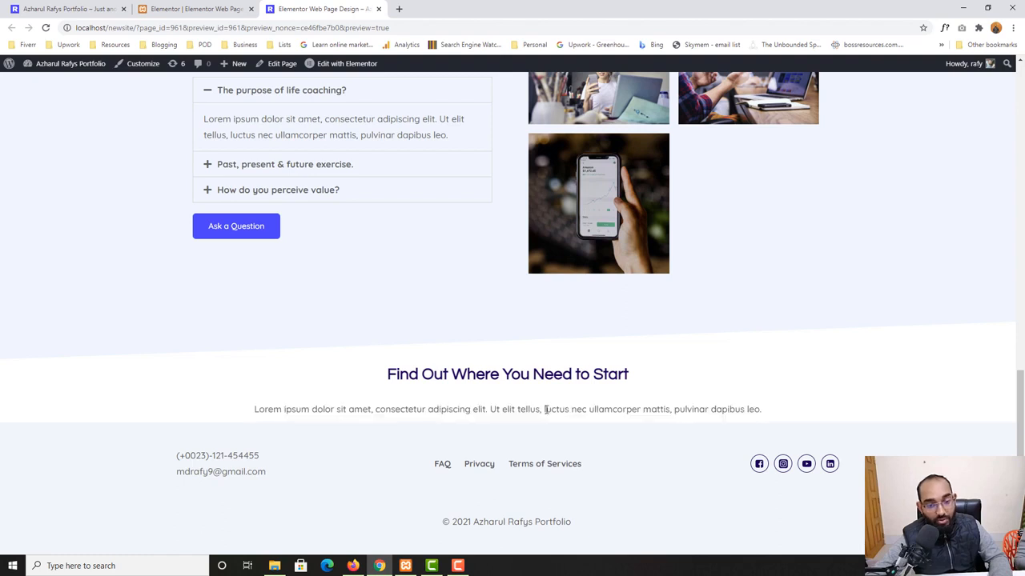
left_click_drag(569, 409, 546, 409)
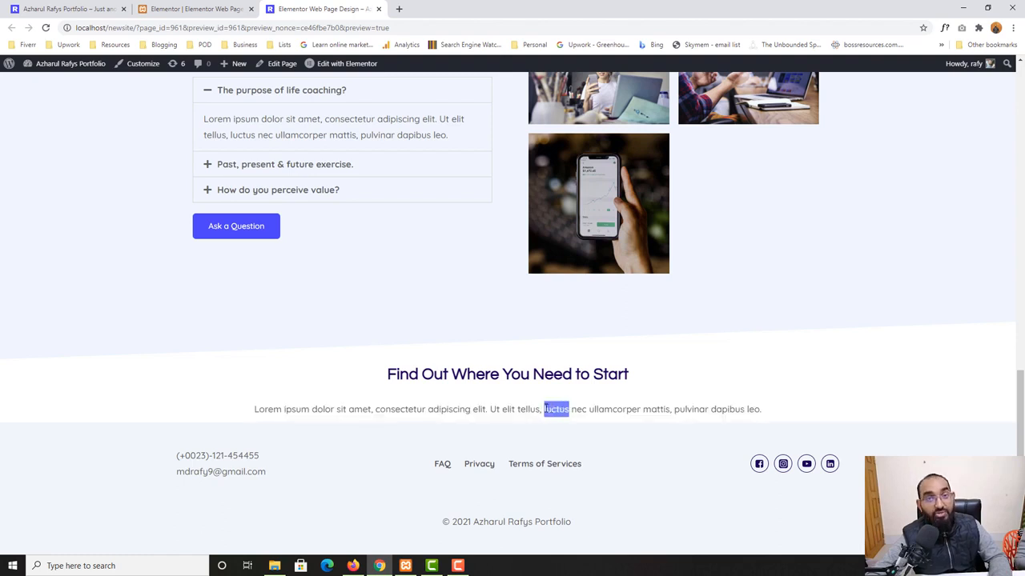
Unlink the paragraph's padding values, set its right and left padding to 300 px, and update the page.
left_click(183, 6)
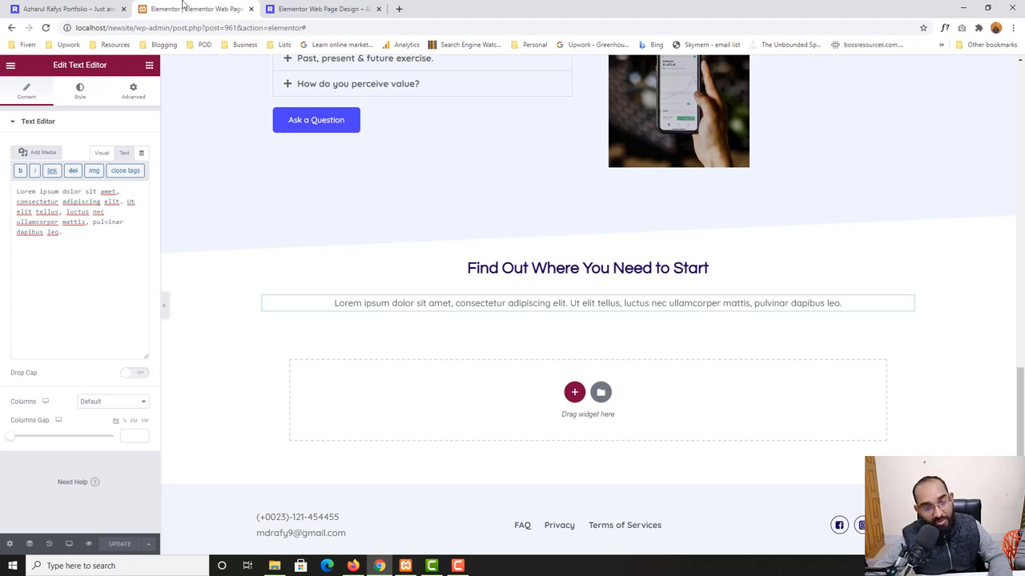
left_click(140, 98)
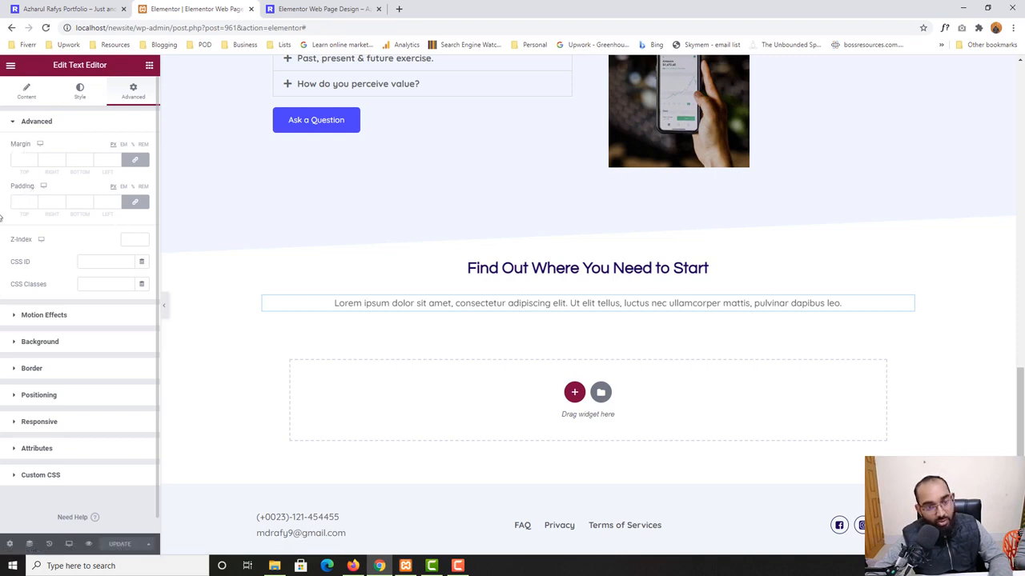
left_click(137, 204)
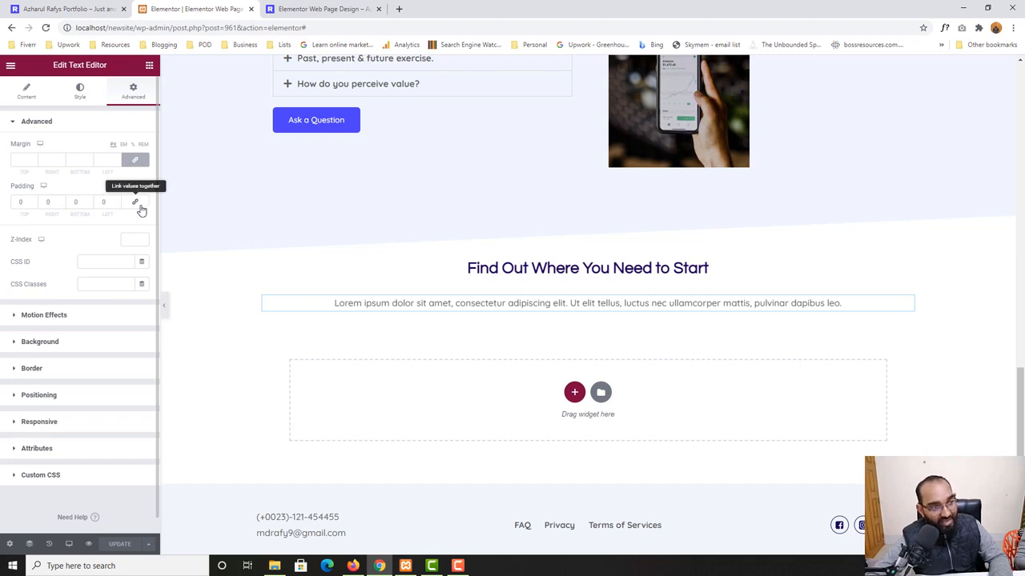
left_click(49, 204)
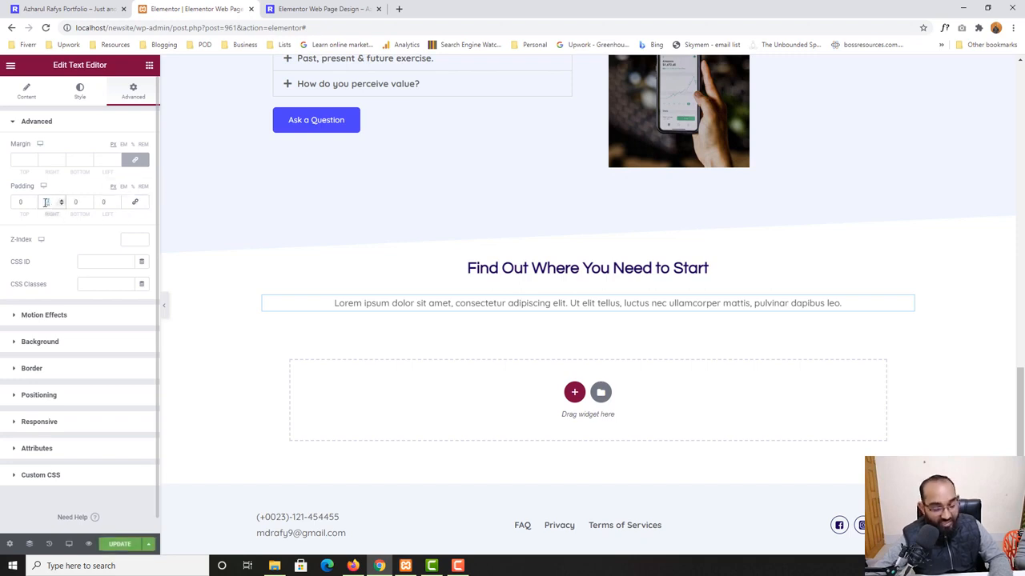
type("200")
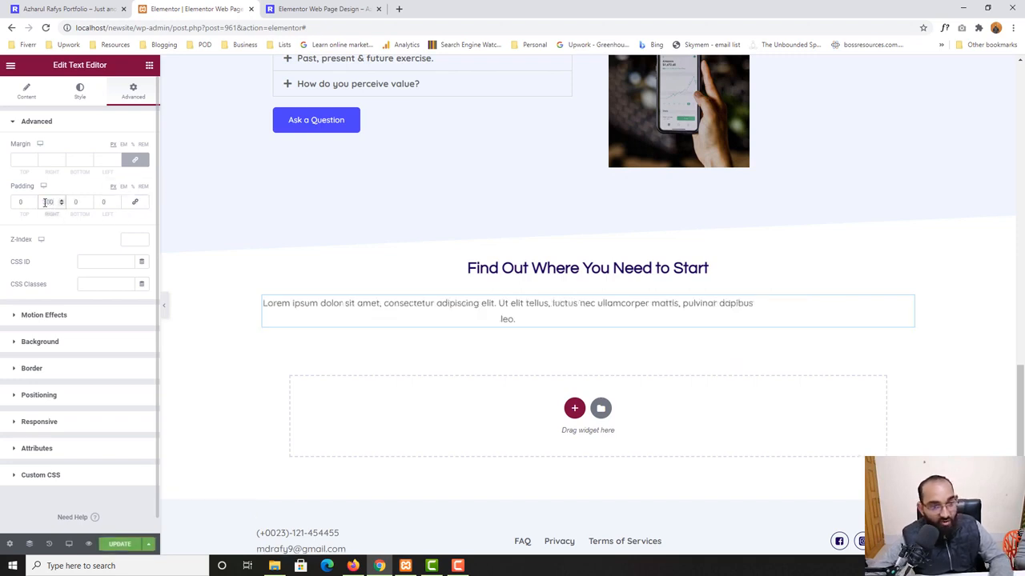
left_click(102, 202)
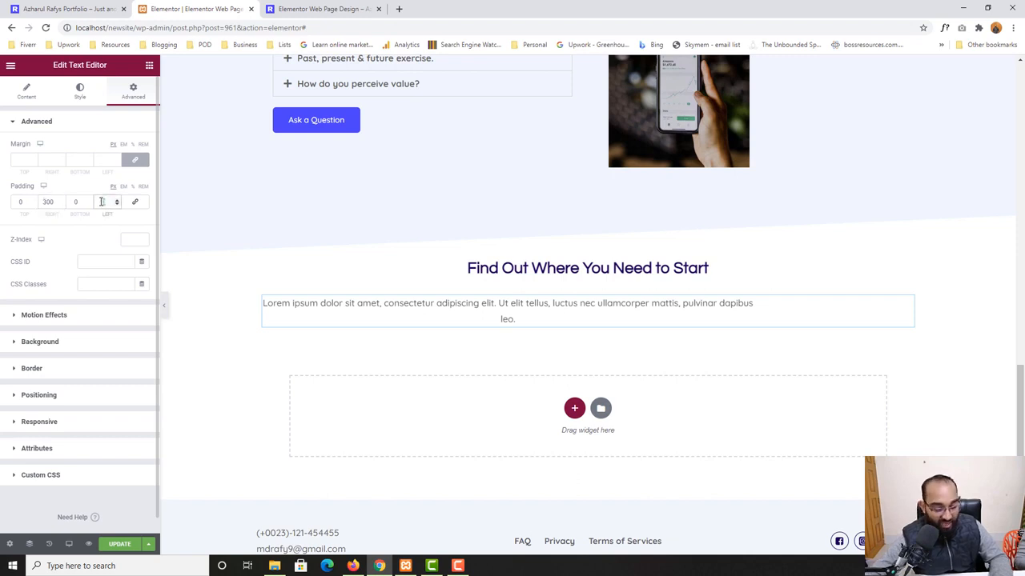
type("300")
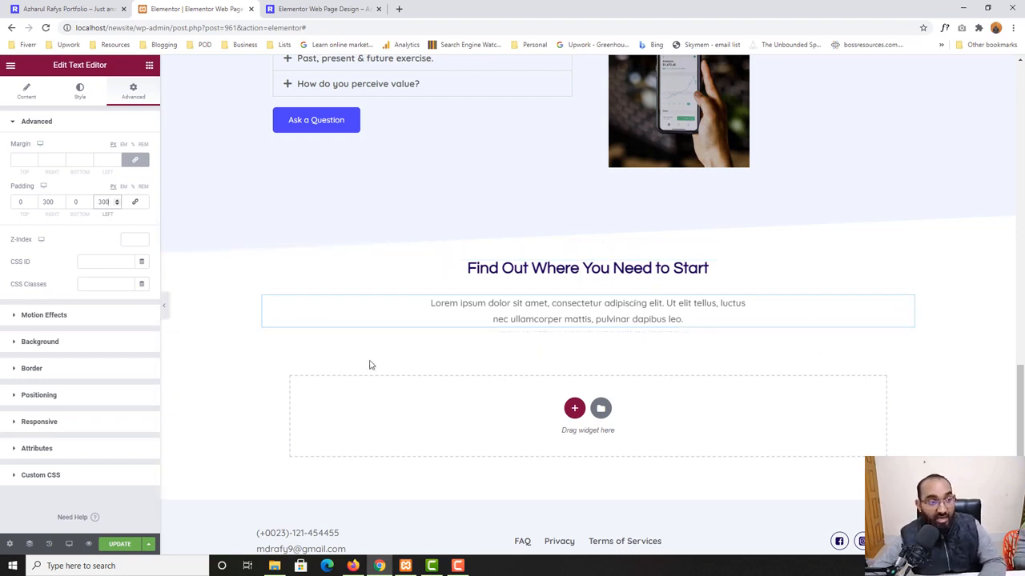
left_click(120, 545)
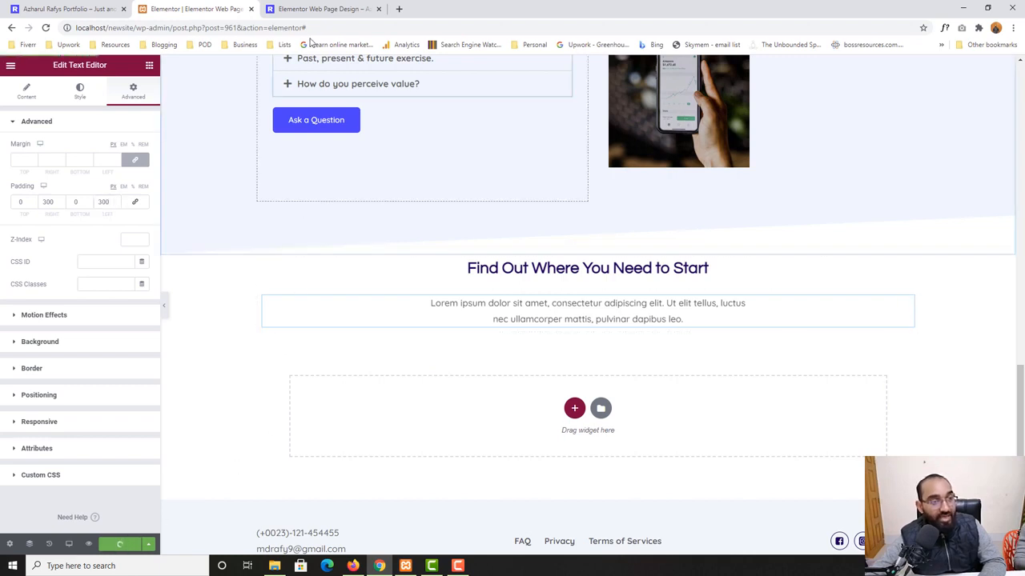
Refresh the page preview and check how the padded paragraph wraps, then return to the editor.
left_click(320, 9)
key("F5")
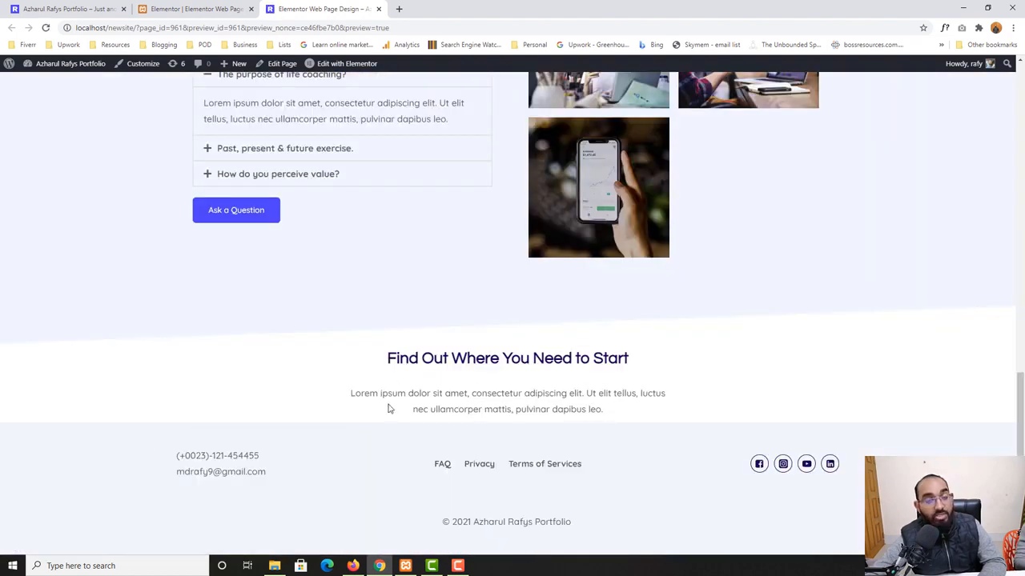
left_click(187, 5)
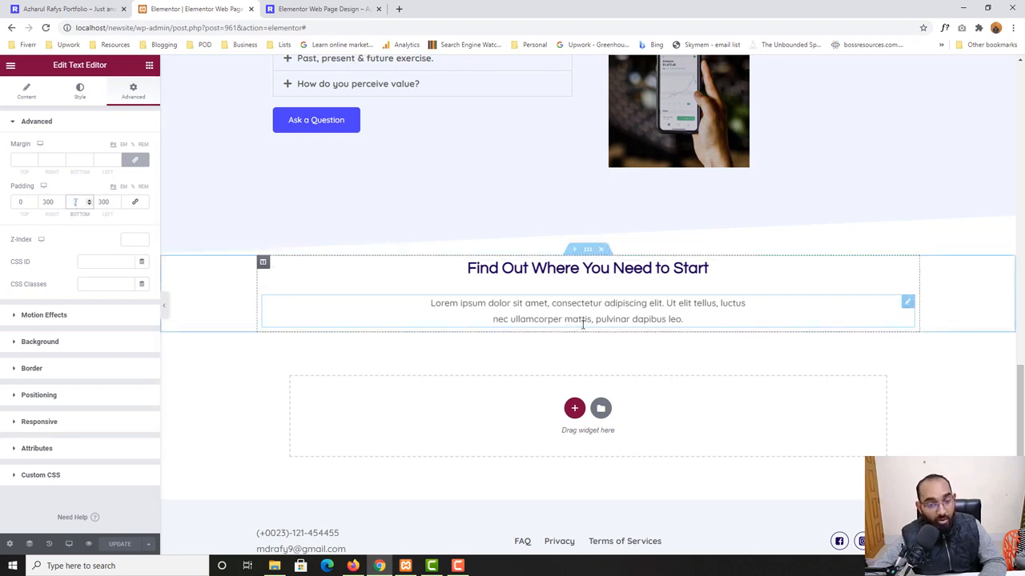
Demonstrate the padding's effect by setting the paragraph's right padding to 0 and back to 300 px, and update the page.
double_click(104, 203)
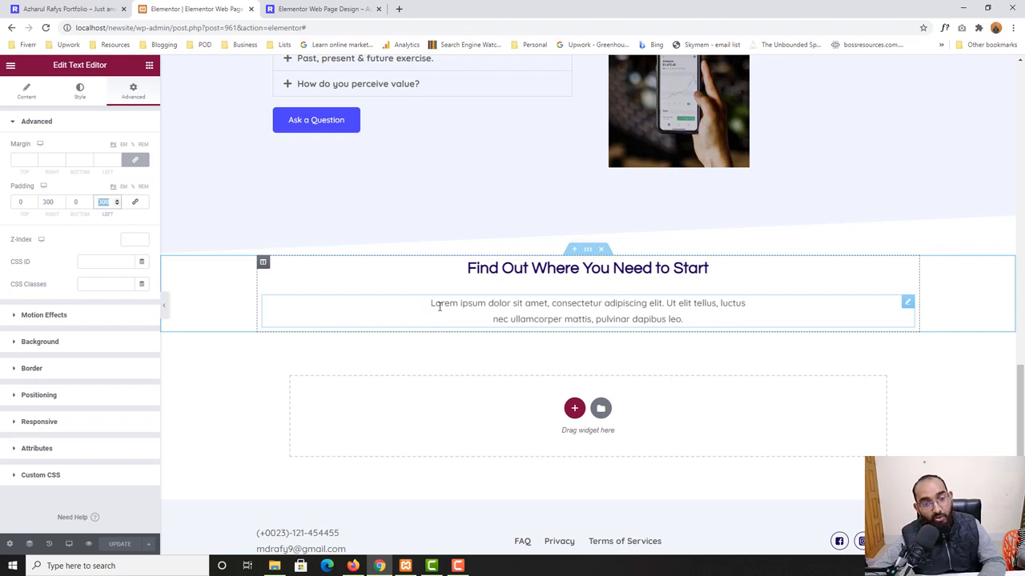
double_click(50, 202)
type("0")
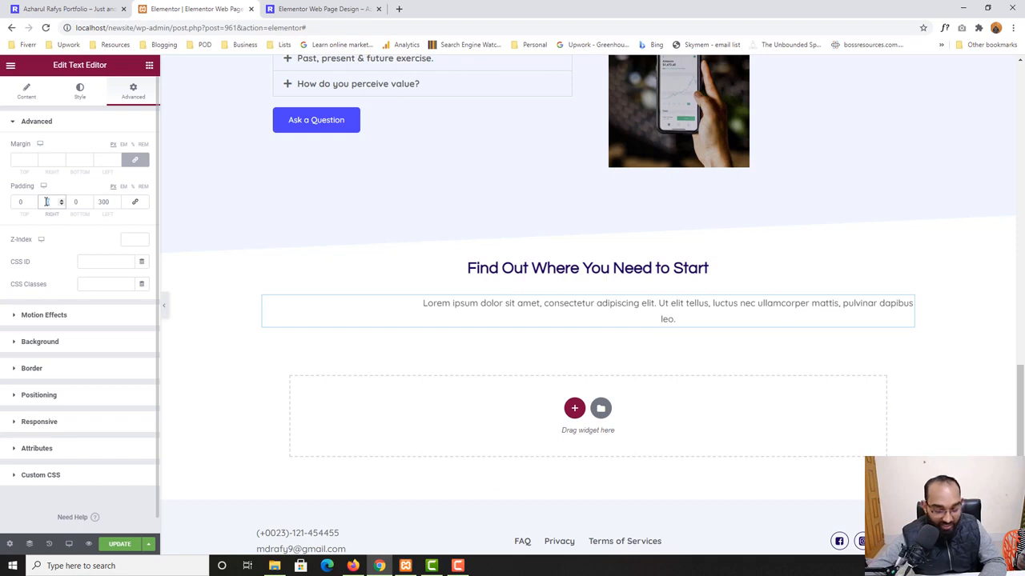
type("300")
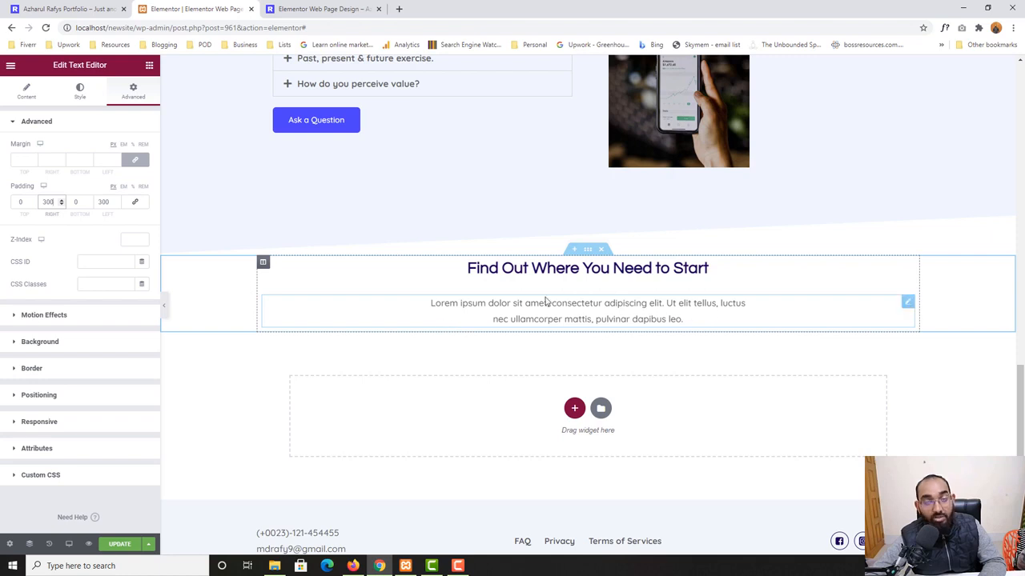
left_click_drag(433, 302, 678, 334)
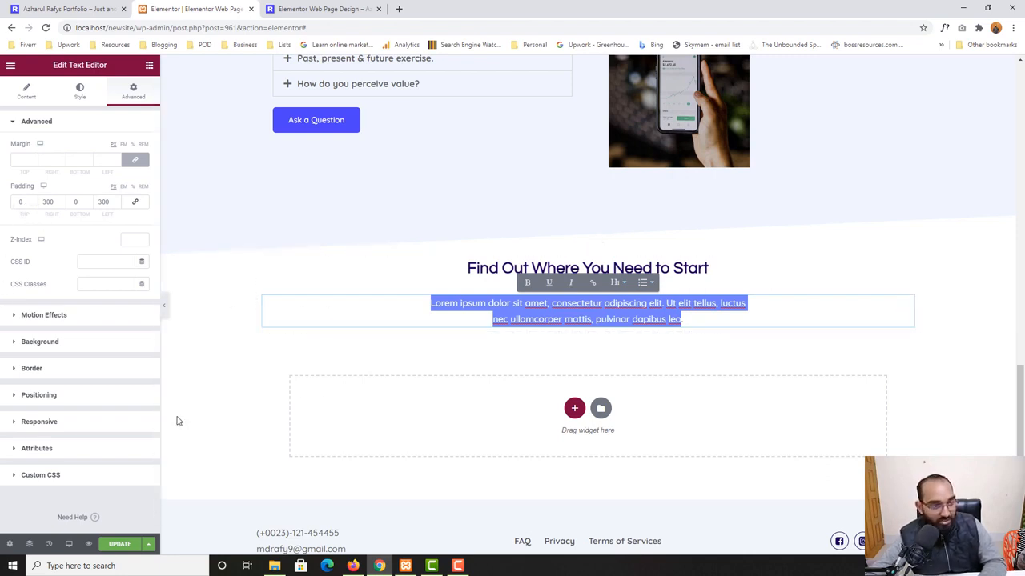
left_click(120, 544)
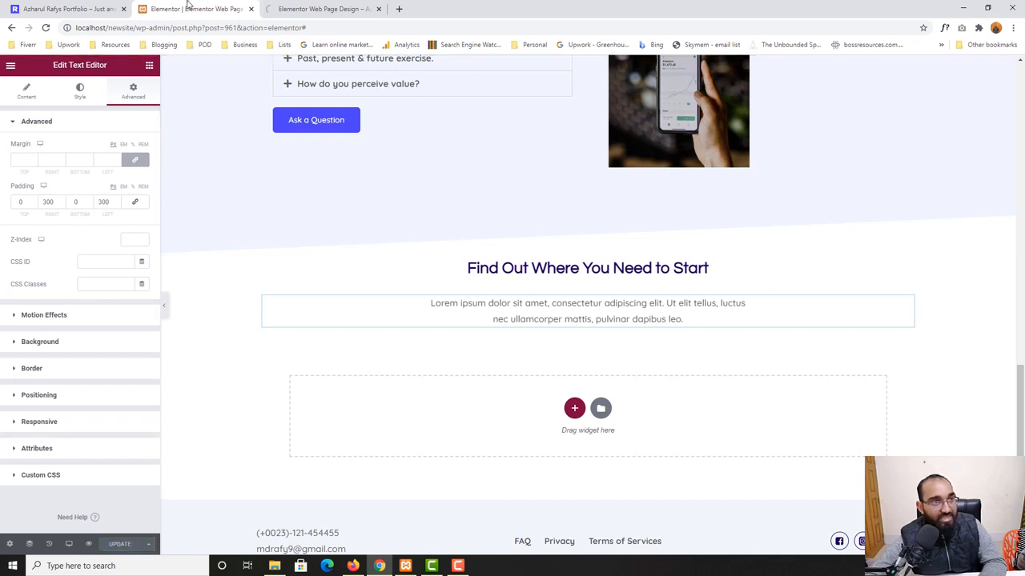
Review the homepage's service cards and add an Inner Section below the paragraph in the "Find Out Where You Need to Start" section.
left_click(68, 9)
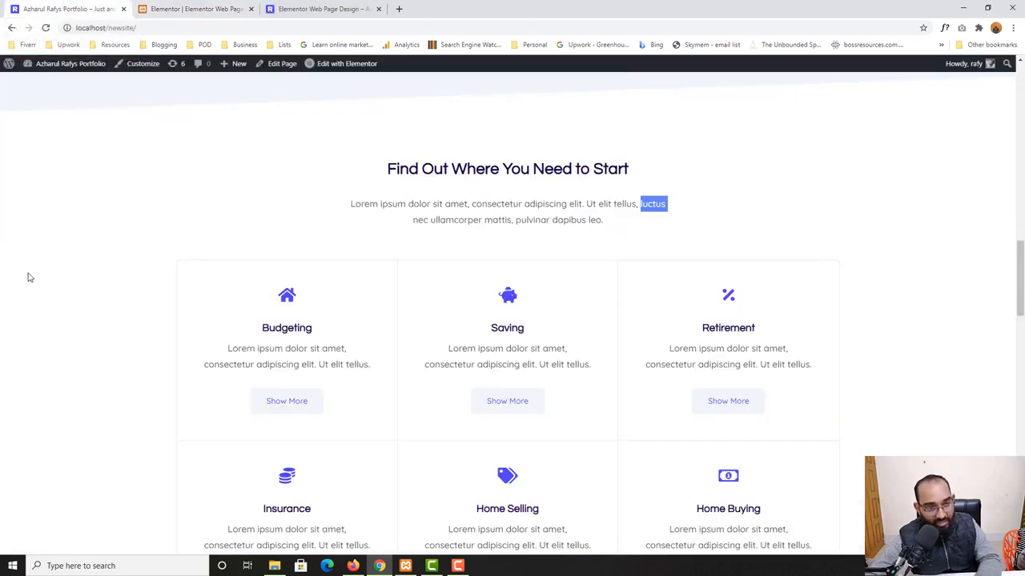
scroll(26, 281, "down", 2)
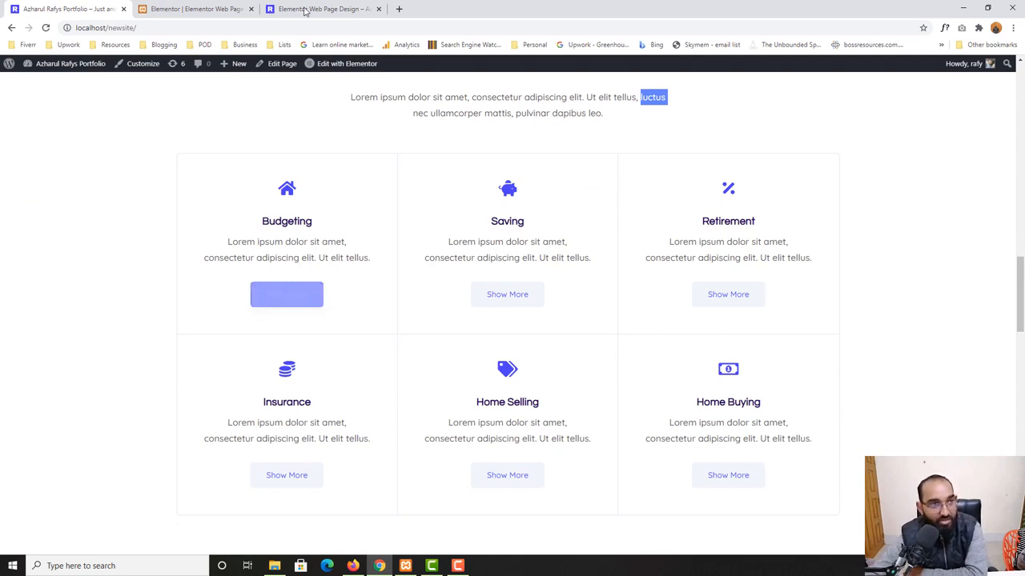
left_click(206, 7)
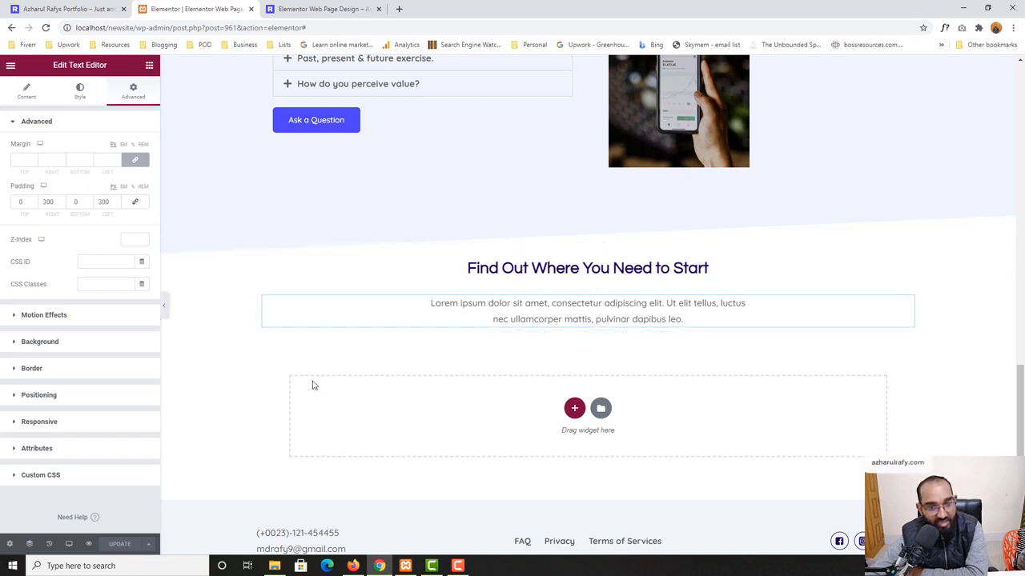
left_click(149, 67)
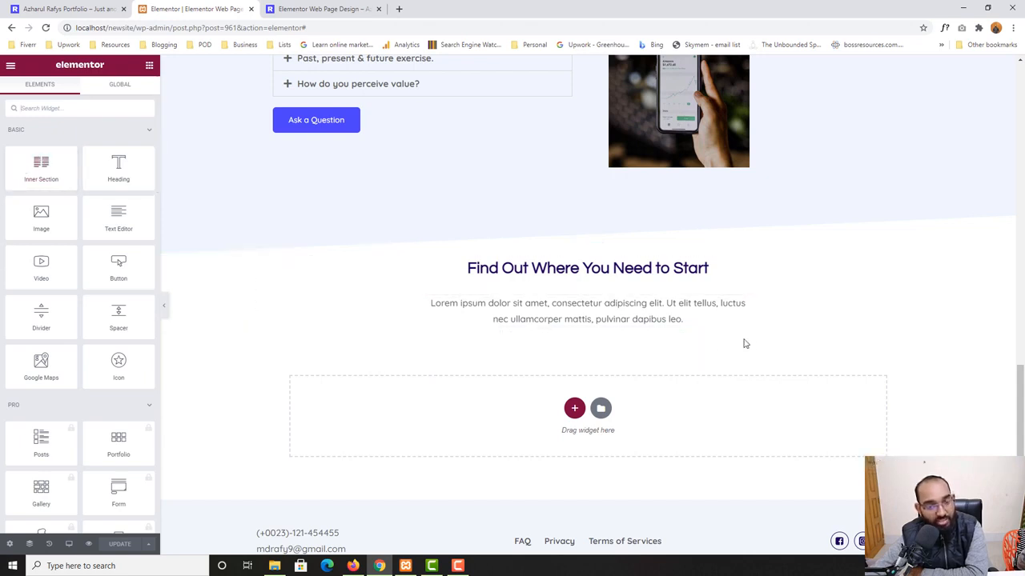
left_click_drag(41, 164, 545, 336)
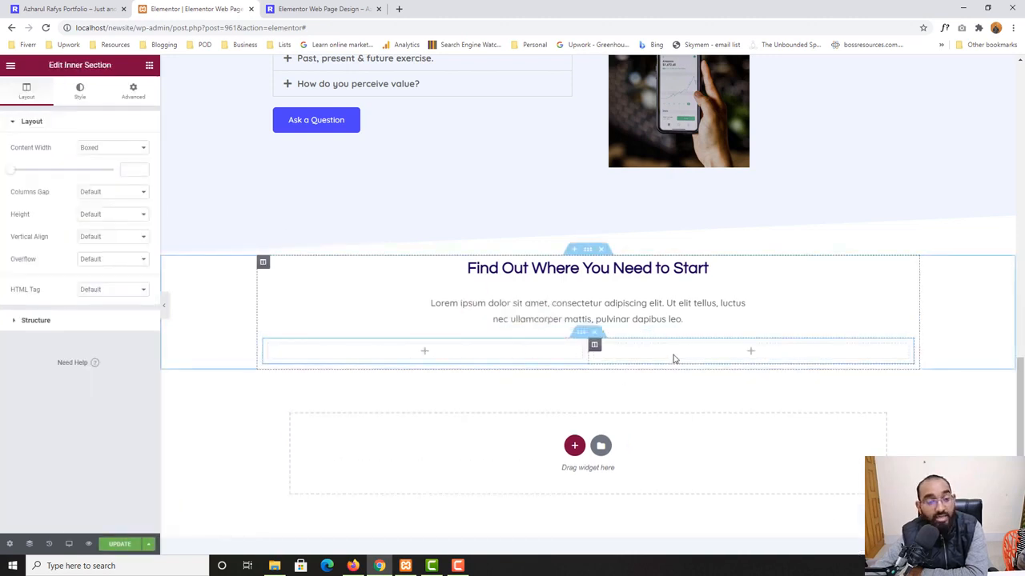
Search the widgets for "icon" and add an Icon Box to the inner section's first column.
left_click(425, 353)
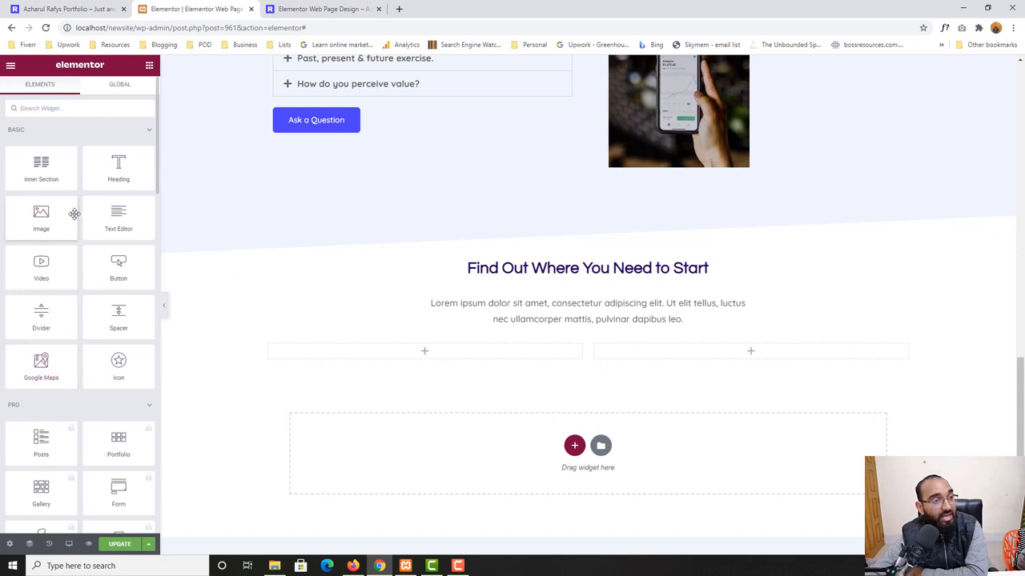
left_click(74, 107)
type("icon")
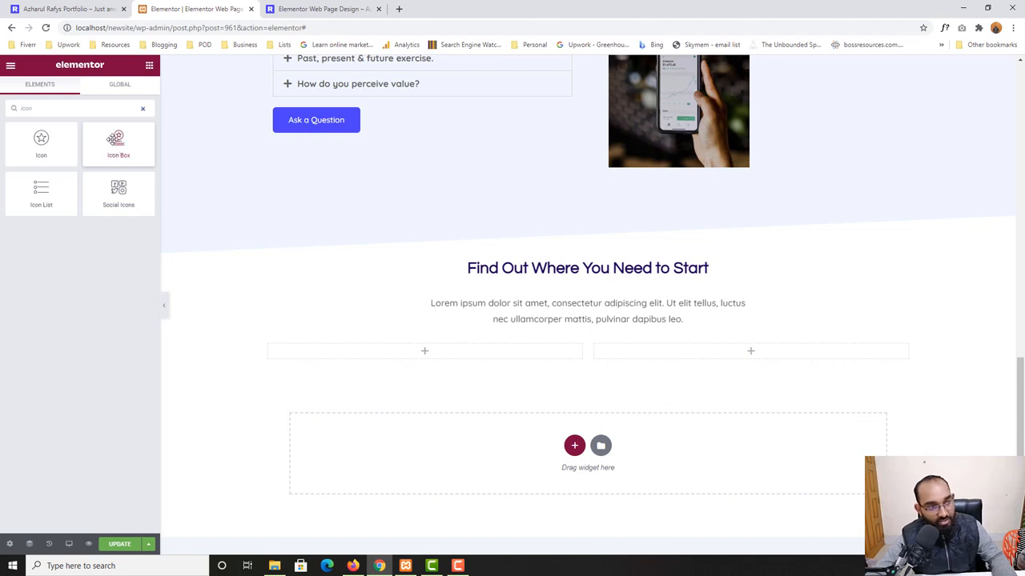
left_click_drag(116, 136, 424, 355)
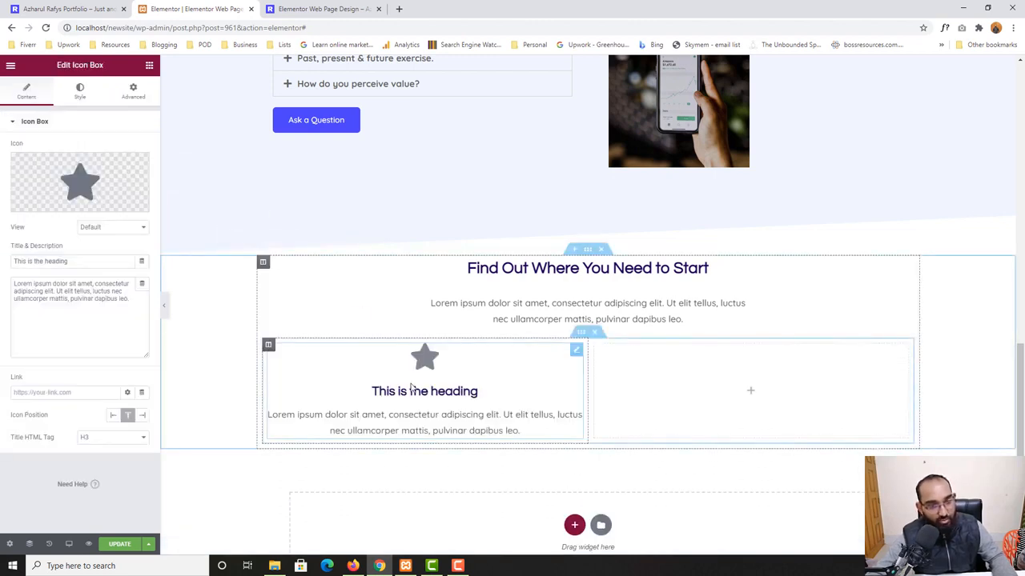
Check the homepage's service cards, add a Button below the icon box in the first column, and center it.
left_click(60, 9)
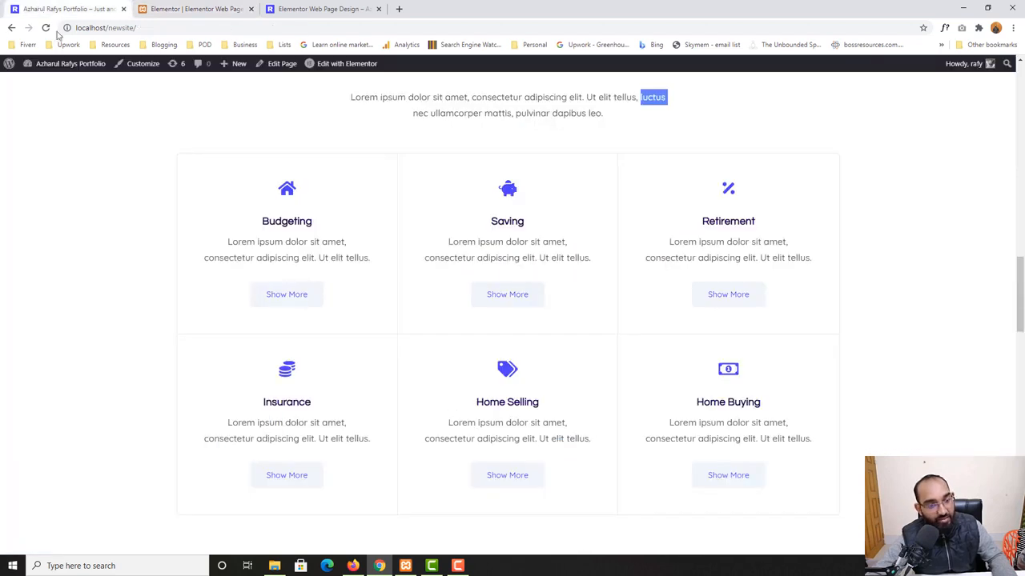
left_click(188, 8)
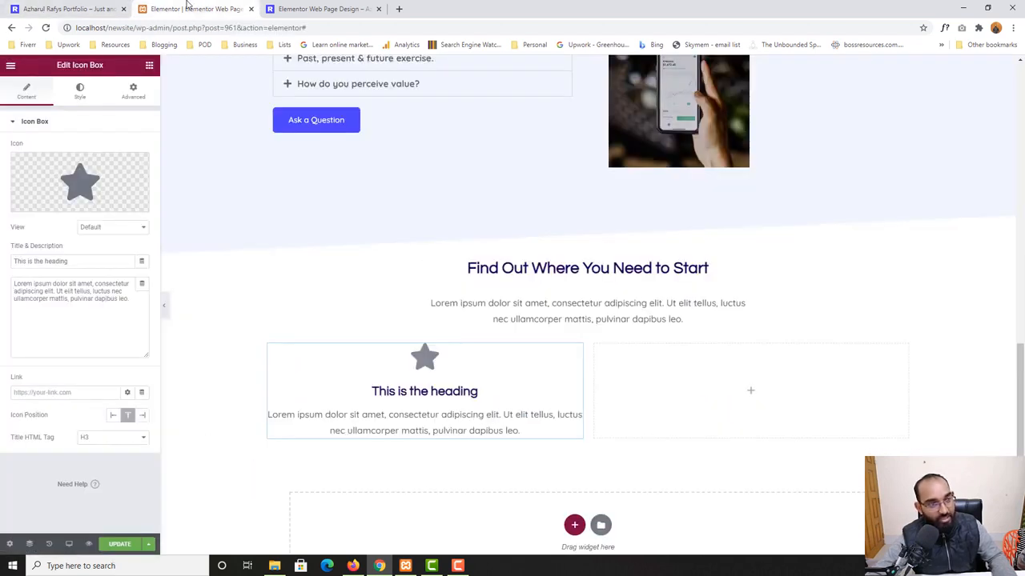
left_click(149, 66)
left_click(125, 103)
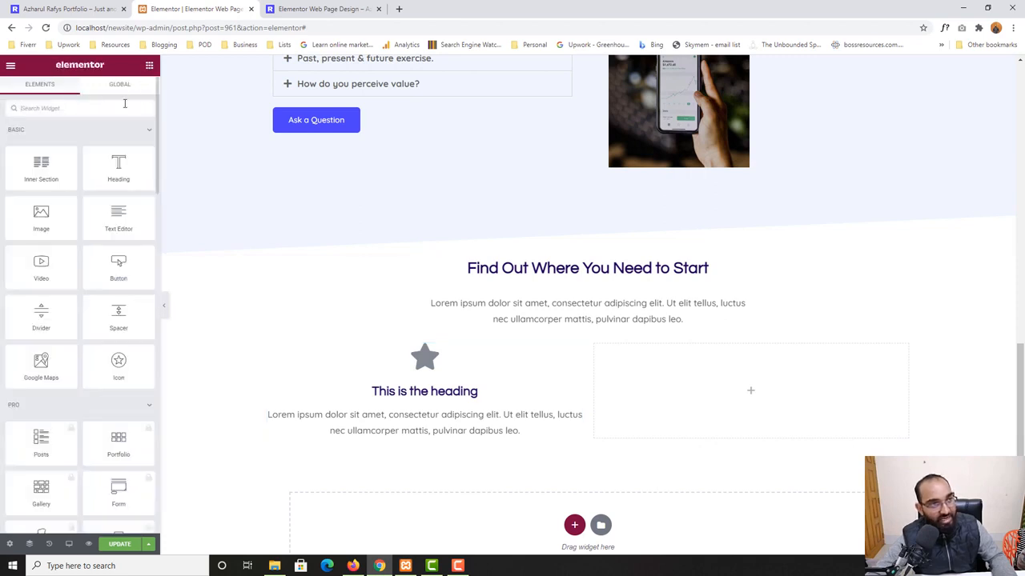
type("im")
key("BackSpace")
key("BackSpace")
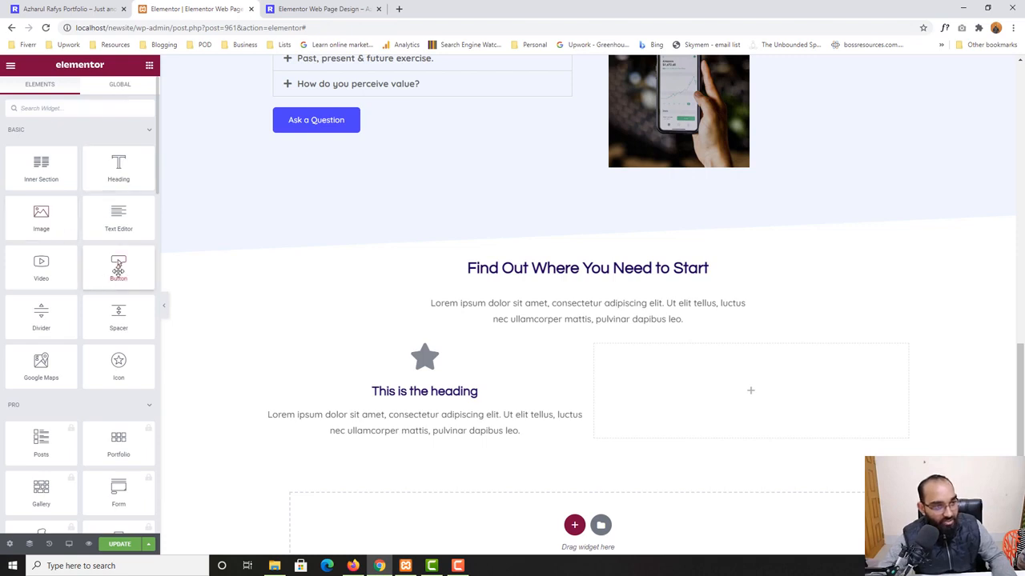
left_click_drag(119, 261, 481, 469)
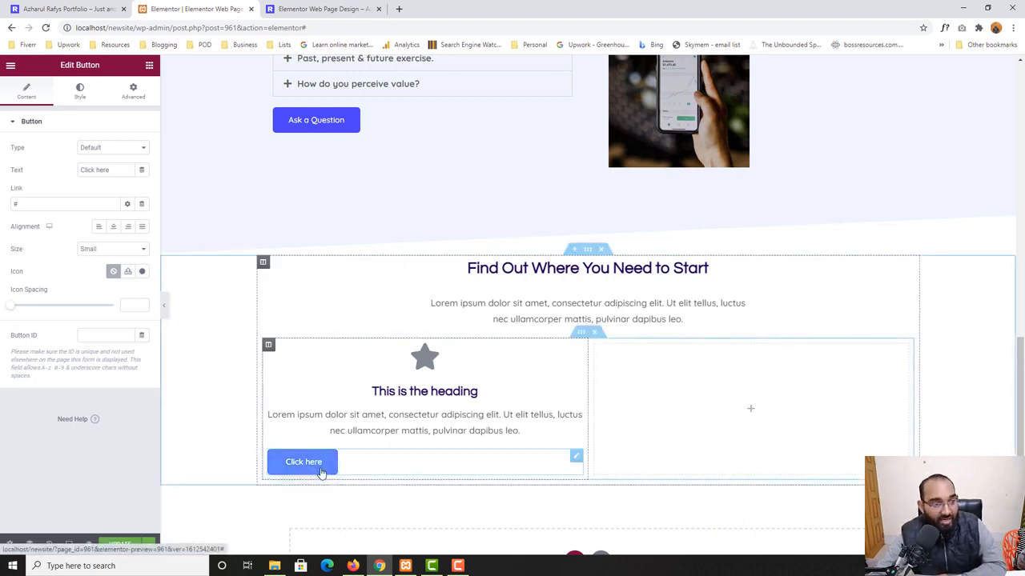
left_click(112, 228)
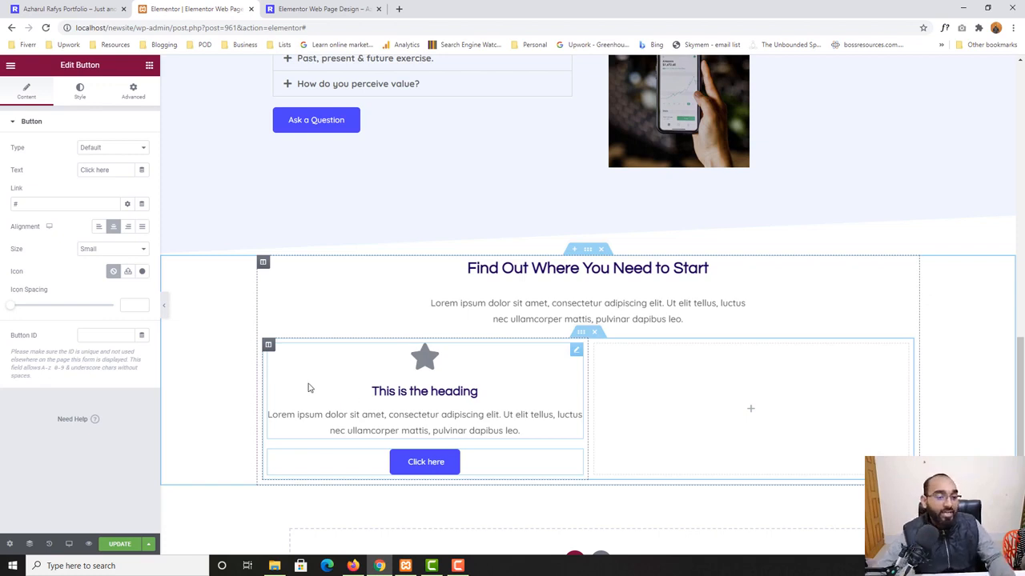
Close the page preview, check the Budgeting card's icon on the homepage, and return to the editor.
left_click(293, 8)
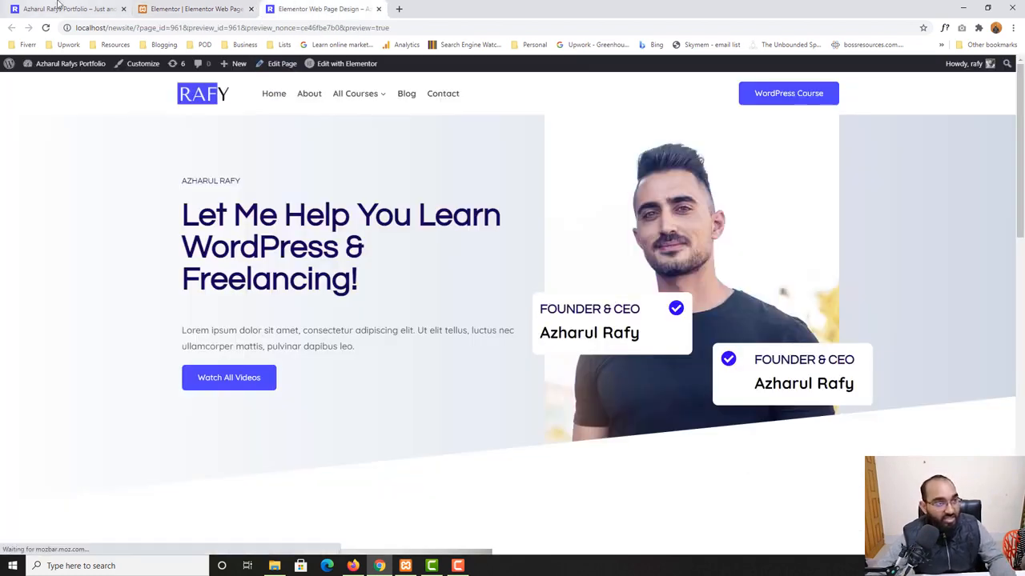
left_click(57, 7)
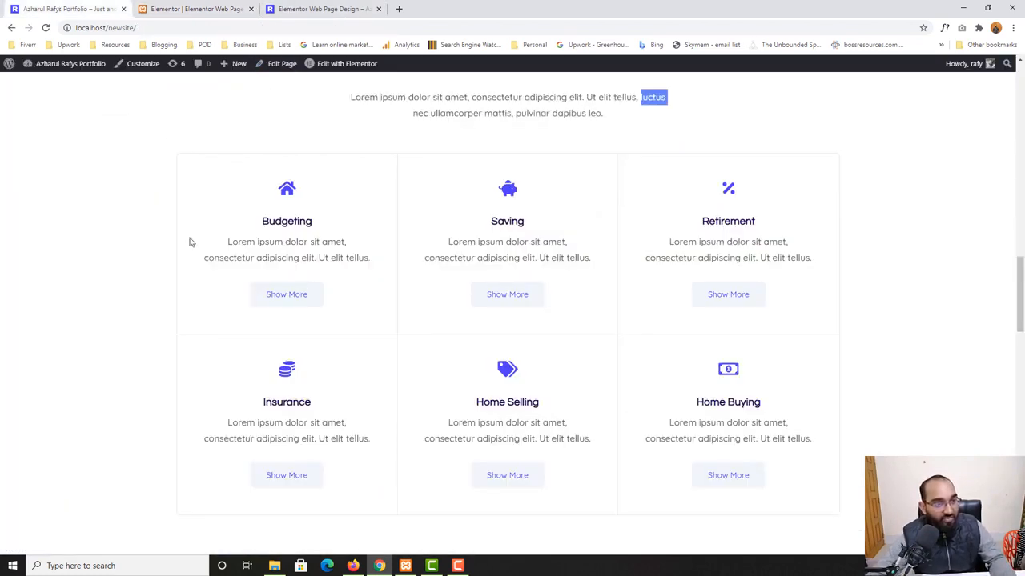
left_click(377, 9)
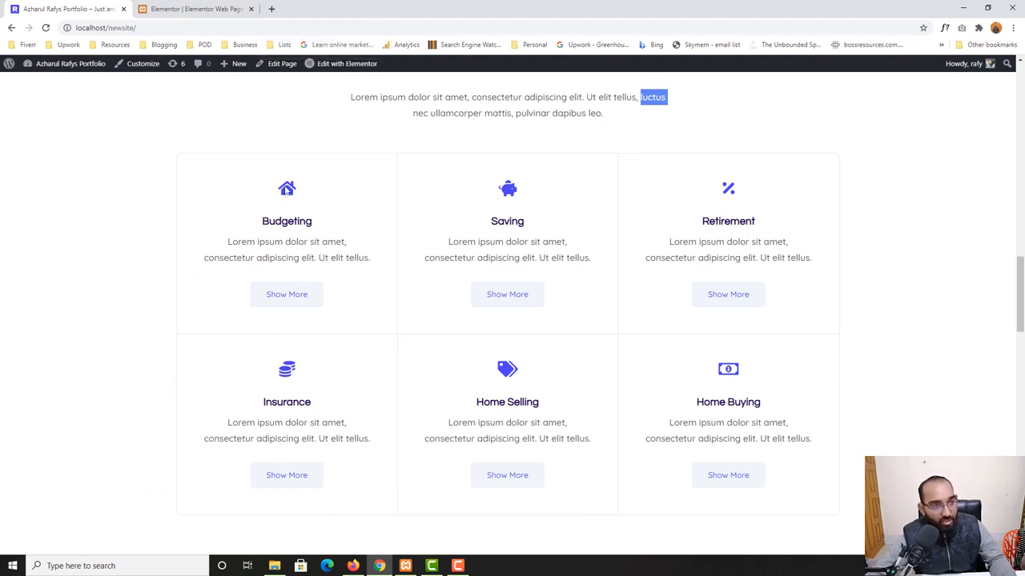
left_click(290, 190)
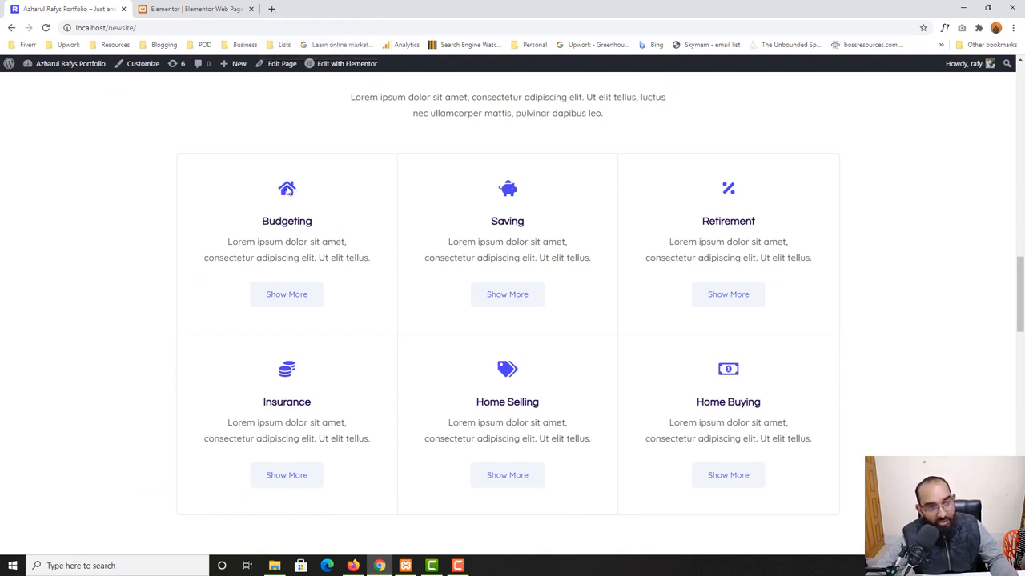
left_click(178, 6)
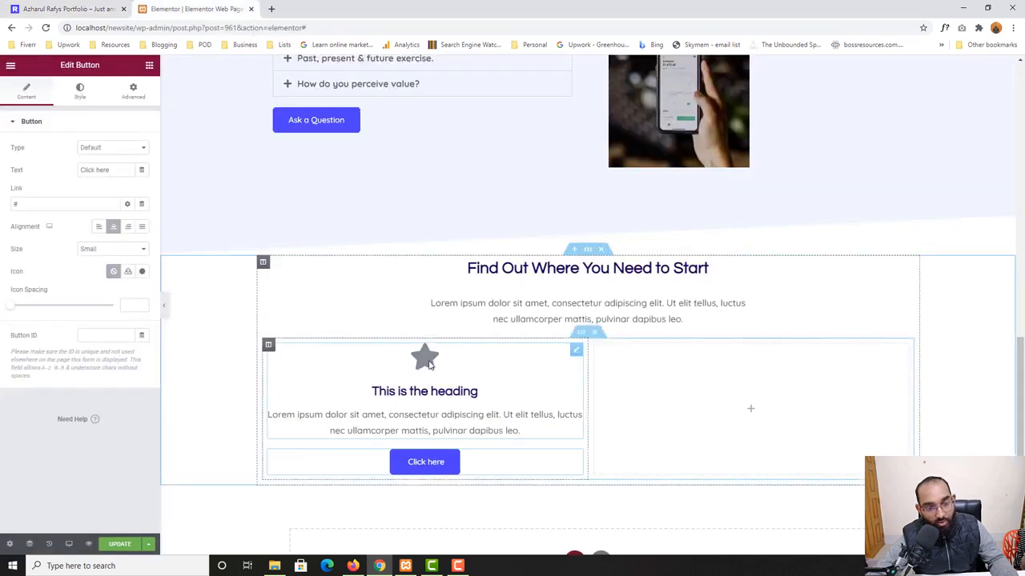
Replace the icon box's star with the Home icon, searching the icon library for "home".
left_click(430, 358)
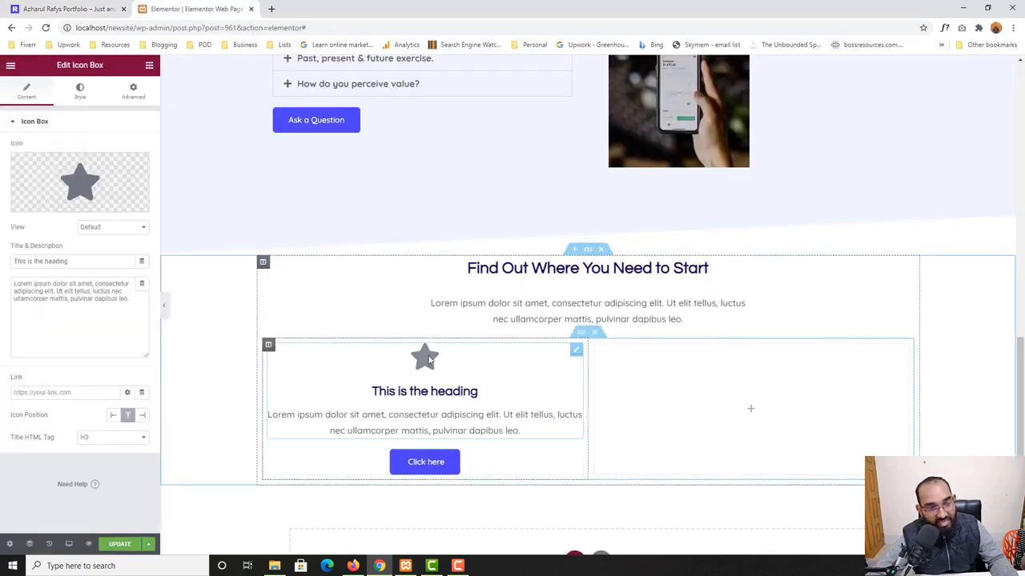
mouse_move(83, 179)
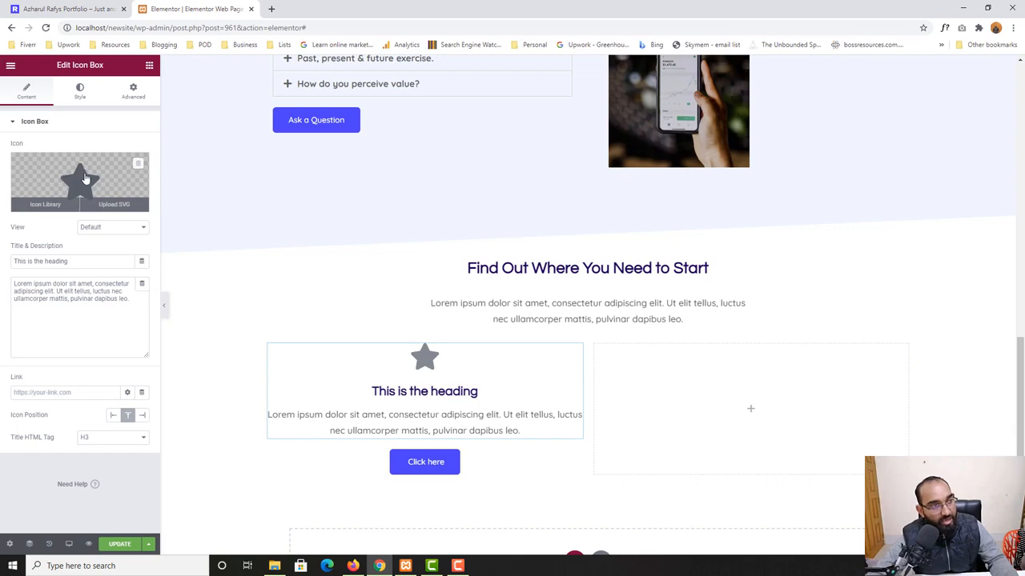
left_click(75, 184)
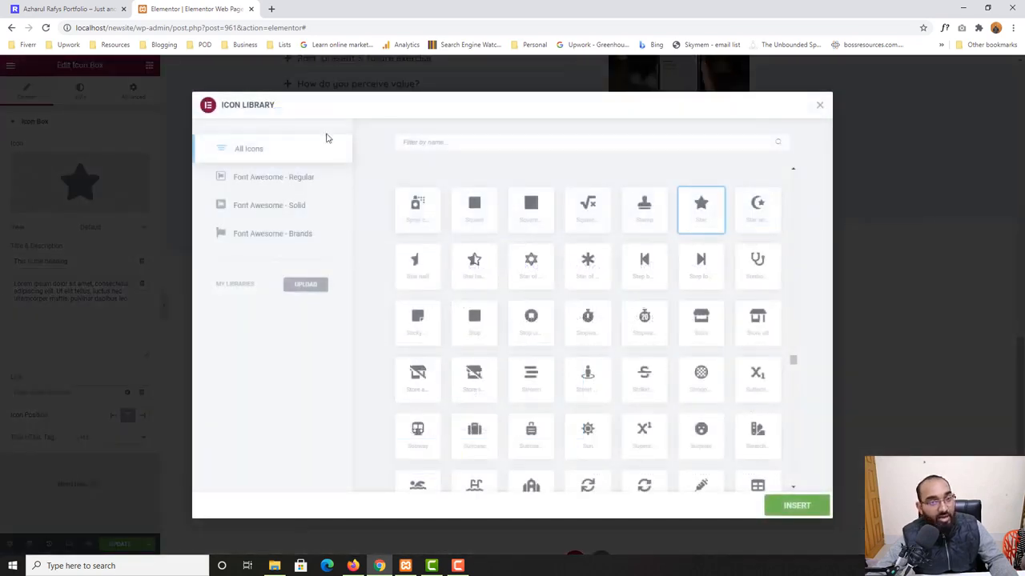
left_click(470, 143)
type("home")
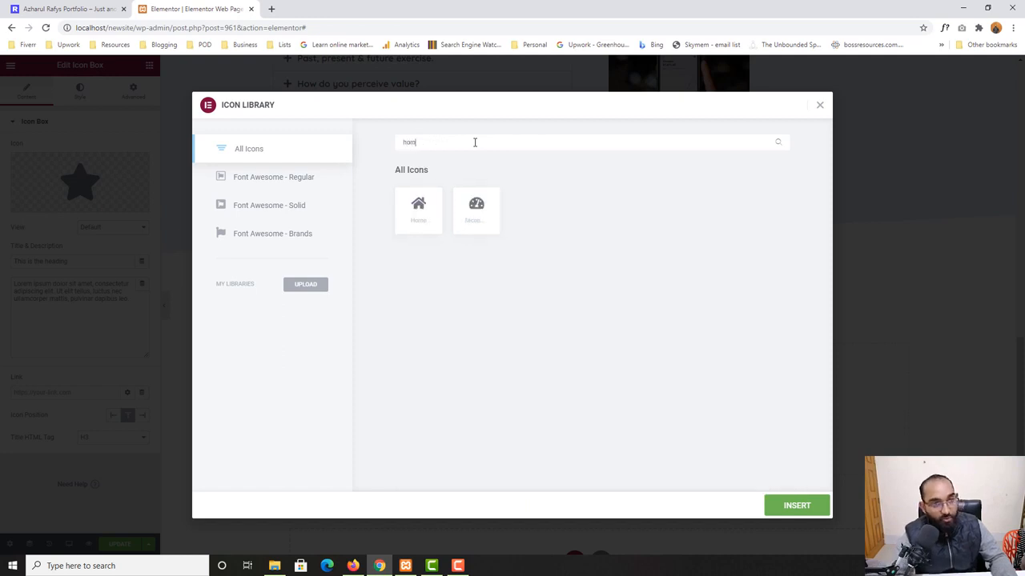
left_click(419, 209)
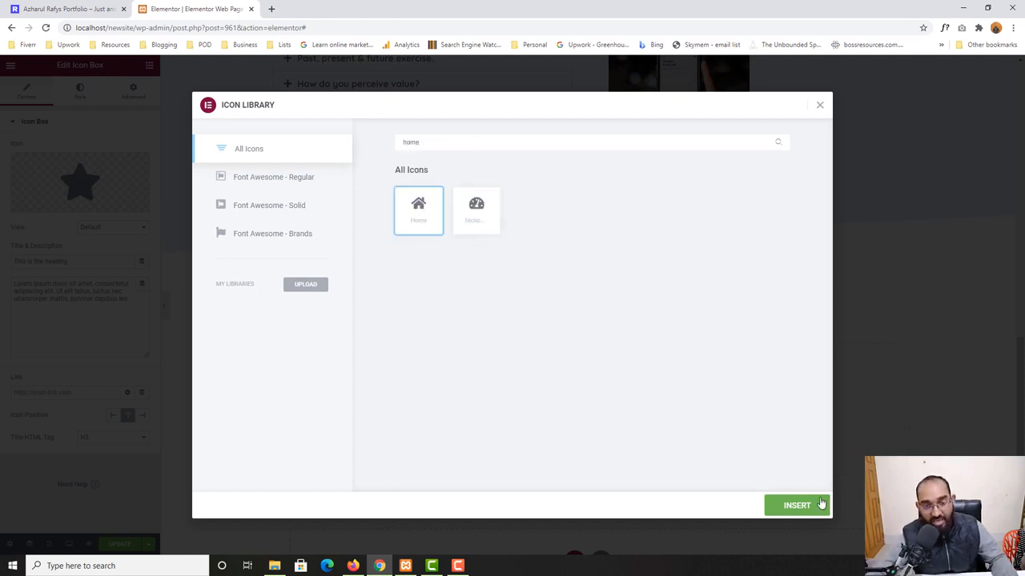
left_click(797, 506)
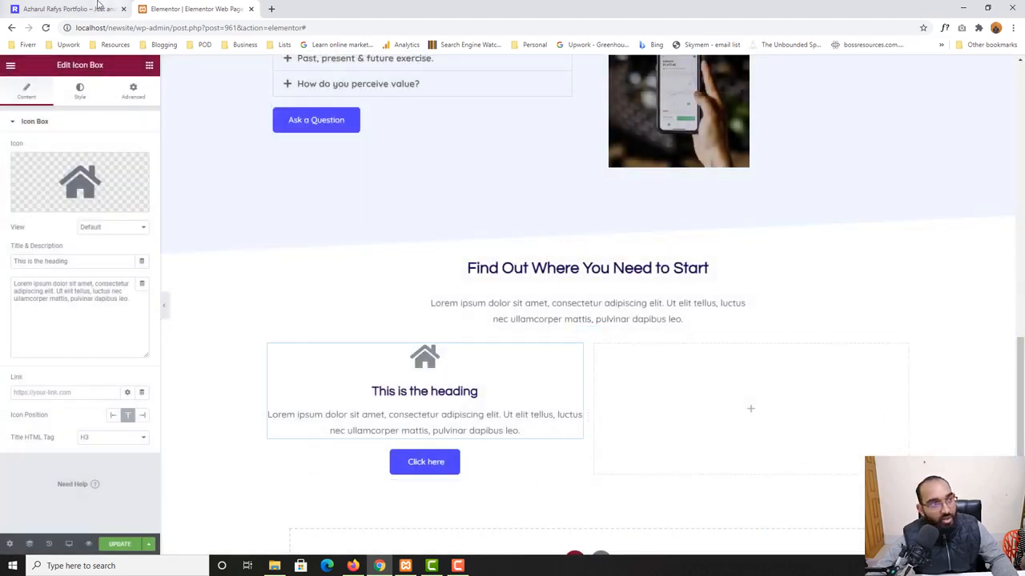
Compare the icon with the homepage's Budgeting card and set the icon box's primary color to a vivid blue.
left_click(96, 8)
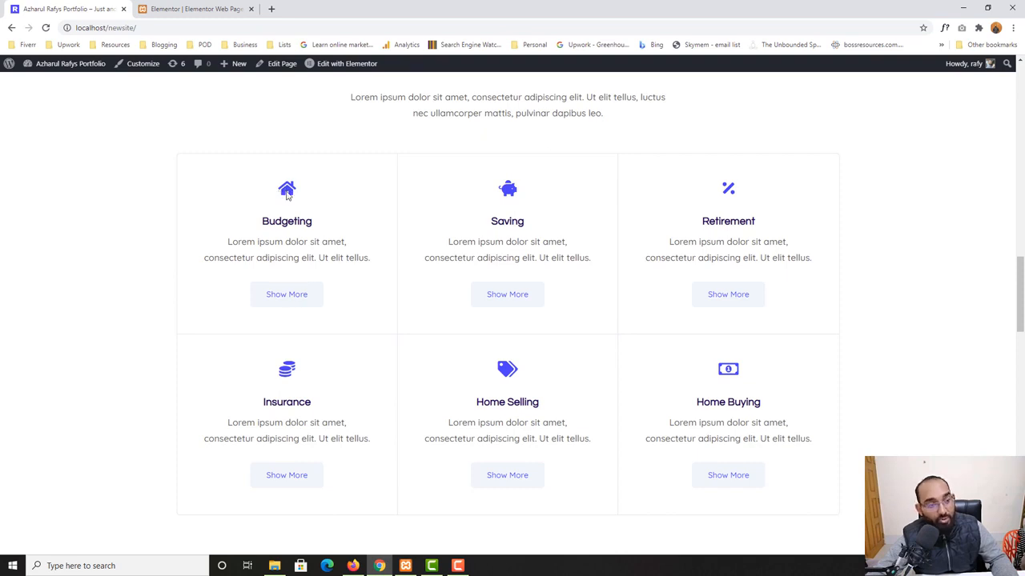
left_click(204, 8)
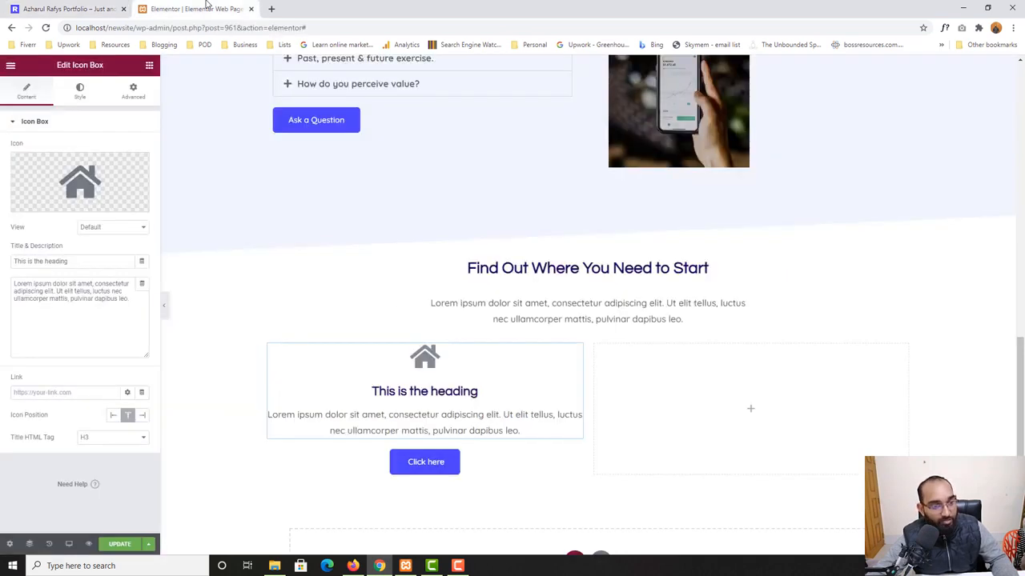
left_click(85, 97)
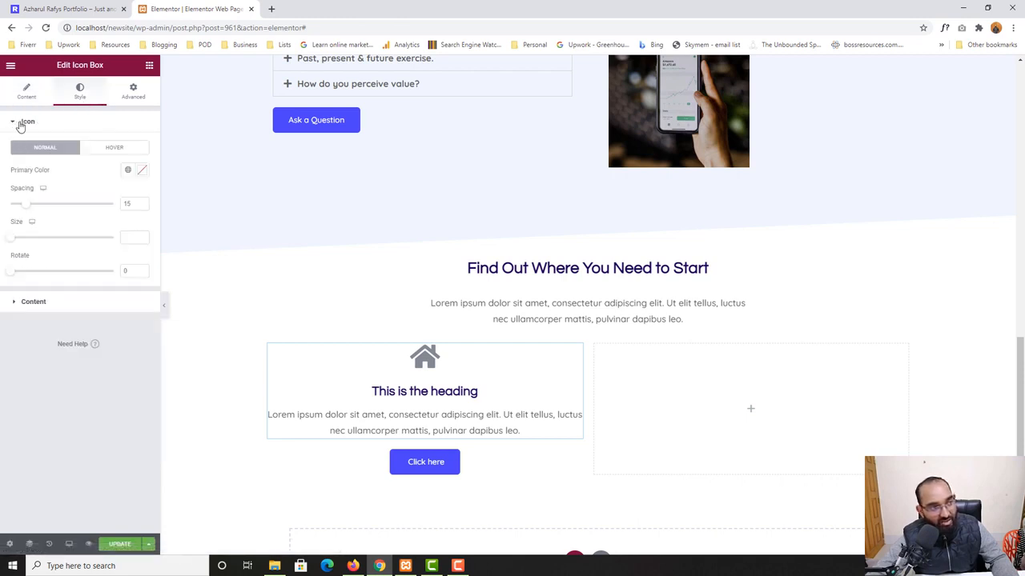
left_click(14, 125)
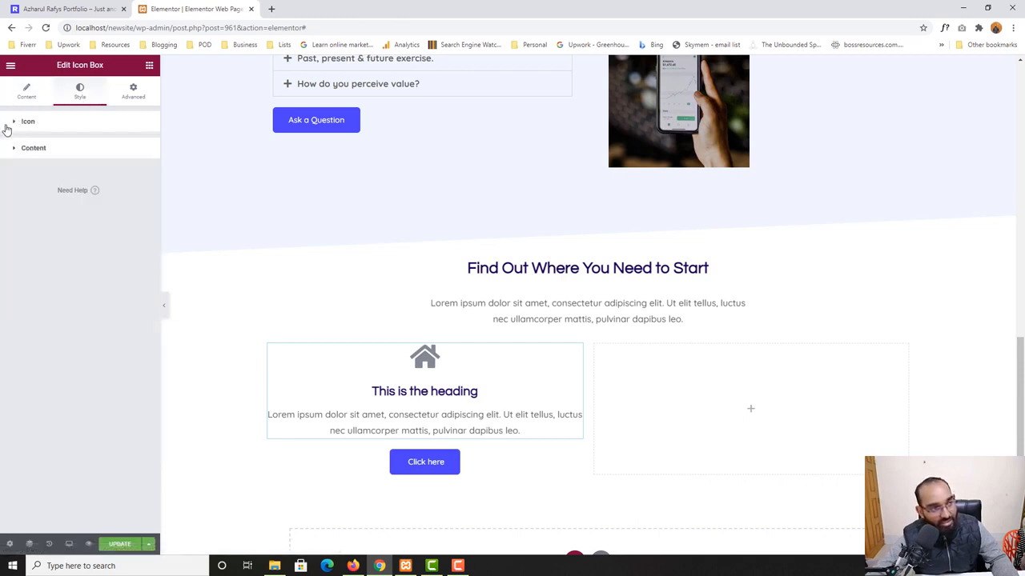
left_click(14, 125)
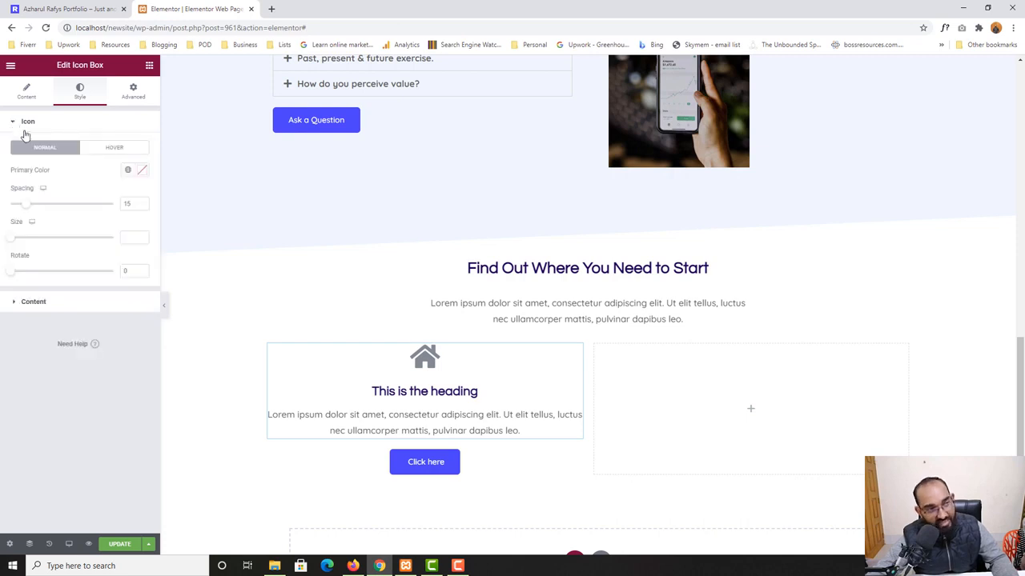
left_click(141, 172)
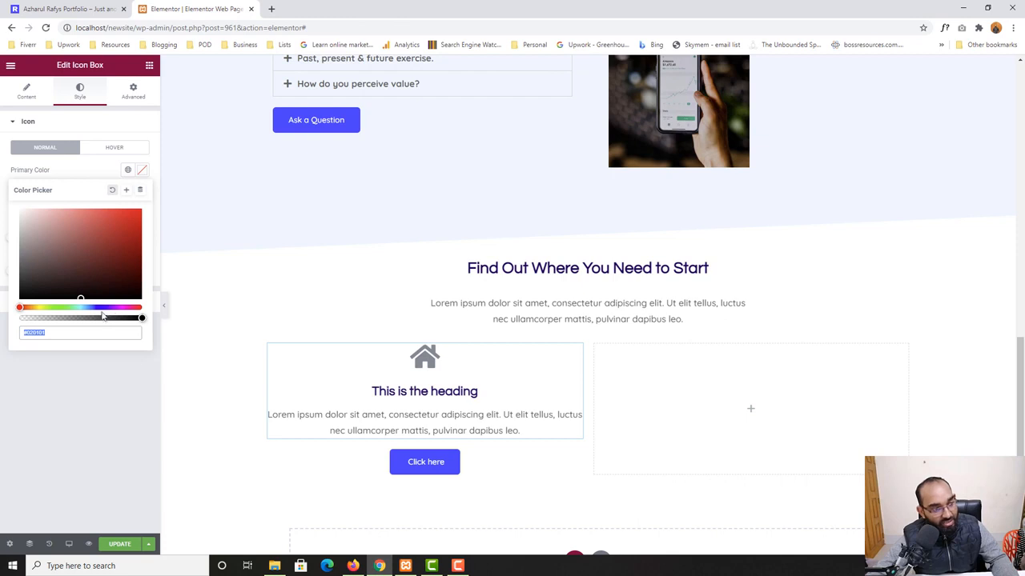
left_click(100, 307)
left_click(142, 211)
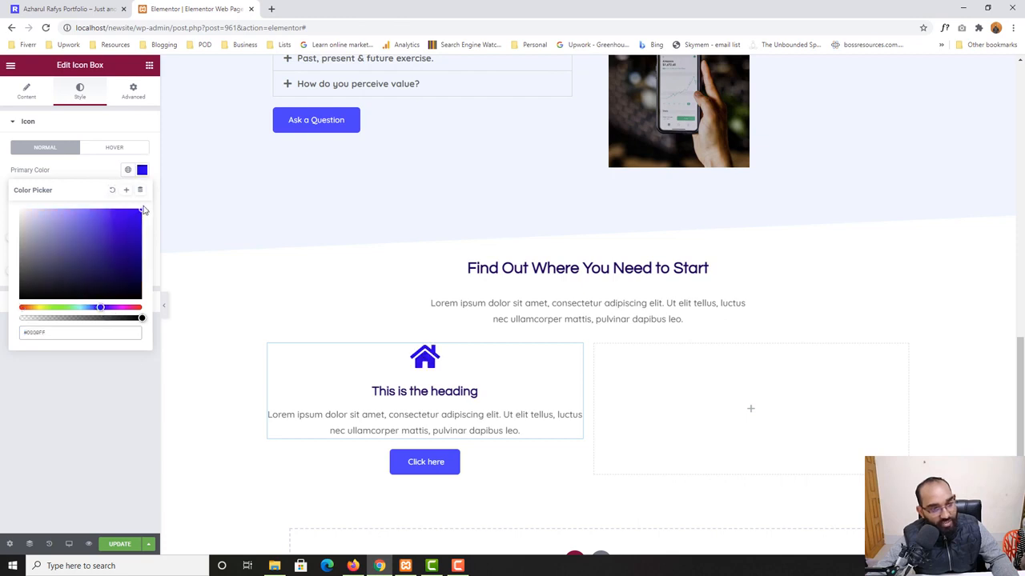
left_click(81, 170)
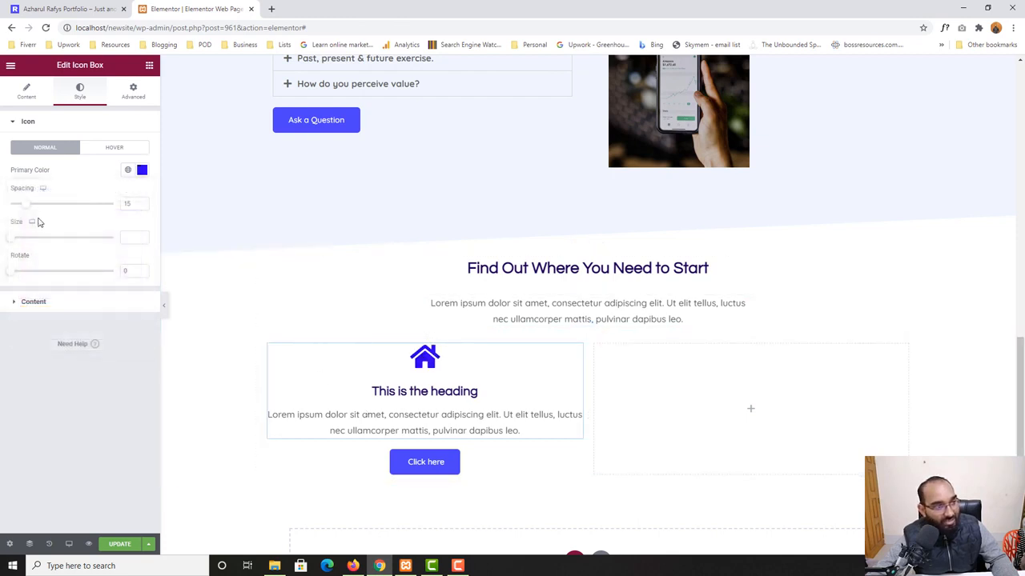
Set the size of the icon box's home icon to 35.
left_click(12, 239)
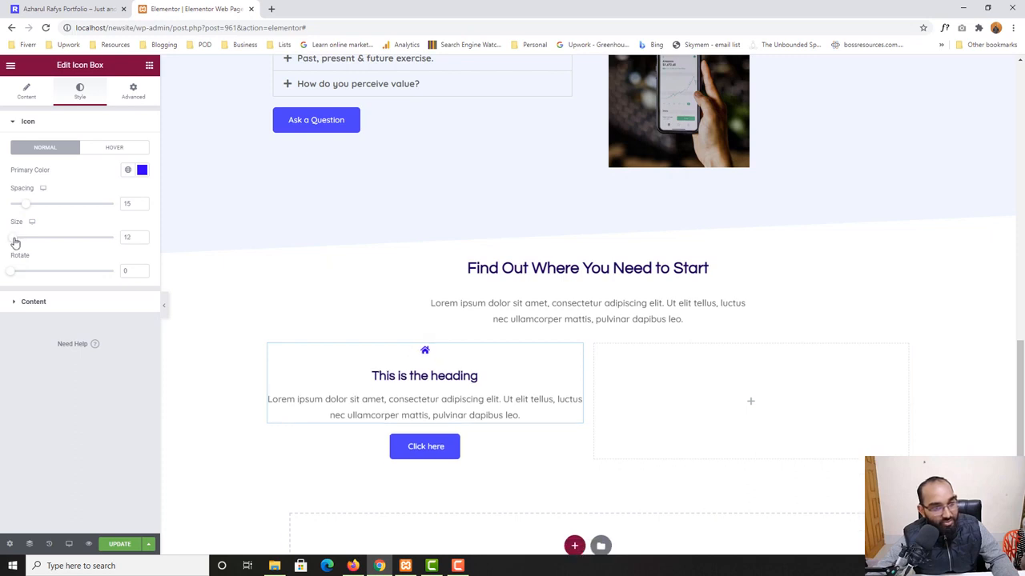
left_click_drag(18, 243, 23, 240)
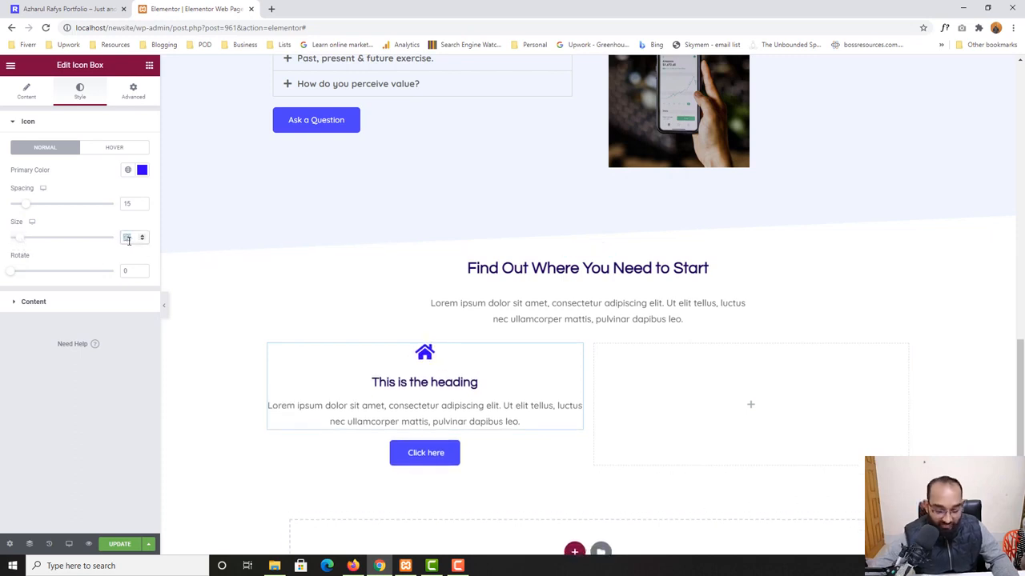
type("35")
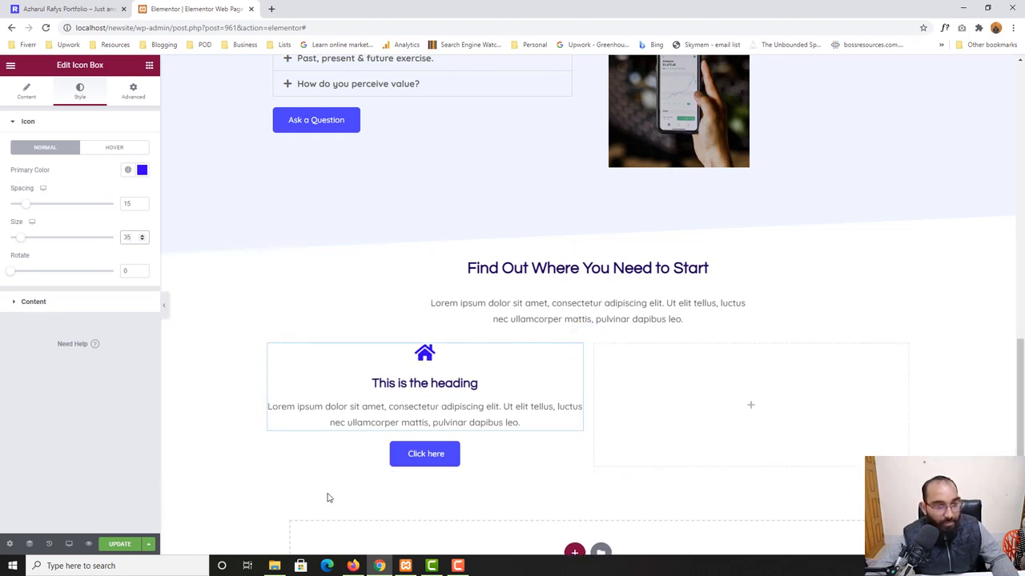
Copy the title "Budgeting" from the homepage's first service card and return to the page editor.
left_click(68, 9)
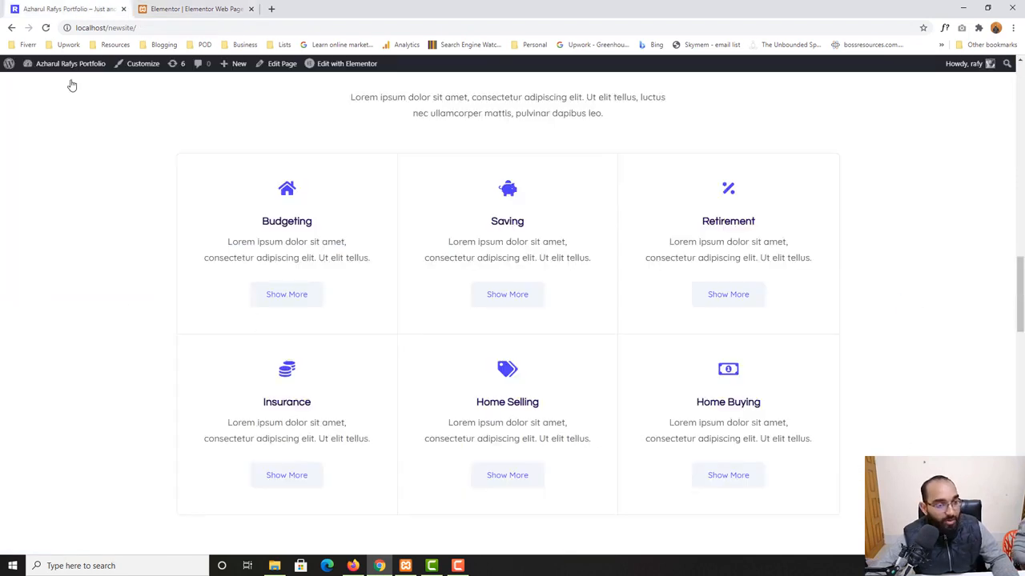
double_click(279, 222)
right_click(278, 222)
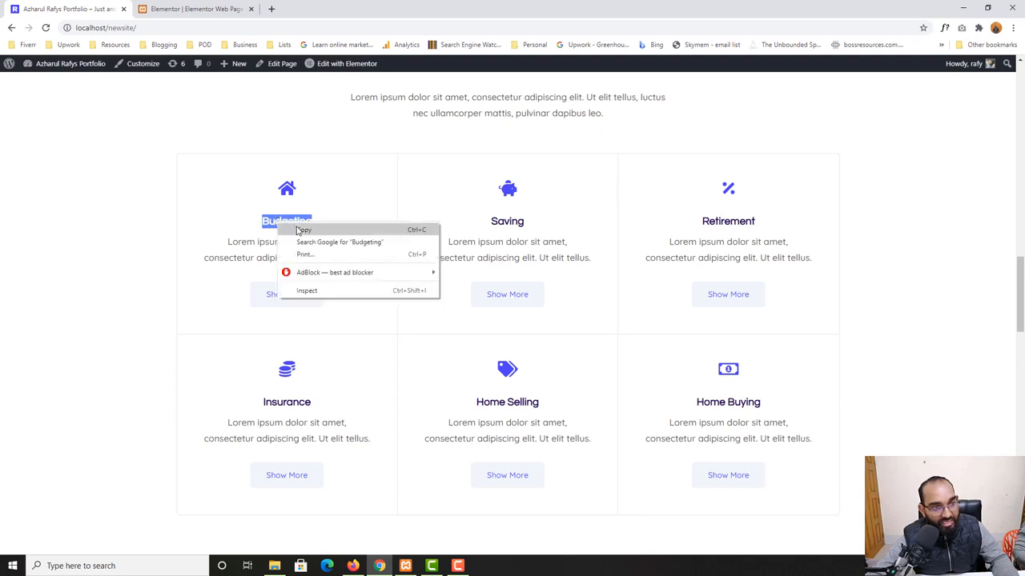
left_click(300, 229)
key("ctrl+Tab")
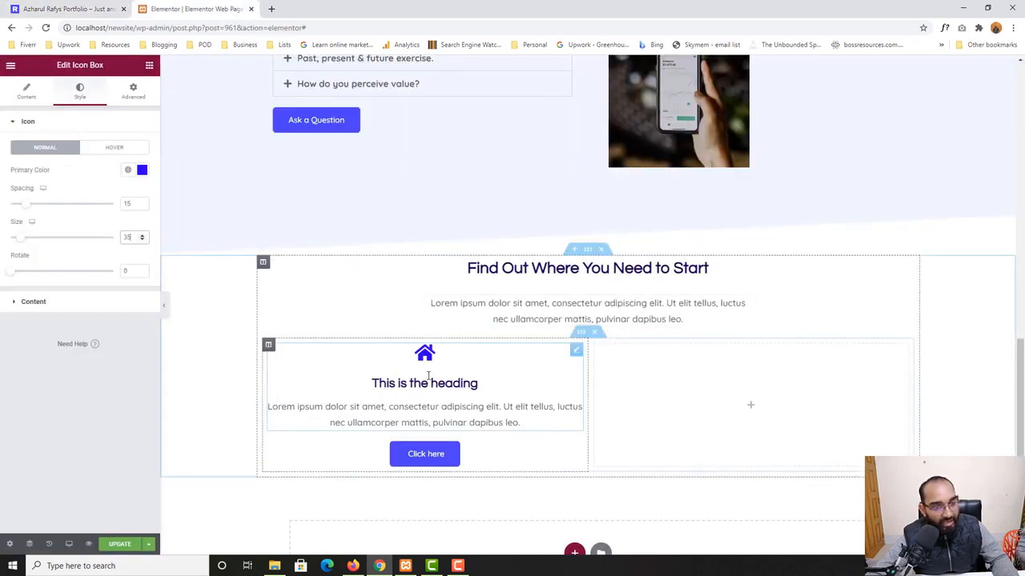
Replace the title of the icon box with "Budgeting".
left_click(423, 381)
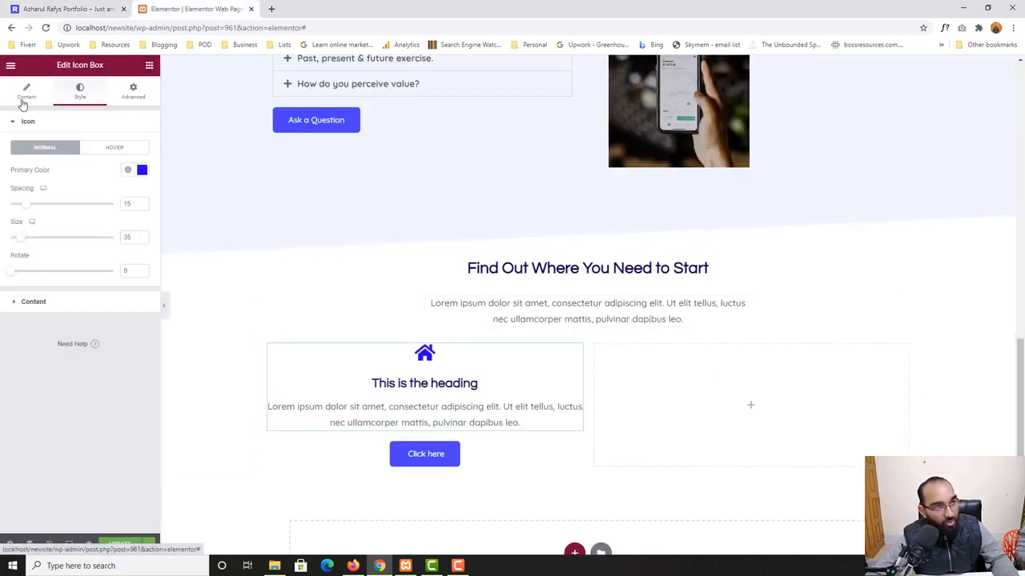
left_click(20, 98)
left_click(57, 261)
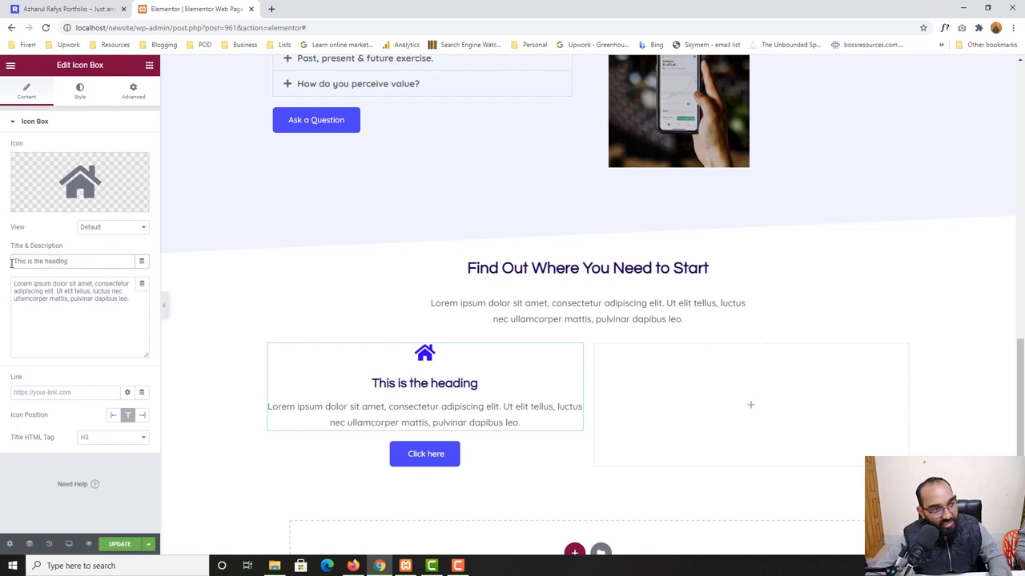
triple_click(38, 261)
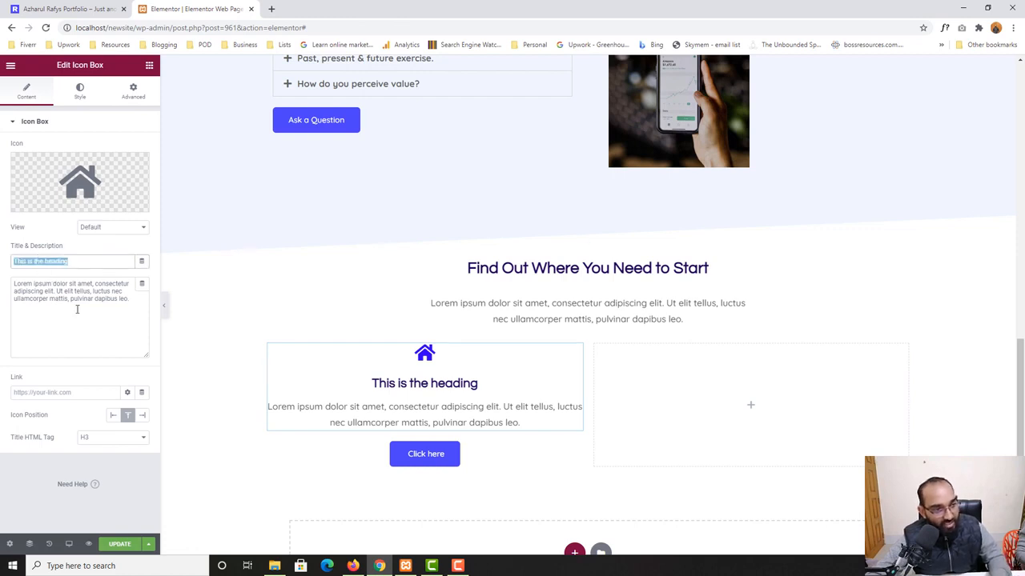
triple_click(386, 382)
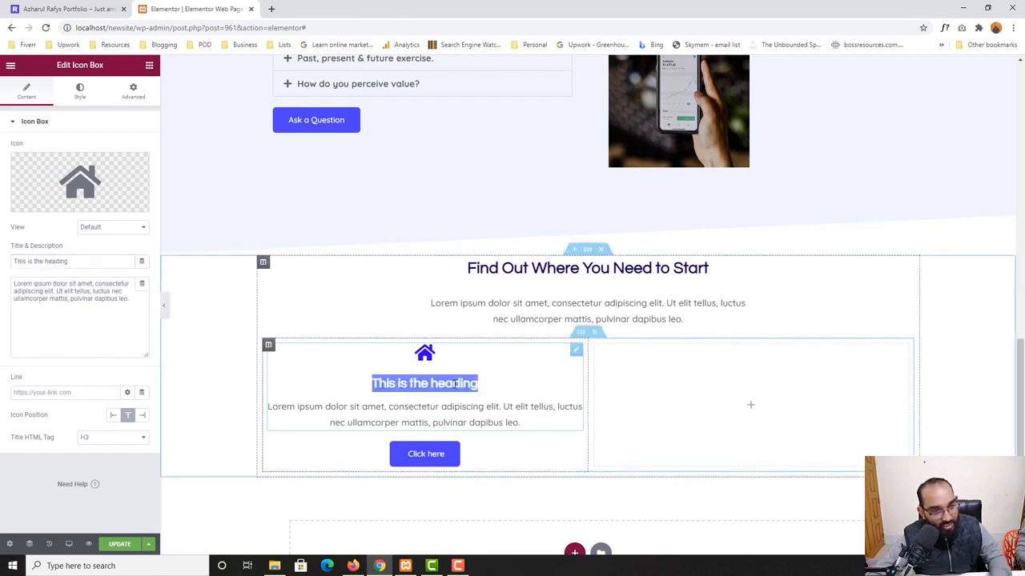
left_click_drag(23, 261, 75, 261)
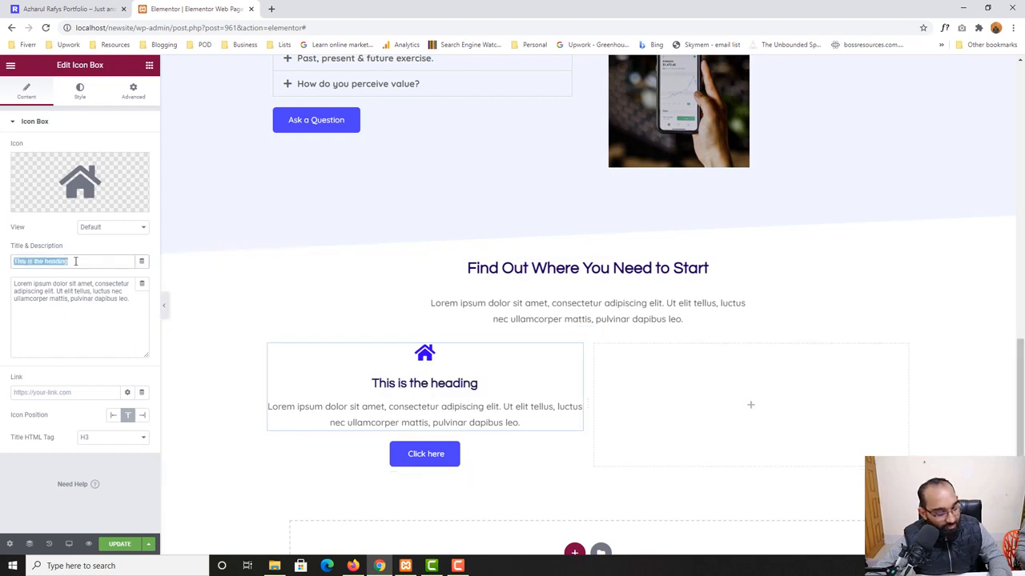
type("Budgeting")
Compare the icon box's description with the homepage and copy the description text of the homepage's Budgeting card.
double_click(309, 406)
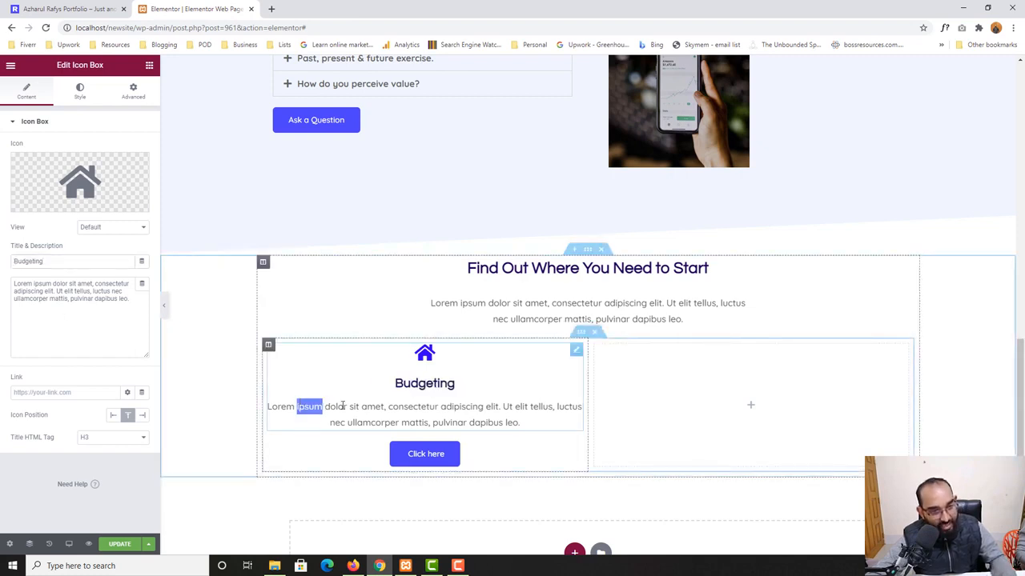
left_click_drag(342, 407, 468, 423)
left_click(68, 9)
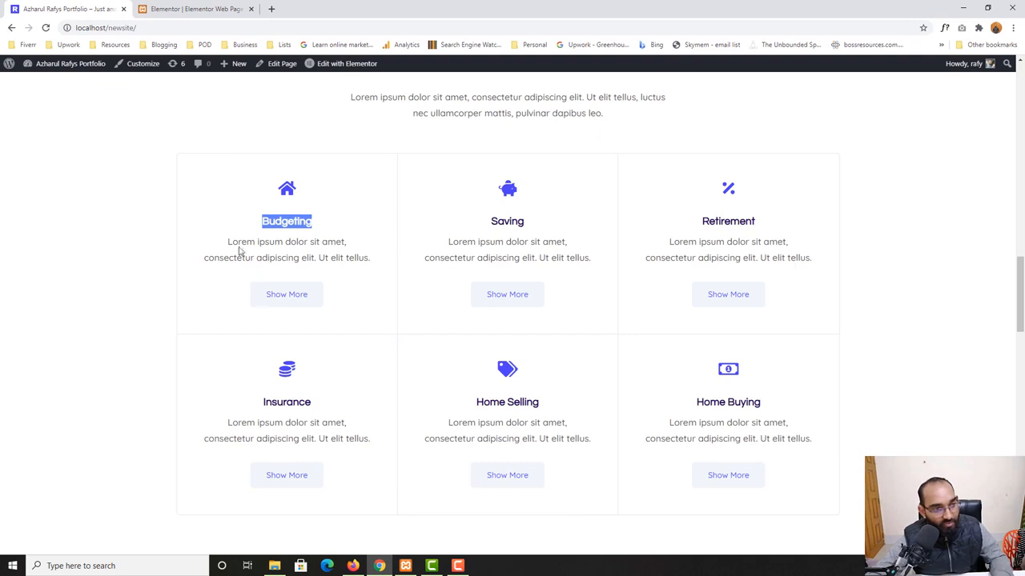
left_click_drag(228, 242, 366, 254)
right_click(369, 256)
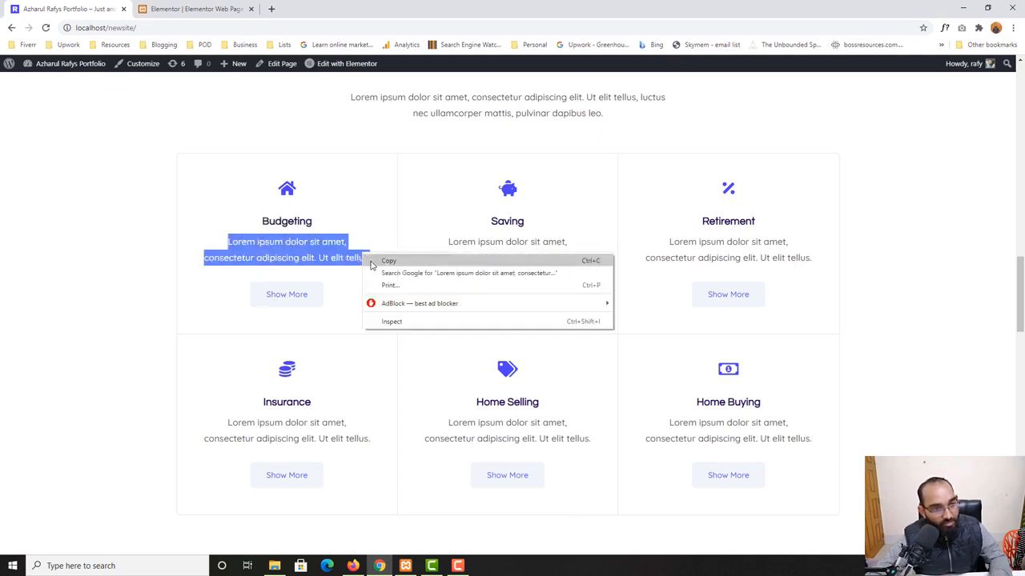
left_click(384, 262)
Replace the icon box's description with the copied text "Lorem ipsum dolor sit amet, consectetur adipiscing elit. Ut elit tellus.".
left_click(196, 9)
left_click(92, 308)
key("ctrl+a")
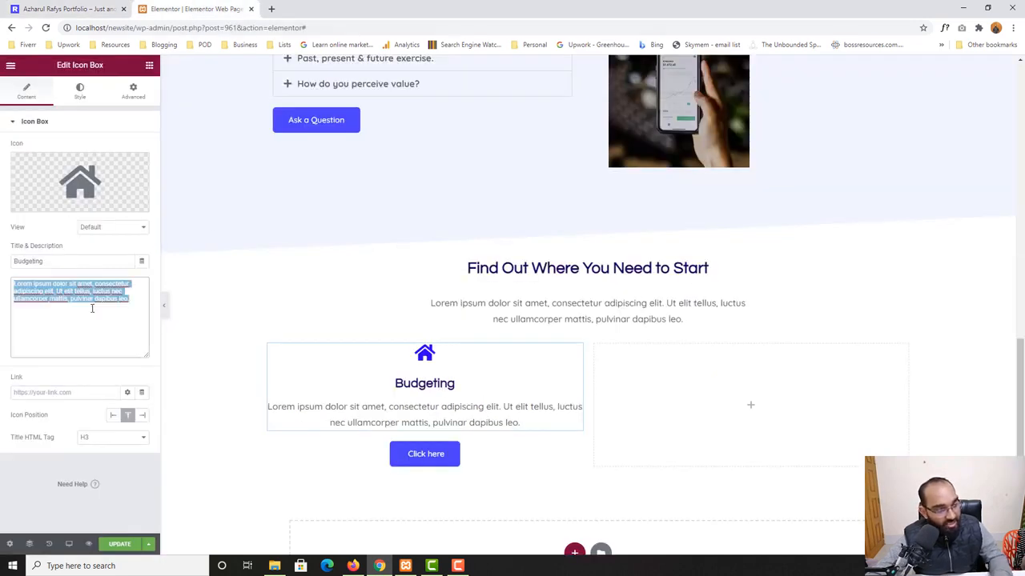
key("BackSpace")
key("ctrl+v")
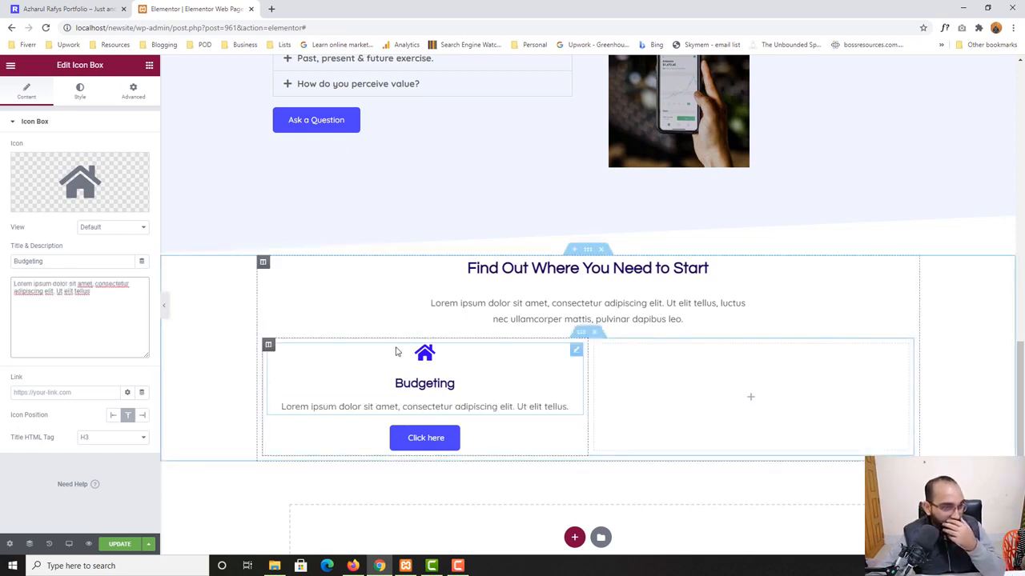
Check the button on the homepage's Budgeting card and change the text of the button below the icon box to "Show More".
left_click(37, 4)
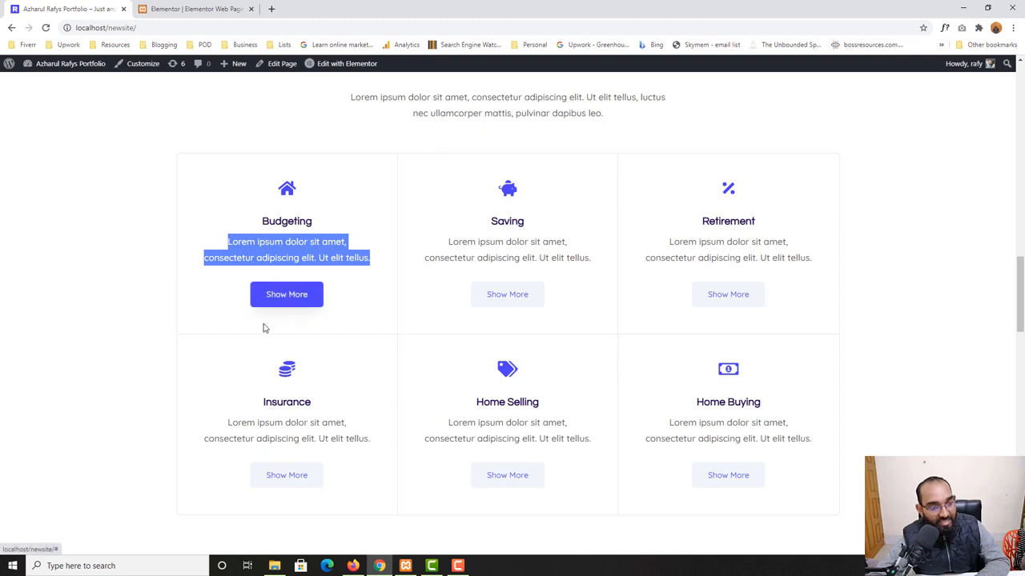
left_click(168, 9)
left_click(424, 439)
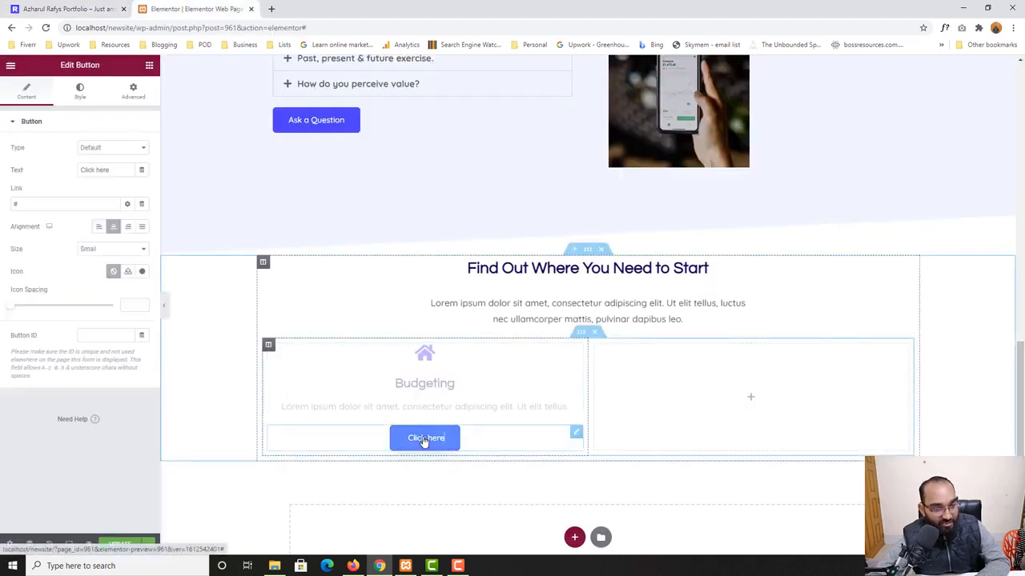
left_click(112, 11)
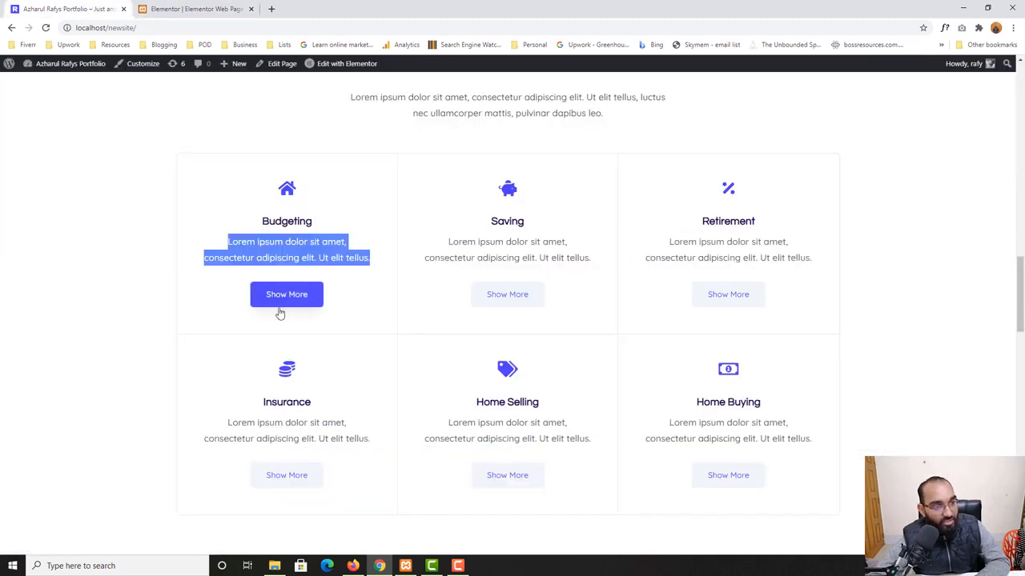
key("ctrl+Tab")
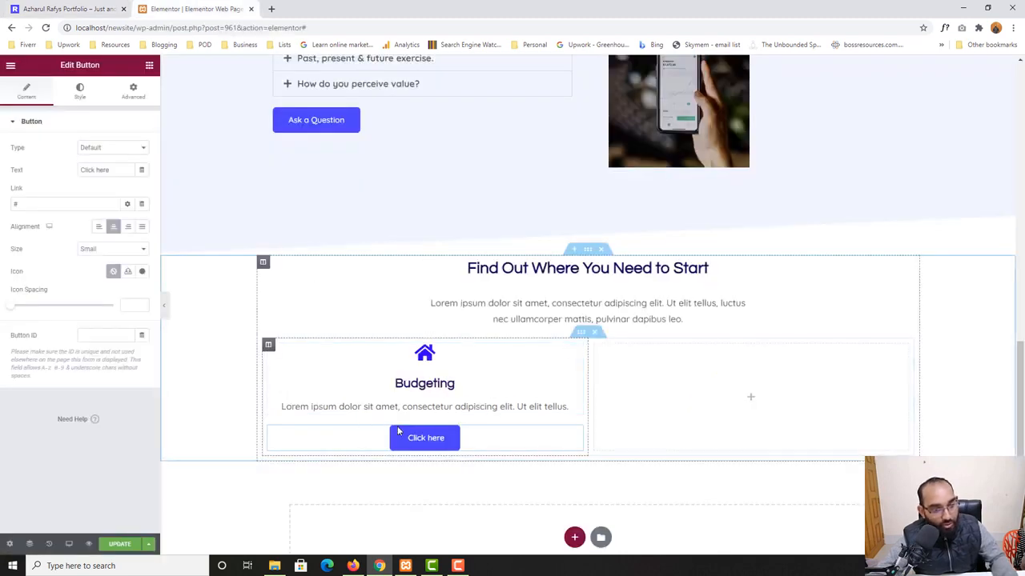
left_click(424, 439)
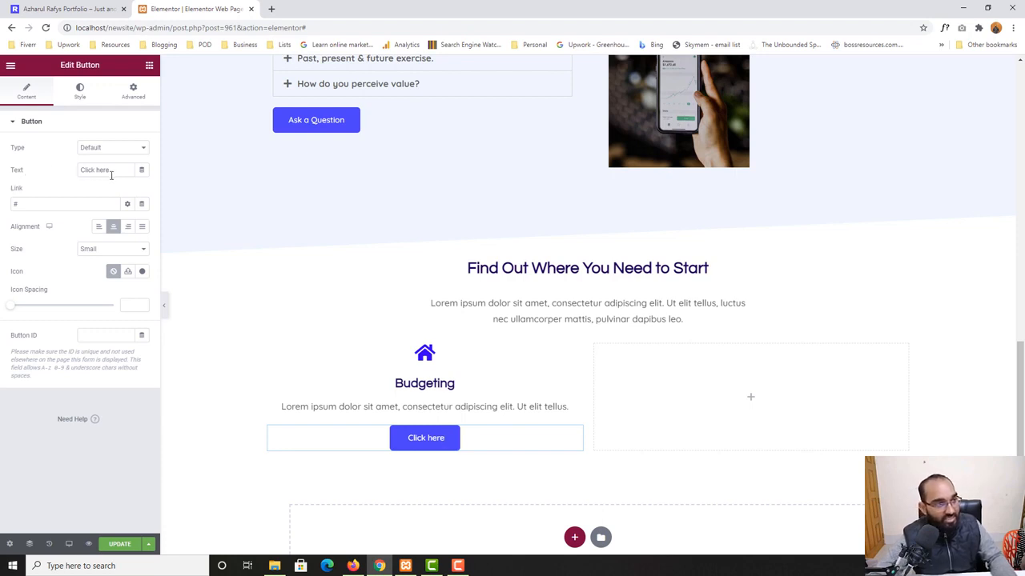
left_click_drag(112, 176, 63, 176)
type("Show M")
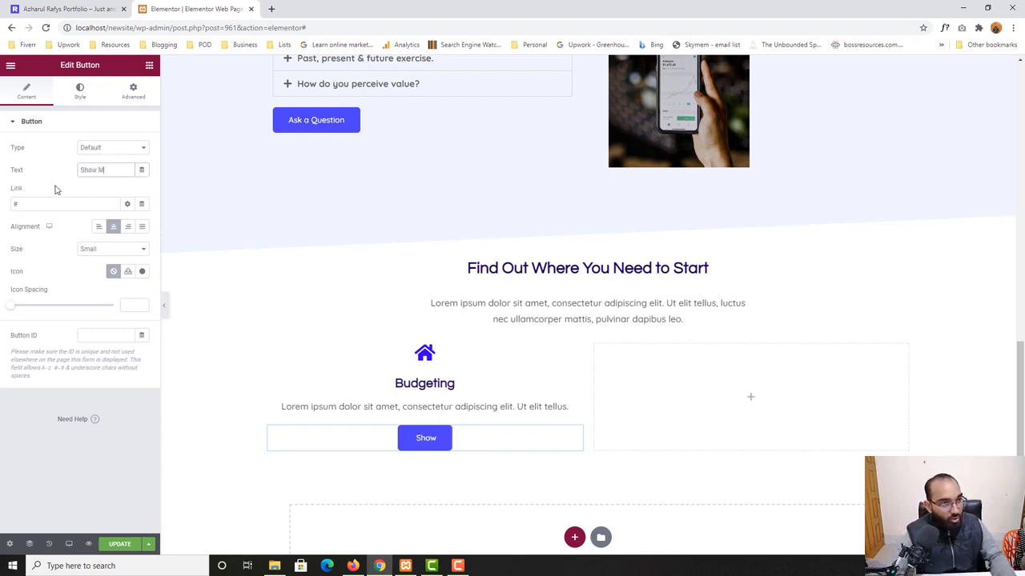
type("ore")
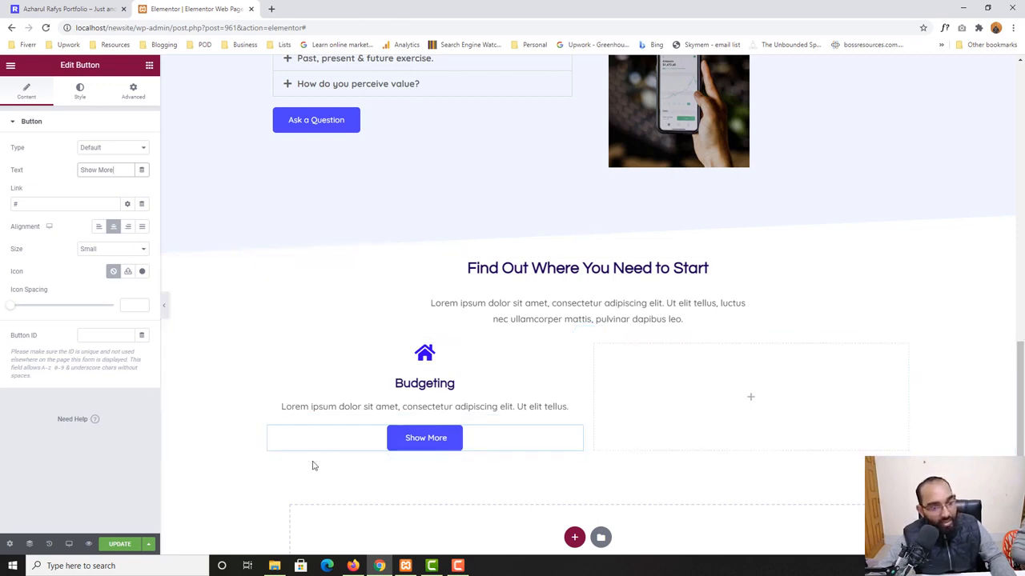
Set the normal text color of the Show More button to a light violet-blue.
left_click(81, 96)
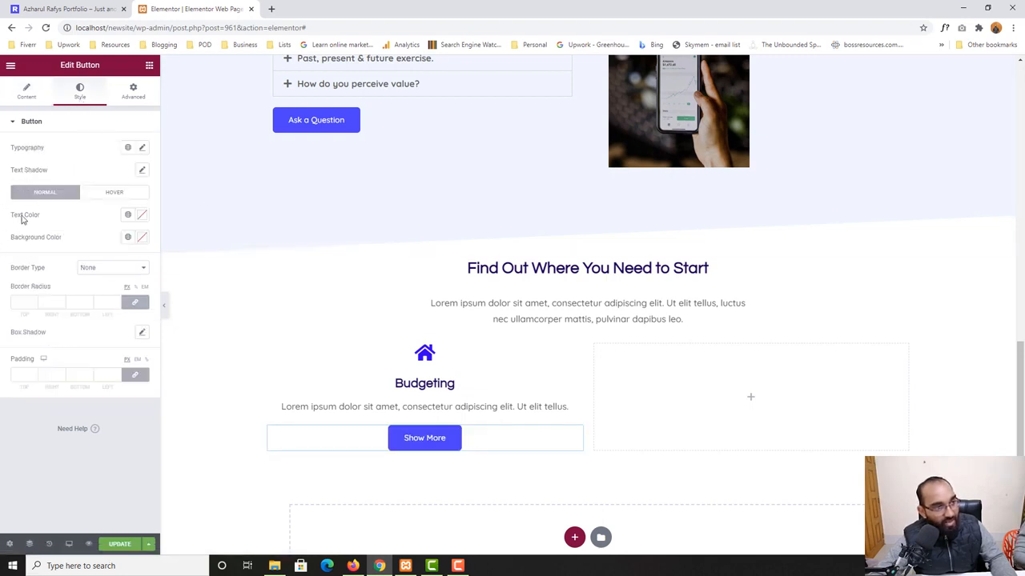
left_click(144, 217)
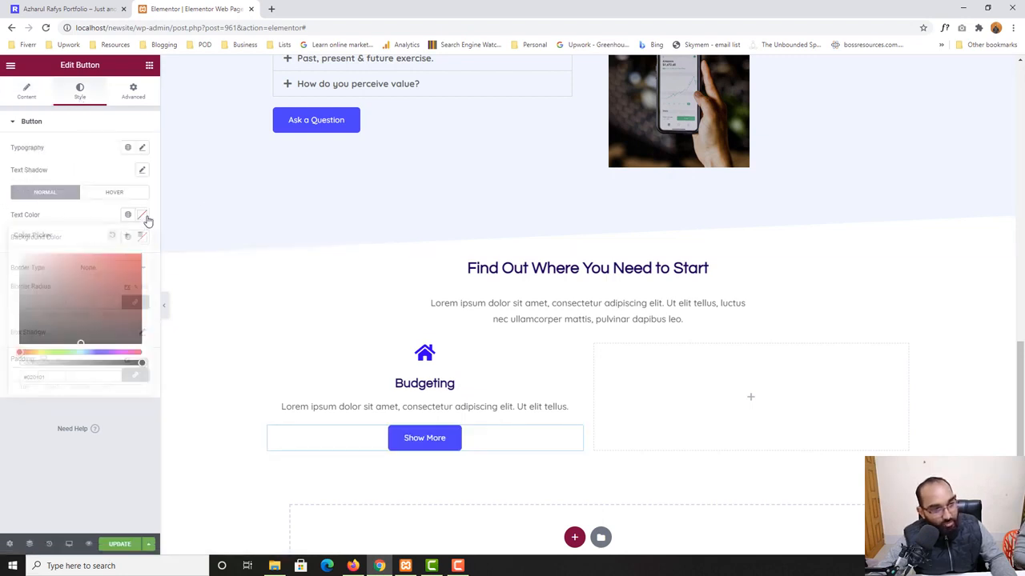
left_click(100, 352)
left_click(140, 255)
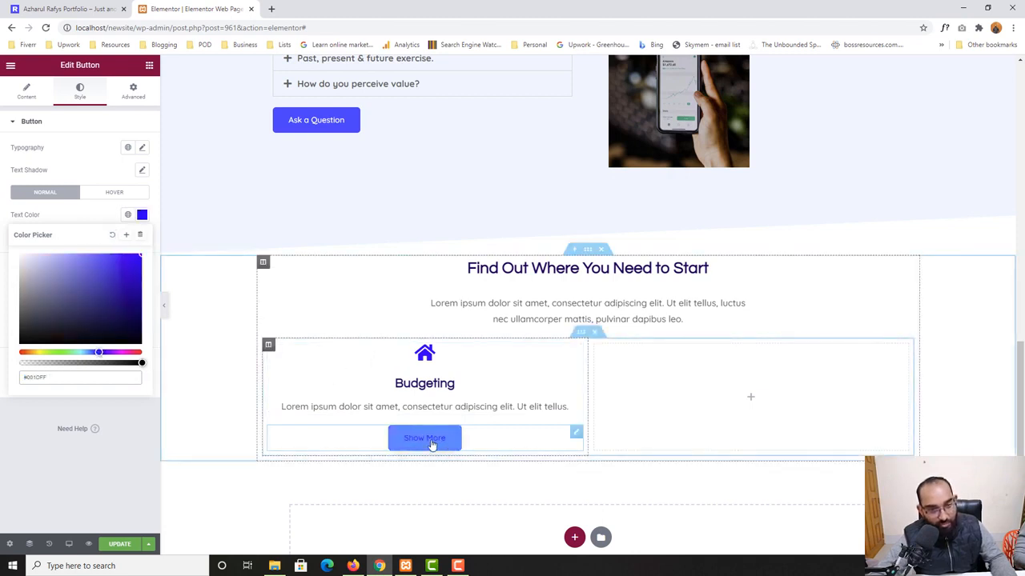
left_click(88, 254)
left_click(90, 221)
Compare the button with the homepage and set the Show More button's normal background color to light gray (#E7E7E7).
left_click(79, 7)
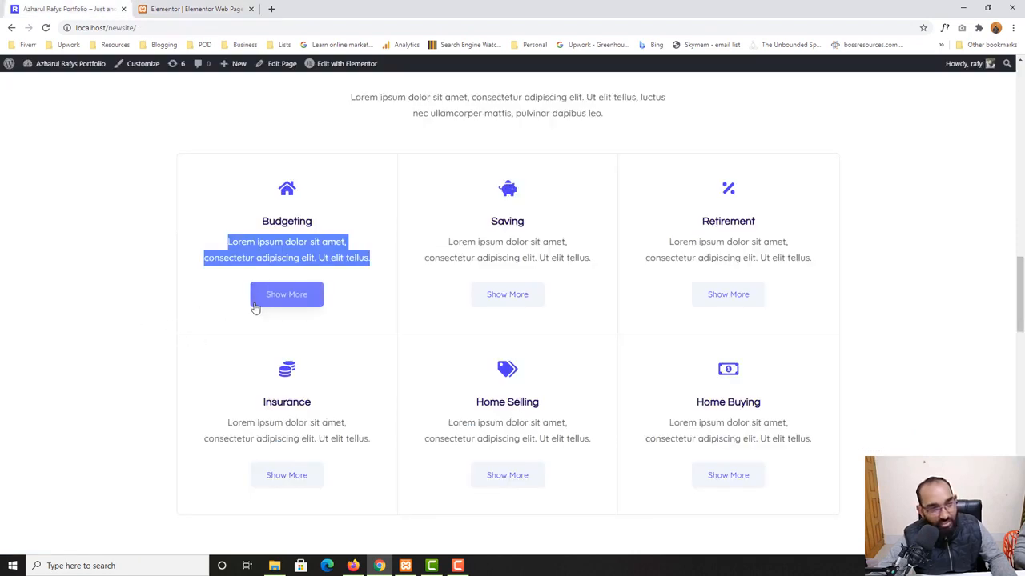
key("ctrl+Tab")
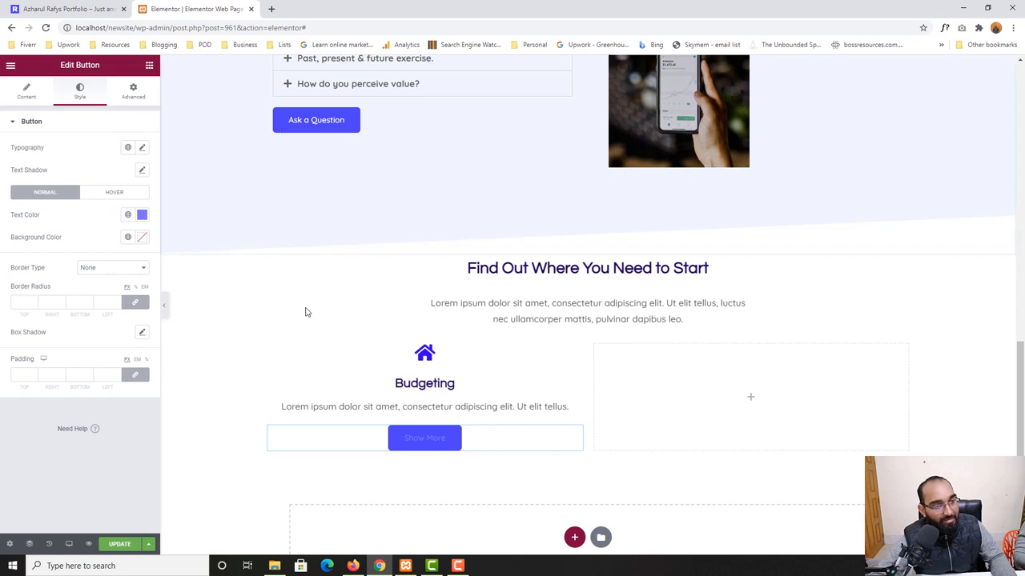
left_click(142, 243)
left_click_drag(42, 300, 20, 285)
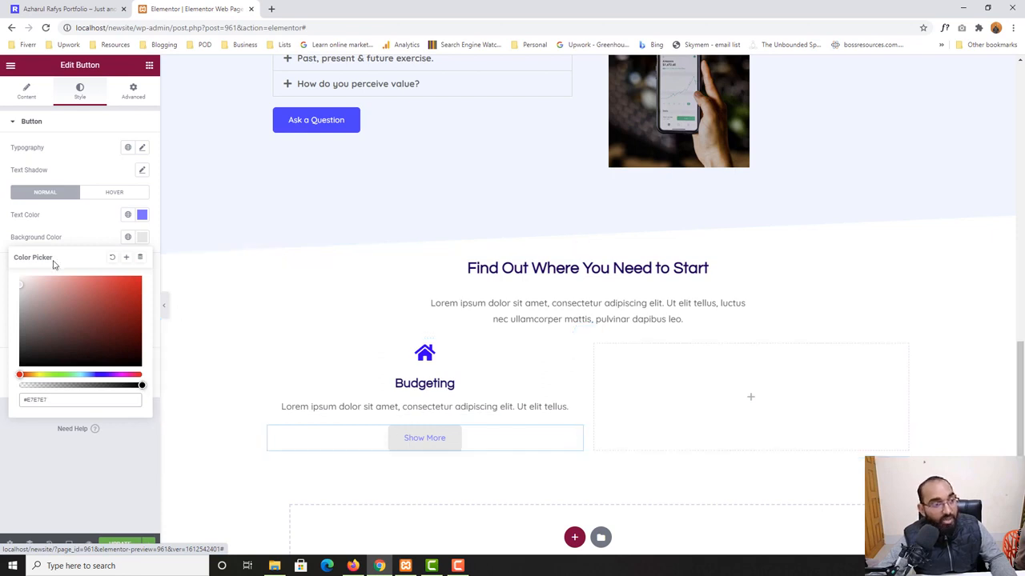
left_click(69, 227)
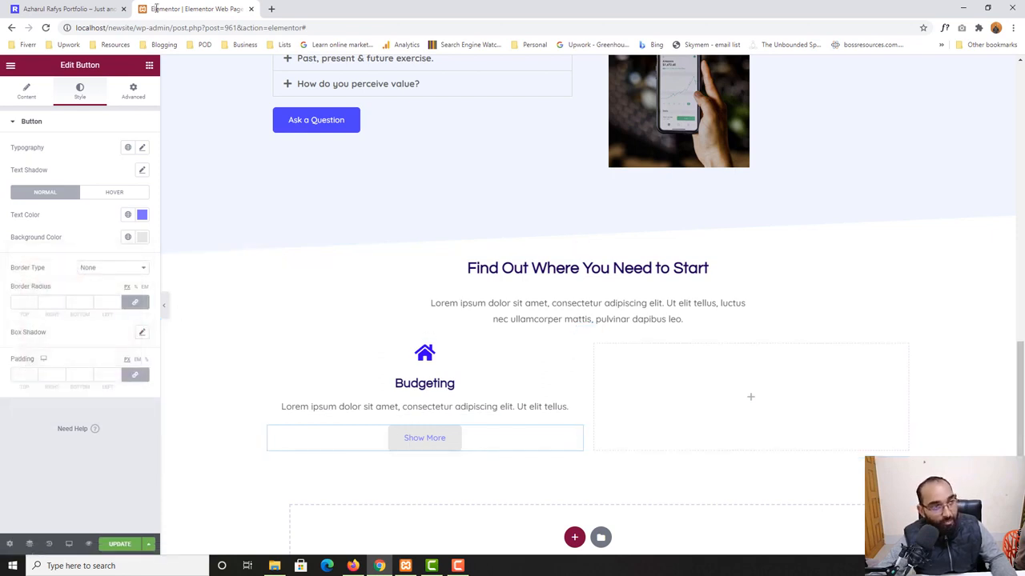
Check the homepage button's hover look and set the Show More button's hover text color to white (#FFFFFF).
left_click(103, 8)
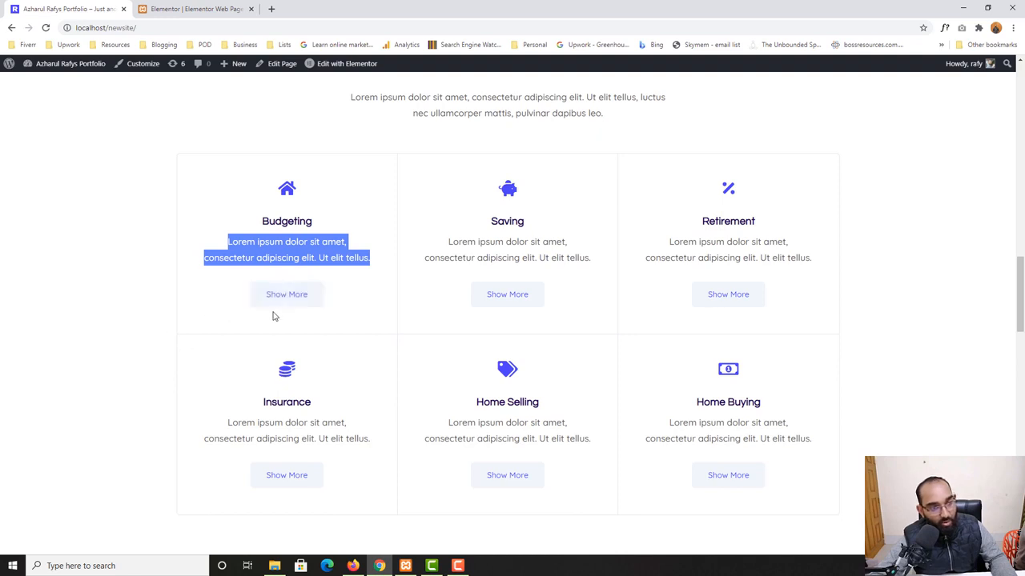
left_click(160, 7)
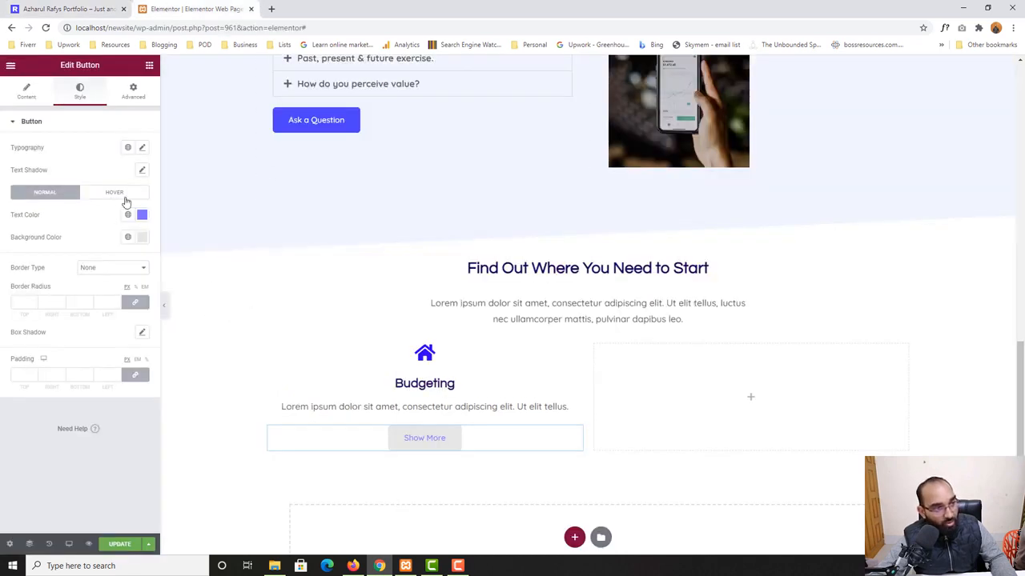
left_click(122, 194)
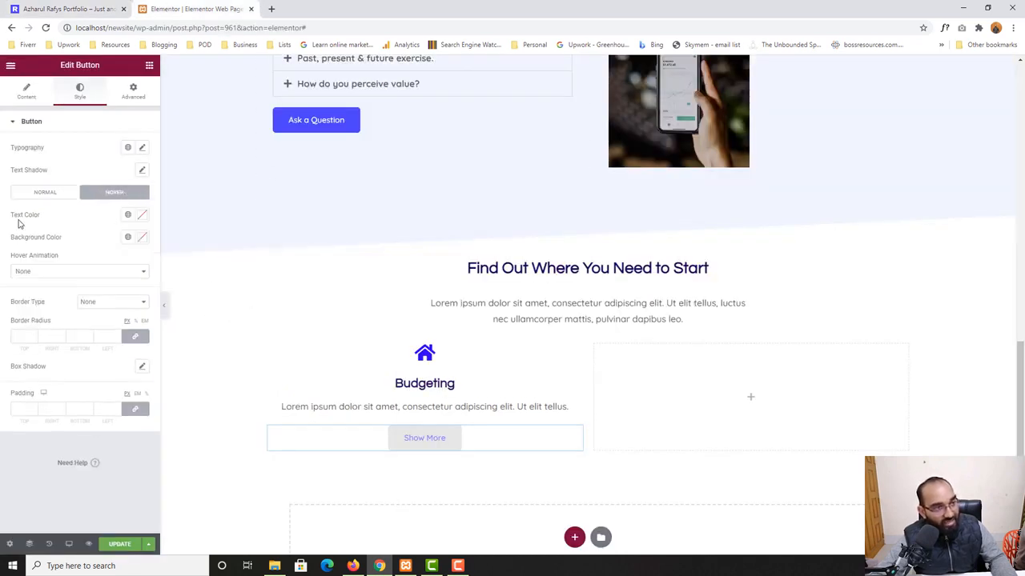
left_click(140, 216)
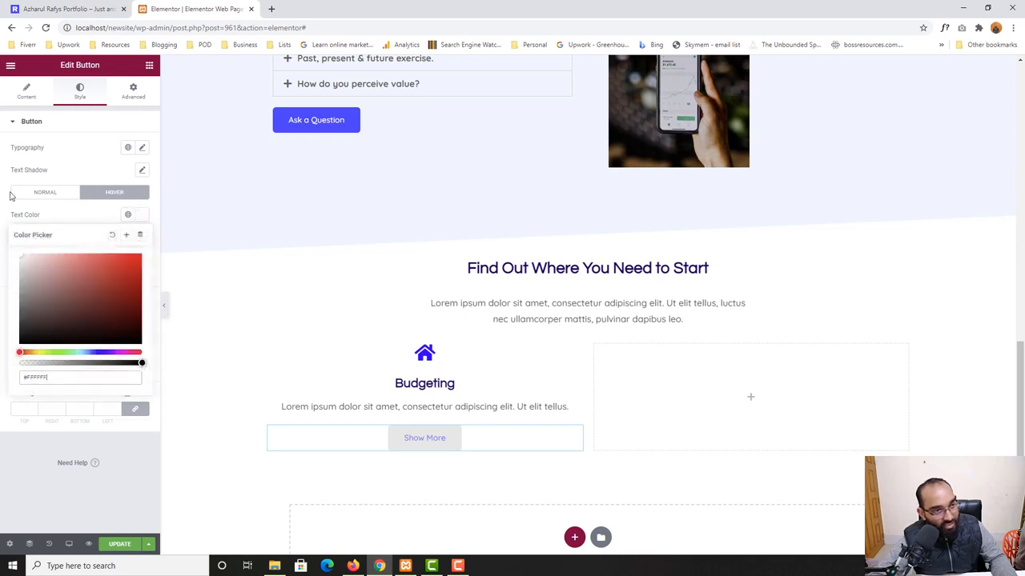
Check the homepage button's hover background and set the Show More button's hover background color to a vivid violet-blue.
left_click(104, 9)
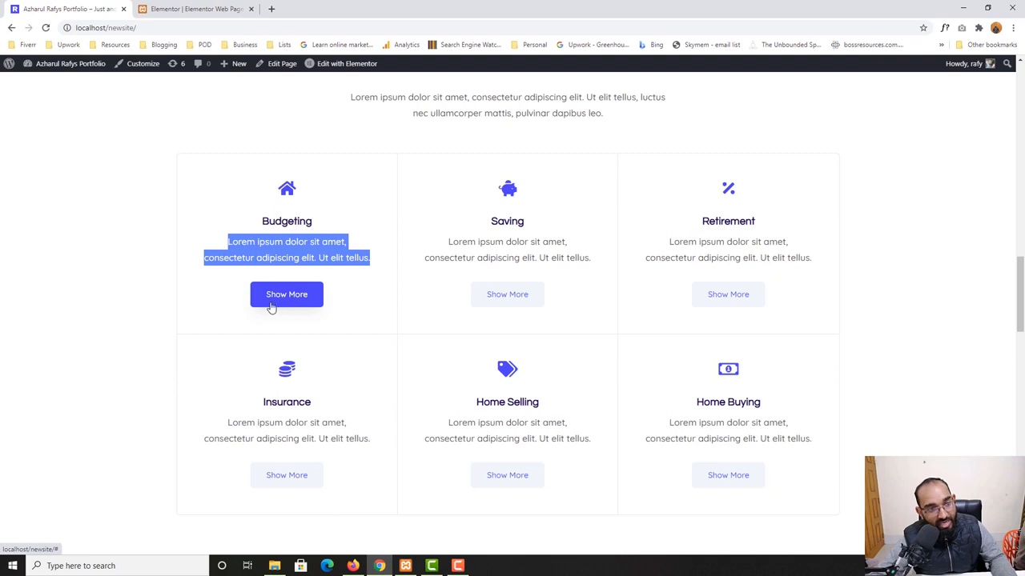
left_click(184, 8)
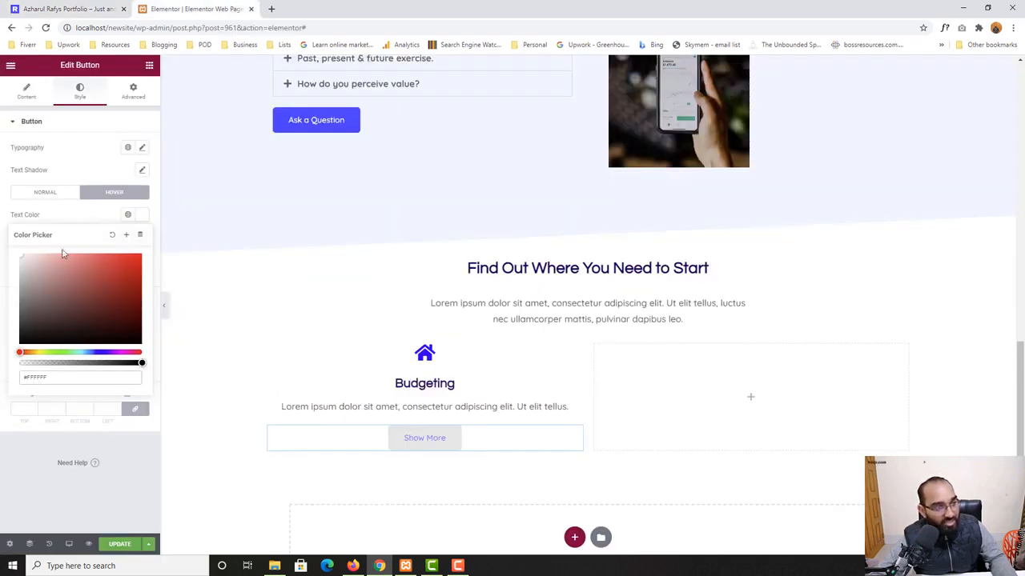
left_click(71, 224)
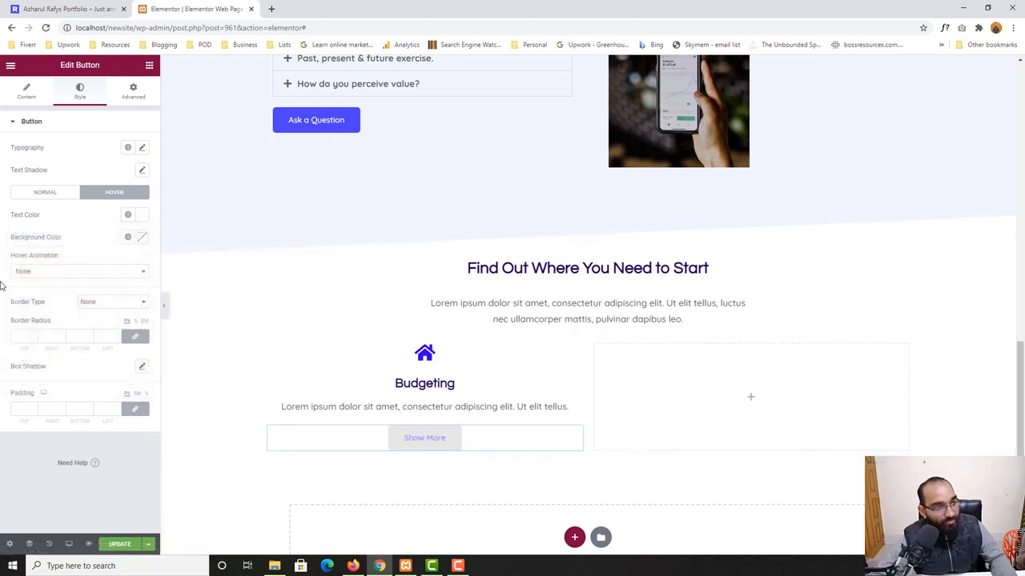
left_click(142, 237)
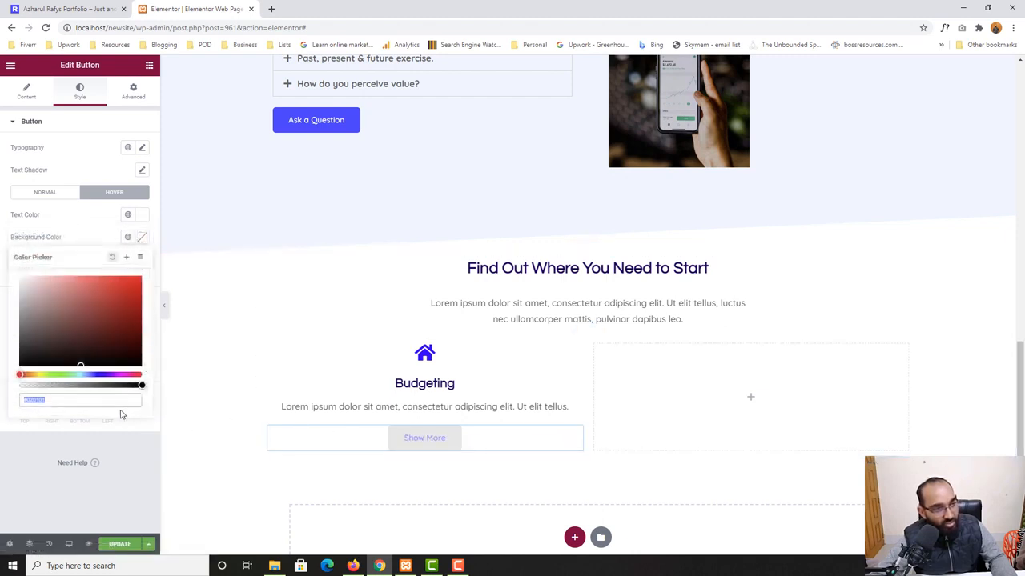
left_click(98, 374)
left_click_drag(121, 321, 141, 277)
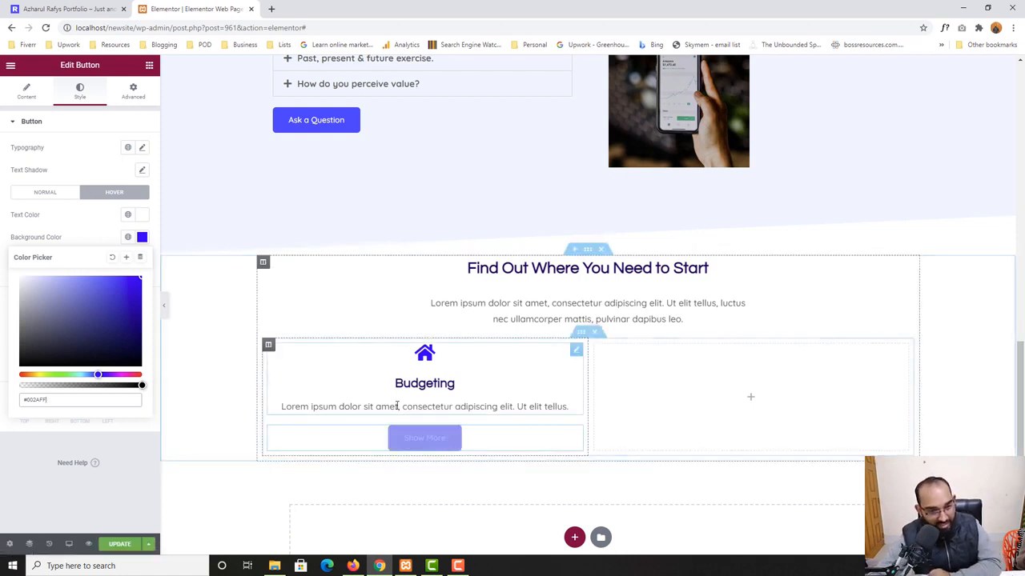
Review the homepage's service card layout and set the Budgeting column's padding to 40 px on all sides.
left_click(91, 8)
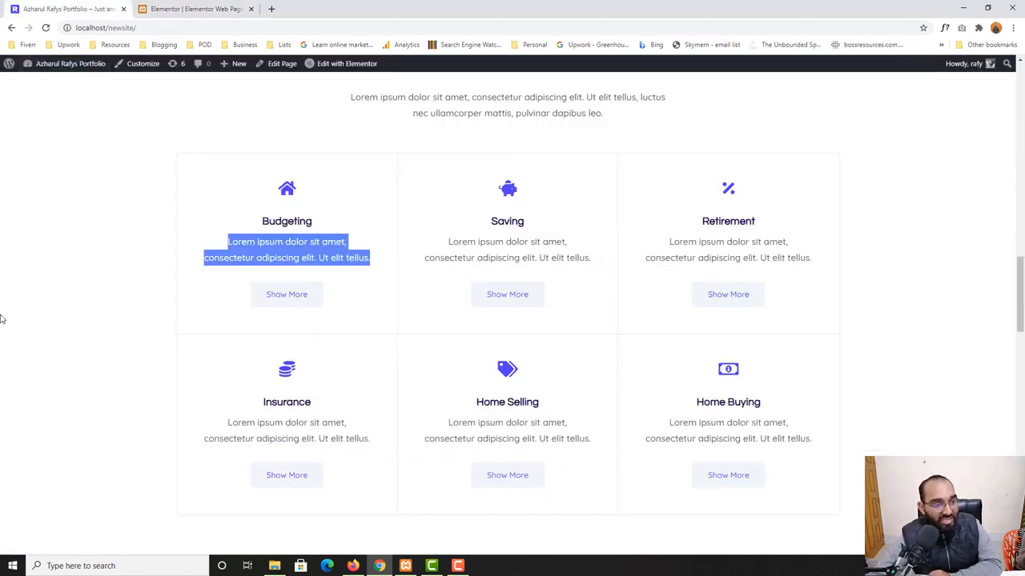
left_click(27, 293)
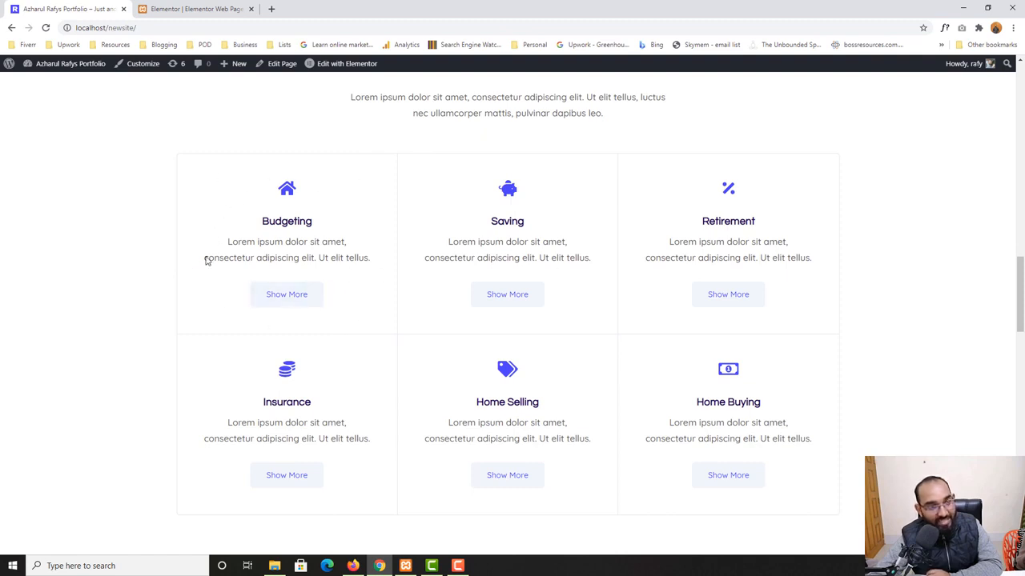
scroll(541, 303, "up", 3)
left_click_drag(356, 311, 625, 333)
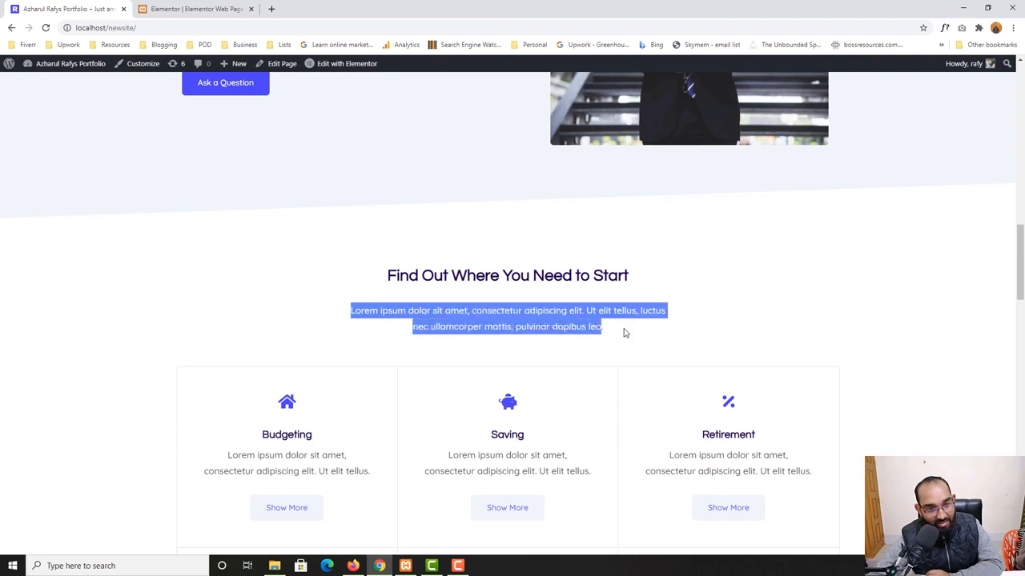
scroll(468, 343, "down", 2)
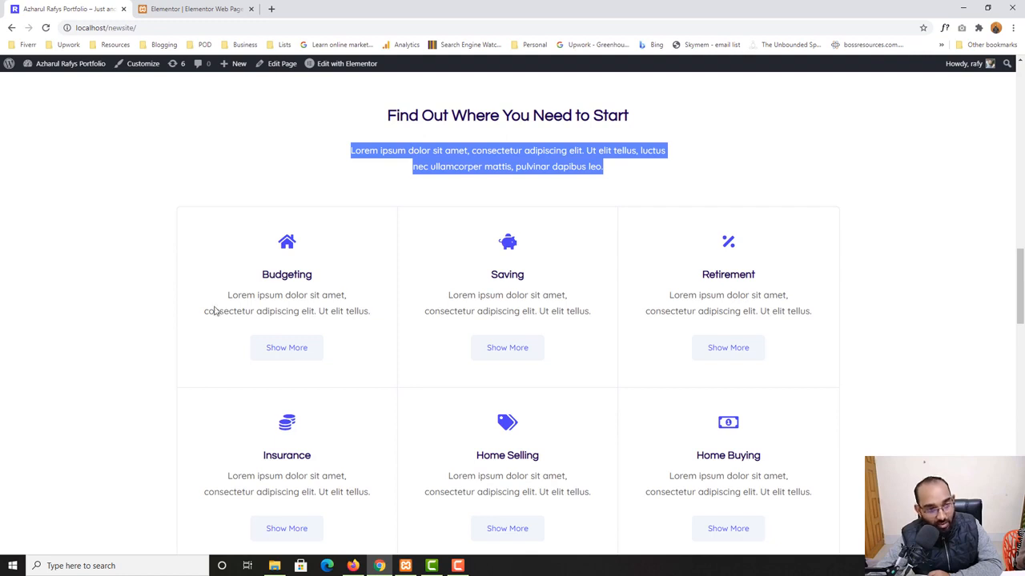
left_click(172, 8)
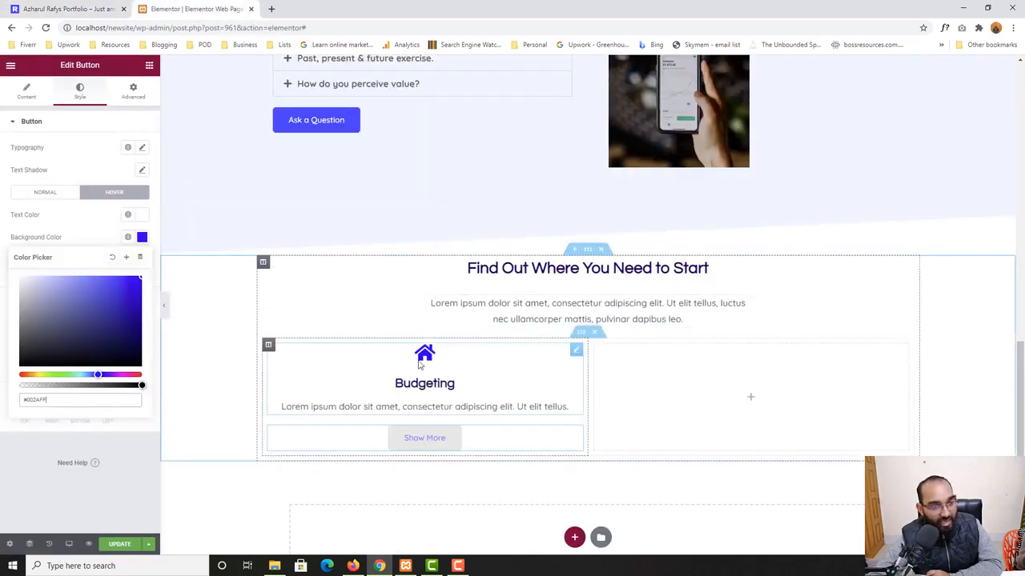
left_click(269, 347)
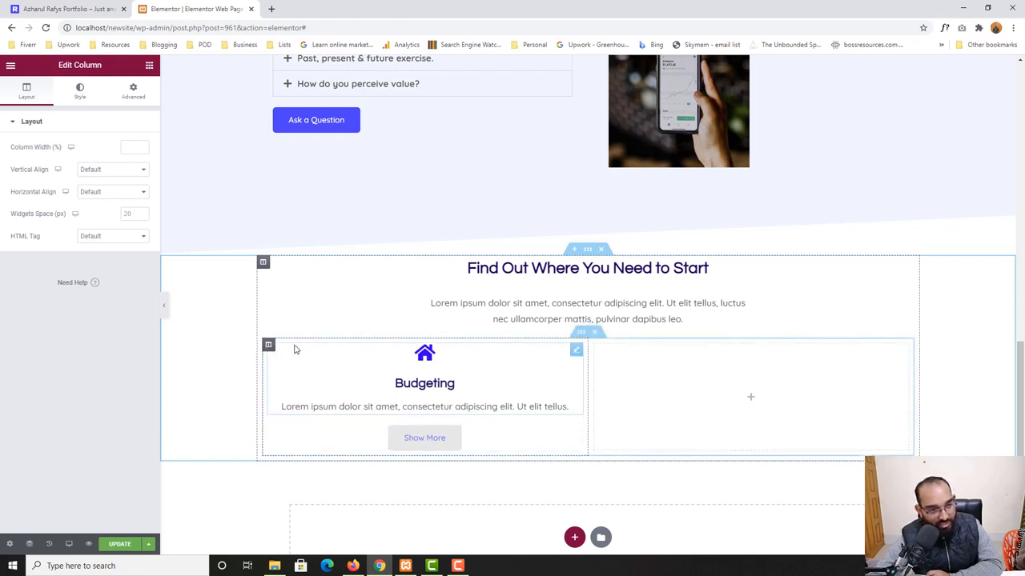
left_click(136, 95)
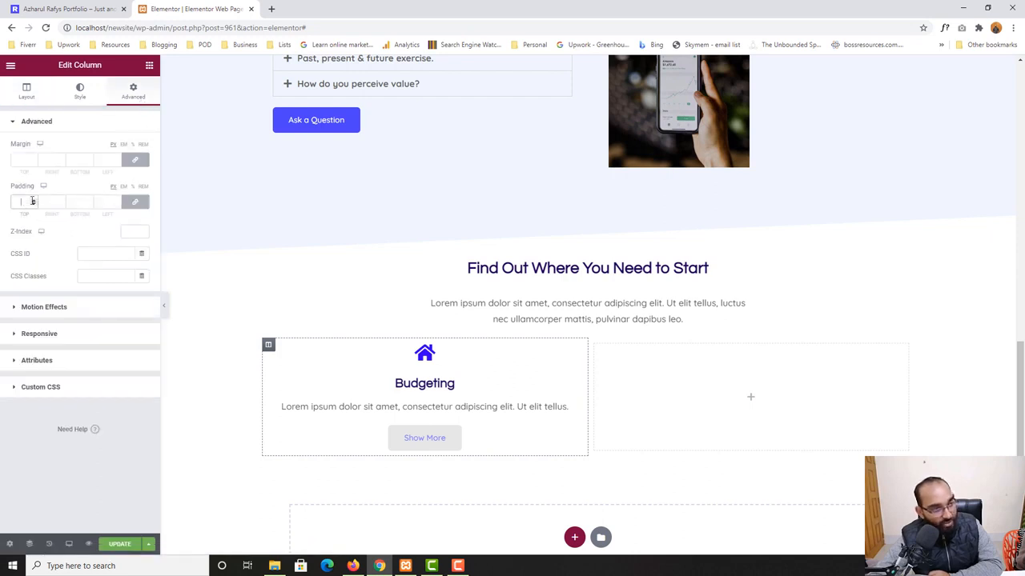
left_click(32, 201)
type("40")
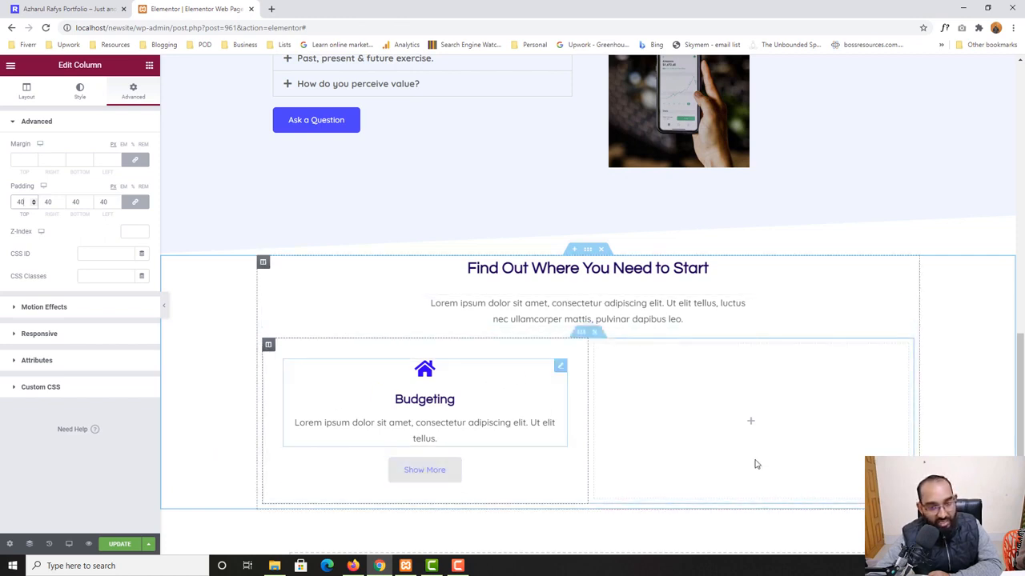
Duplicate the Budgeting column twice and delete the remaining empty column of the inner section.
right_click(269, 350)
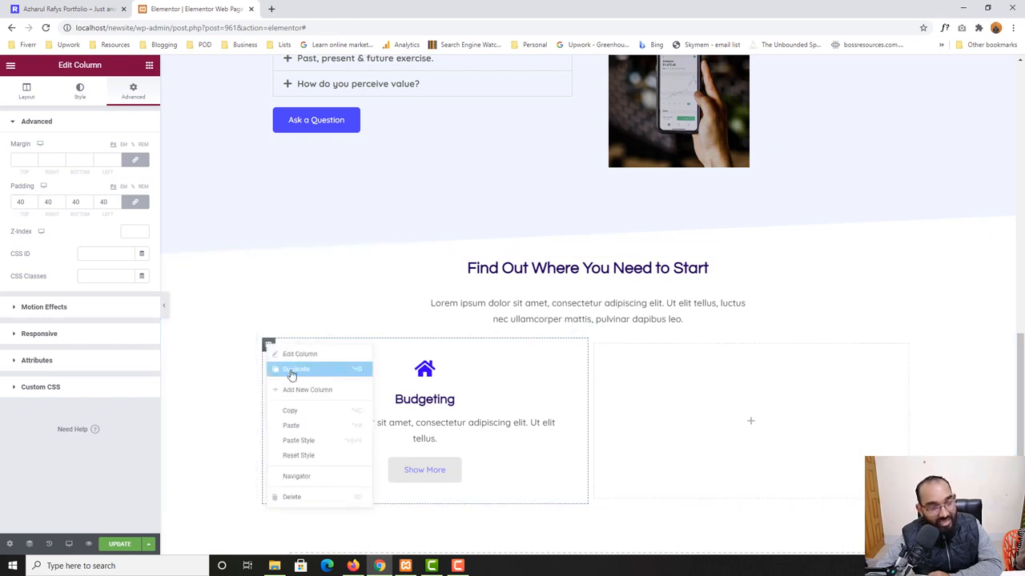
left_click(290, 370)
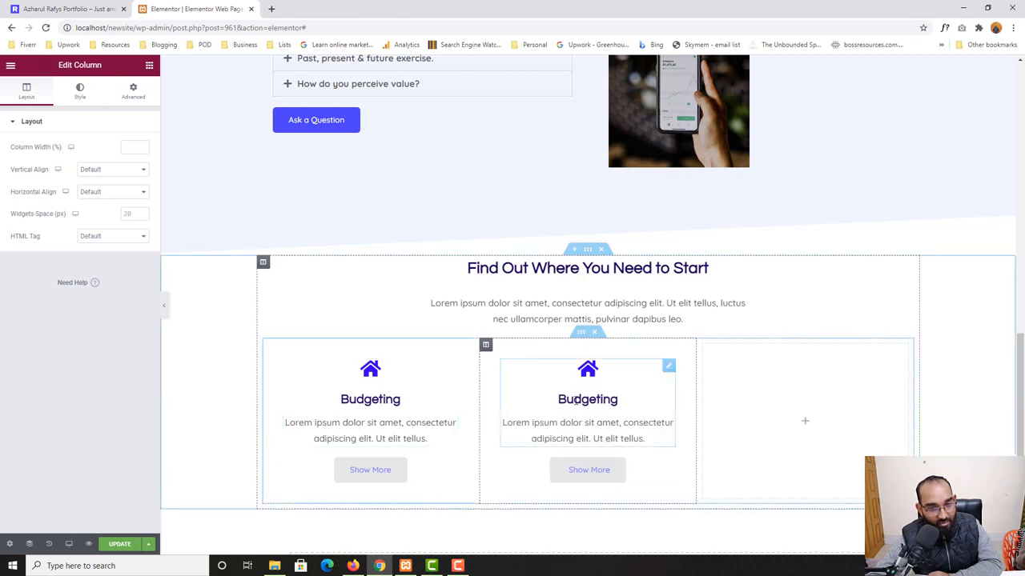
right_click(485, 347)
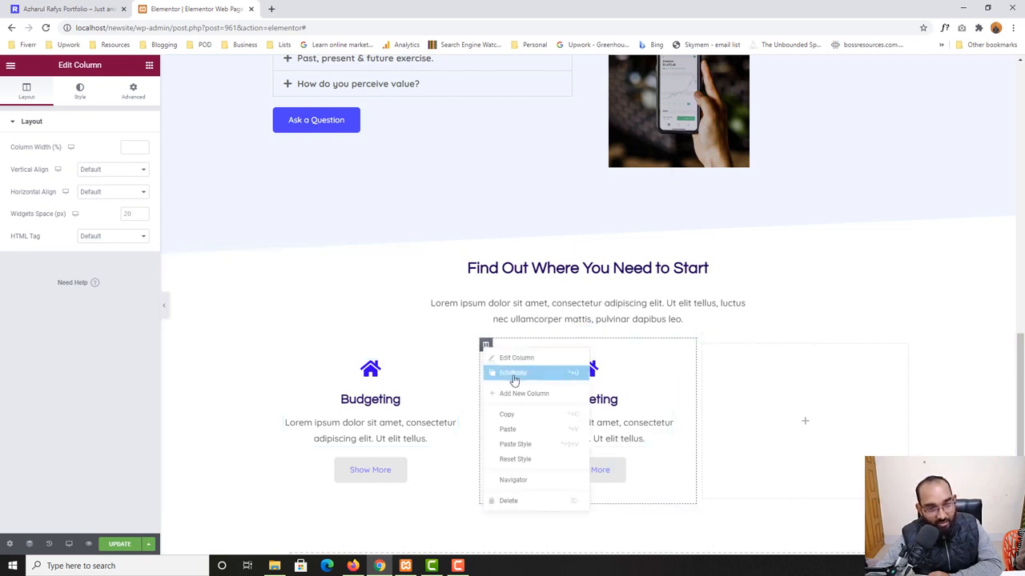
left_click(513, 378)
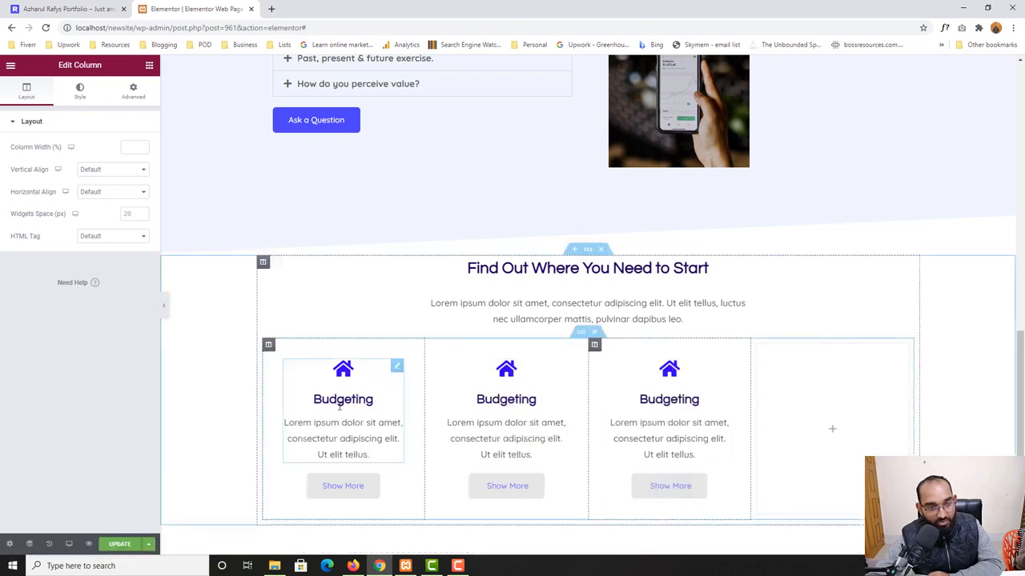
right_click(844, 388)
left_click(849, 535)
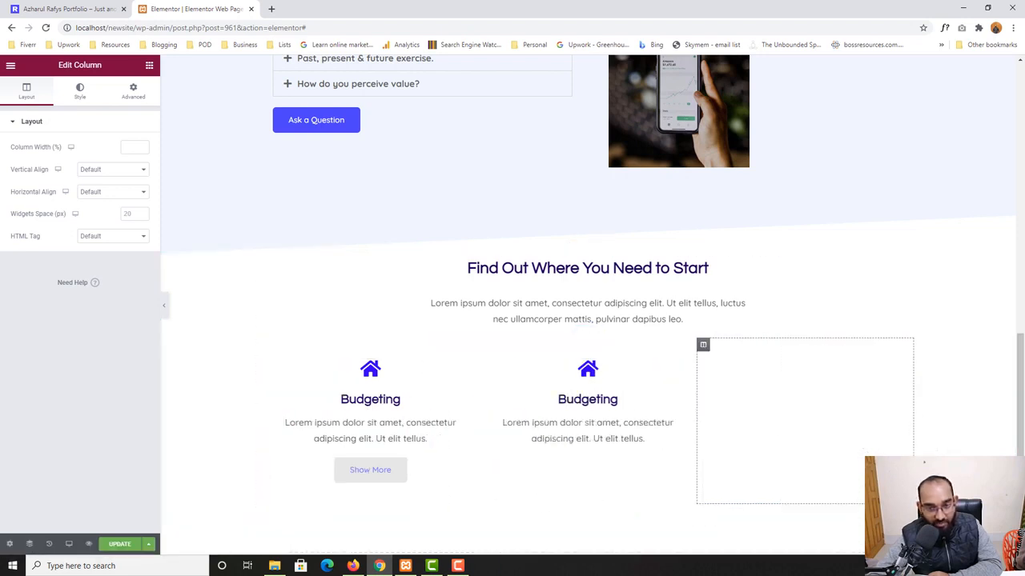
scroll(430, 382, "down", 1)
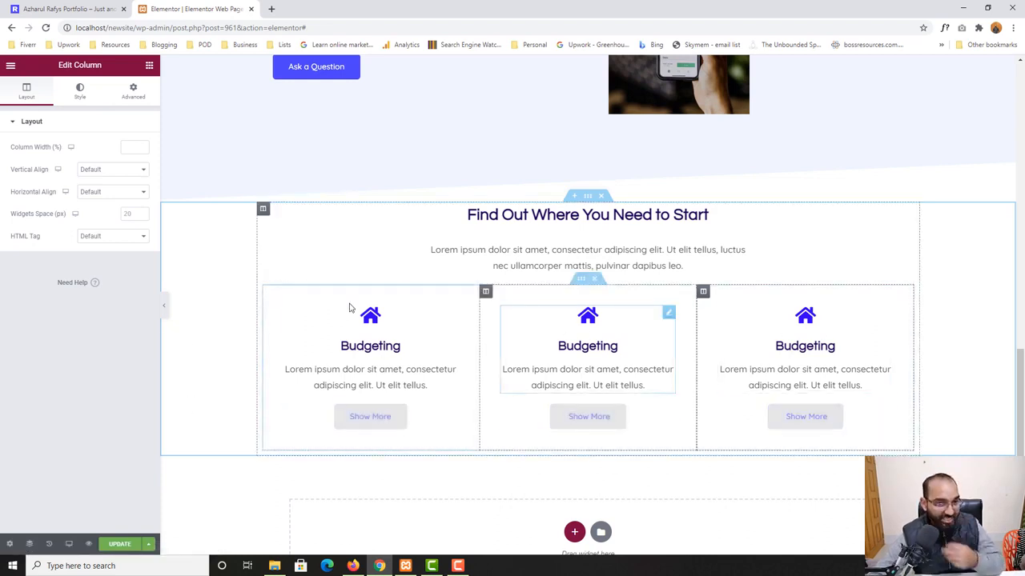
Check the homepage's card grid and give the inner section around the three cards a solid border with a width of 1 on all sides.
left_click(68, 9)
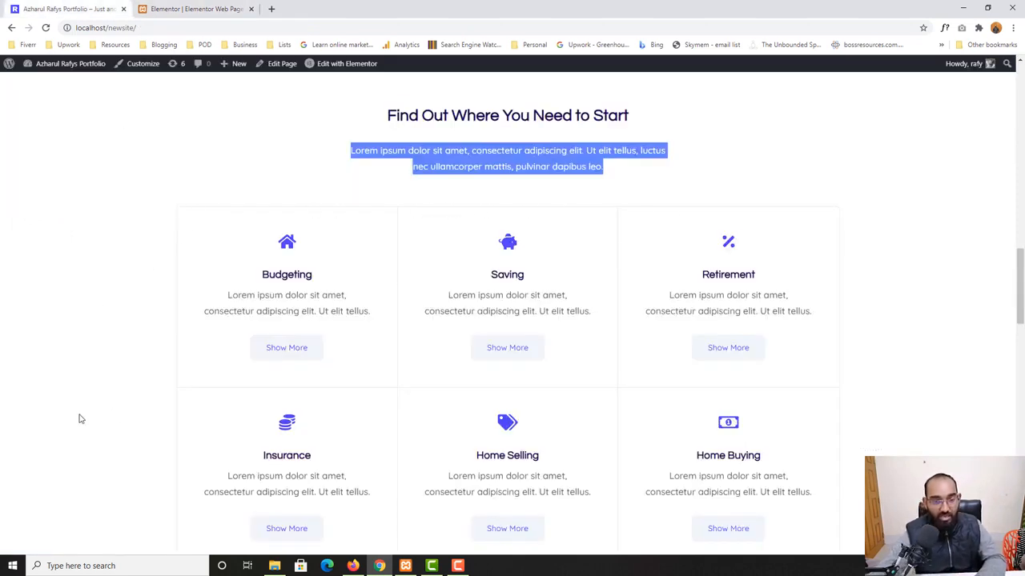
left_click(212, 7)
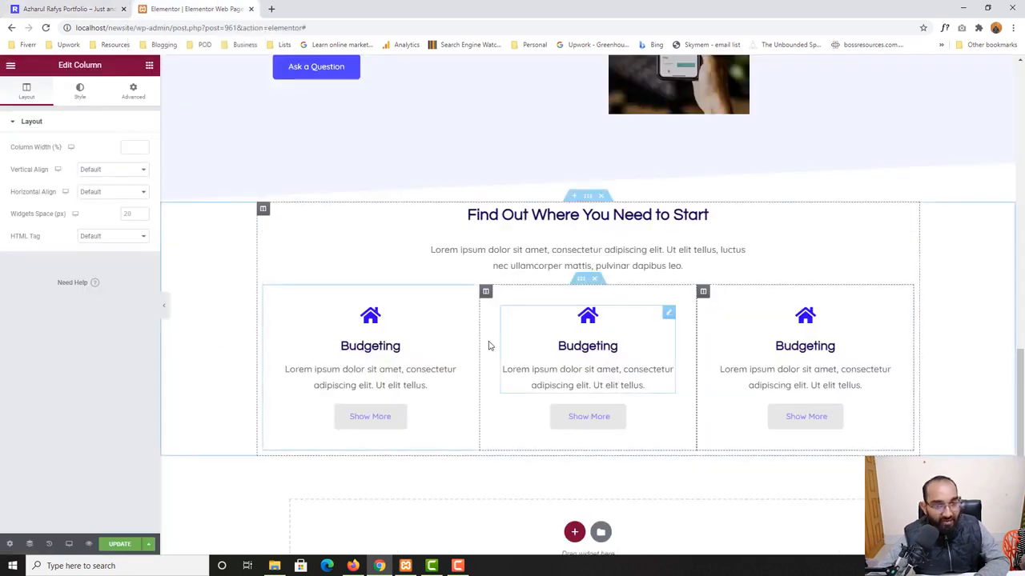
left_click(582, 281)
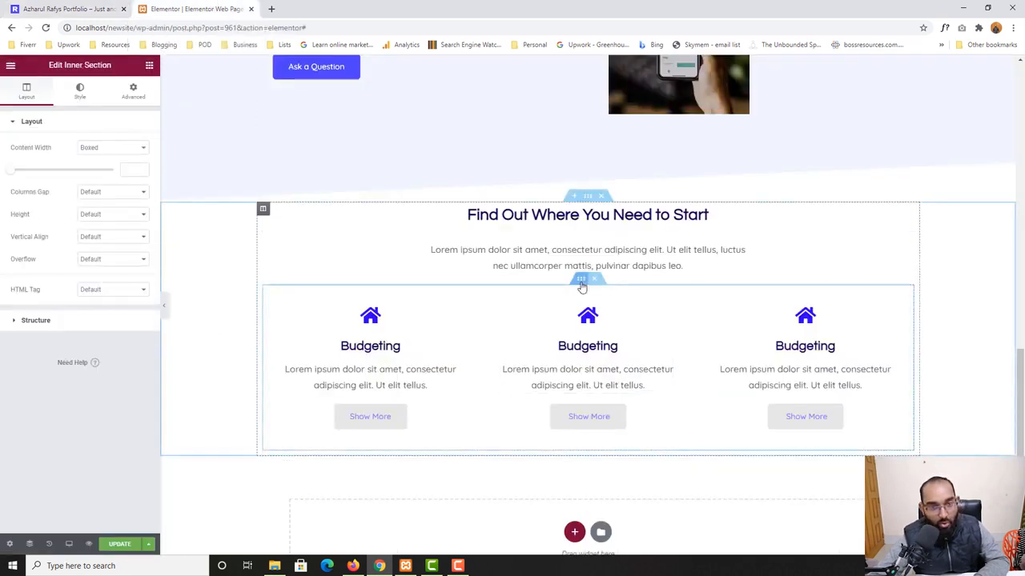
left_click(77, 98)
left_click(24, 231)
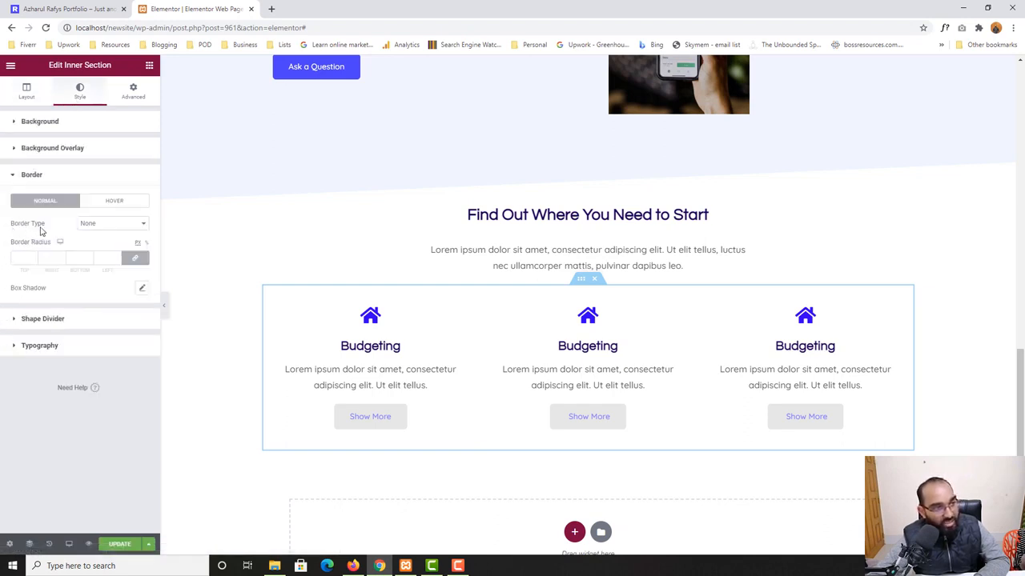
left_click(108, 229)
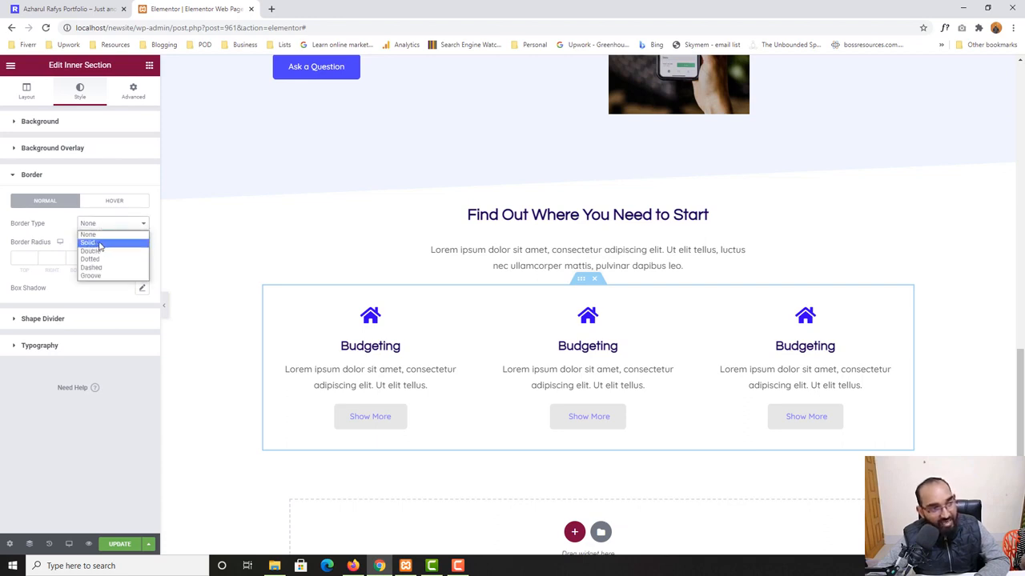
left_click(100, 244)
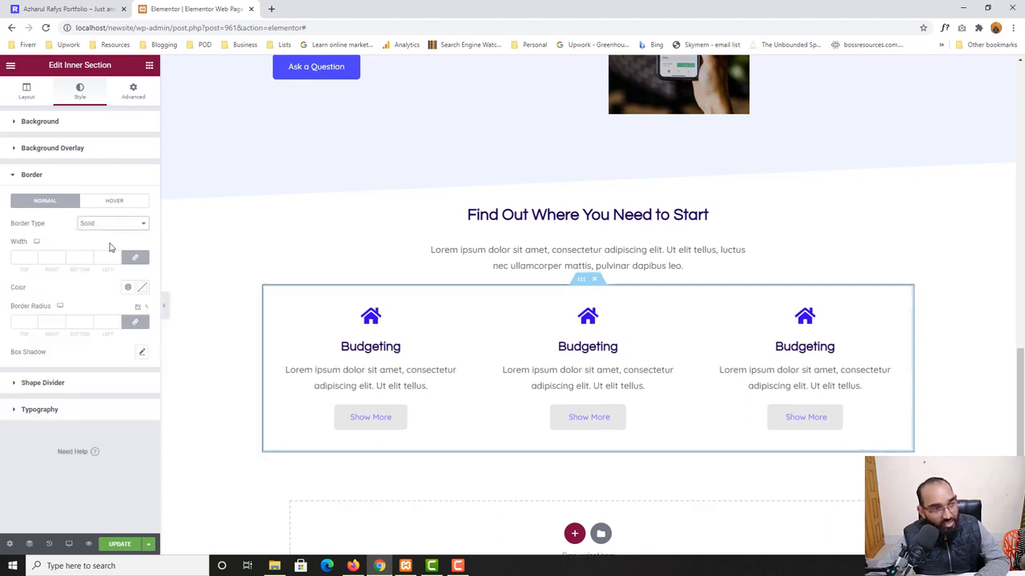
left_click(22, 257)
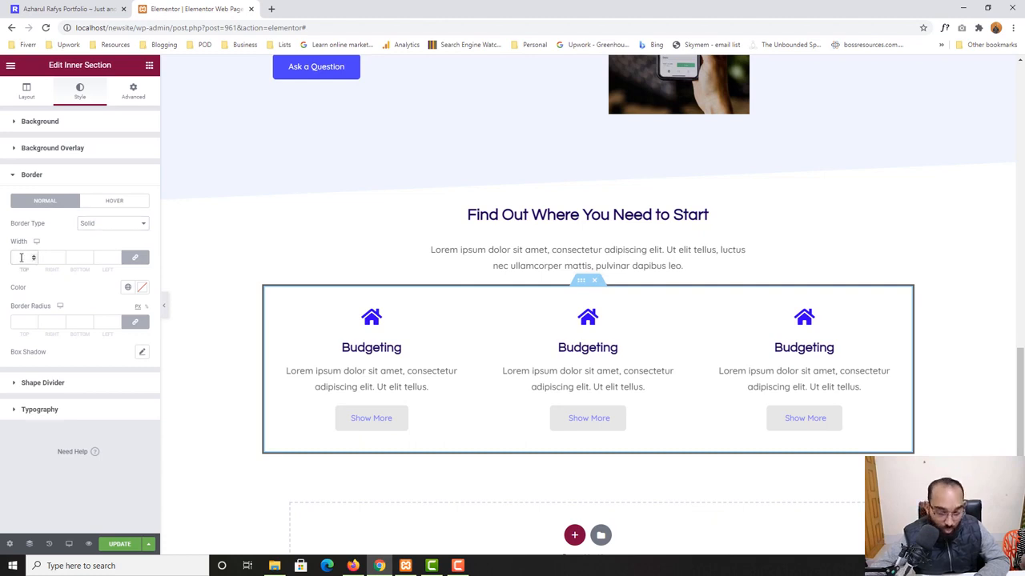
type("1")
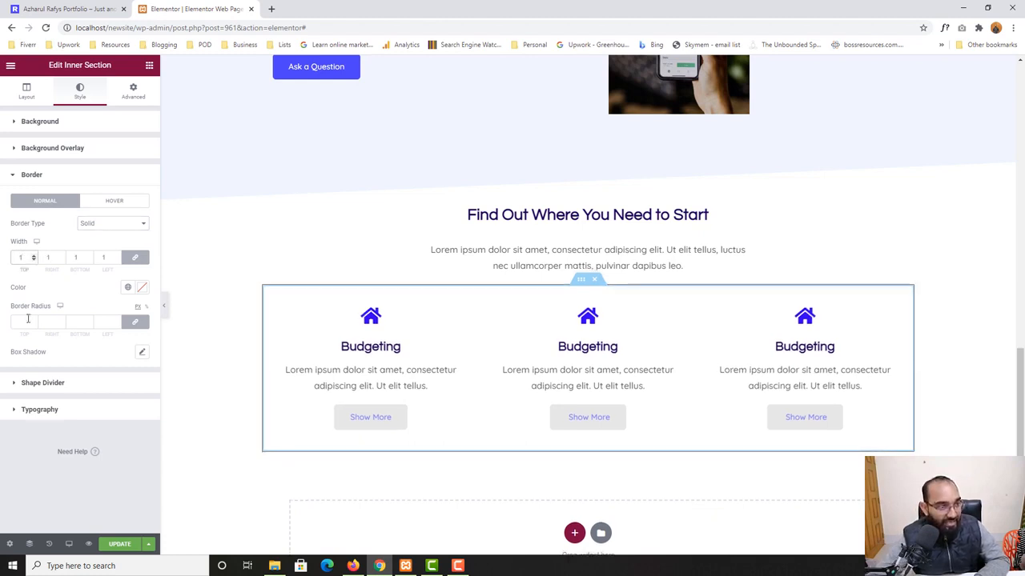
Set the inner section's border color to light gray and save the page.
left_click(141, 288)
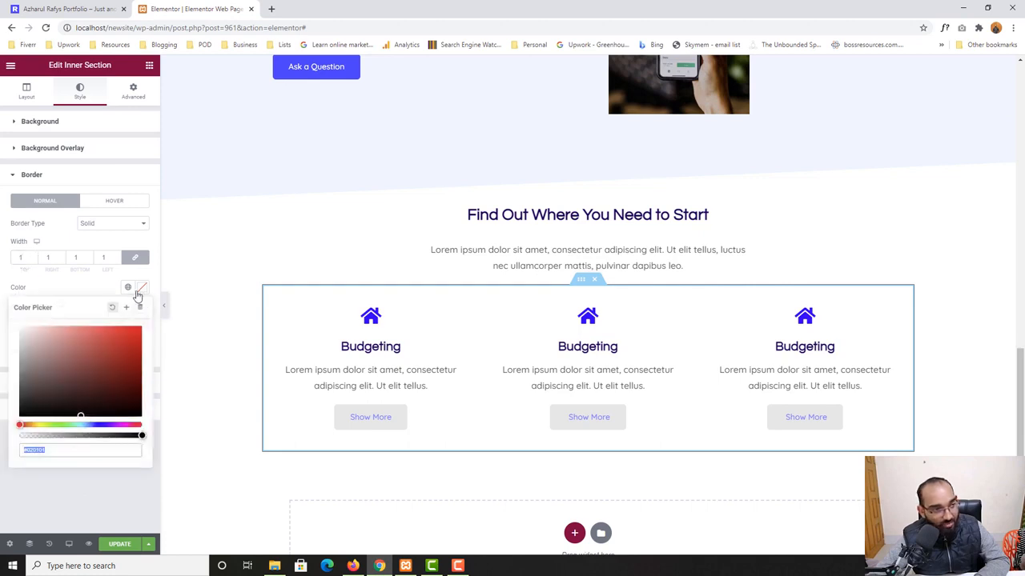
left_click_drag(34, 344, 23, 341)
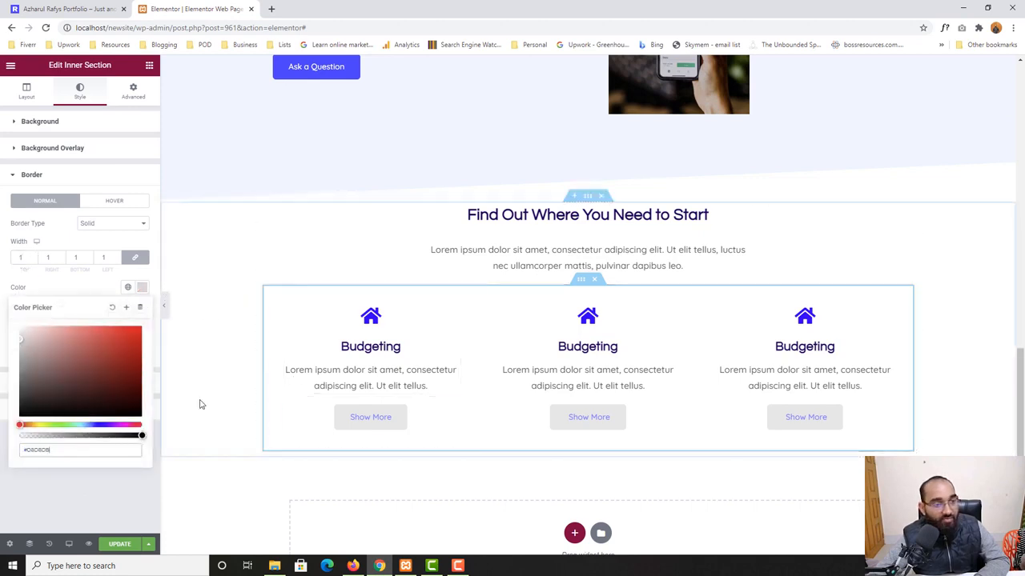
left_click(113, 547)
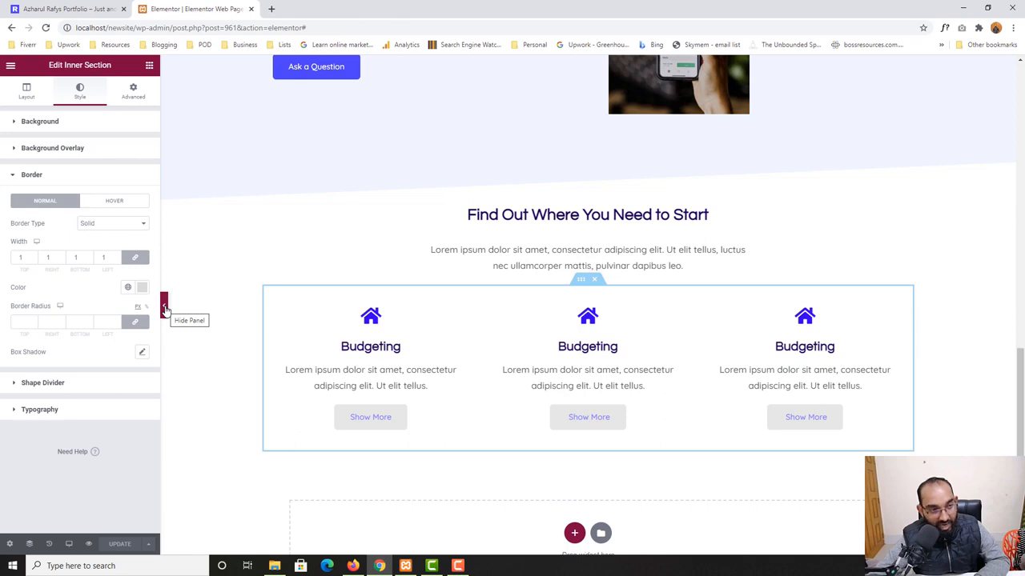
Preview the bordered section of three cards and compare it with the homepage's card grid.
left_click(165, 308)
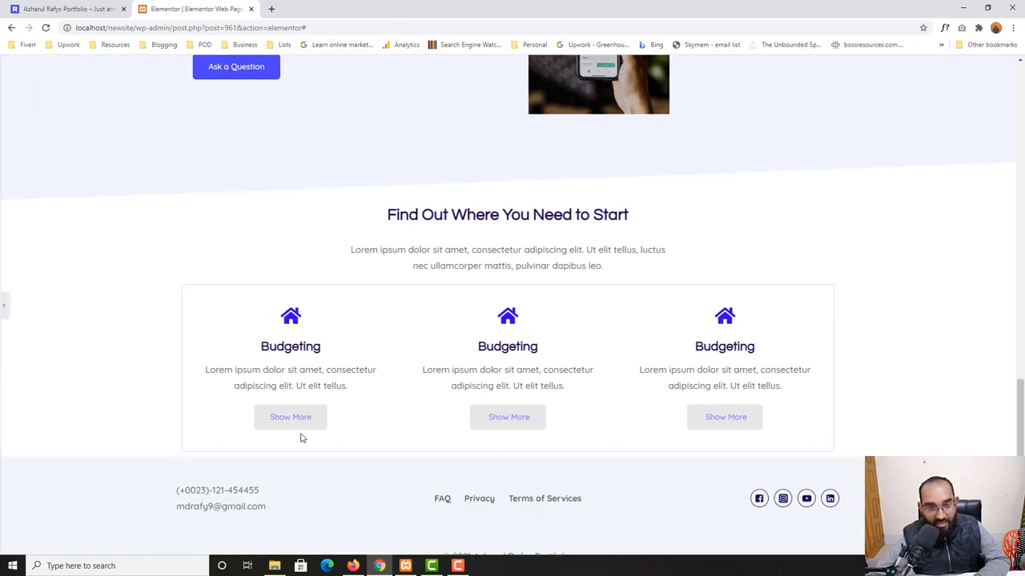
left_click(34, 9)
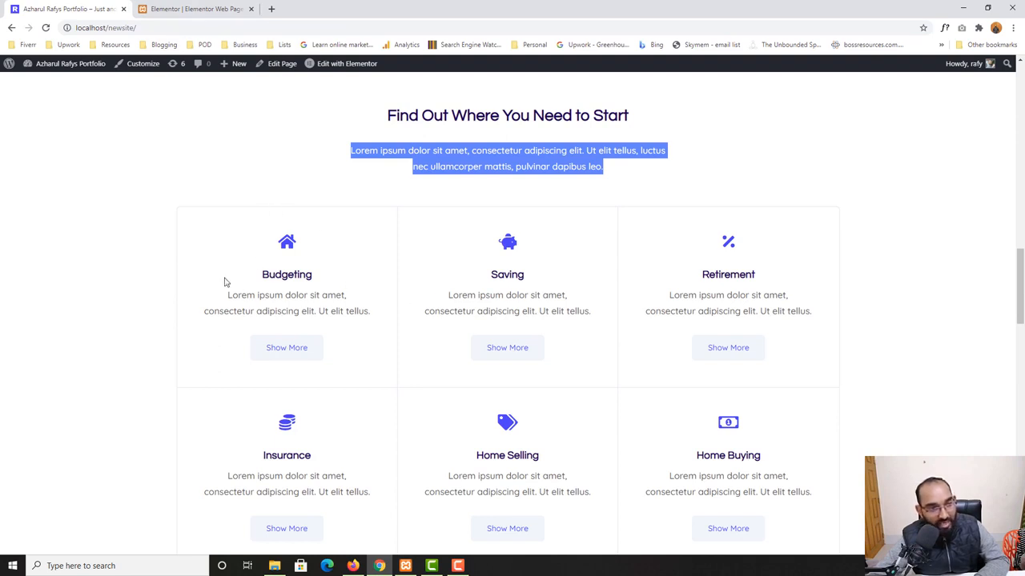
left_click(200, 6)
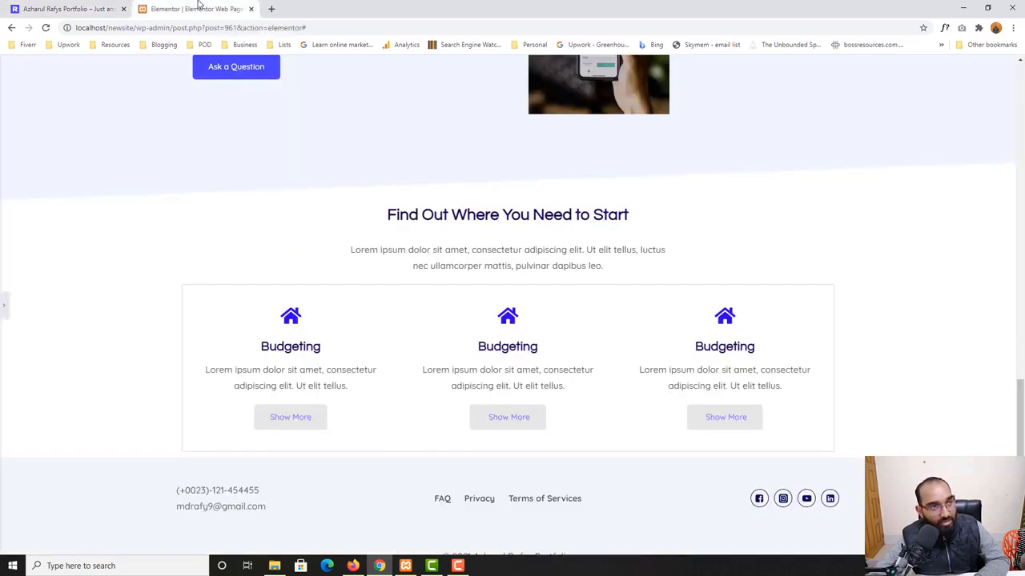
left_click(4, 305)
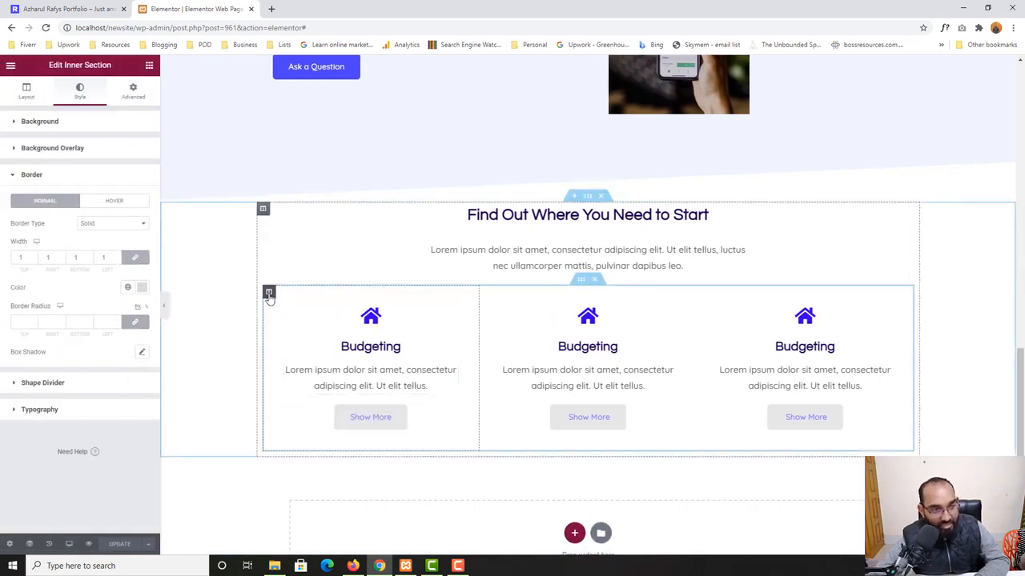
Give the first Budgeting column a solid border with a width of 1 on its right side only.
left_click(268, 293)
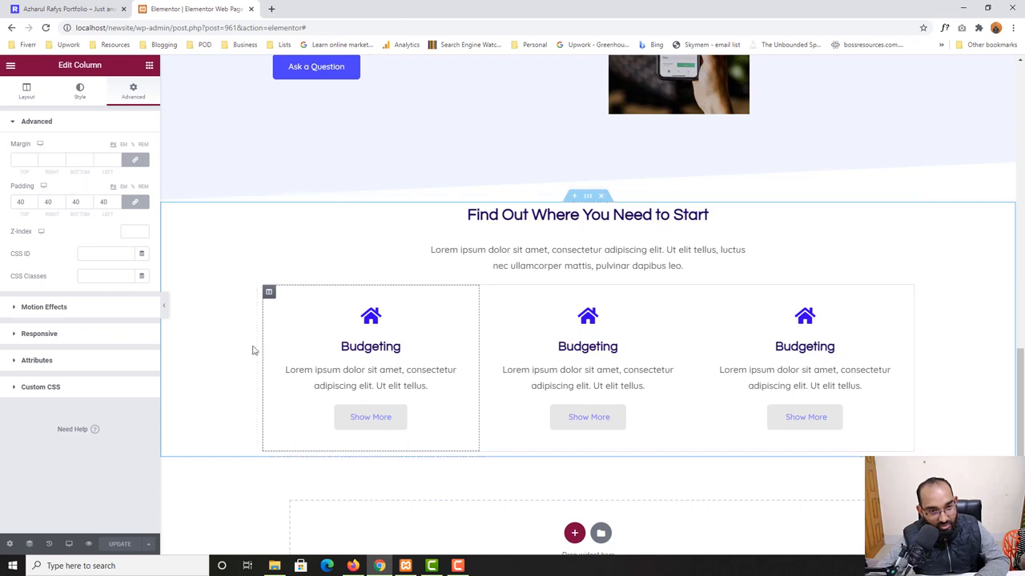
left_click(80, 95)
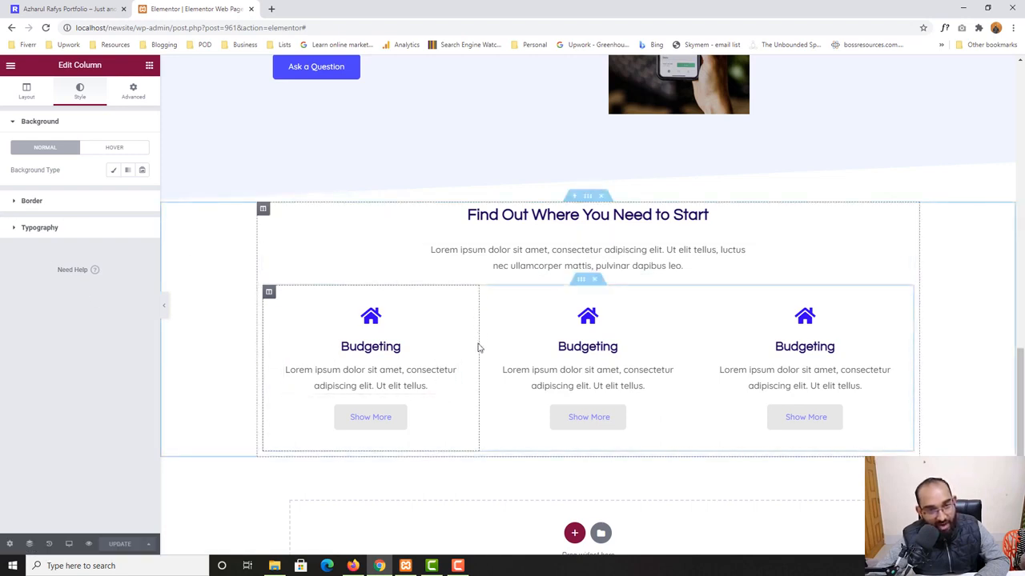
left_click(25, 205)
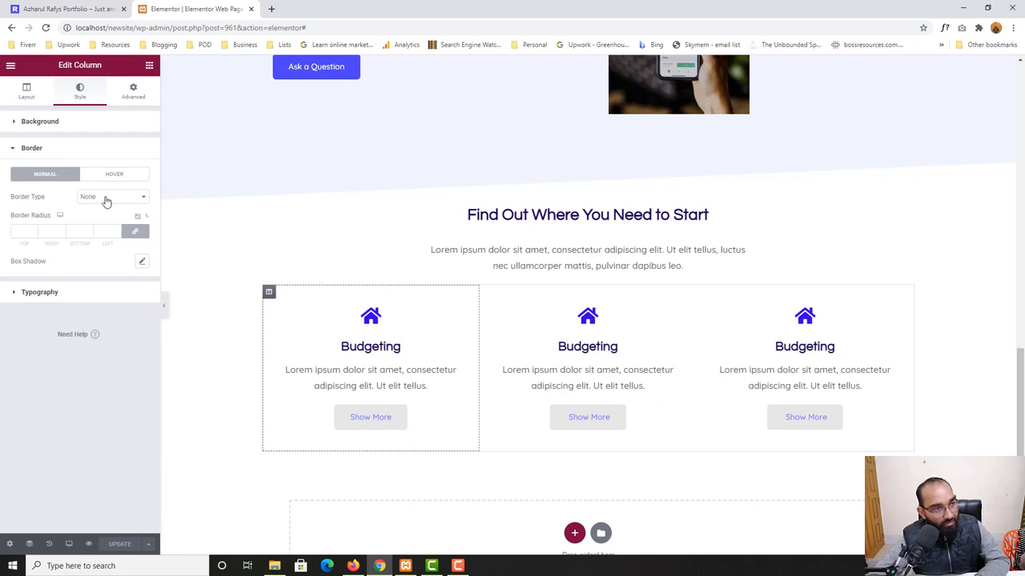
left_click(108, 200)
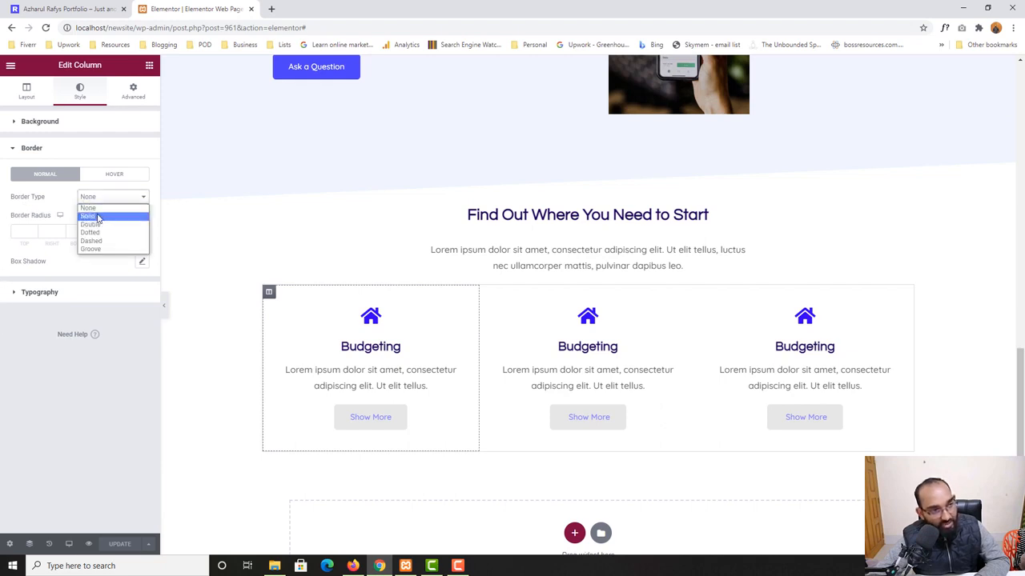
left_click(100, 217)
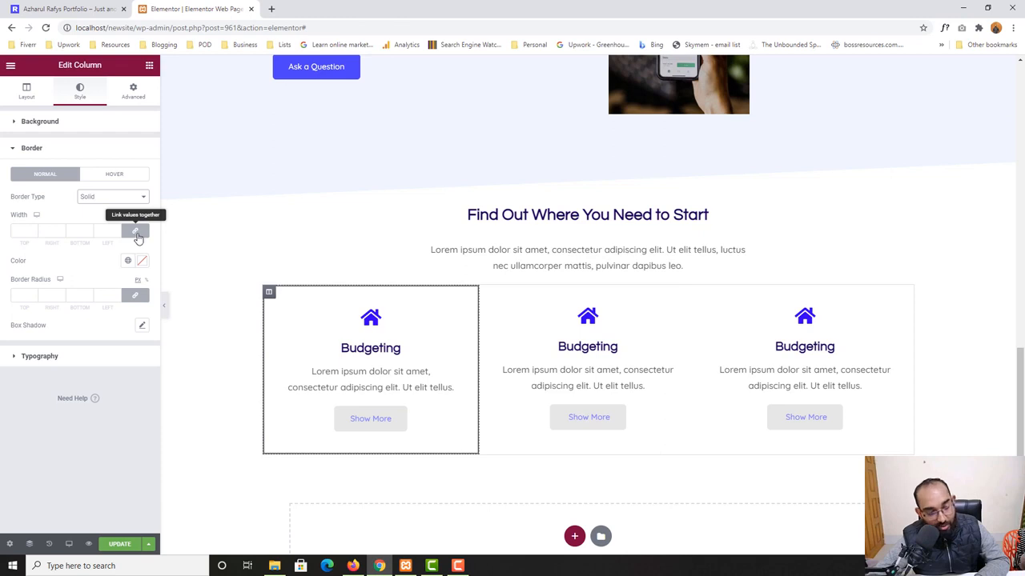
left_click(138, 236)
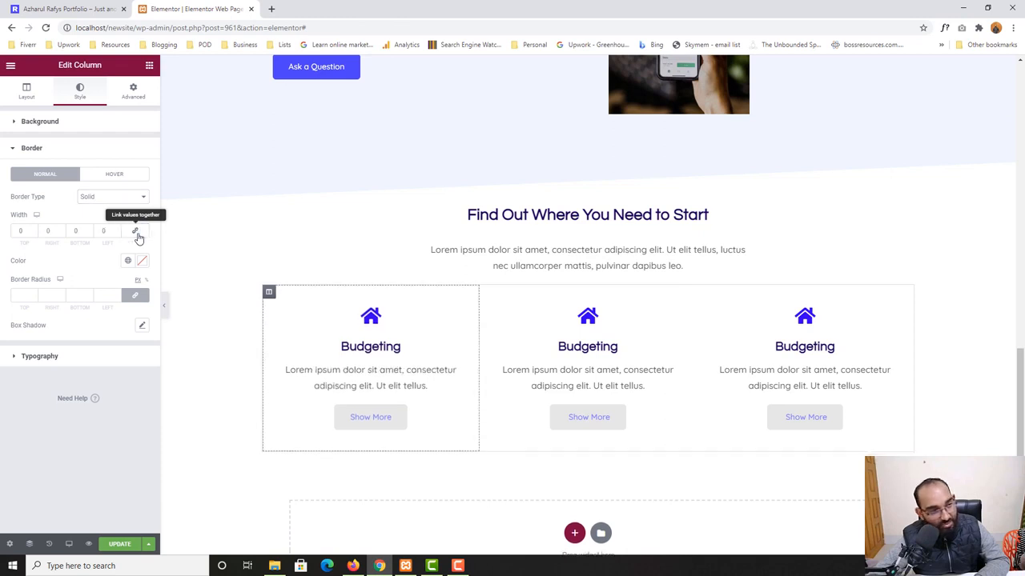
left_click(49, 232)
type("1")
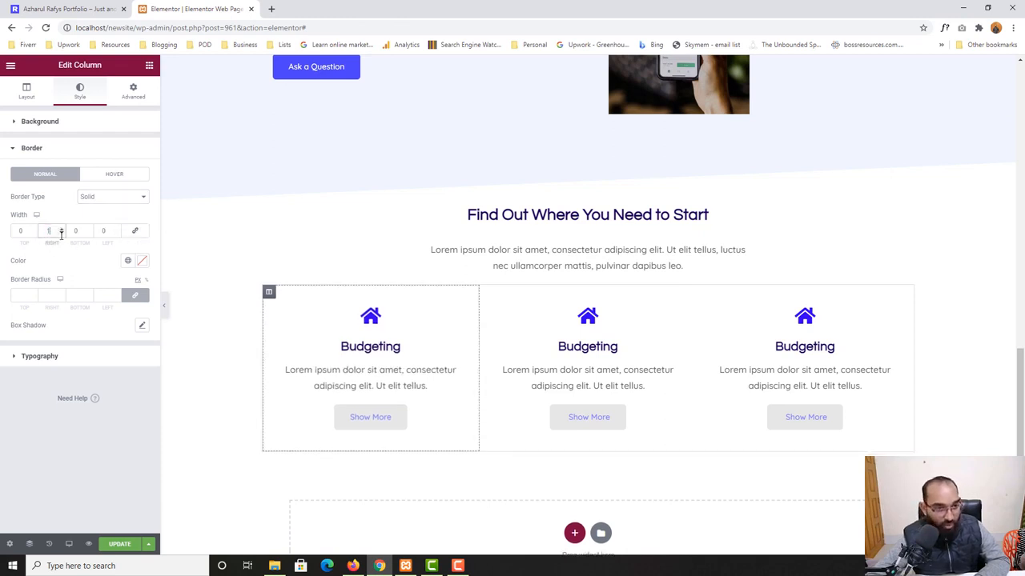
Set the first column's border color to light gray and compare the divider with the homepage's card grid.
left_click(141, 261)
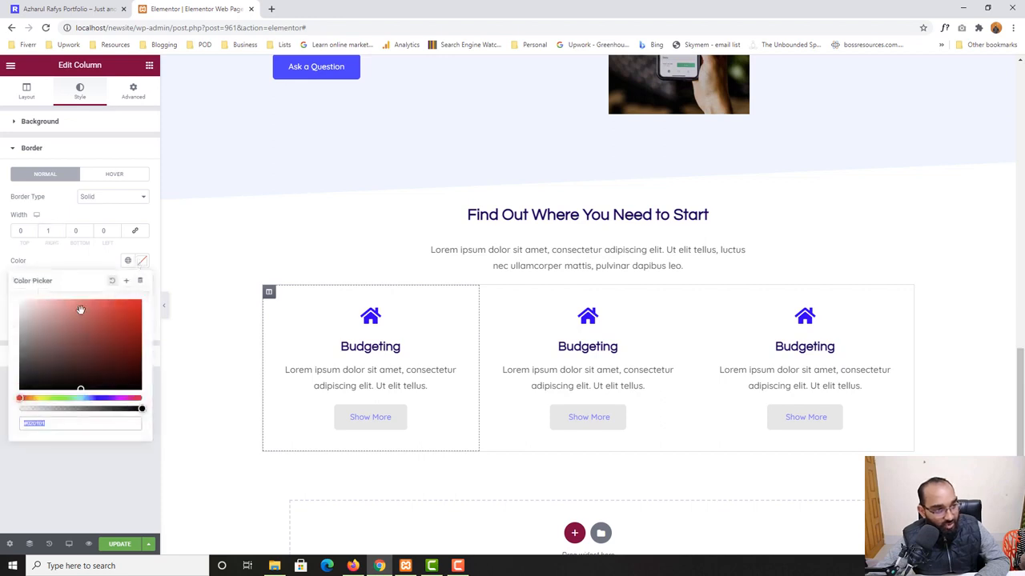
left_click(20, 319)
left_click_drag(20, 318, 12, 312)
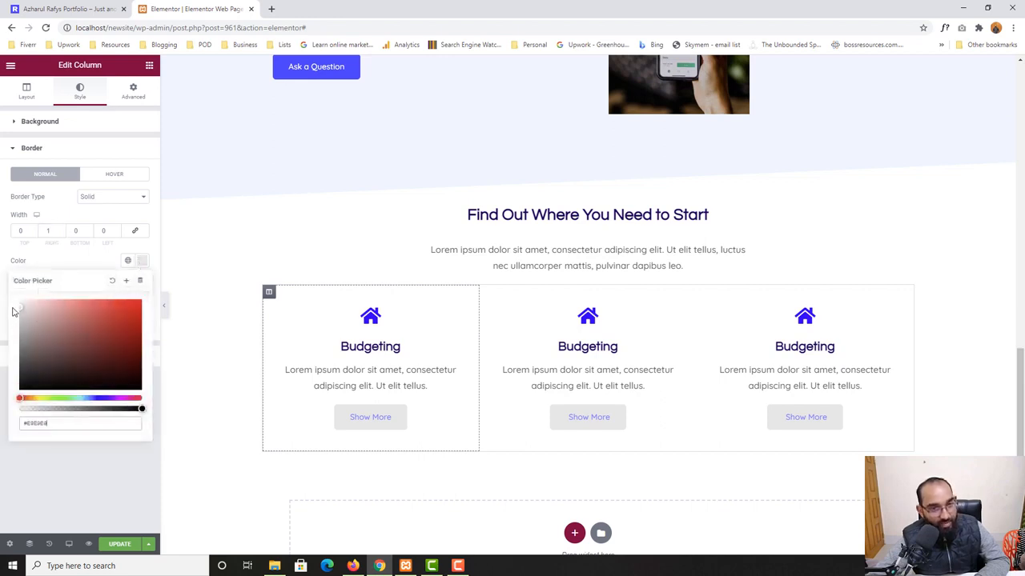
left_click(165, 308)
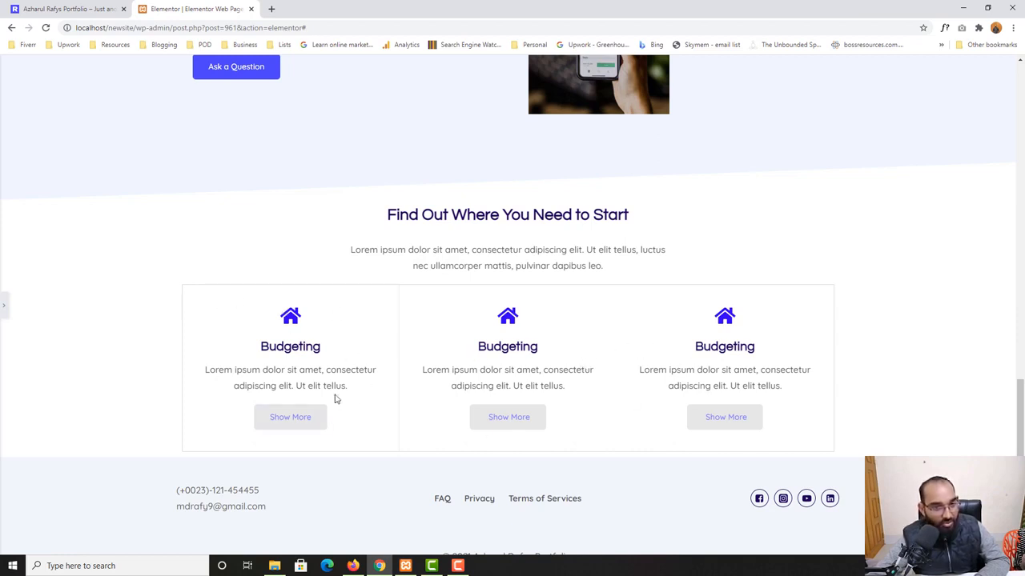
left_click(133, 7)
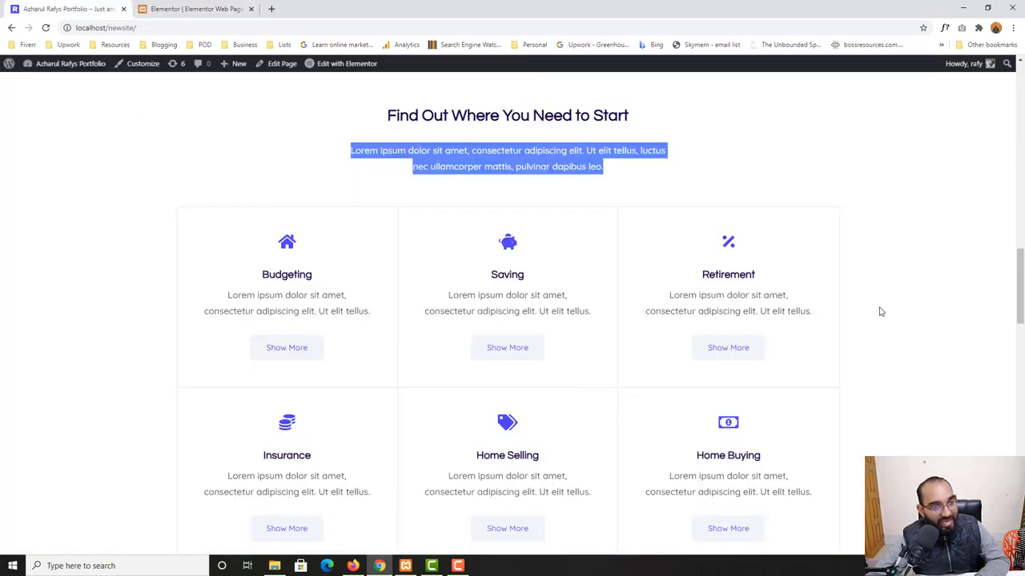
left_click(181, 5)
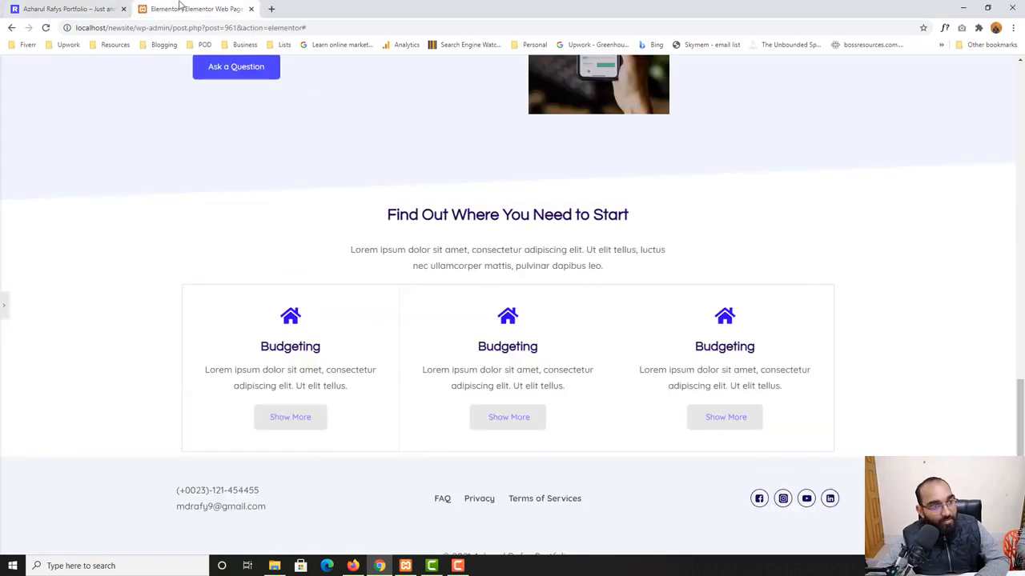
left_click(3, 313)
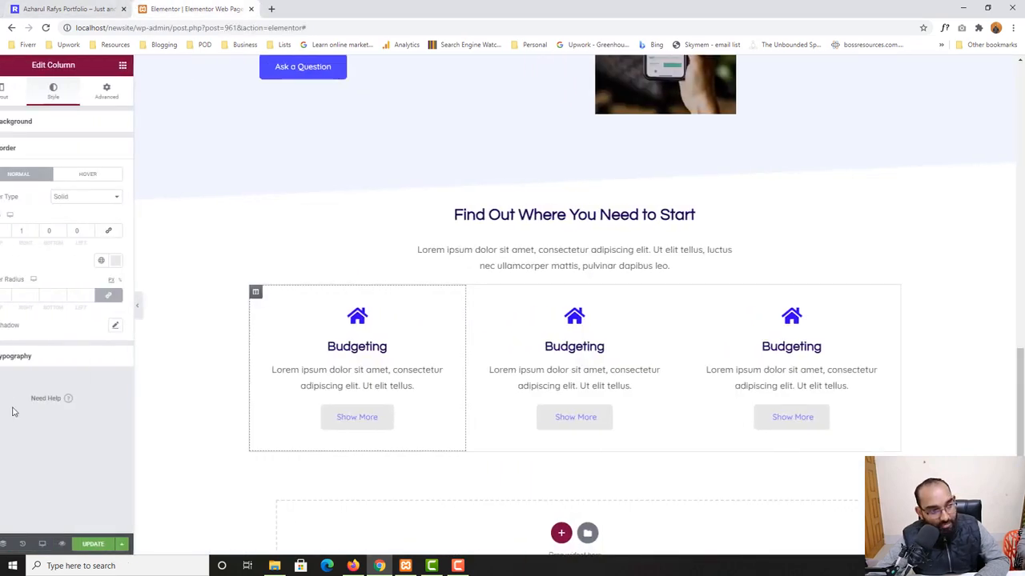
Copy the first column, paste its style onto the middle column, and preview the card dividers.
right_click(269, 294)
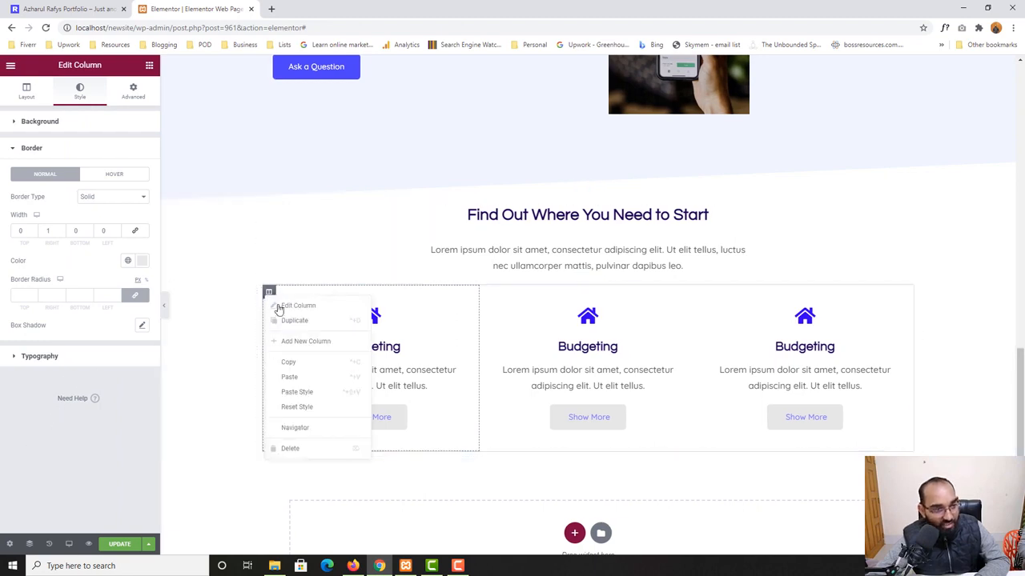
left_click(302, 364)
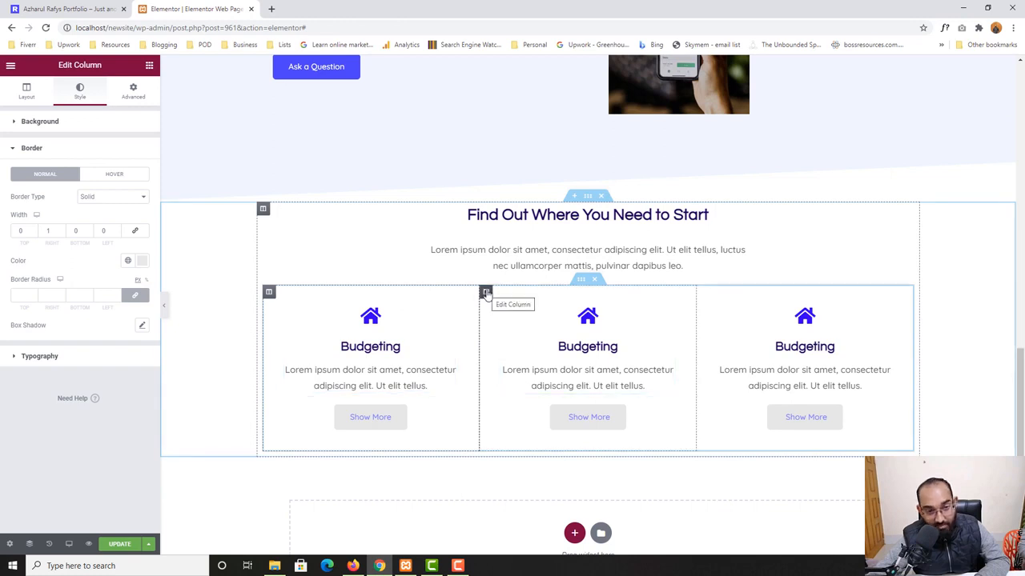
right_click(486, 294)
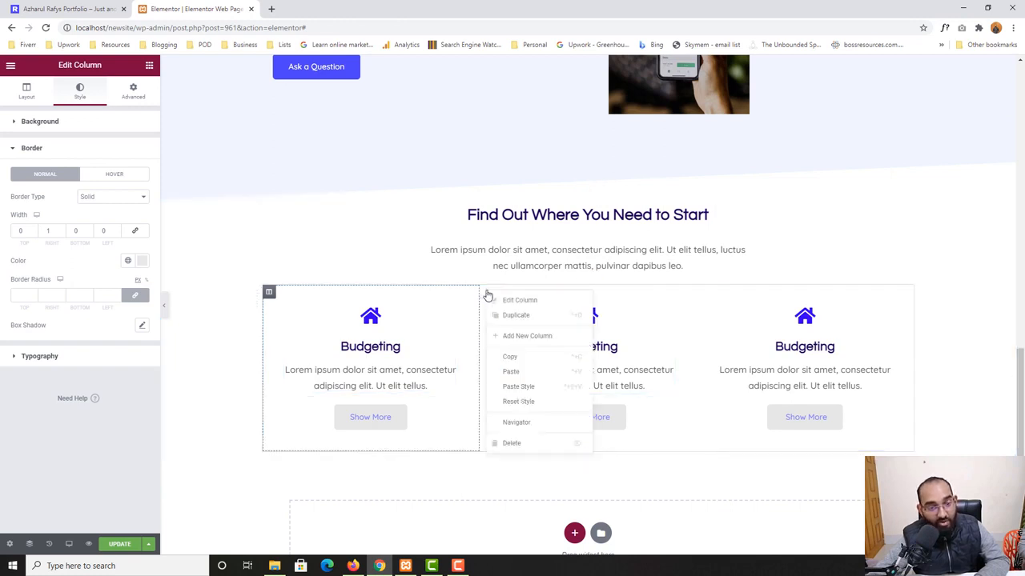
left_click(518, 389)
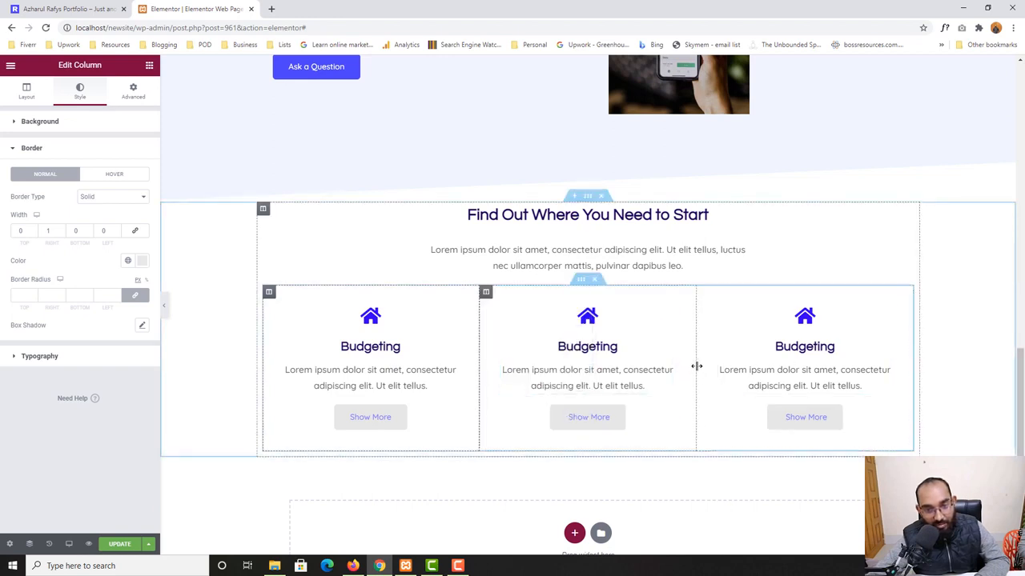
left_click(162, 307)
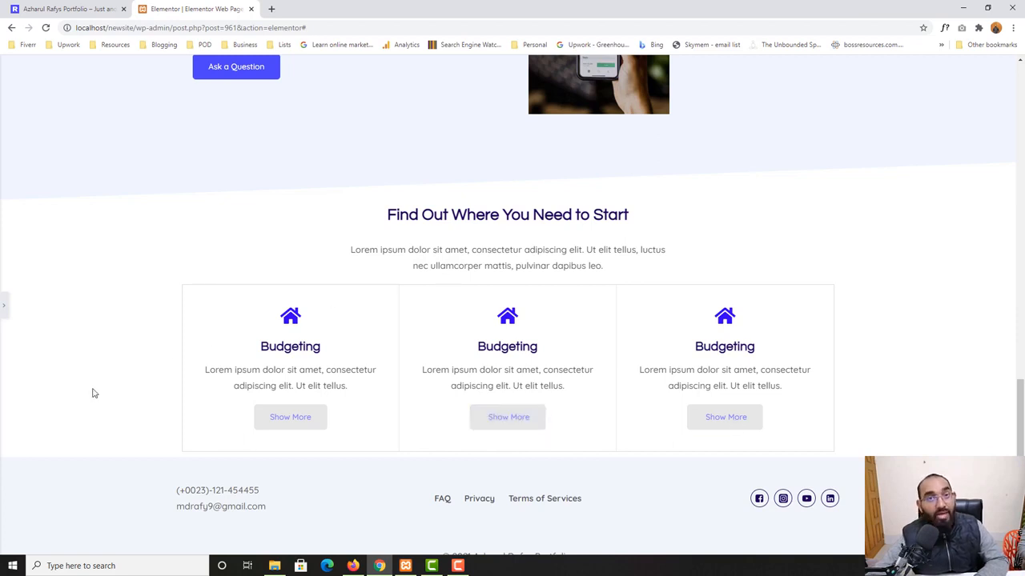
left_click(4, 311)
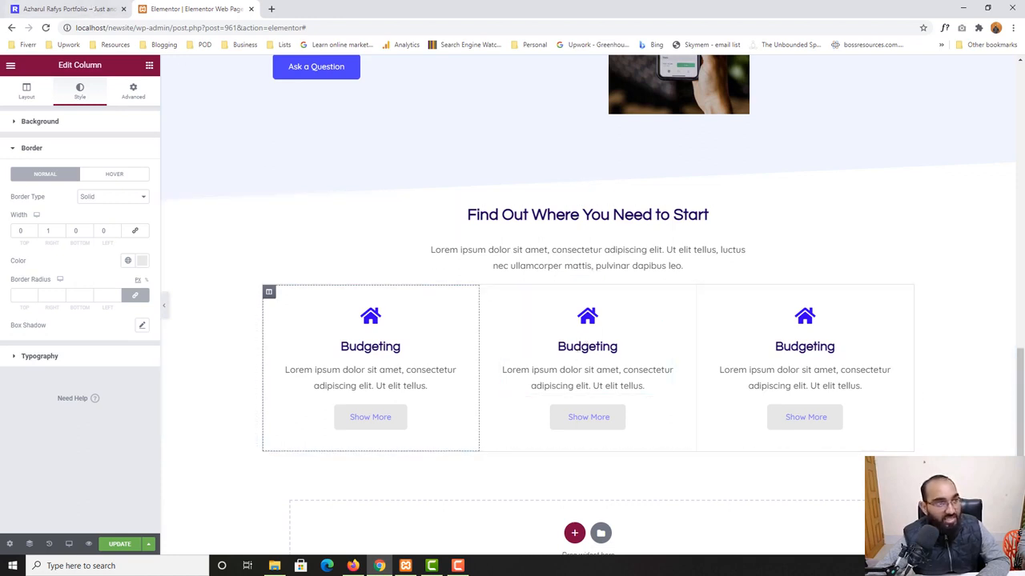
Check the homepage's Saving card and open the icon library for the middle card's icon box.
left_click(49, 5)
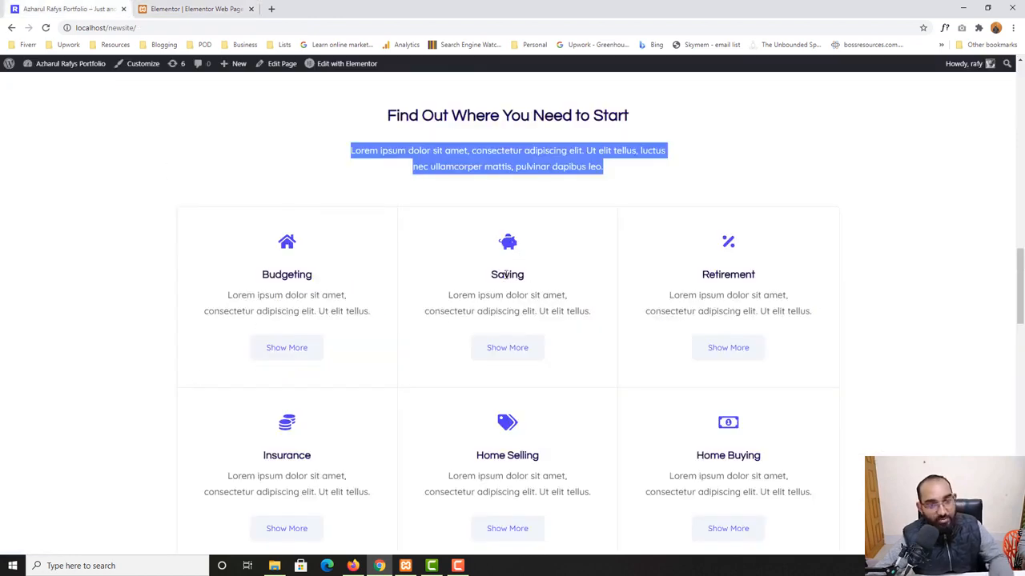
left_click(196, 9)
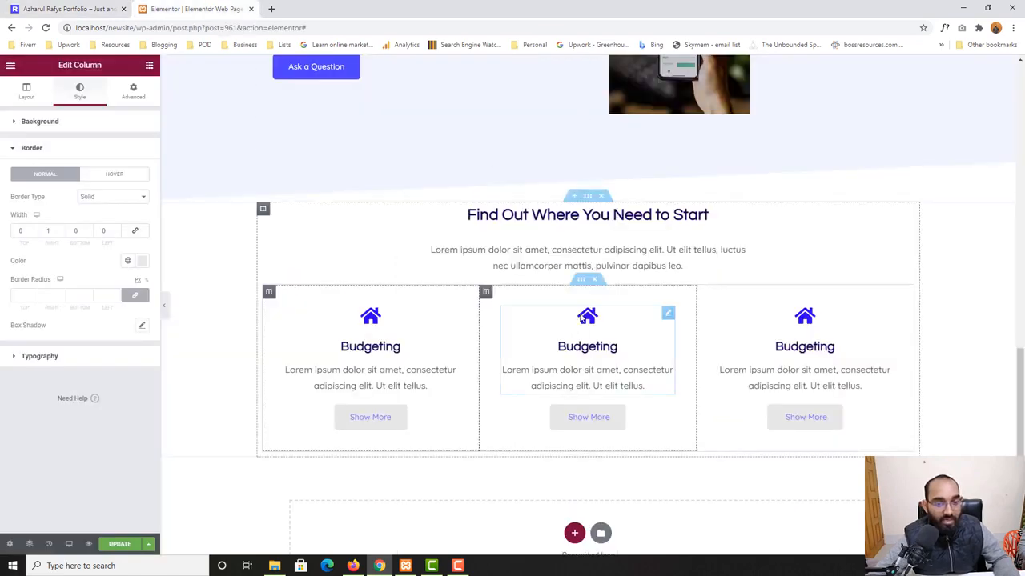
left_click(590, 319)
left_click(64, 205)
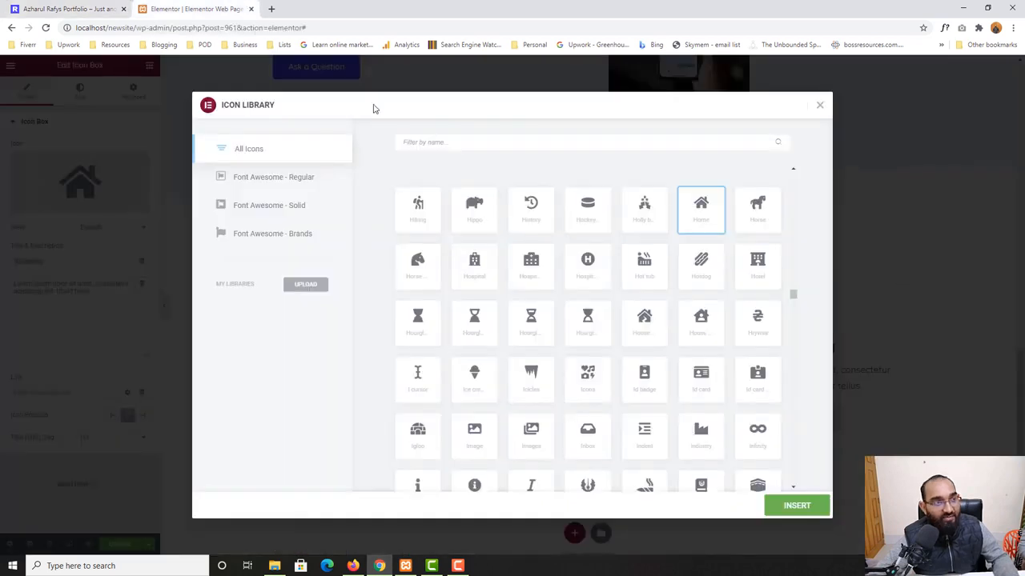
left_click(532, 142)
type("sa")
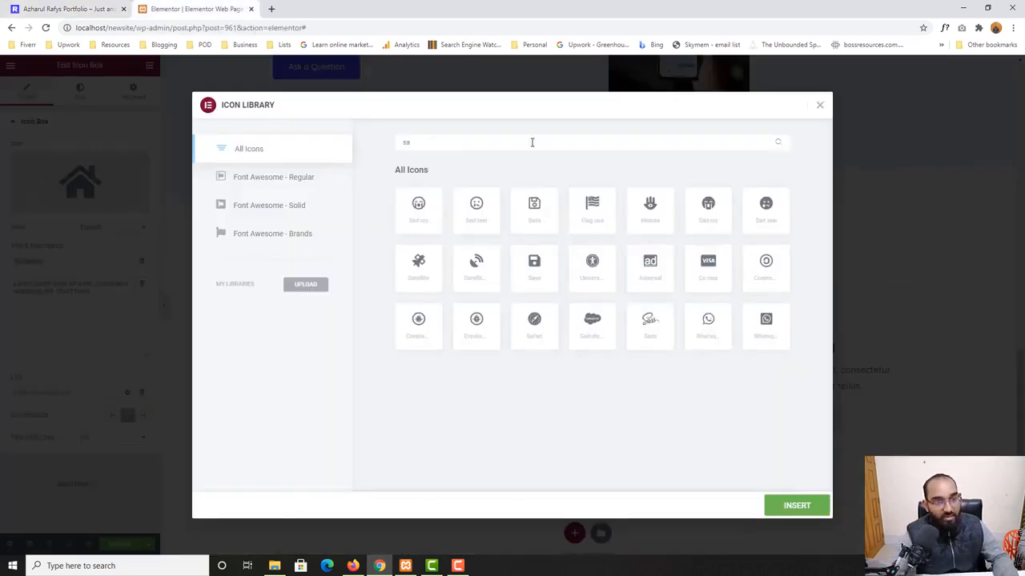
type("ve")
key("BackSpace")
key("BackSpace")
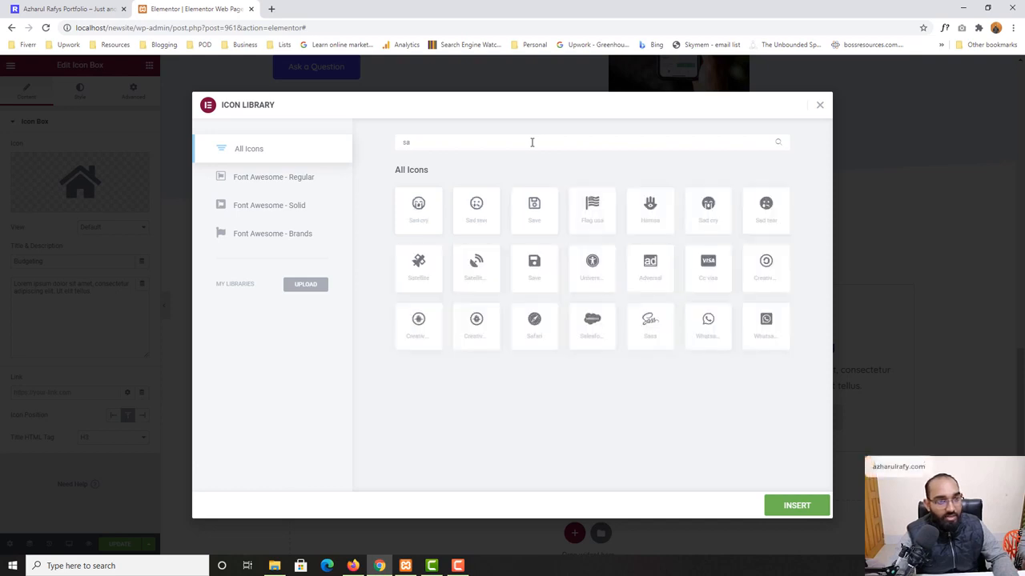
type("vin")
key("BackSpace")
key("BackSpace")
key("BackSpace")
key("BackSpace")
key("BackSpace")
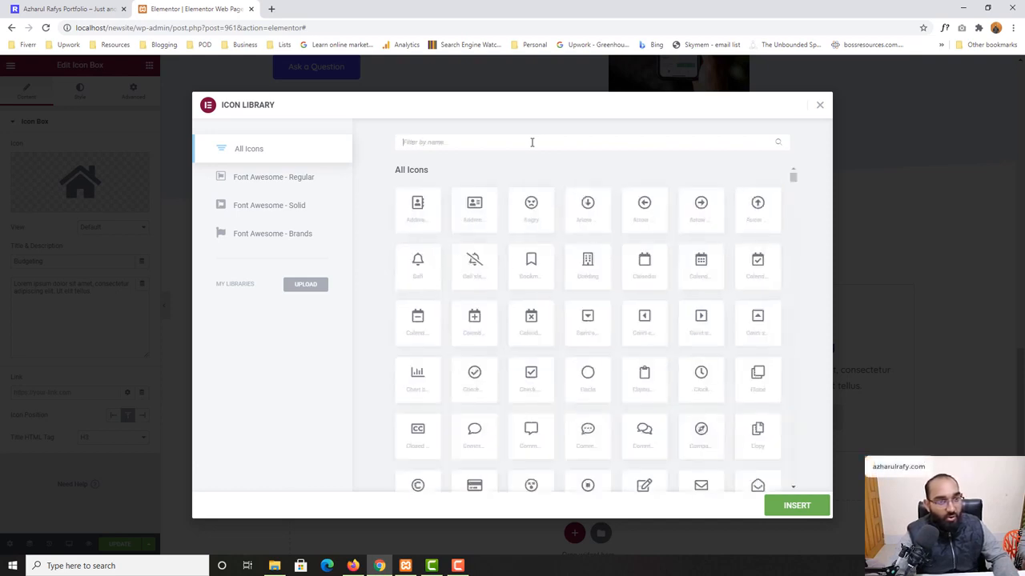
Search the icon library for "bank" and insert the piggy bank icon in the middle card.
type("bangk")
key("BackSpace")
key("BackSpace")
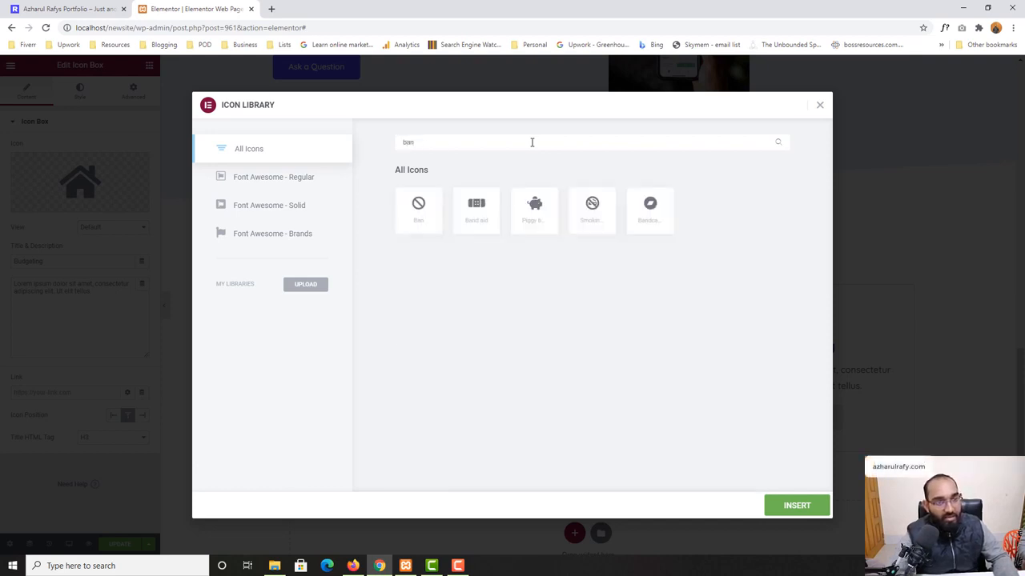
type("k")
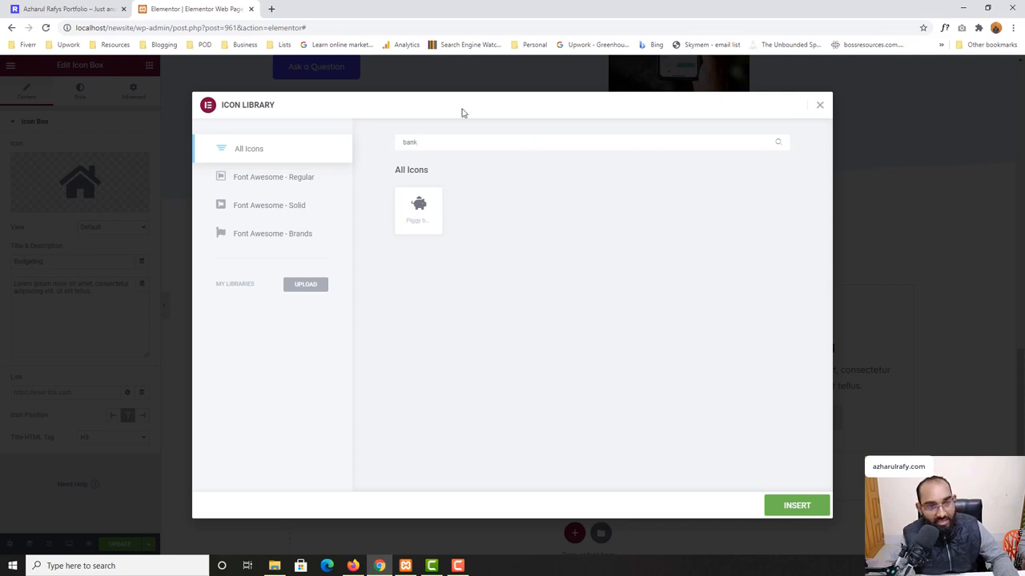
left_click(421, 207)
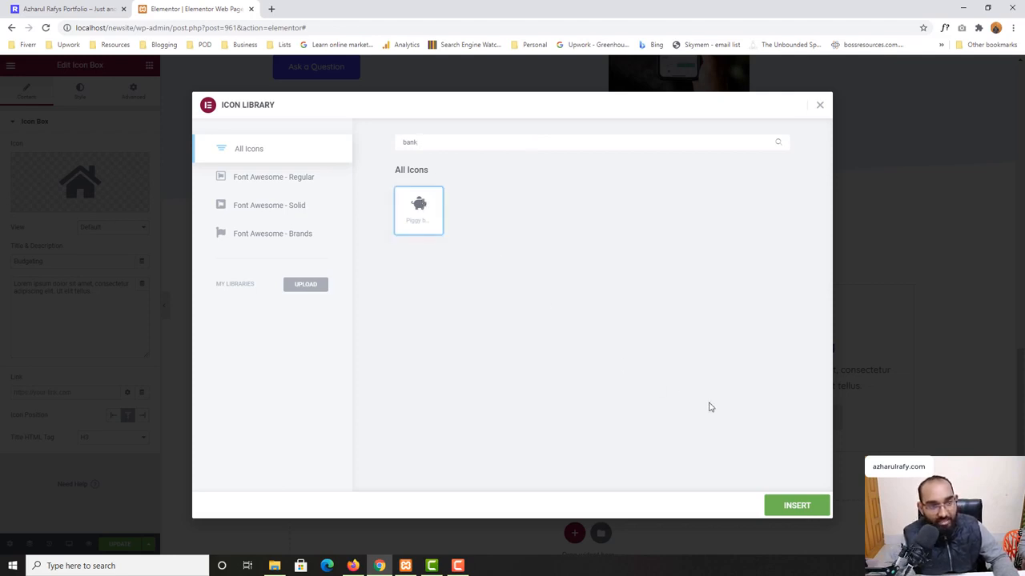
left_click(813, 507)
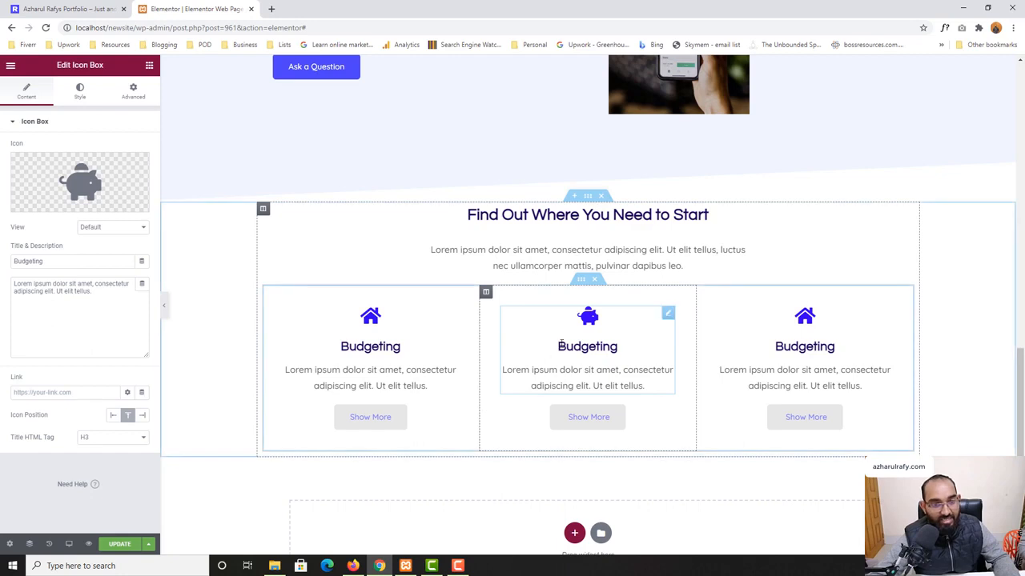
Set the middle card's title to "Saving" and compare its description with the homepage's Saving card.
left_click(50, 8)
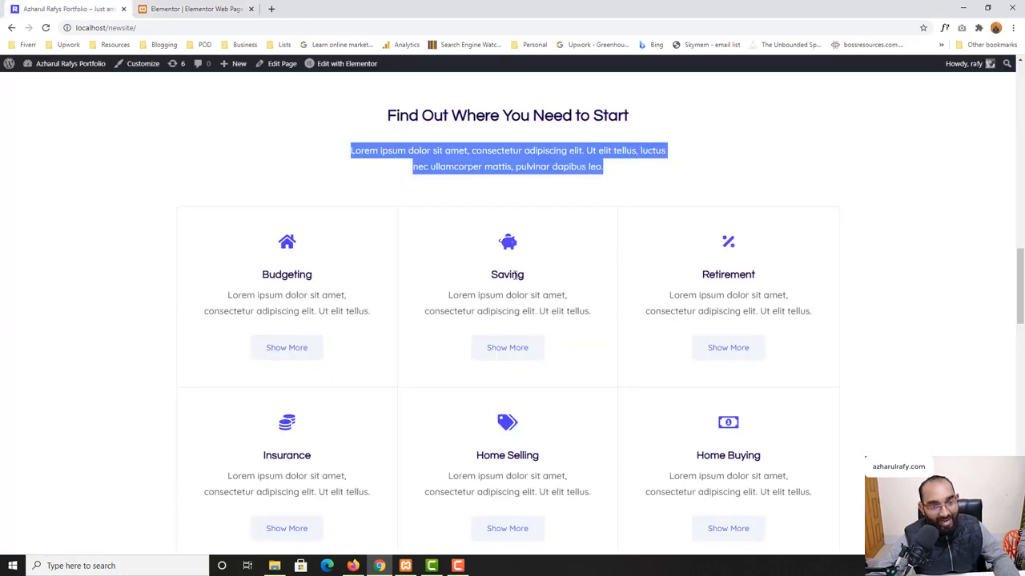
left_click(201, 7)
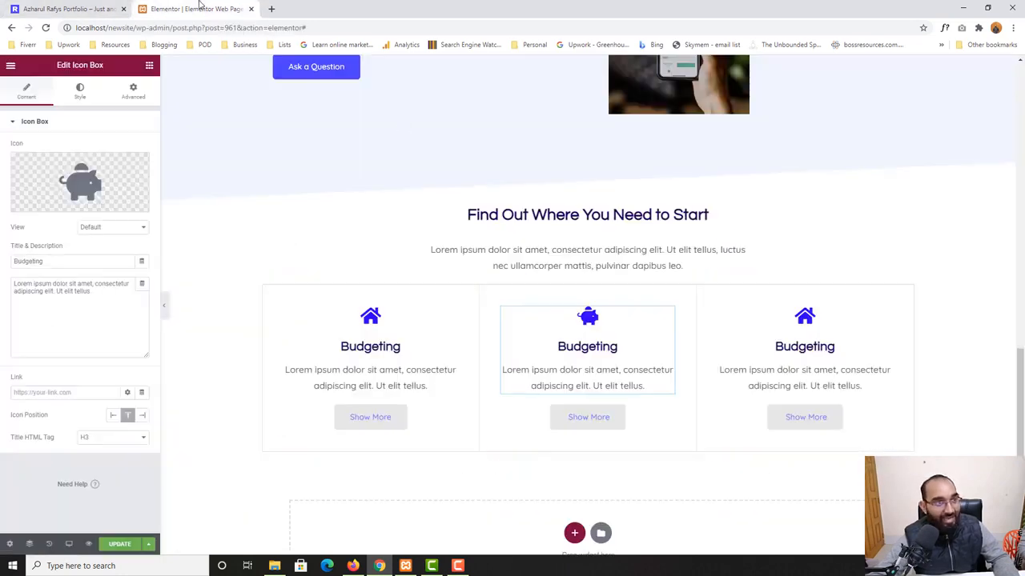
double_click(78, 267)
type("Saving")
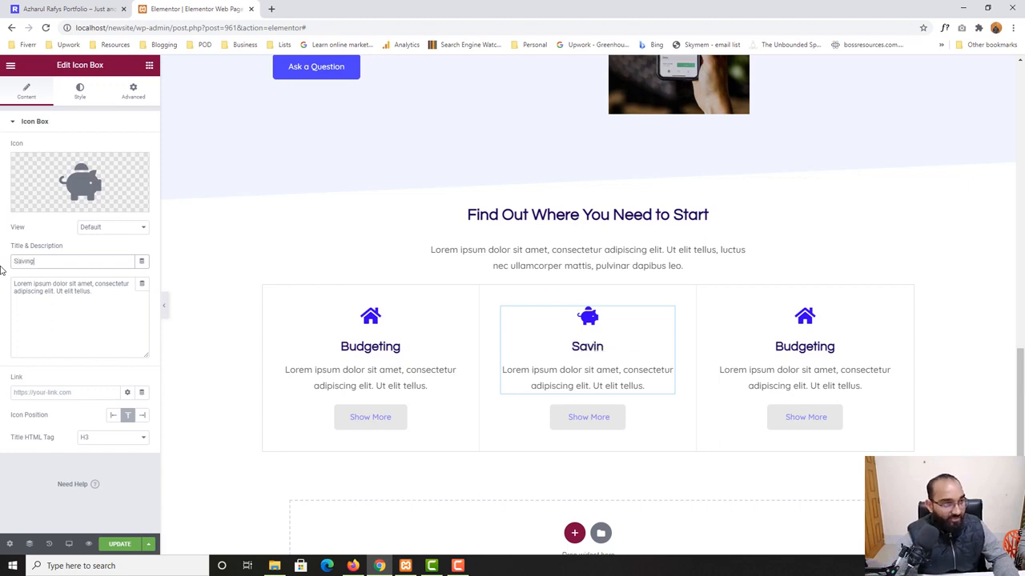
left_click(80, 8)
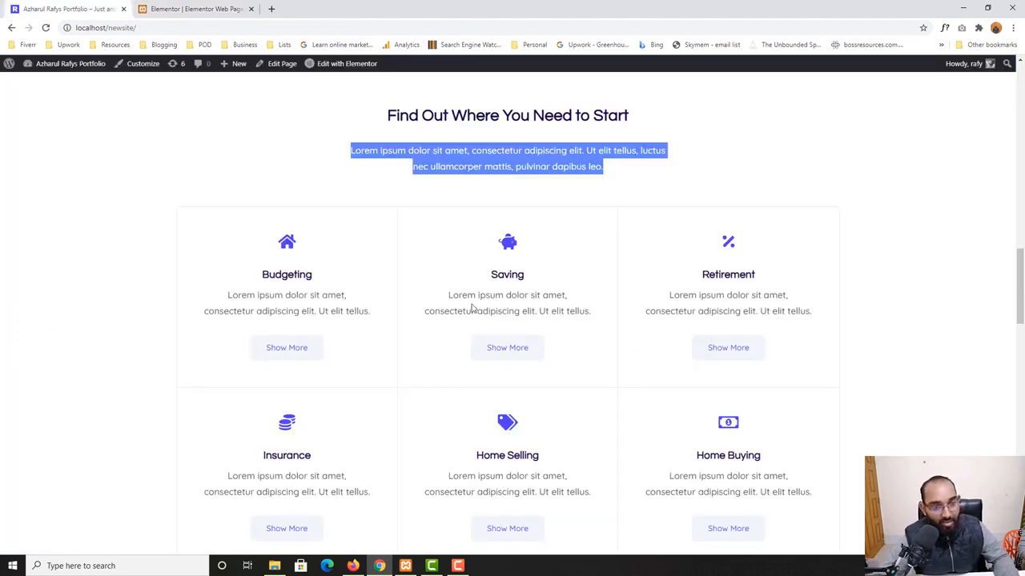
left_click_drag(449, 295, 590, 312)
left_click(197, 8)
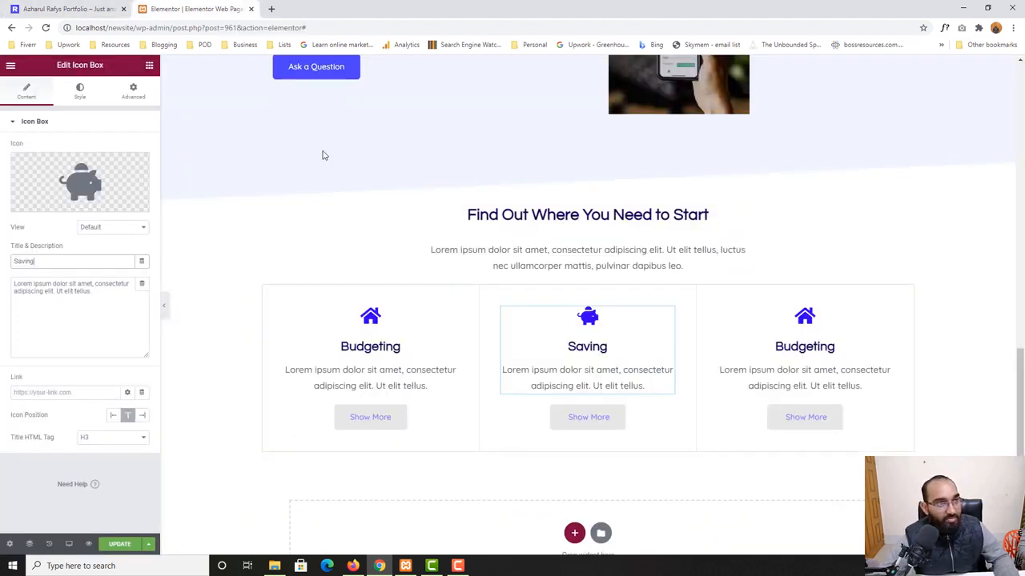
Copy the title "Retirement" from the third card on the homepage.
left_click(41, 7)
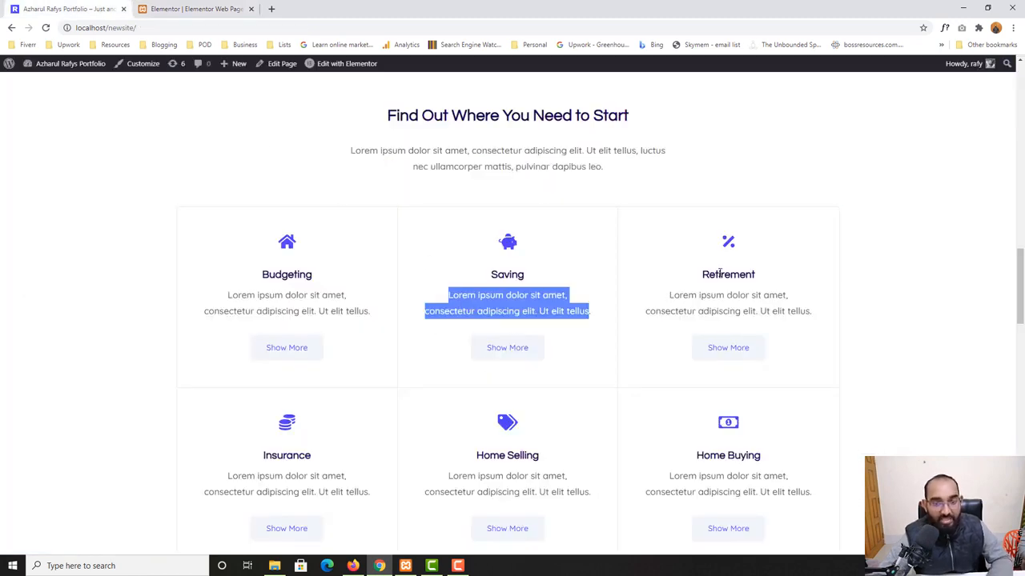
double_click(714, 275)
key("ctrl+c")
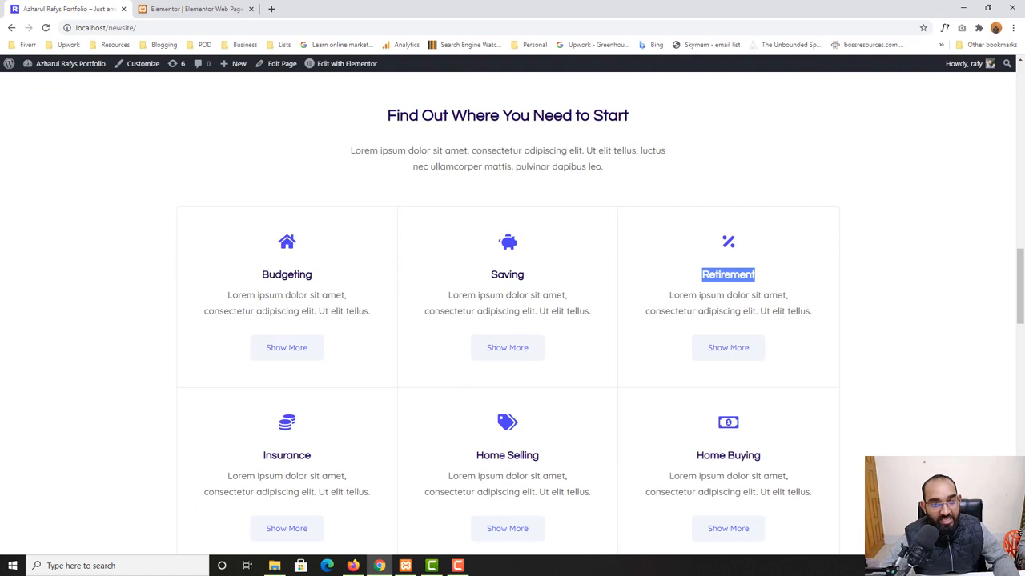
In the third card's icon box, find the percentage icon with "per", insert it, and paste "Retirement" as the title.
left_click(180, 8)
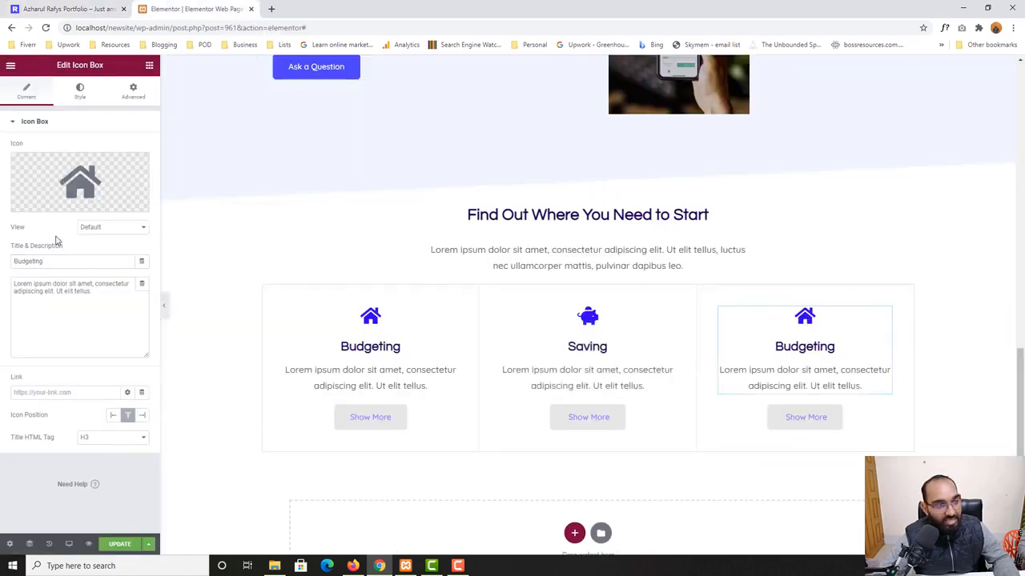
left_click(119, 200)
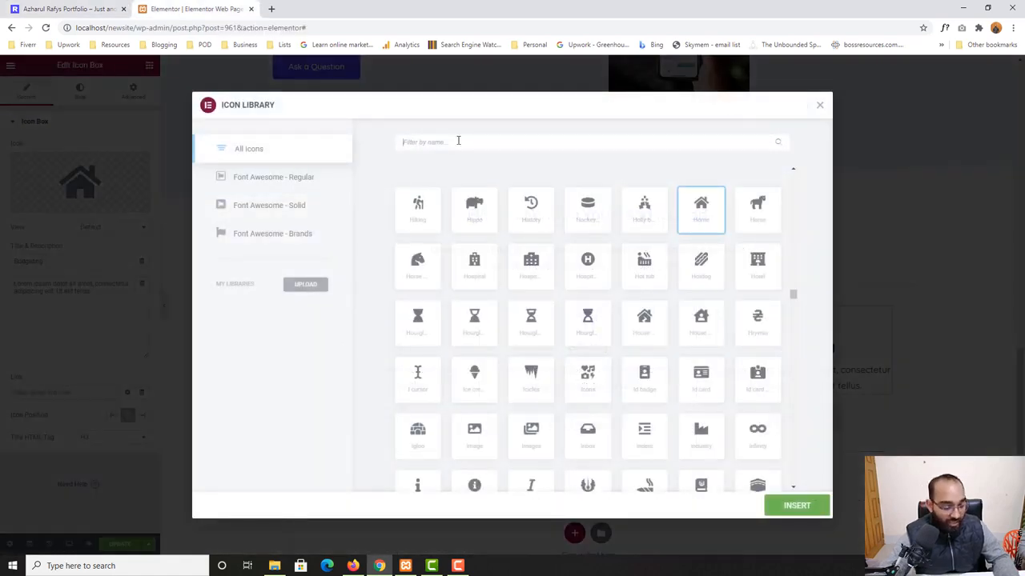
type("per")
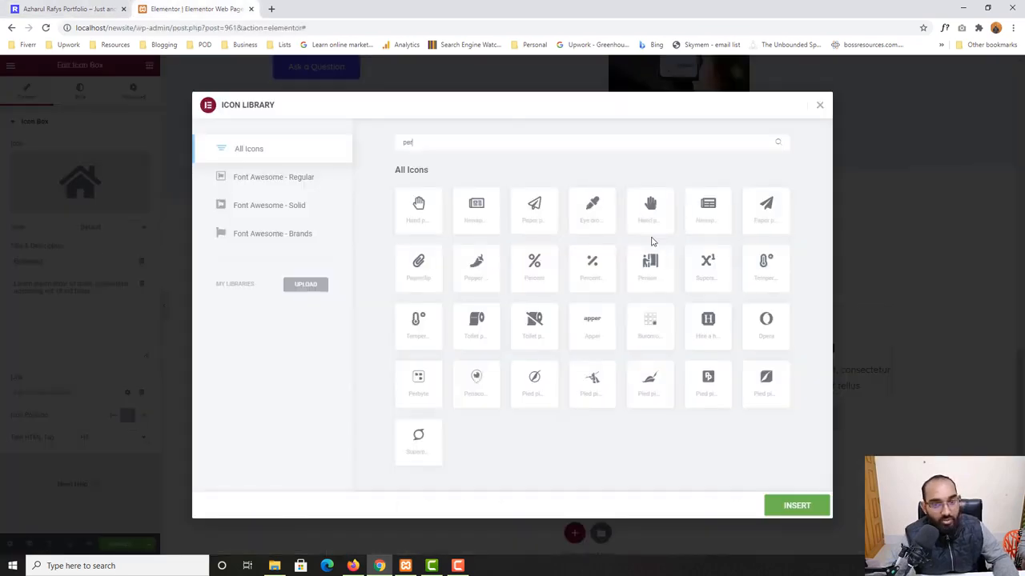
left_click(810, 506)
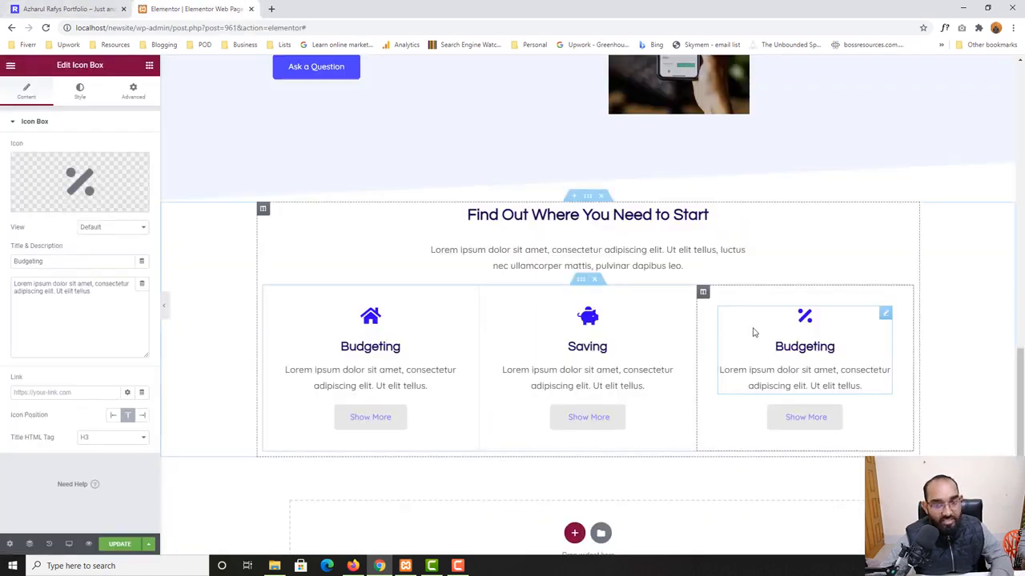
double_click(46, 262)
key("ctrl+v")
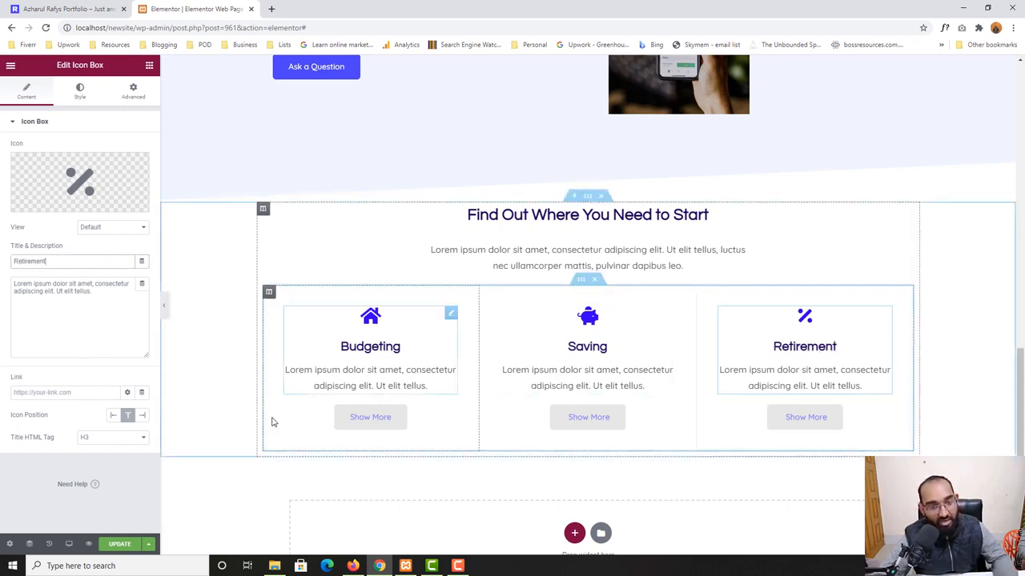
Examine the link setting of the Budgeting card's Show More button.
left_click(376, 419)
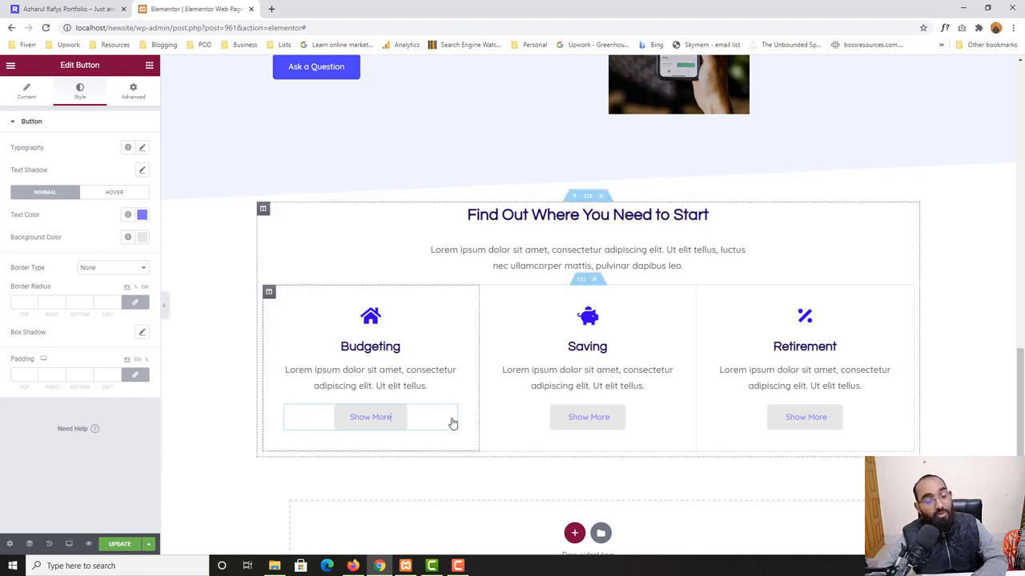
scroll(515, 361, "down", 1)
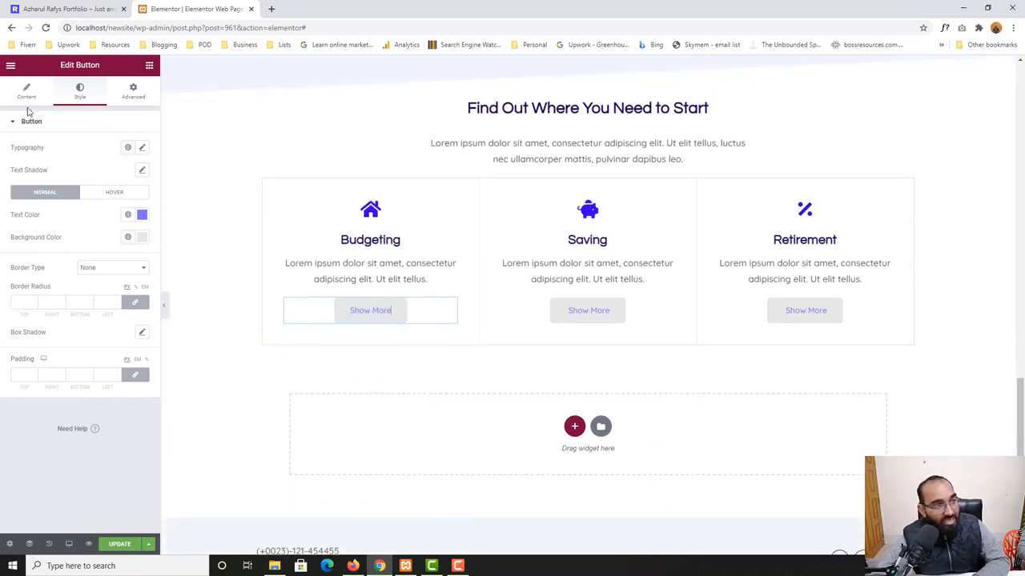
left_click(29, 104)
left_click(37, 205)
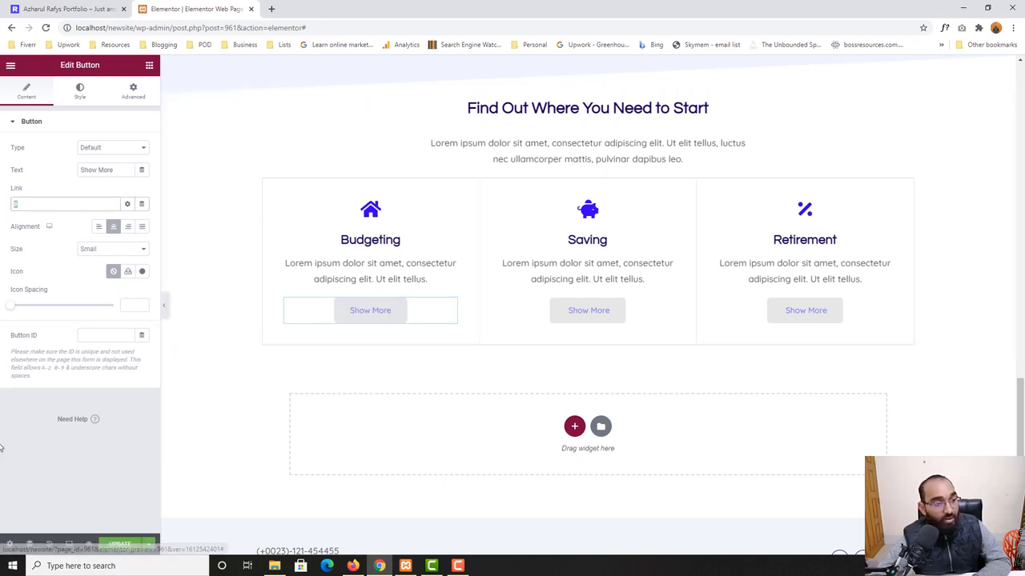
scroll(392, 272, "up", 1)
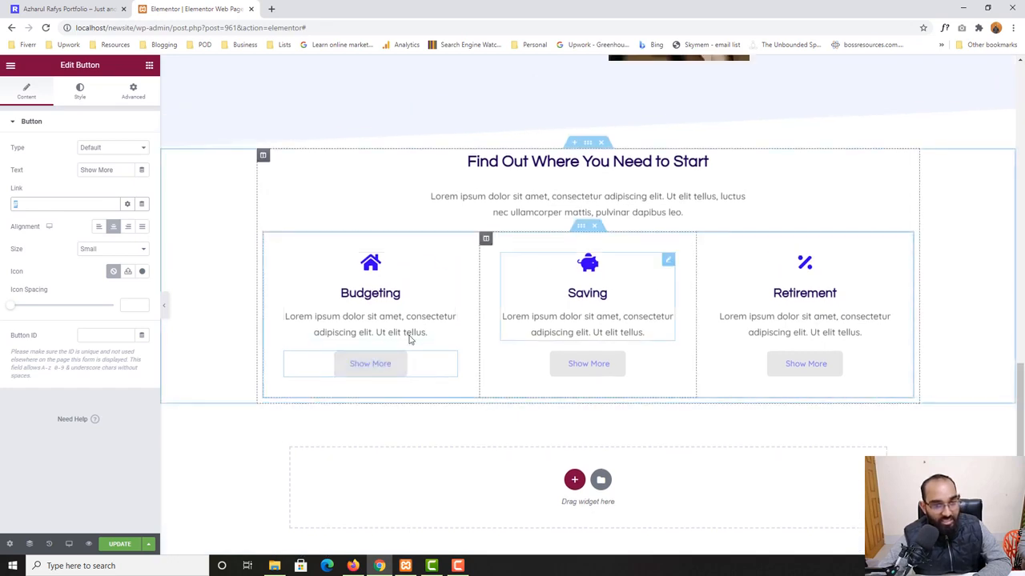
Check the homepage's second row of cards and duplicate the inner section holding the three cards.
left_click(72, 8)
scroll(54, 338, "down", 2)
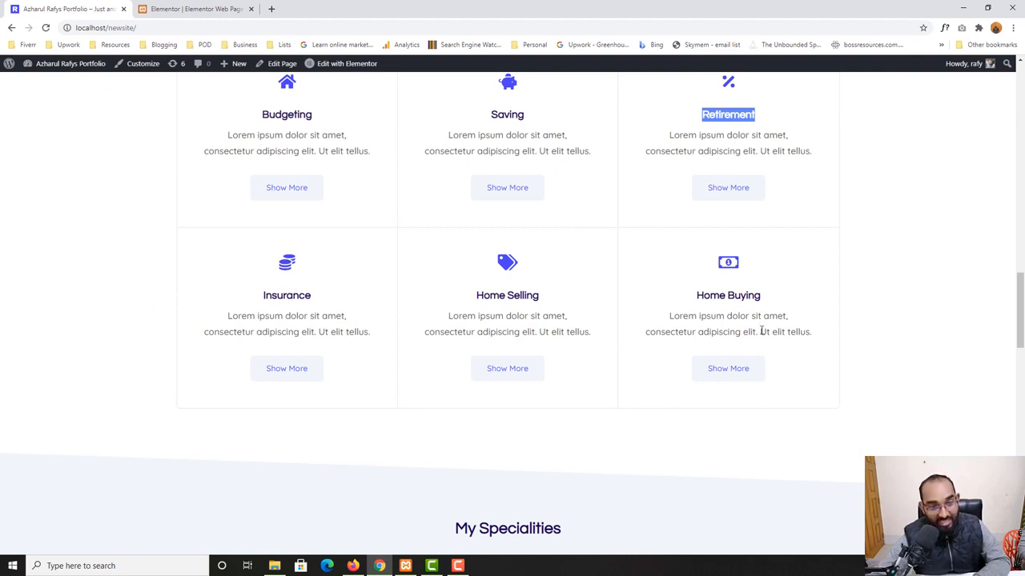
left_click(226, 8)
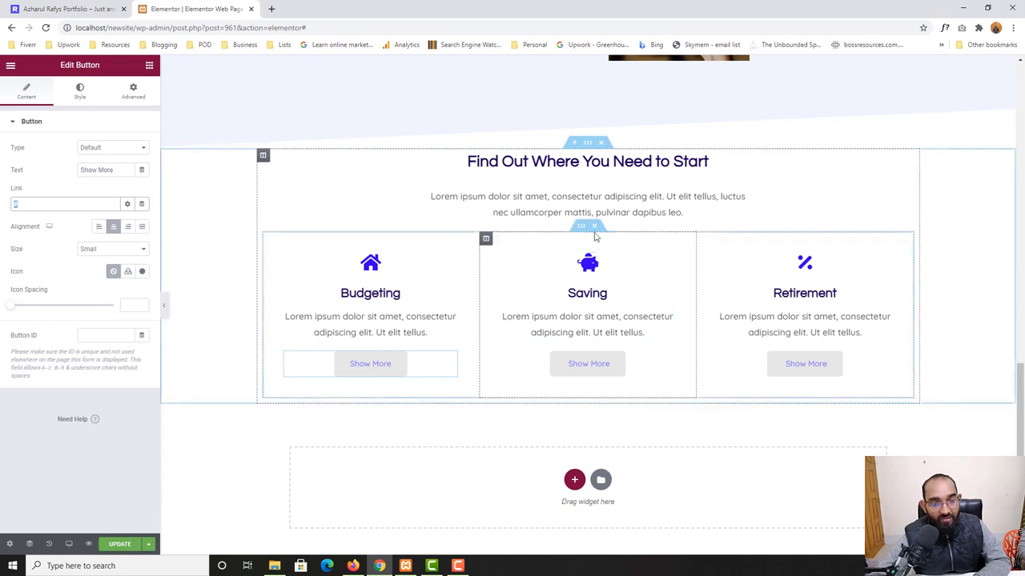
left_click(587, 226)
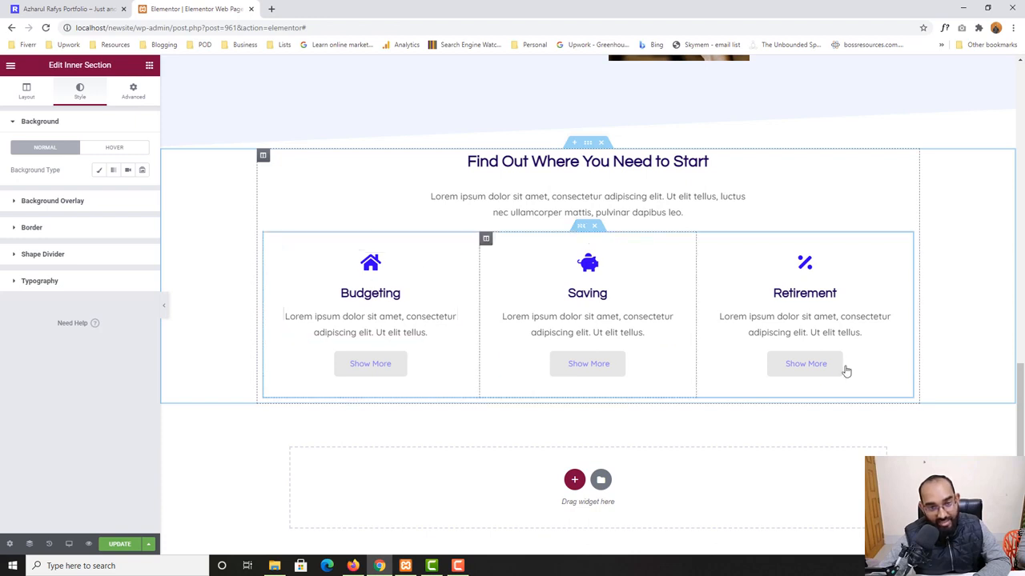
right_click(582, 231)
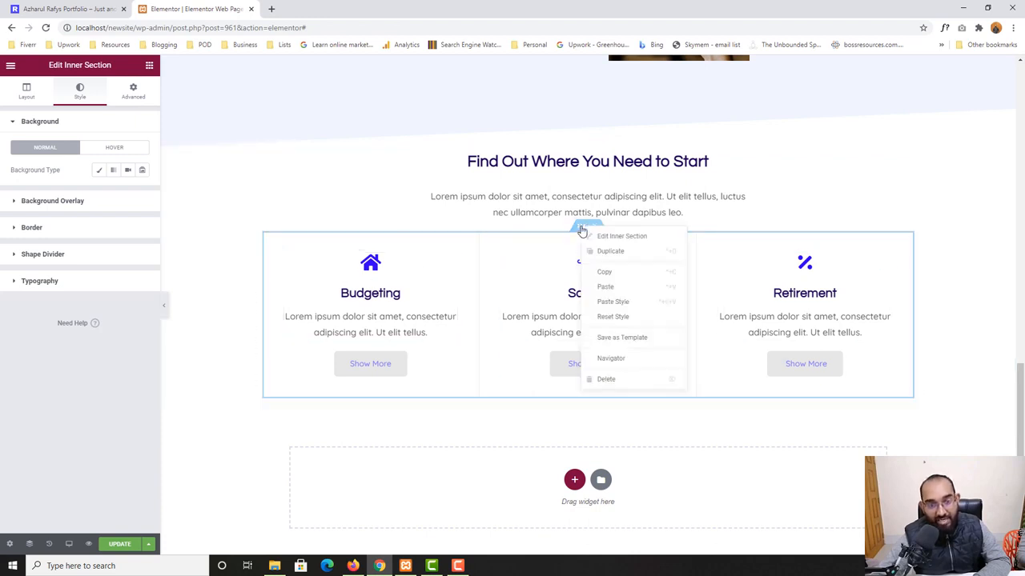
left_click(626, 253)
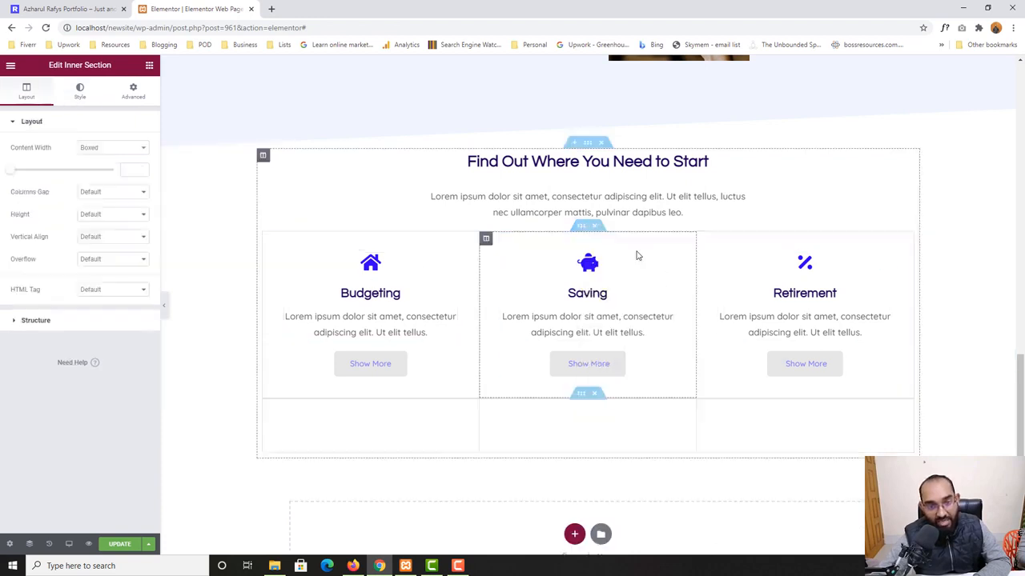
scroll(674, 416, "down", 2)
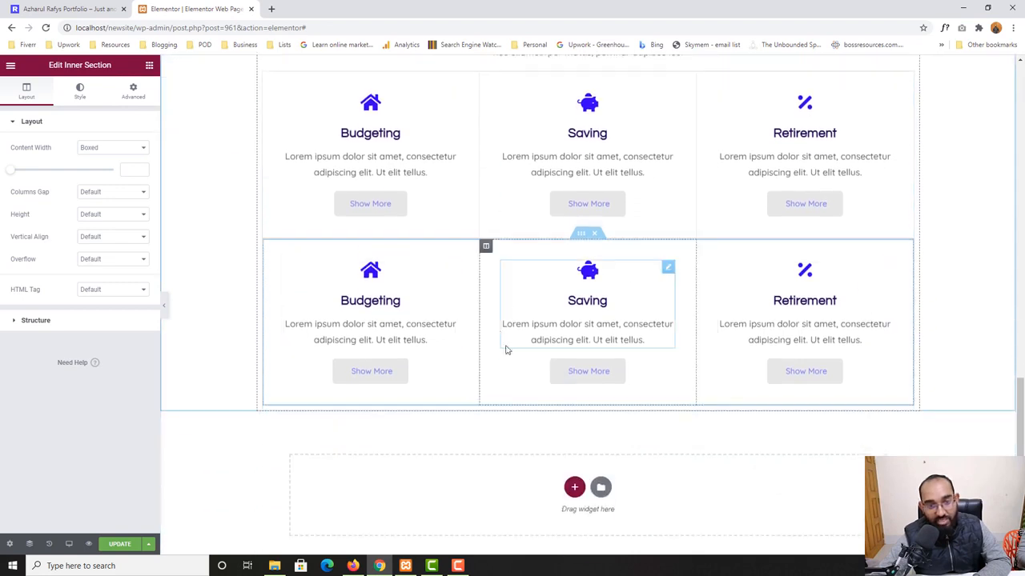
scroll(407, 390, "up", 1)
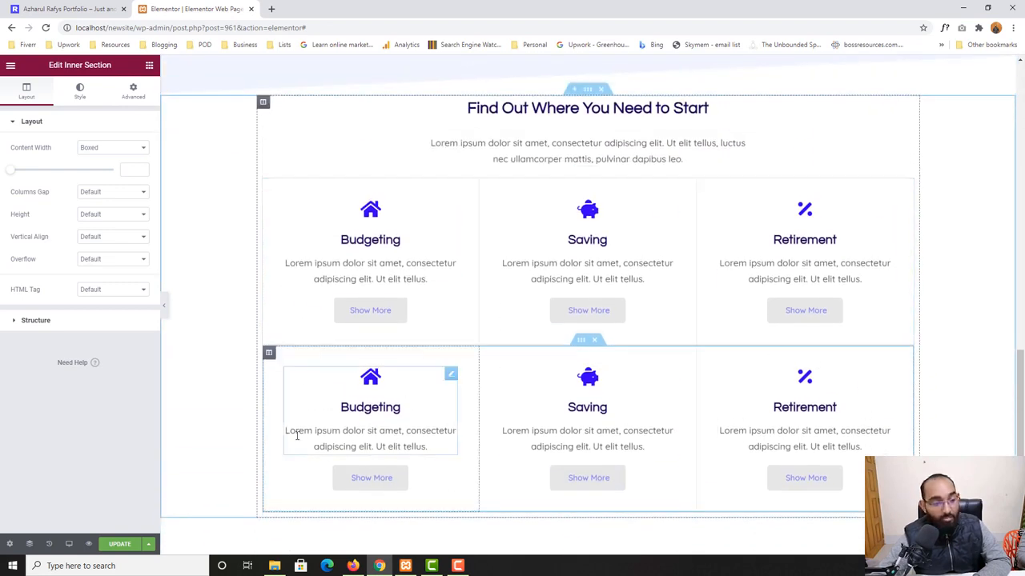
Update the page and preview both card rows, checking the border between them.
left_click(117, 546)
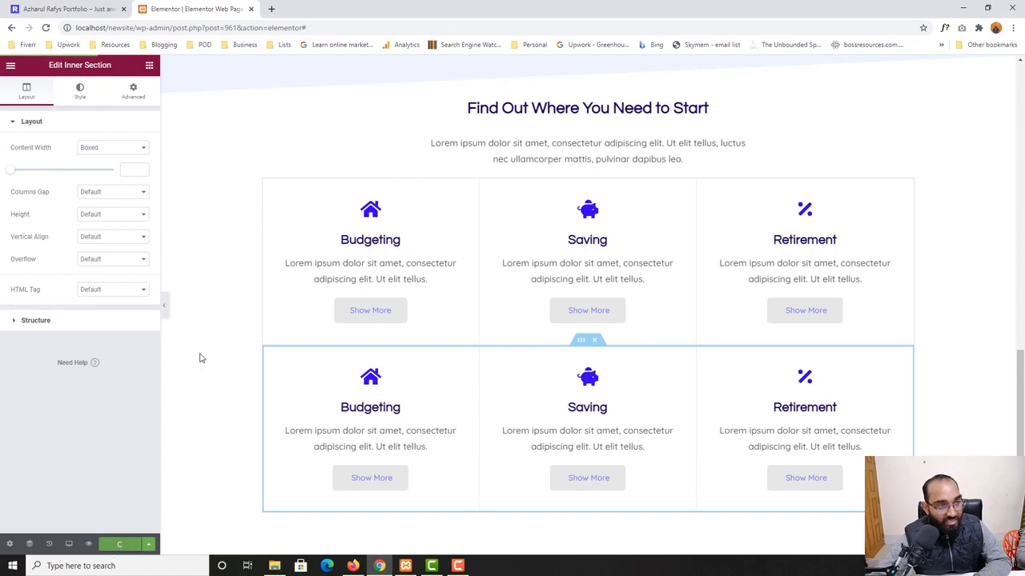
left_click(88, 544)
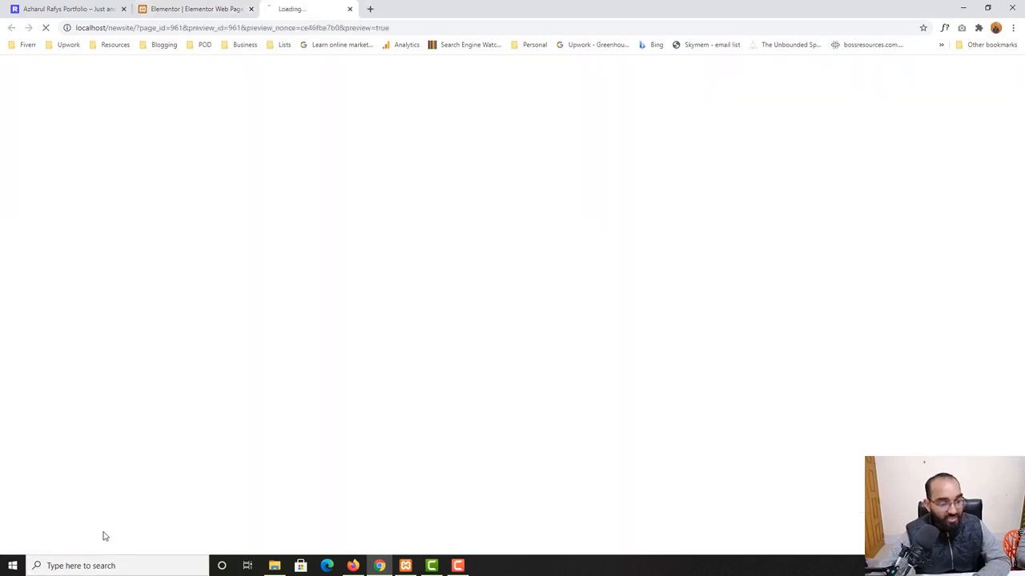
scroll(88, 393, "down", 20)
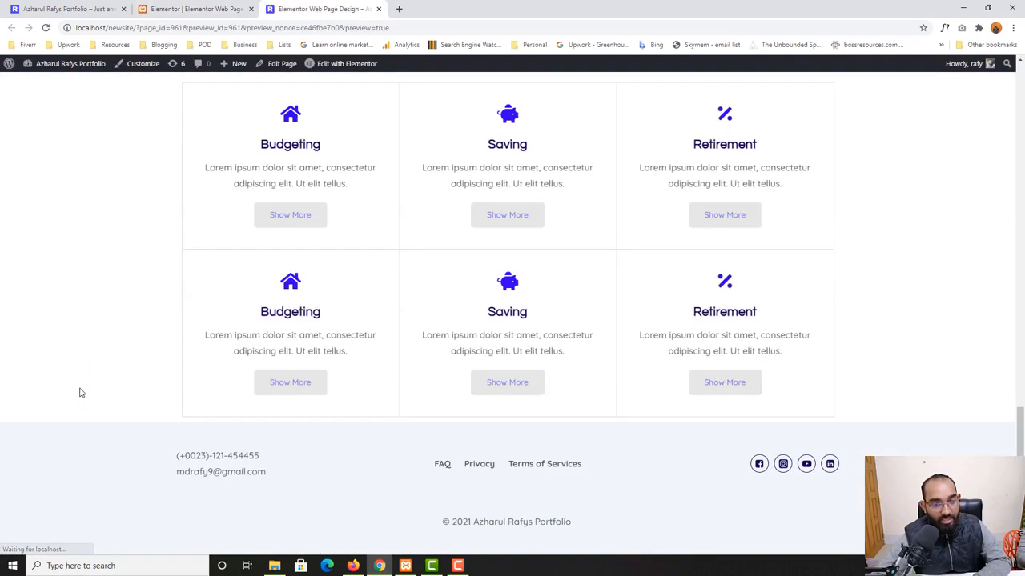
scroll(80, 392, "up", 1)
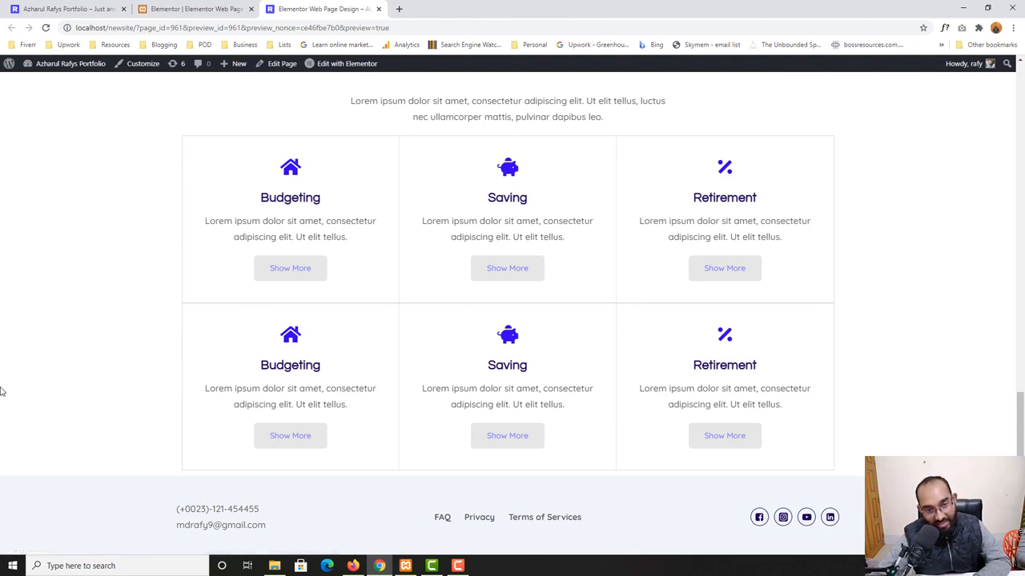
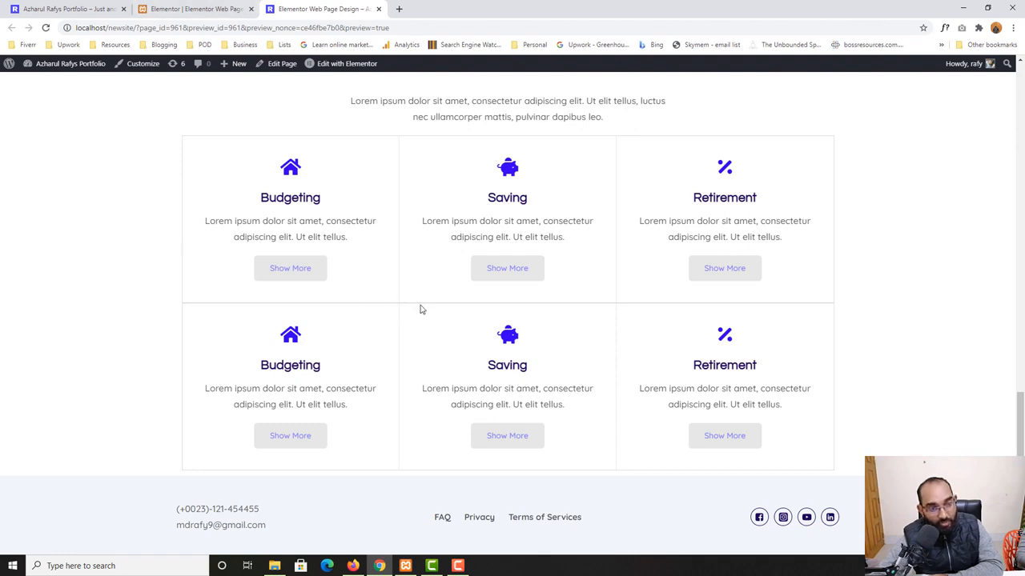
Return to the editor and open the border settings of the duplicated inner section.
left_click(236, 9)
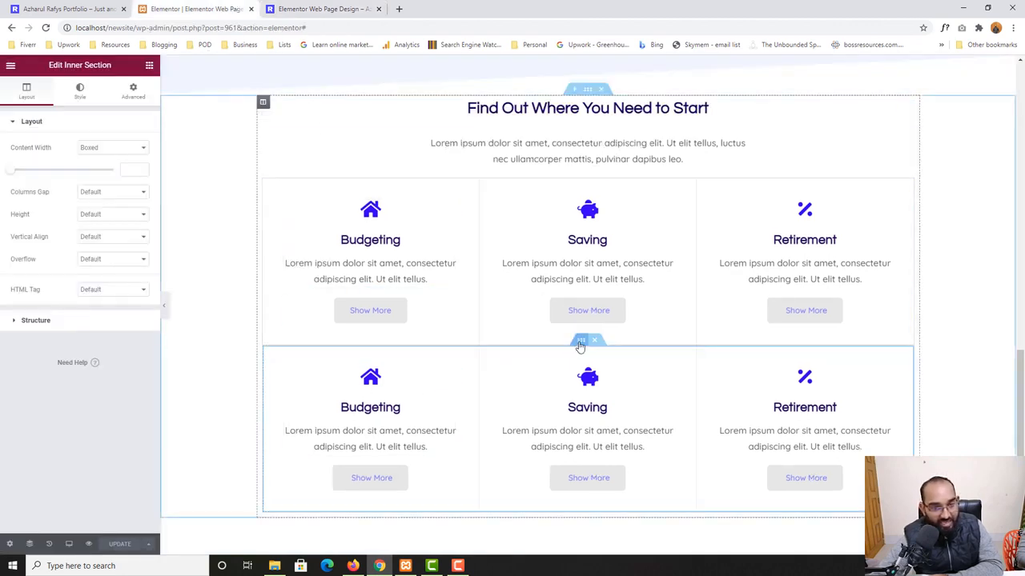
left_click(131, 99)
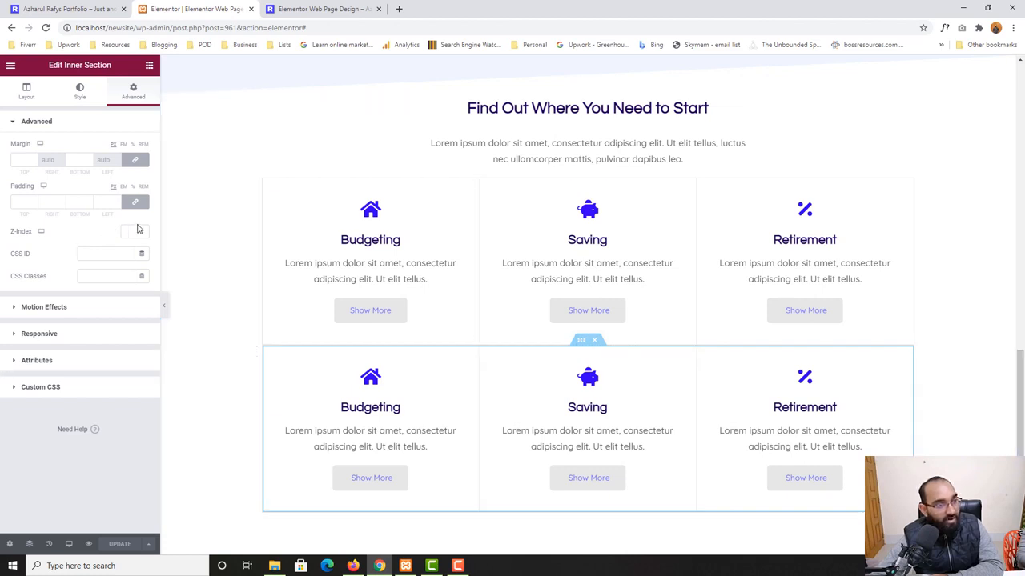
left_click(69, 102)
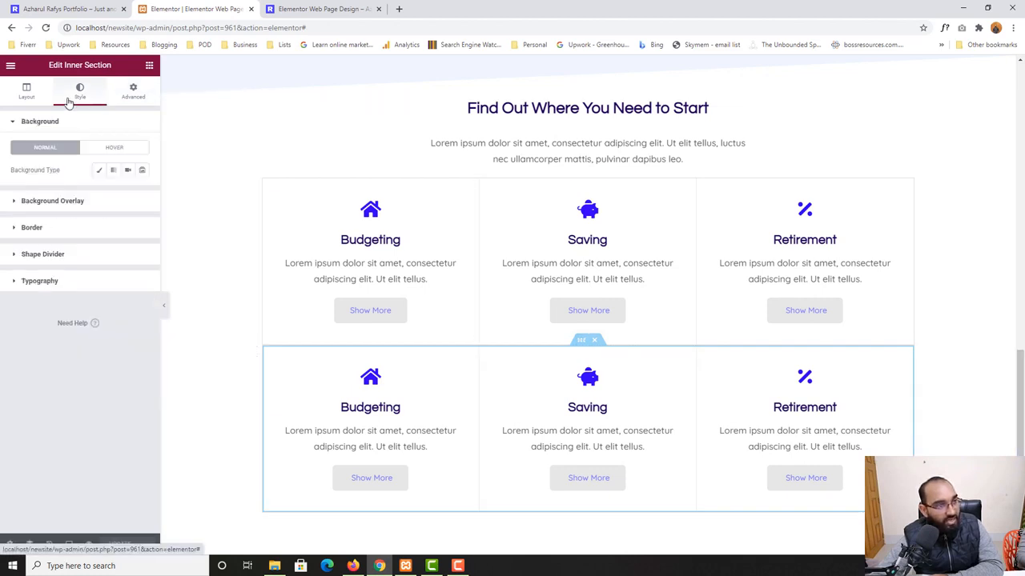
left_click(20, 227)
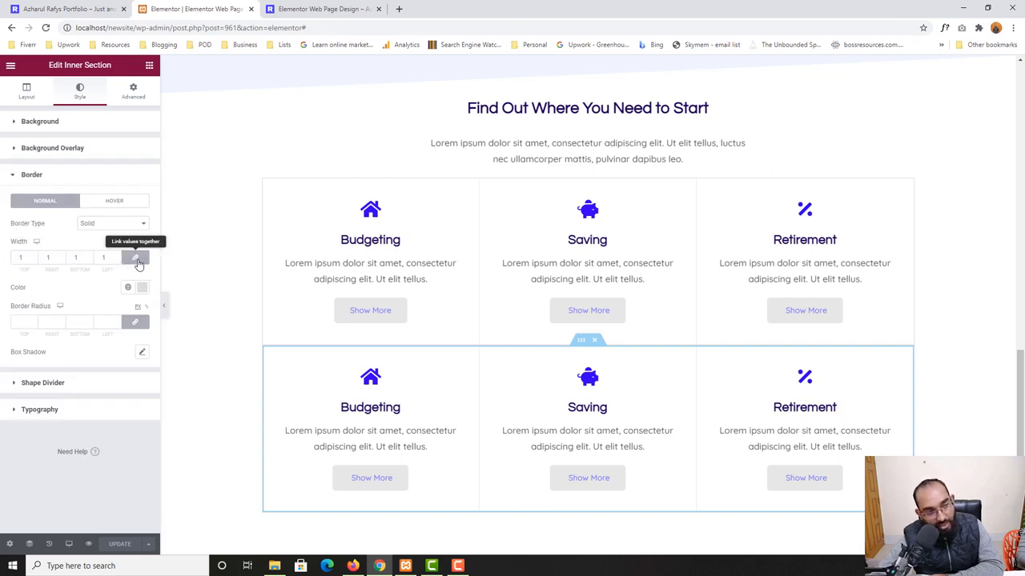
Unlink the lower card row's border widths, set its top border width to 0, update the page and check the preview.
left_click(137, 261)
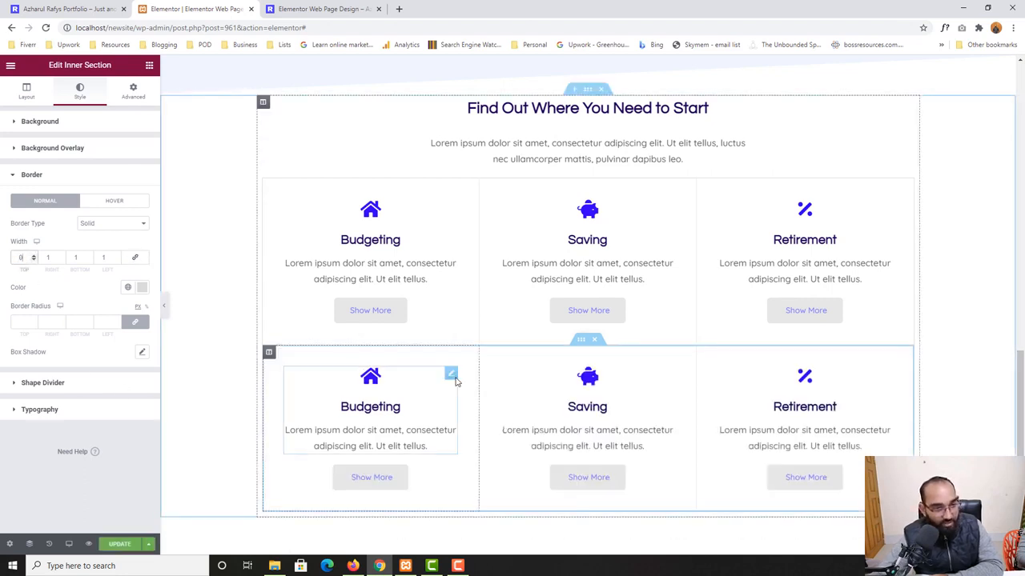
left_click(119, 544)
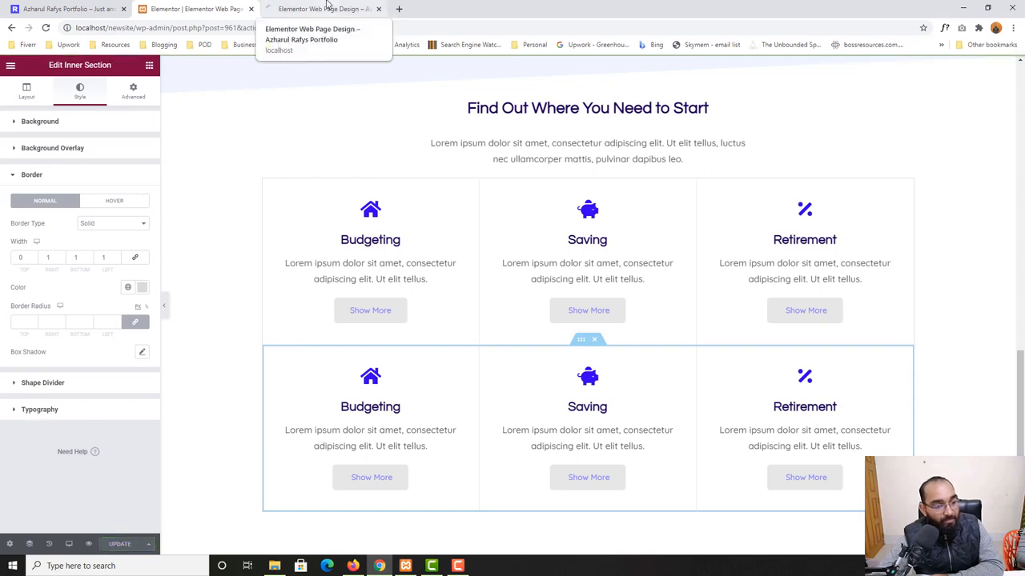
left_click(326, 8)
scroll(85, 361, "down", 15)
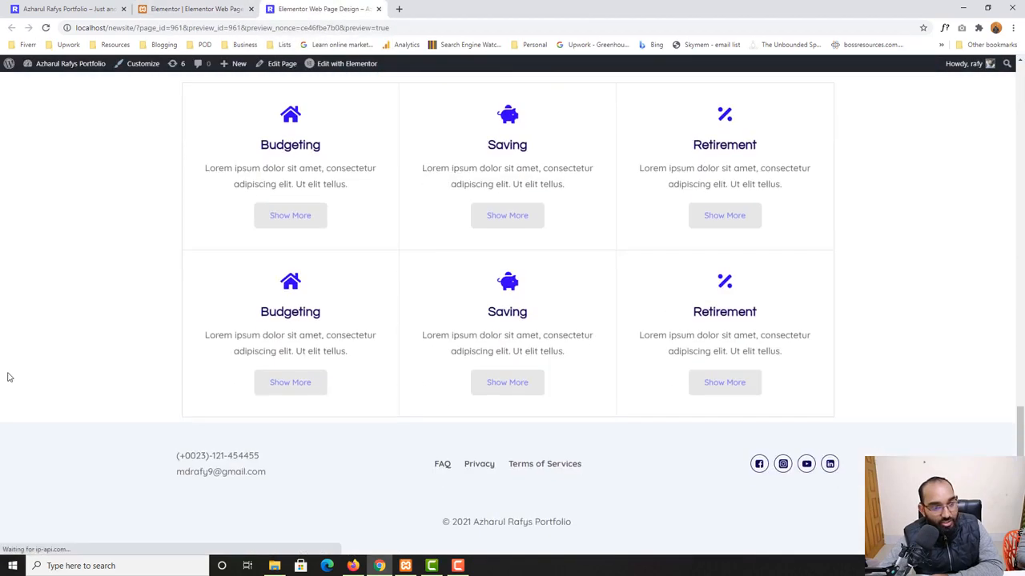
scroll(470, 344, "up", 1)
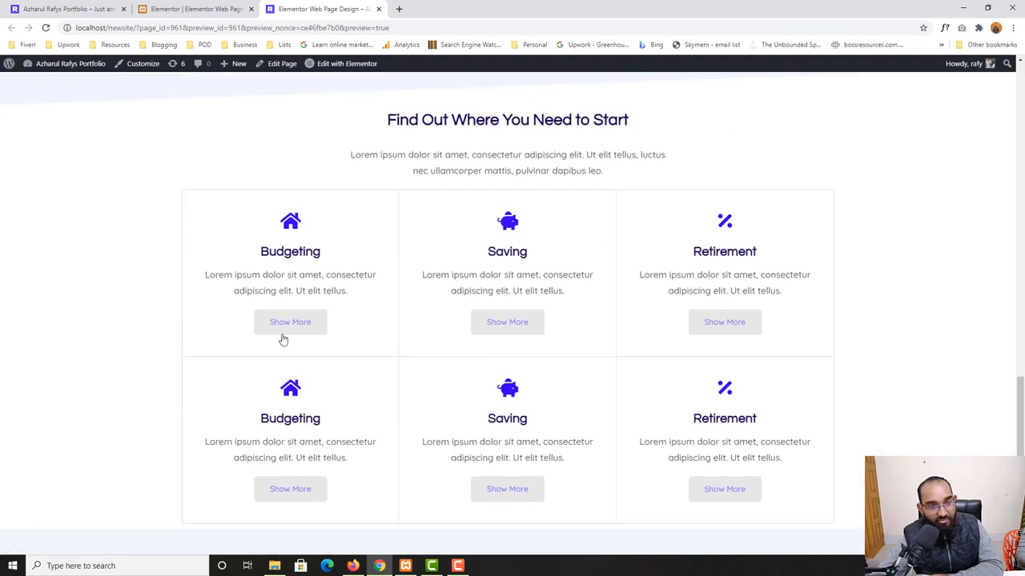
scroll(134, 312, "down", 2)
Review both card rows and the area around the "Find Out Where You Need to Start" section in the editor.
left_click(195, 8)
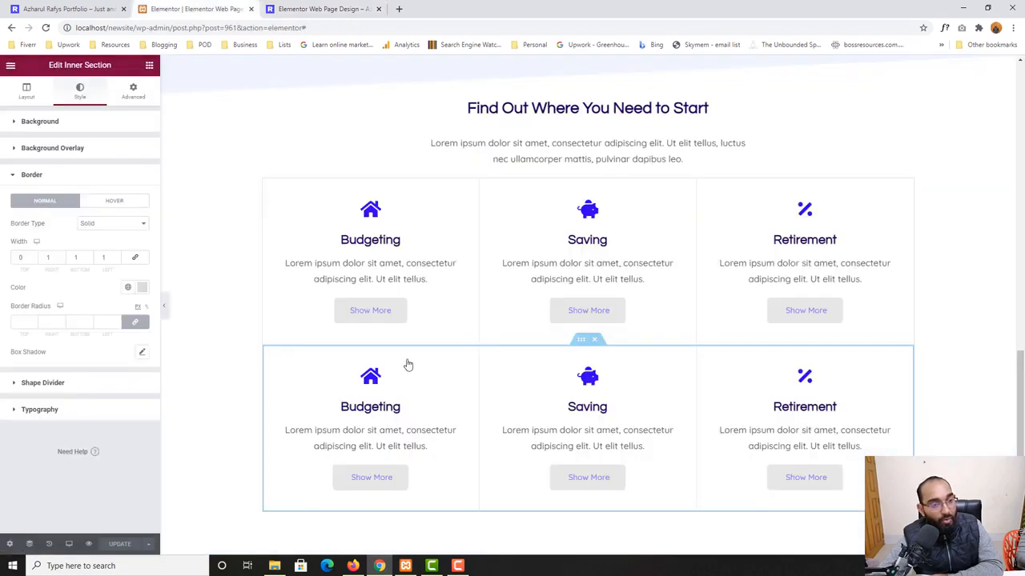
scroll(407, 365, "down", 2)
left_click(68, 8)
left_click(185, 9)
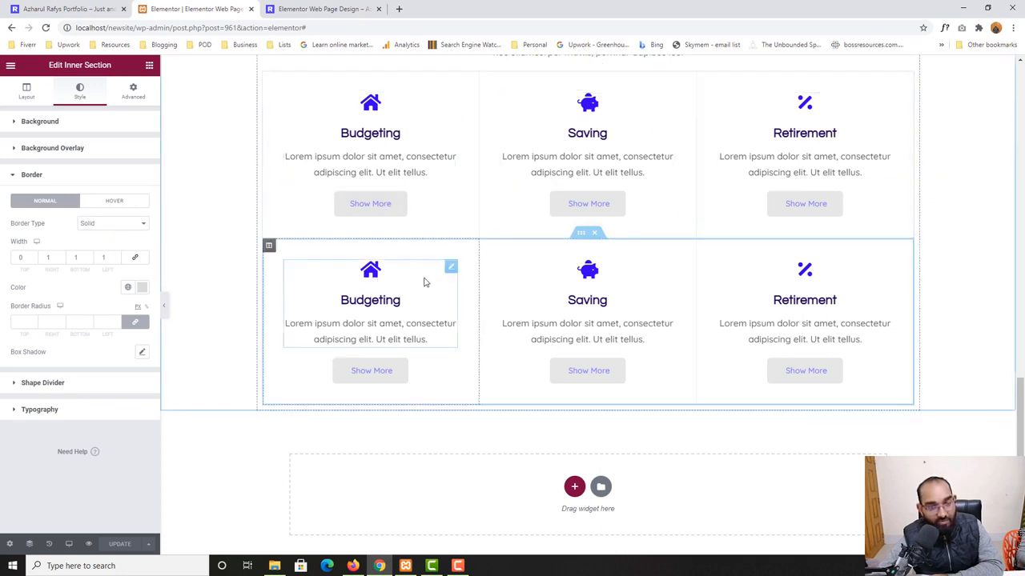
scroll(440, 277, "up", 2)
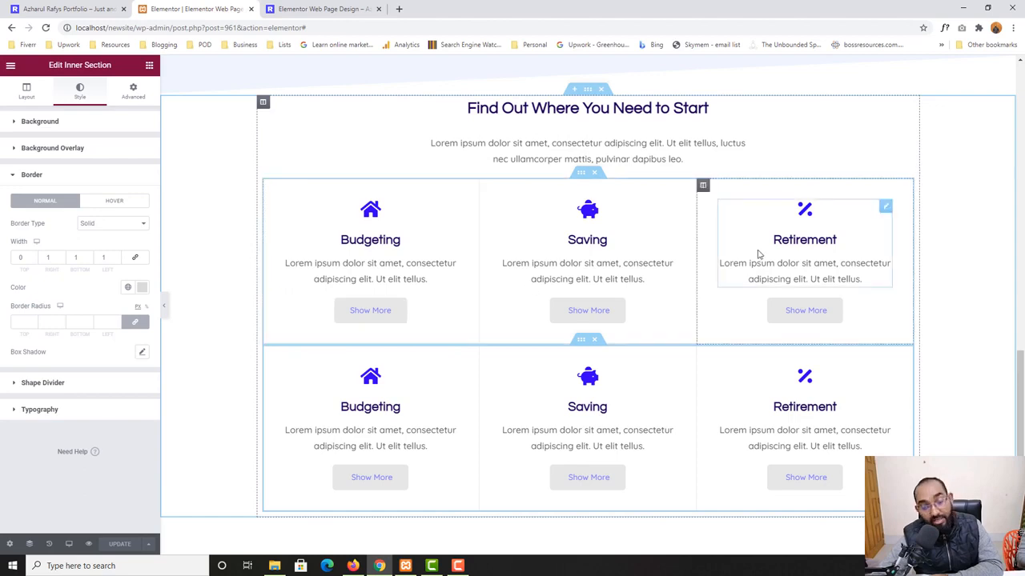
scroll(480, 304, "up", 2)
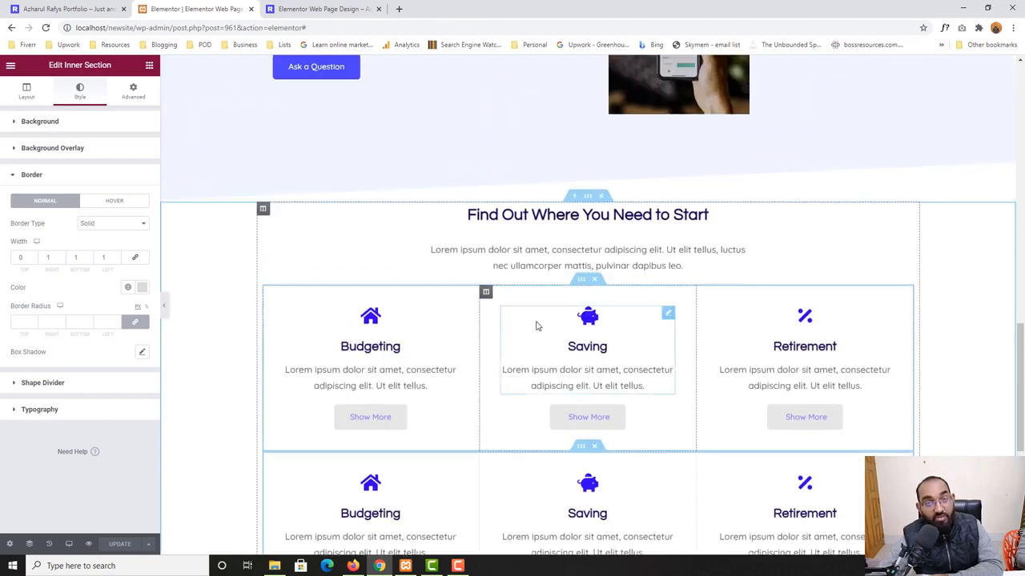
scroll(457, 304, "down", 1)
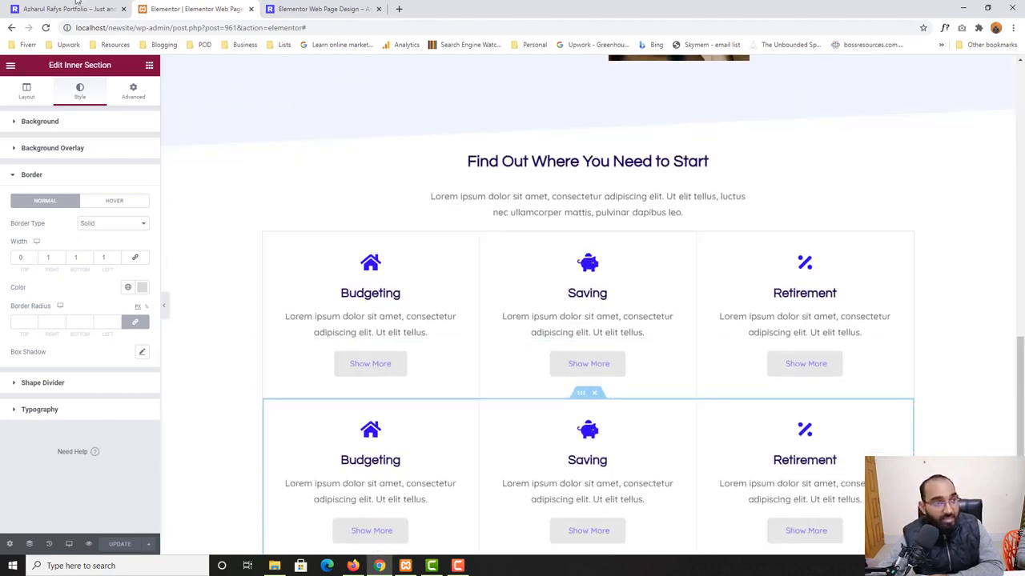
Compare the spacing above and below the cards section on the reference home page with the preview page.
left_click(77, 7)
scroll(186, 320, "up", 5)
scroll(423, 194, "down", 1)
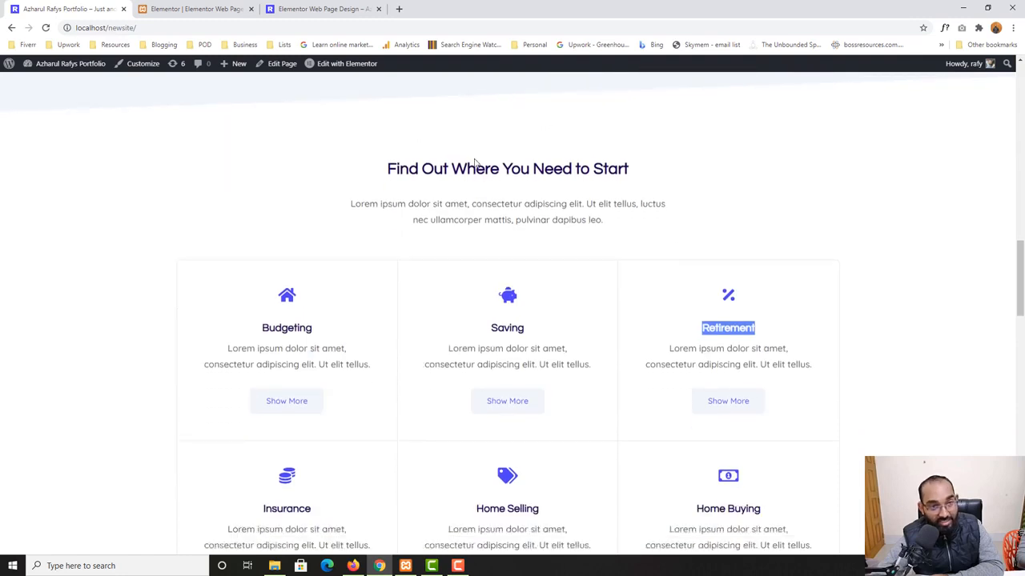
scroll(475, 163, "up", 1)
scroll(445, 200, "down", 6)
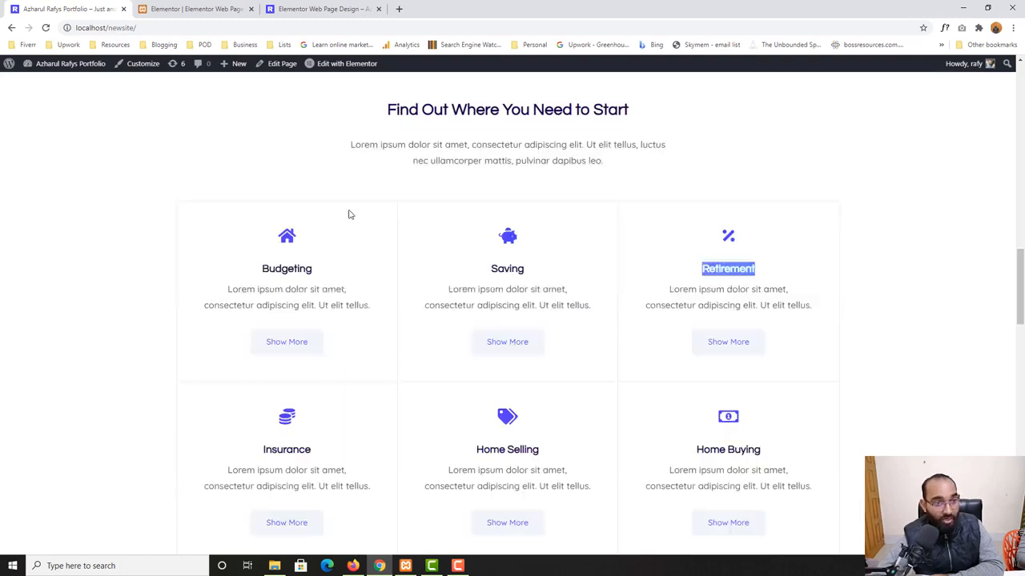
scroll(453, 314, "up", 6)
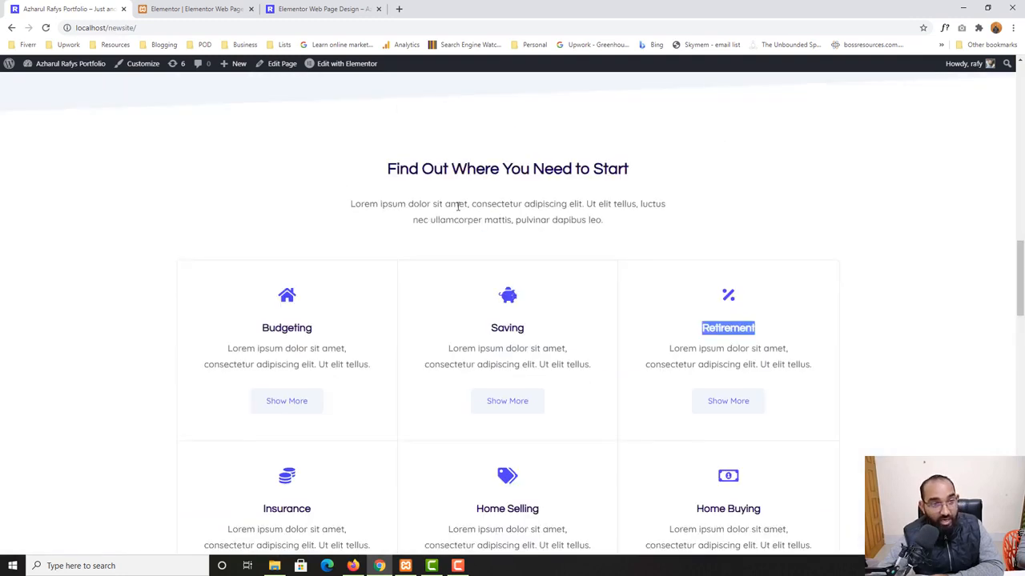
scroll(458, 400, "down", 4)
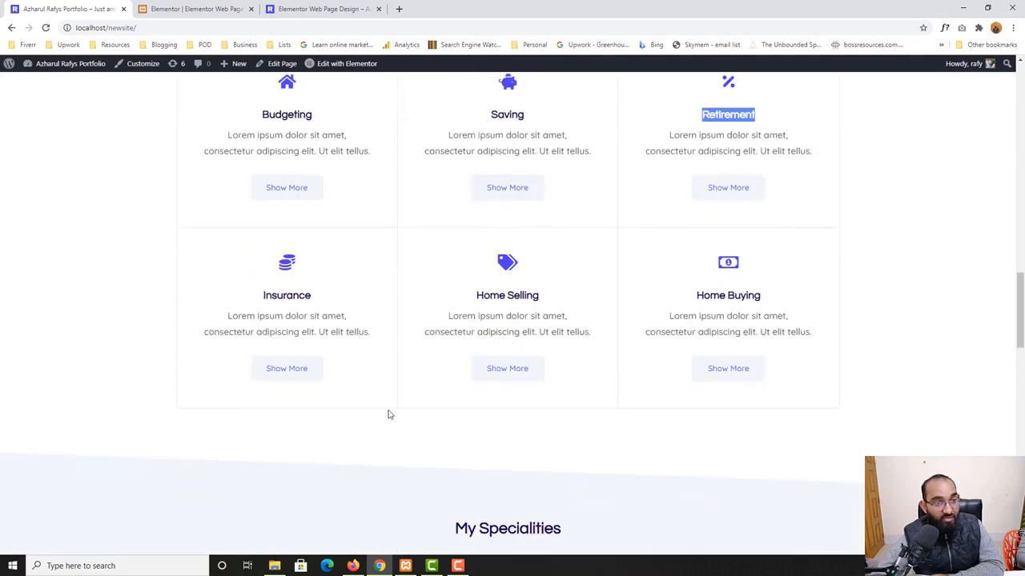
left_click(296, 7)
scroll(188, 312, "up", 3)
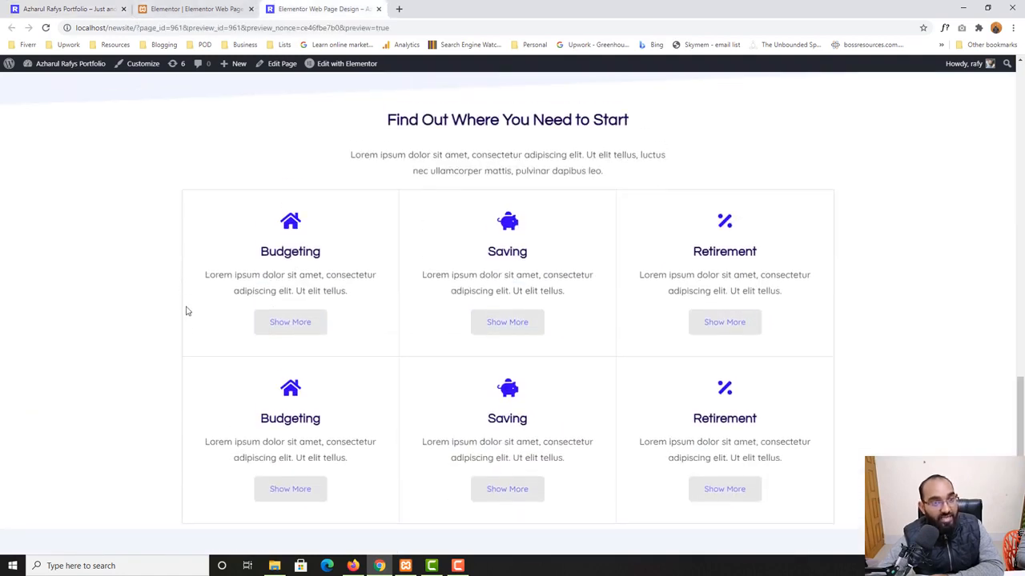
Set the "Find Out Where You Need to Start" section's top and bottom padding to 100 px and update the page.
left_click(196, 9)
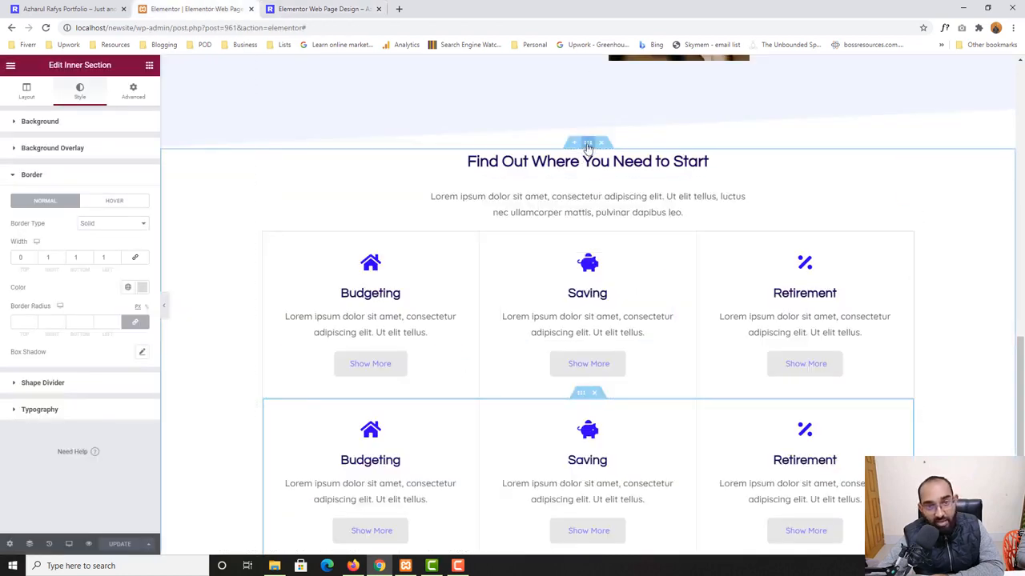
left_click(588, 144)
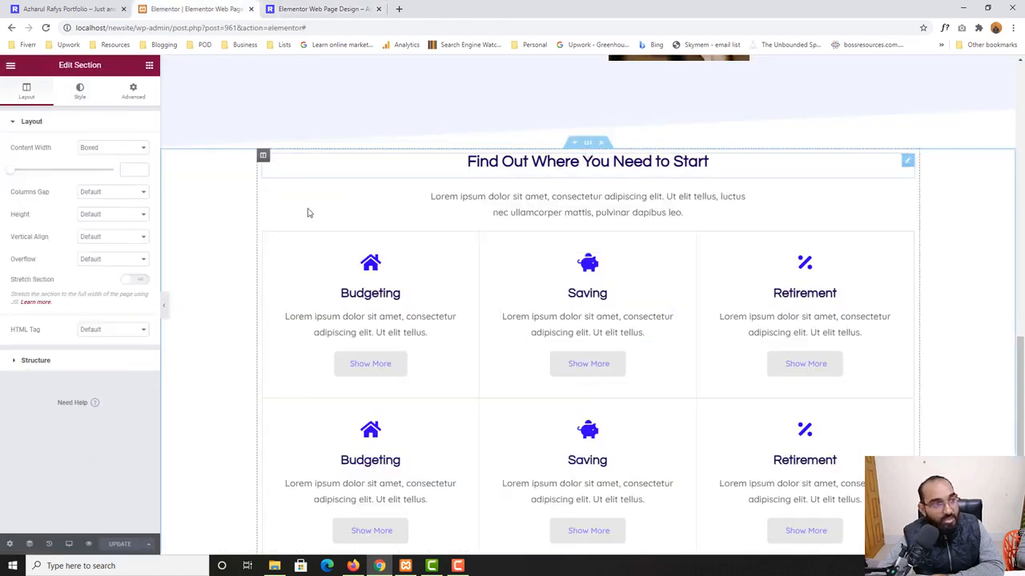
left_click(134, 97)
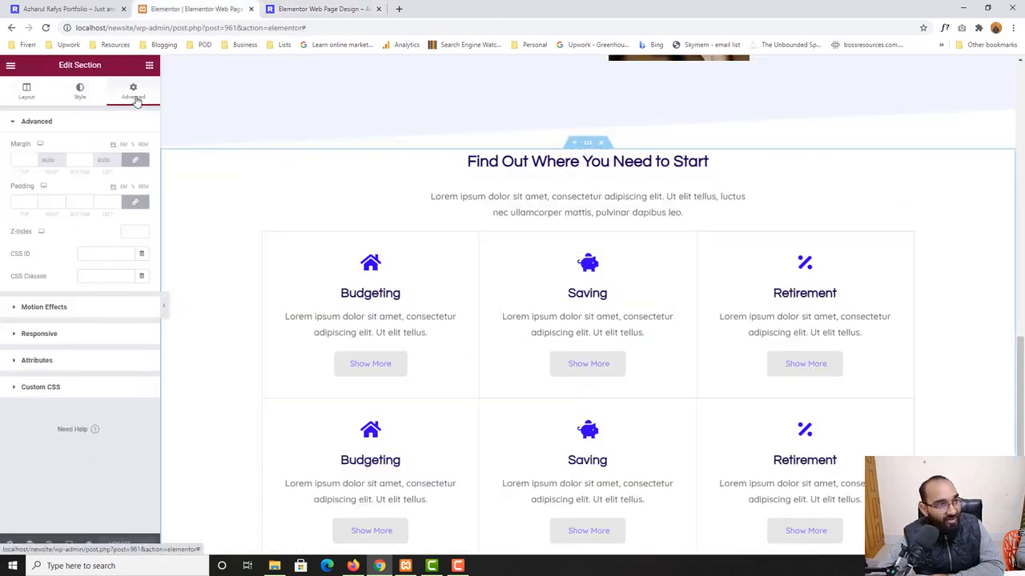
left_click(138, 203)
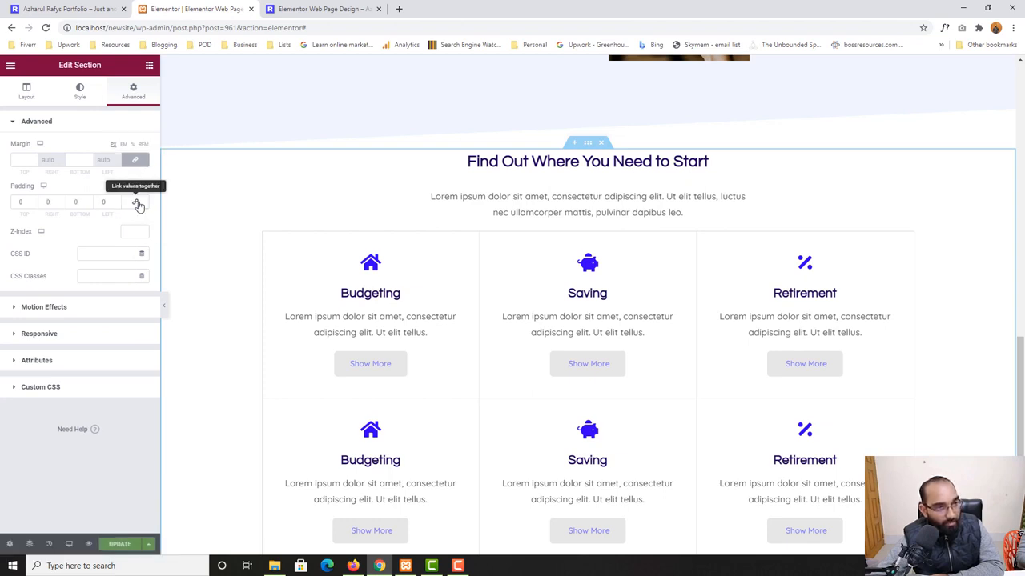
left_click(24, 201)
type("100")
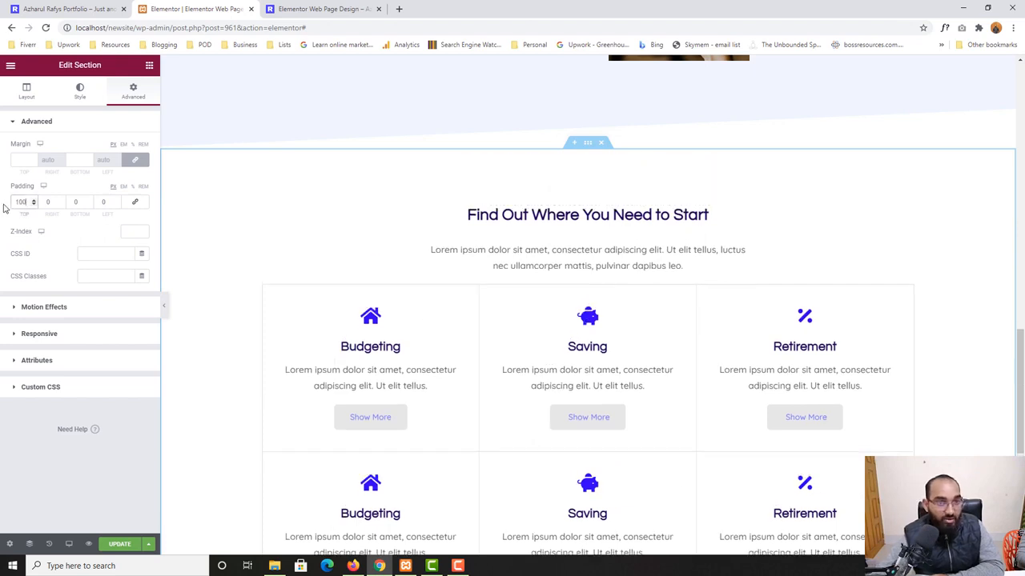
left_click(83, 202)
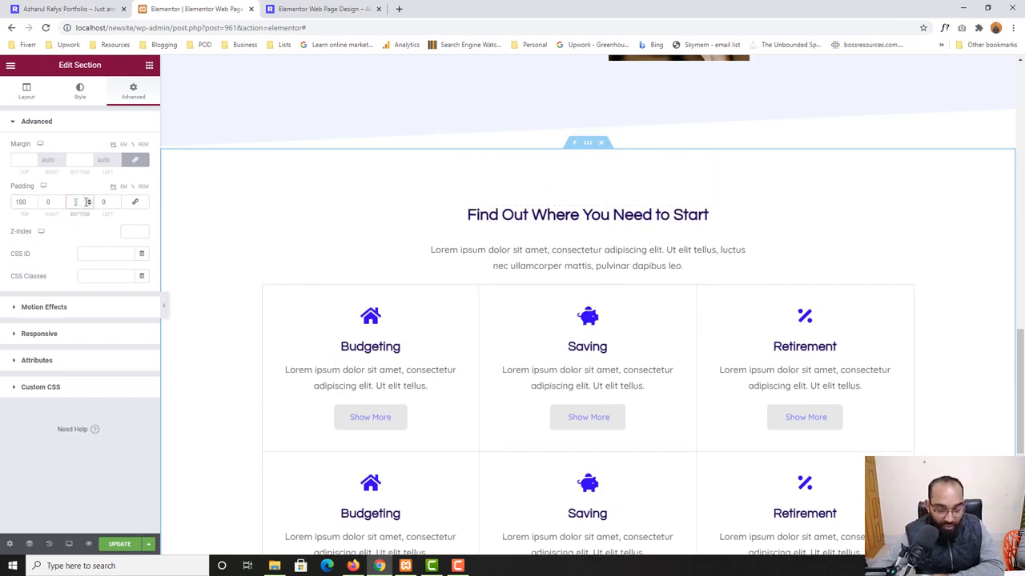
type("100")
scroll(361, 424, "down", 4)
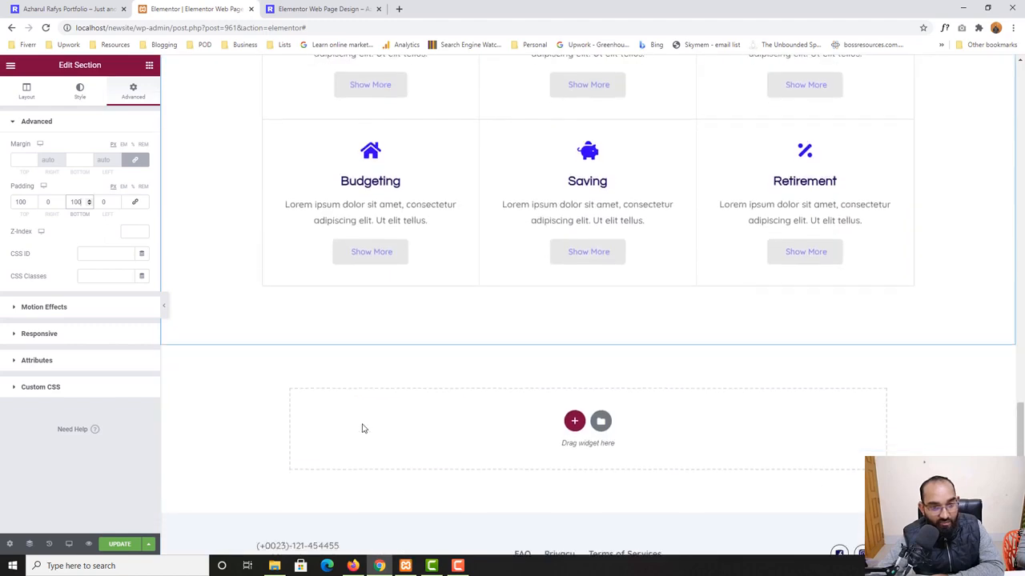
scroll(466, 417, "up", 2)
scroll(466, 416, "up", 3)
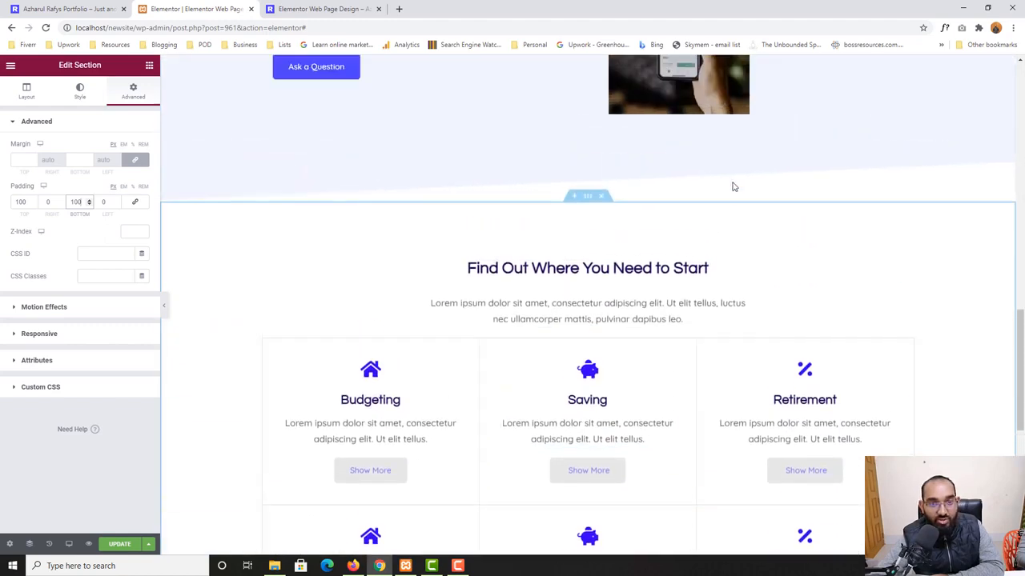
scroll(641, 320, "down", 3)
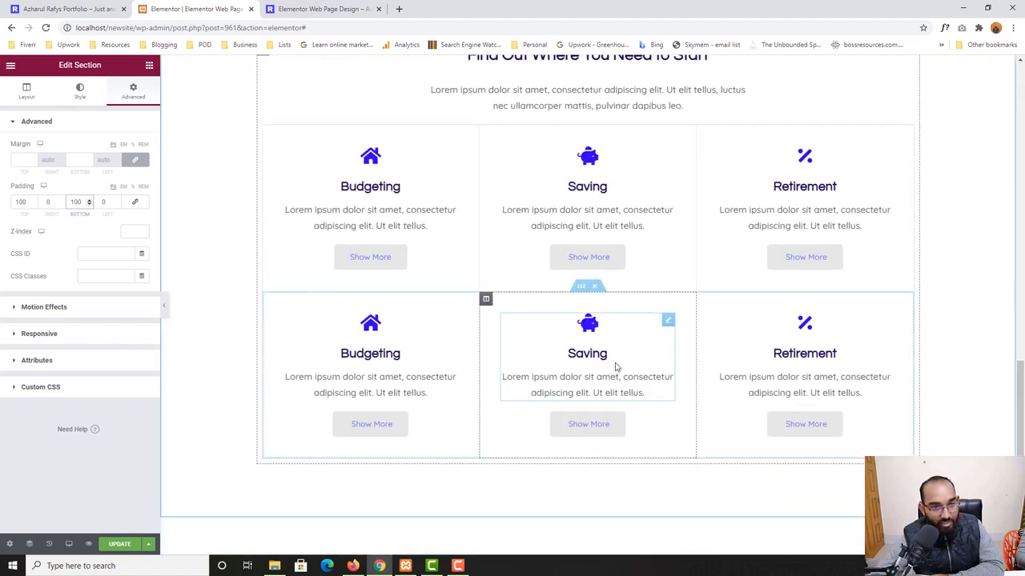
left_click(119, 544)
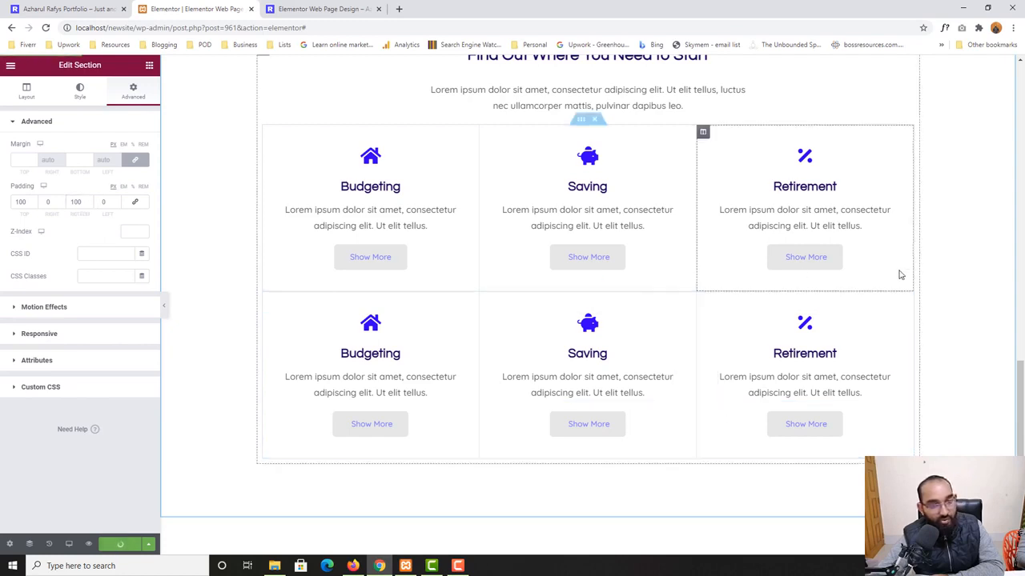
Examine the outer border corners of the card grid on the reference home page.
left_click(59, 8)
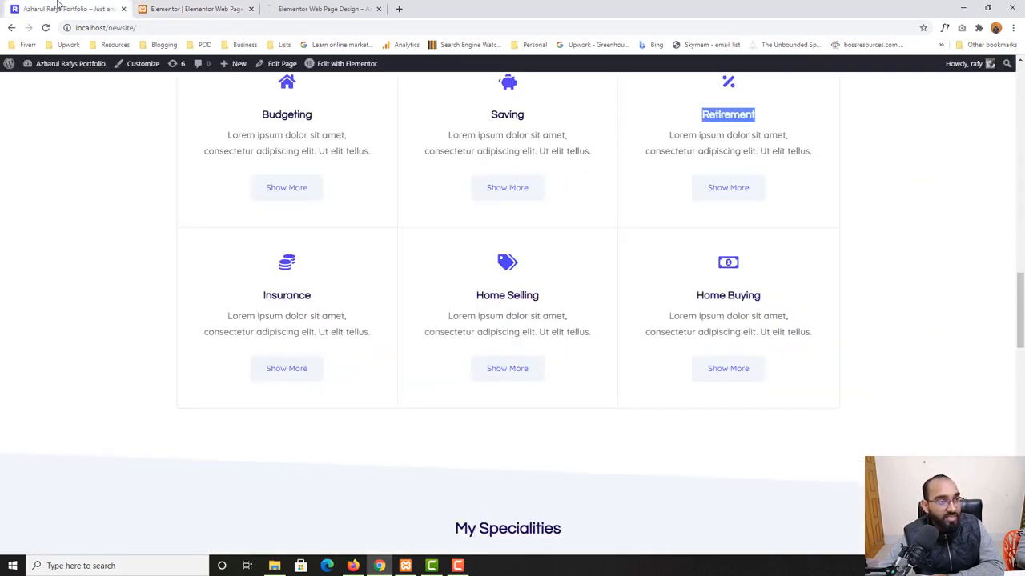
left_click(145, 7)
left_click(64, 8)
scroll(112, 240, "up", 2)
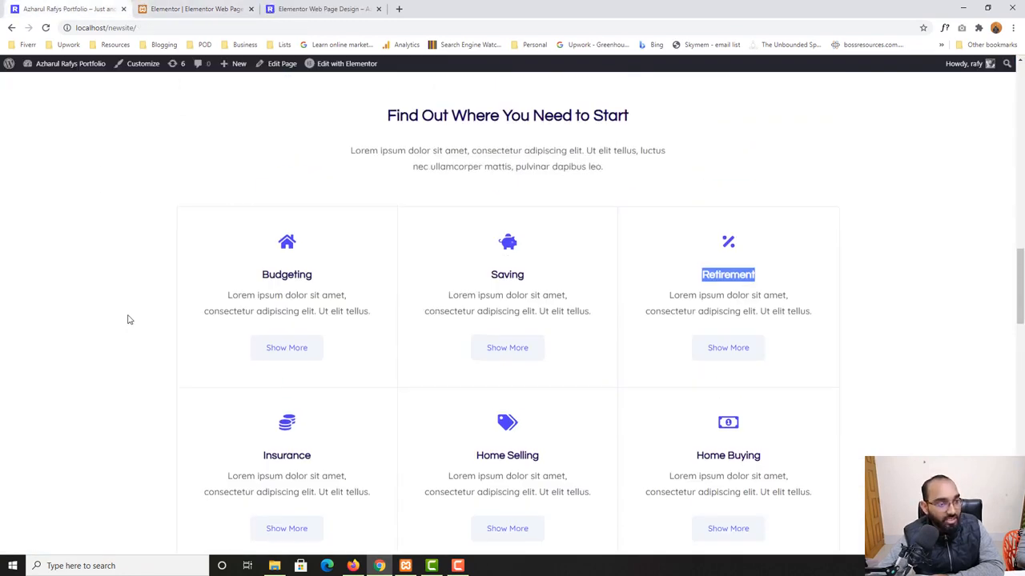
left_click(179, 212, "shift")
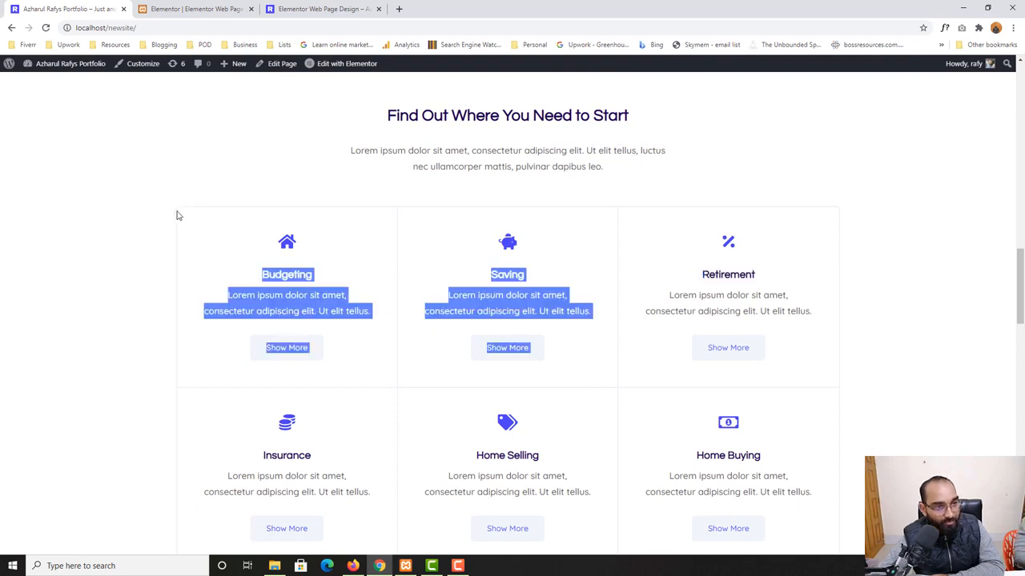
left_click(177, 213)
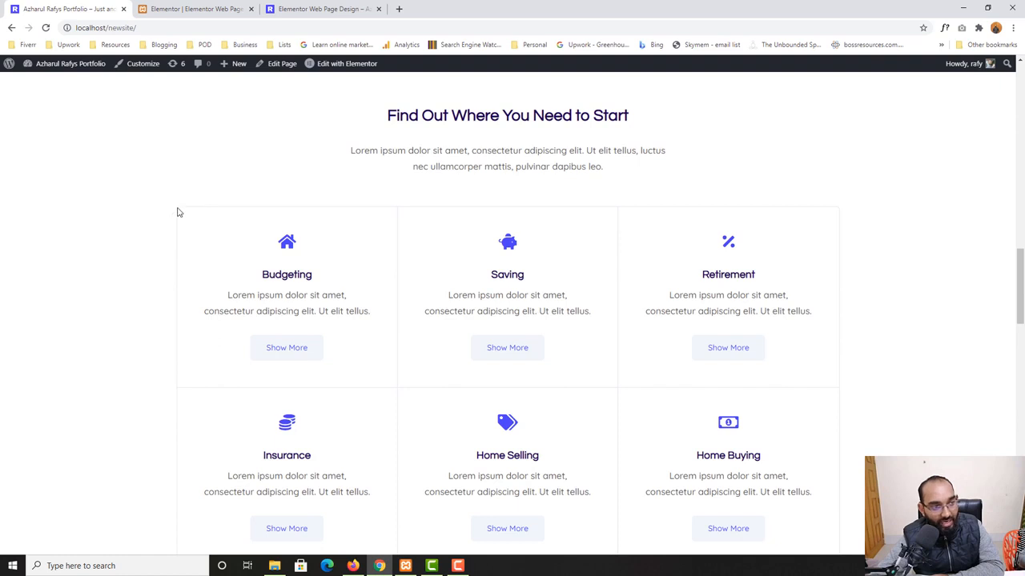
Unlink the upper card row's border radius, set its top and right values to 5 px, and update the page.
left_click(165, 8)
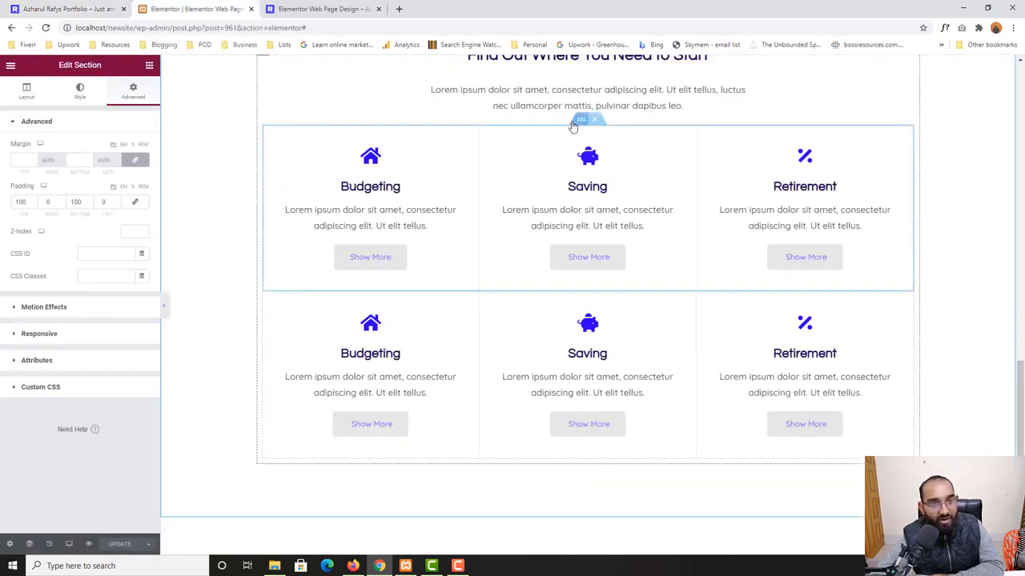
left_click(580, 122)
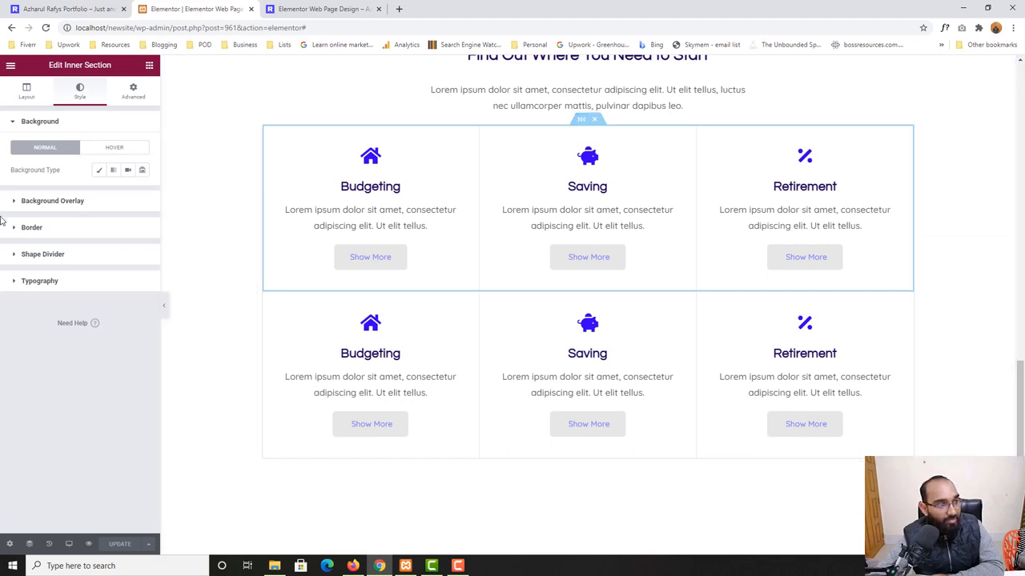
left_click(22, 228)
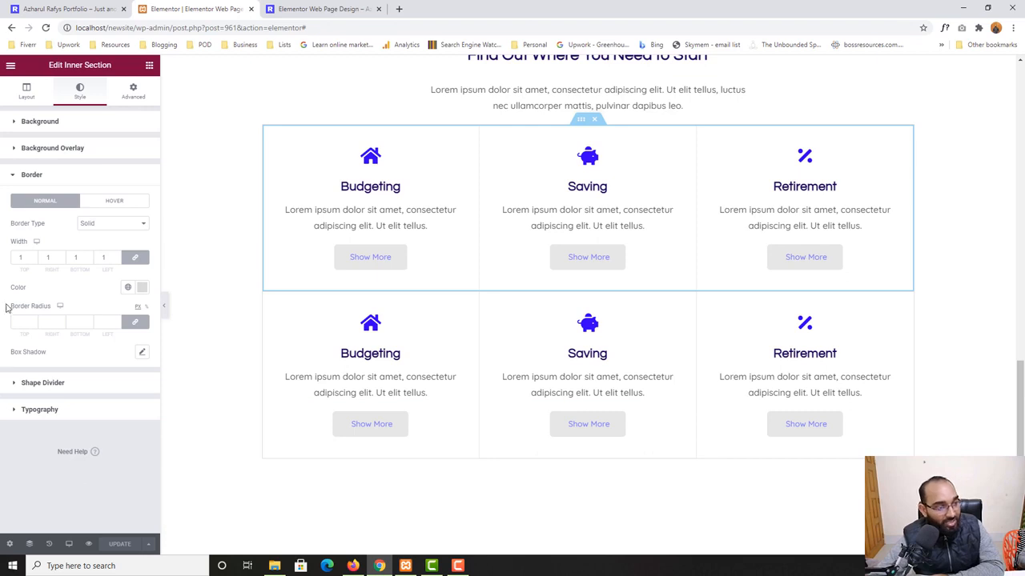
left_click(141, 325)
left_click(21, 322)
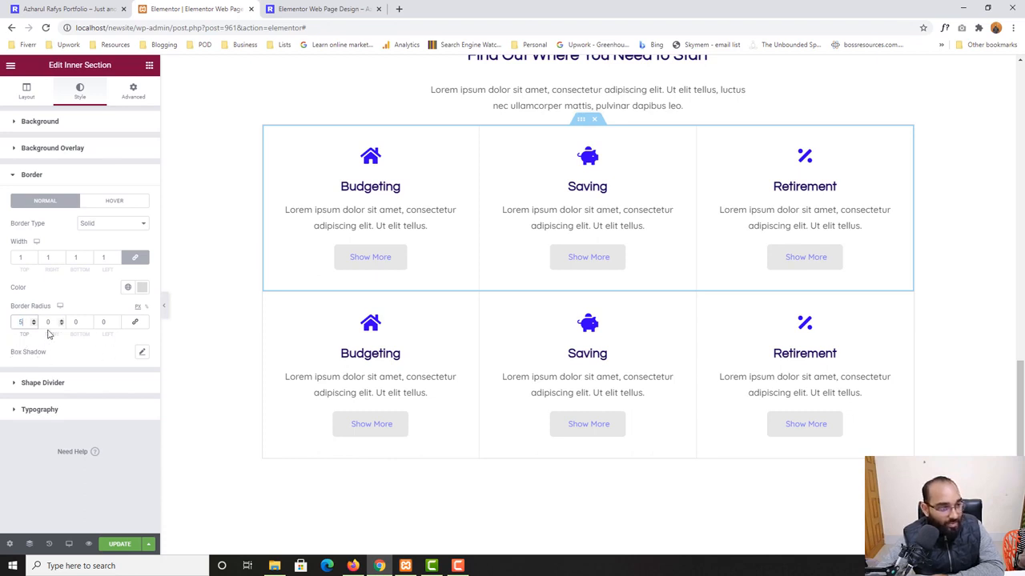
left_click(103, 323)
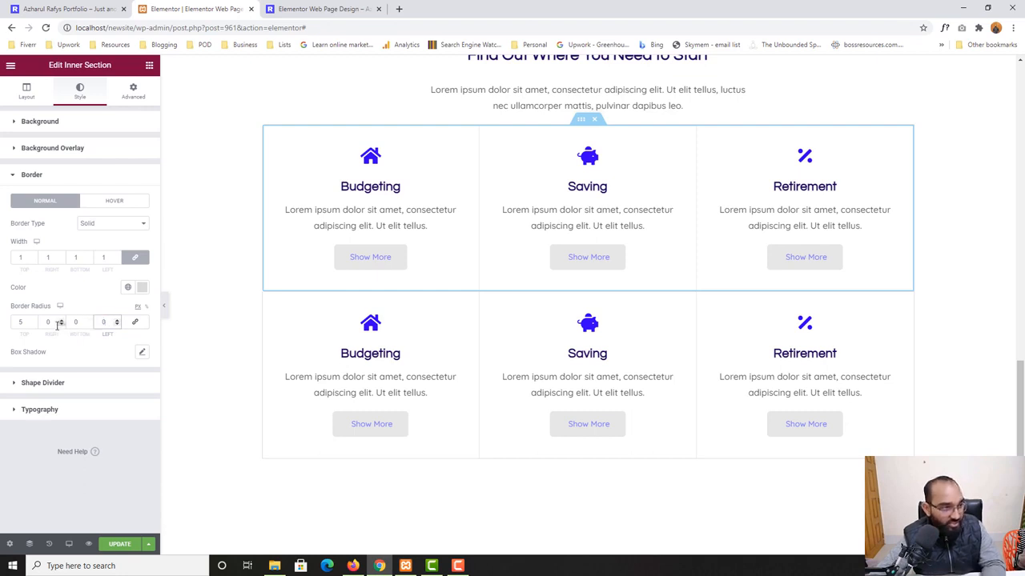
left_click_drag(55, 325, 23, 325)
type("5")
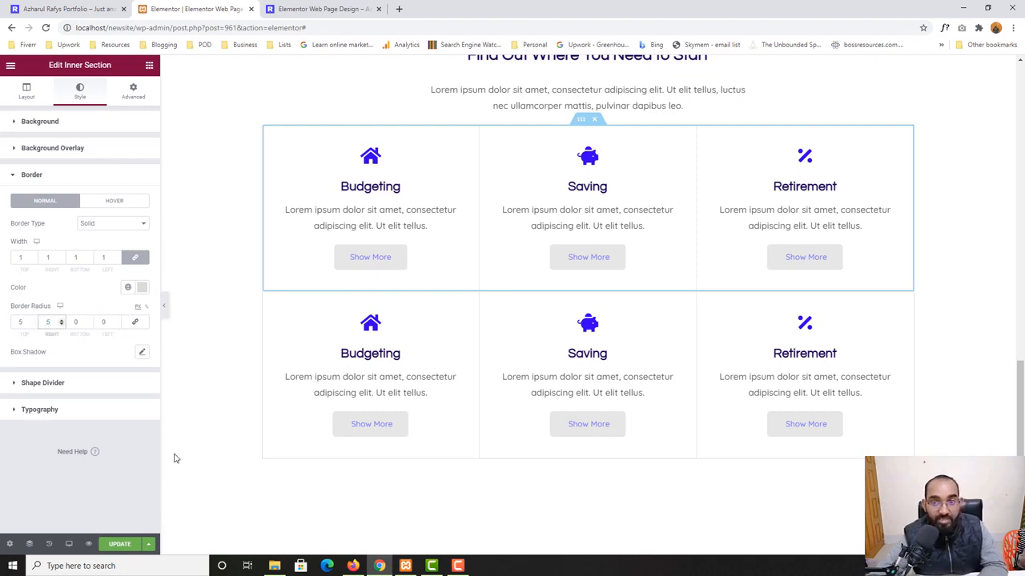
left_click(120, 544)
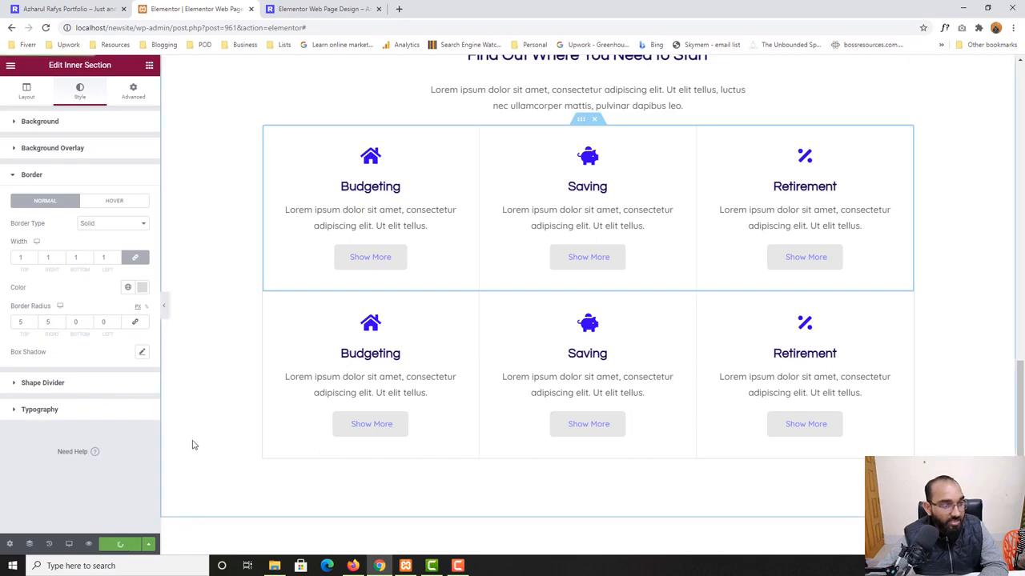
Compare the card grid's corners on the refreshed preview page with those on the reference home page.
left_click(308, 9)
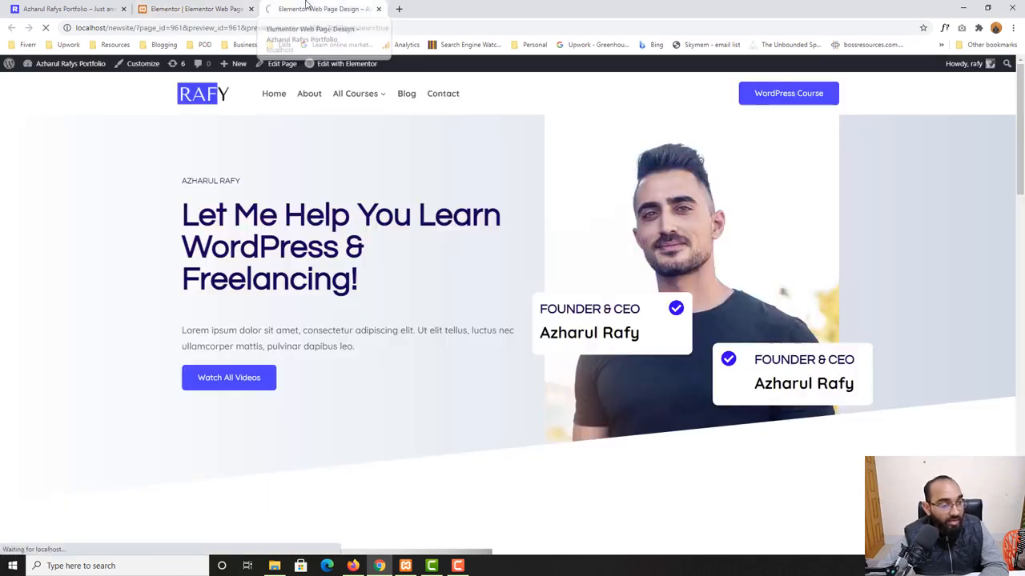
scroll(120, 352, "down", 15)
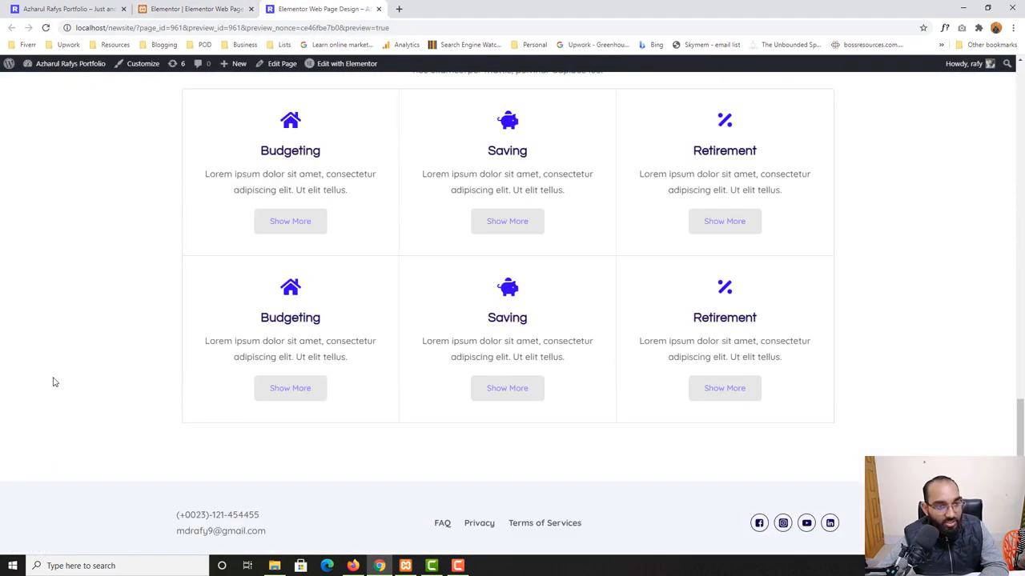
scroll(53, 382, "up", 3)
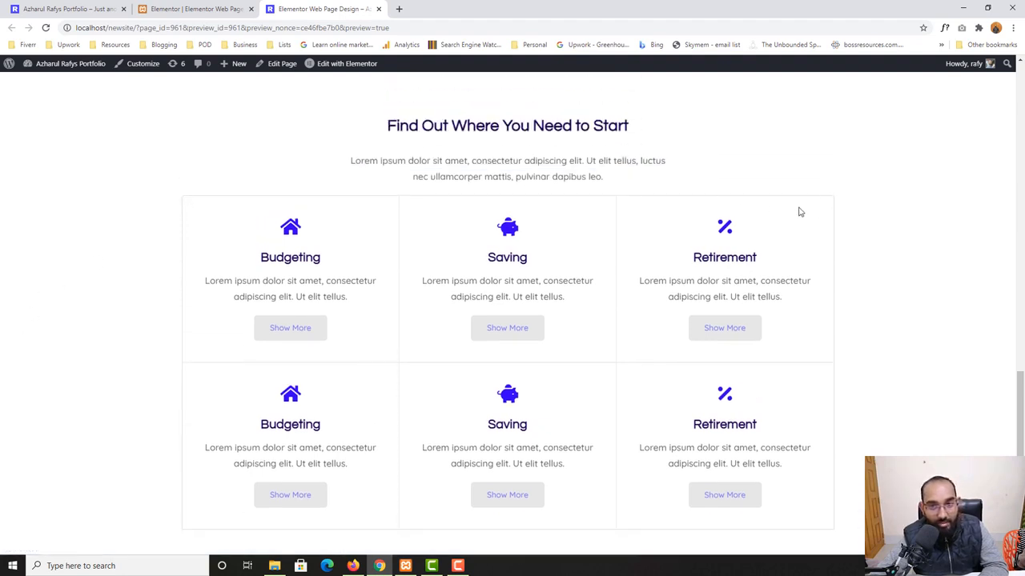
scroll(947, 322, "down", 2)
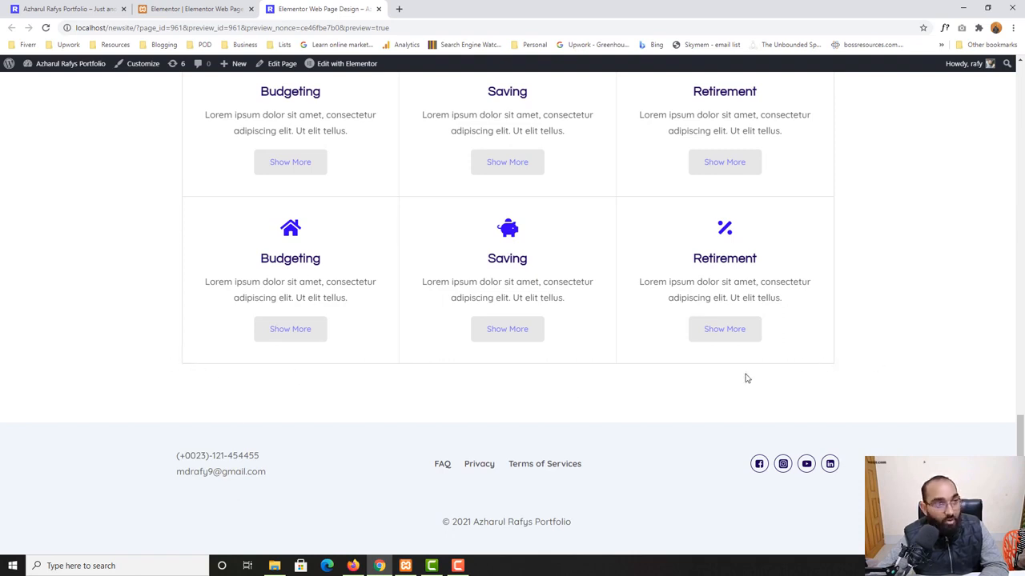
left_click(63, 8)
scroll(43, 441, "down", 5)
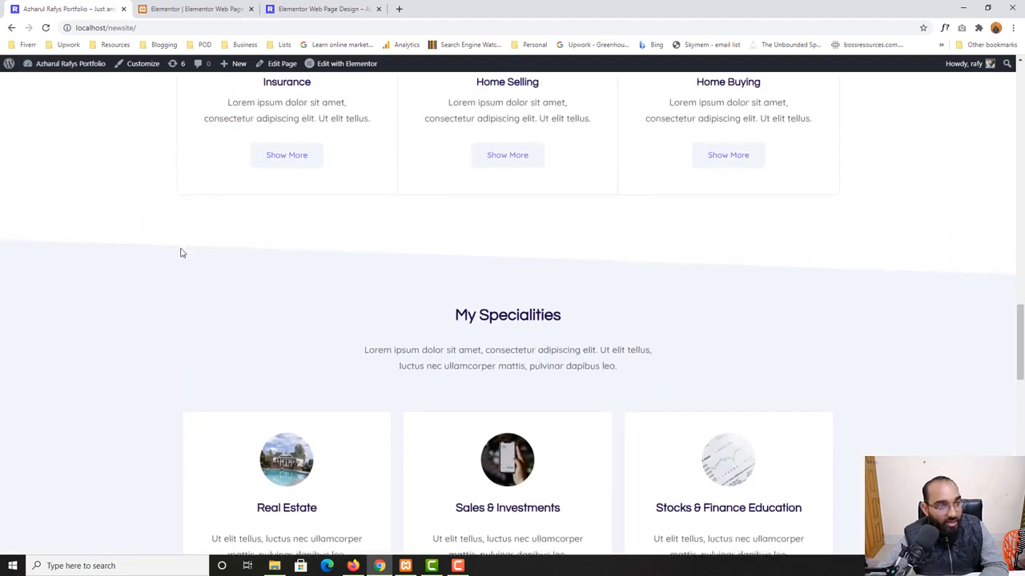
Unlink the lower card row's border radius, set its bottom and left values to 5 px, and update the page.
left_click(194, 6)
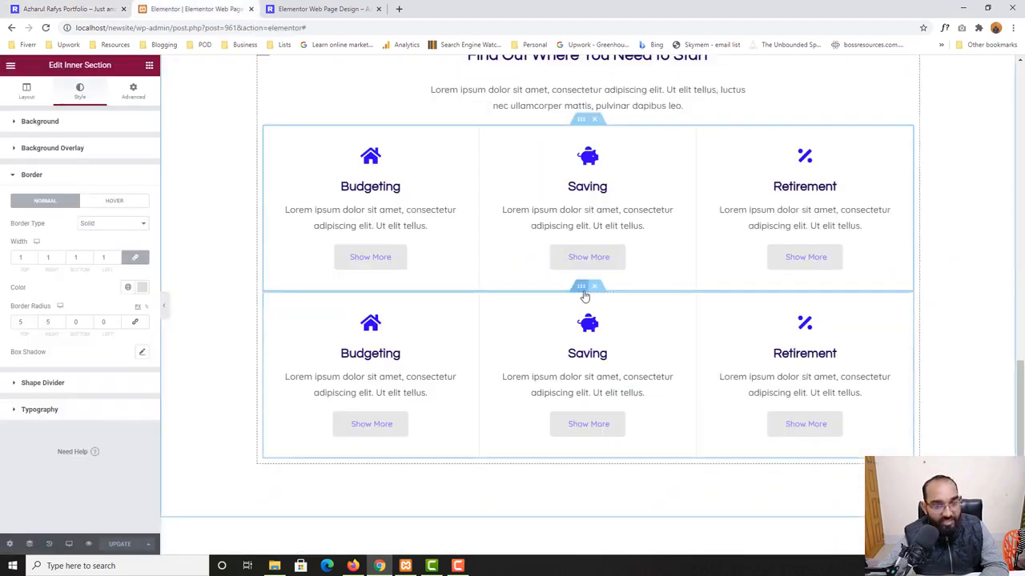
left_click(584, 294)
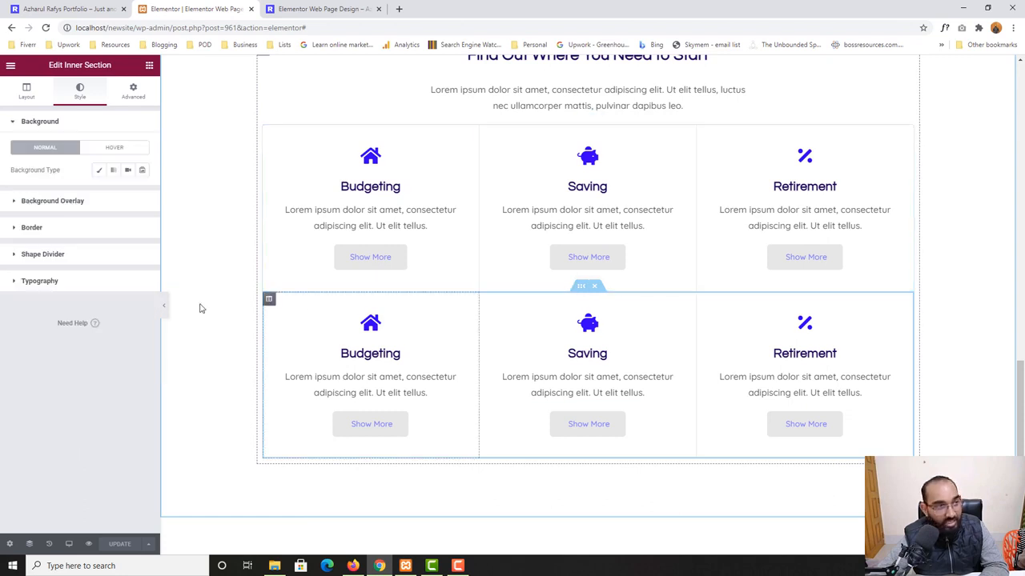
left_click(54, 229)
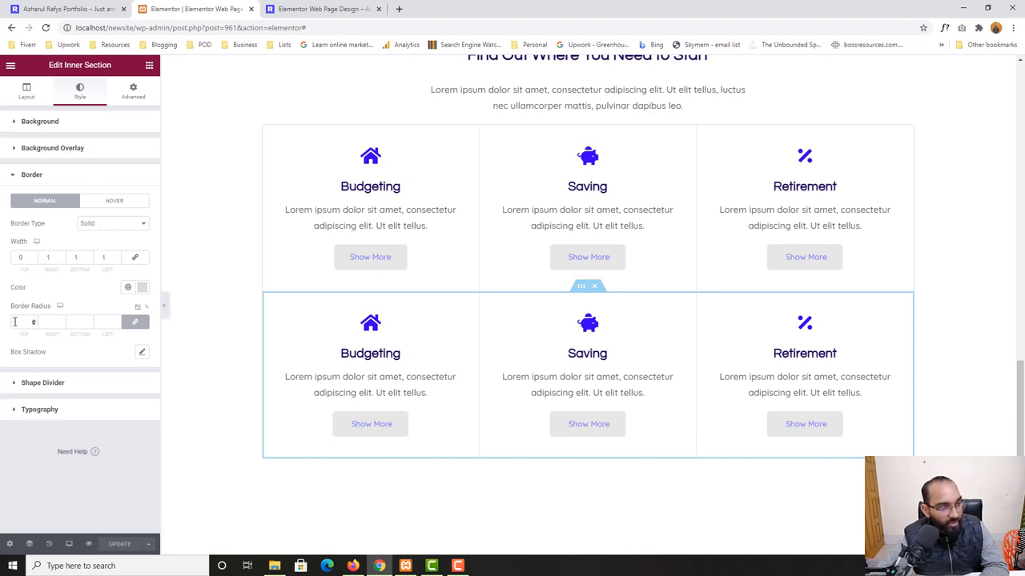
left_click(135, 322)
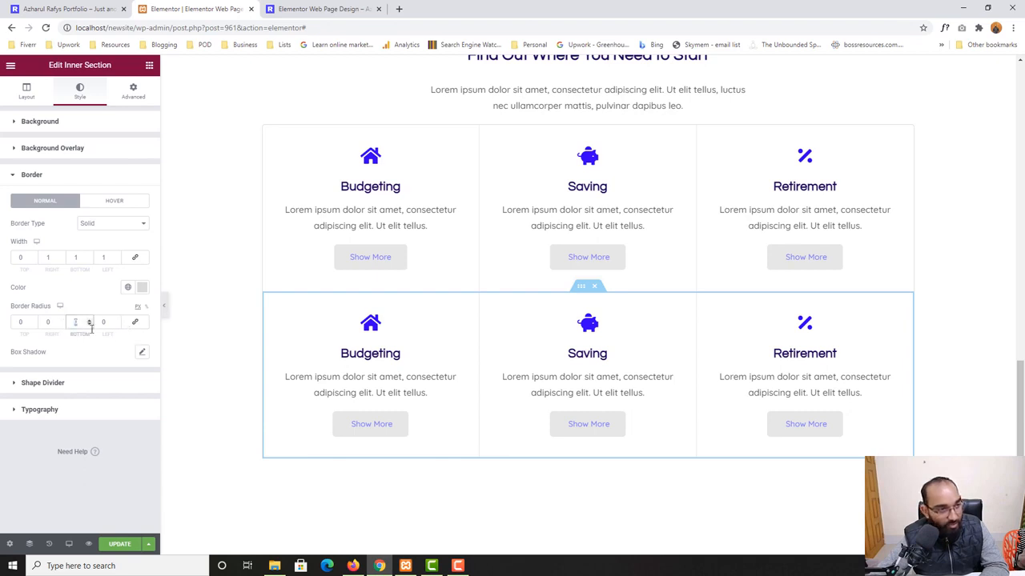
type("5")
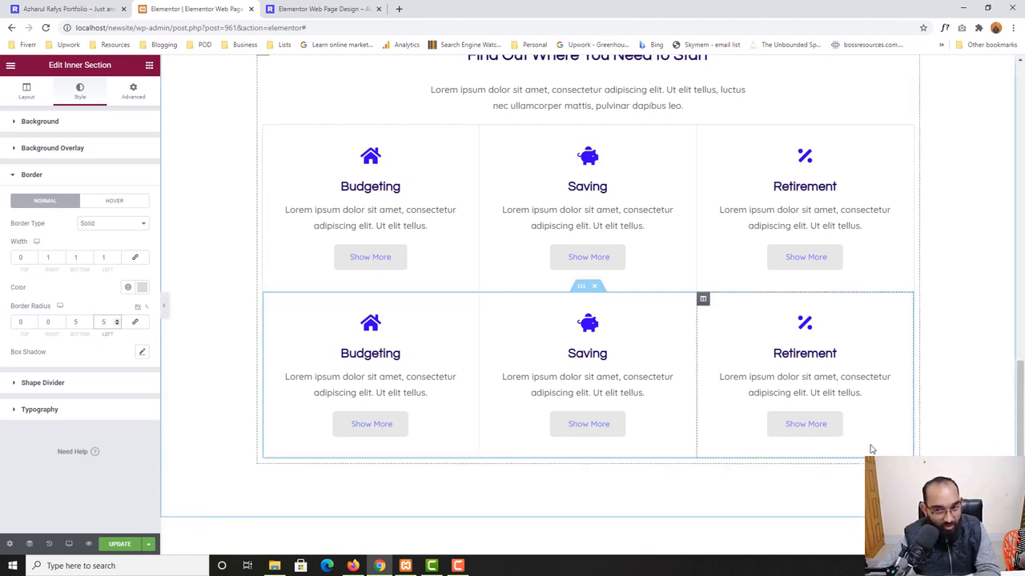
left_click(128, 547)
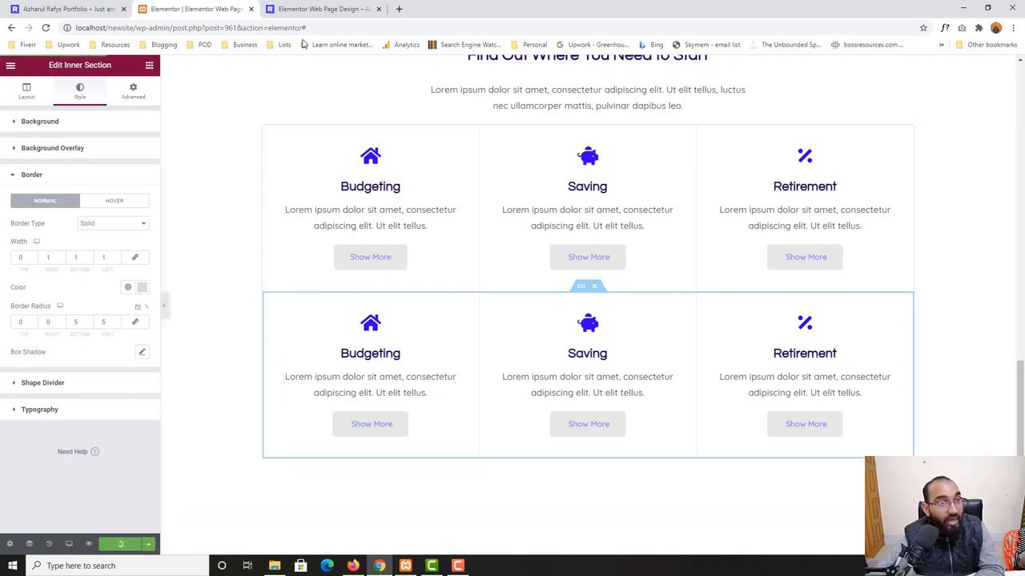
Inspect the card grid's lower rounded corners on the refreshed preview page.
left_click(313, 9)
scroll(136, 394, "down", 15)
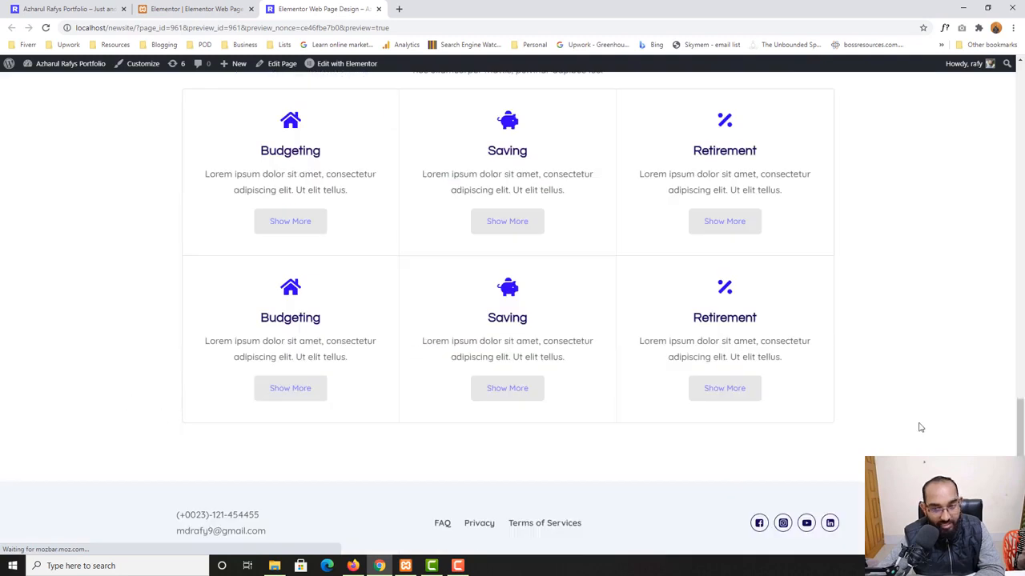
scroll(878, 416, "up", 2)
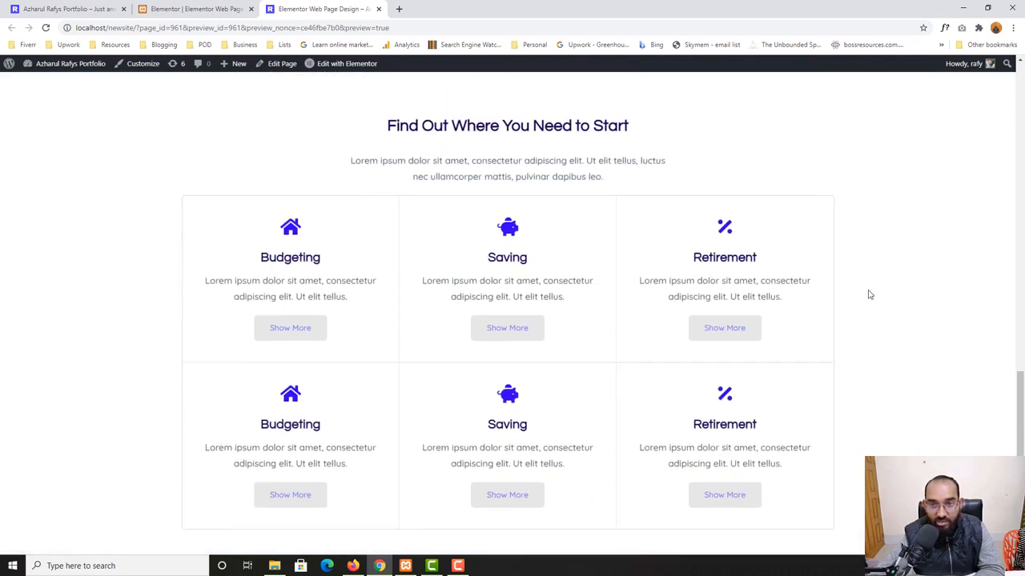
scroll(830, 443, "down", 1)
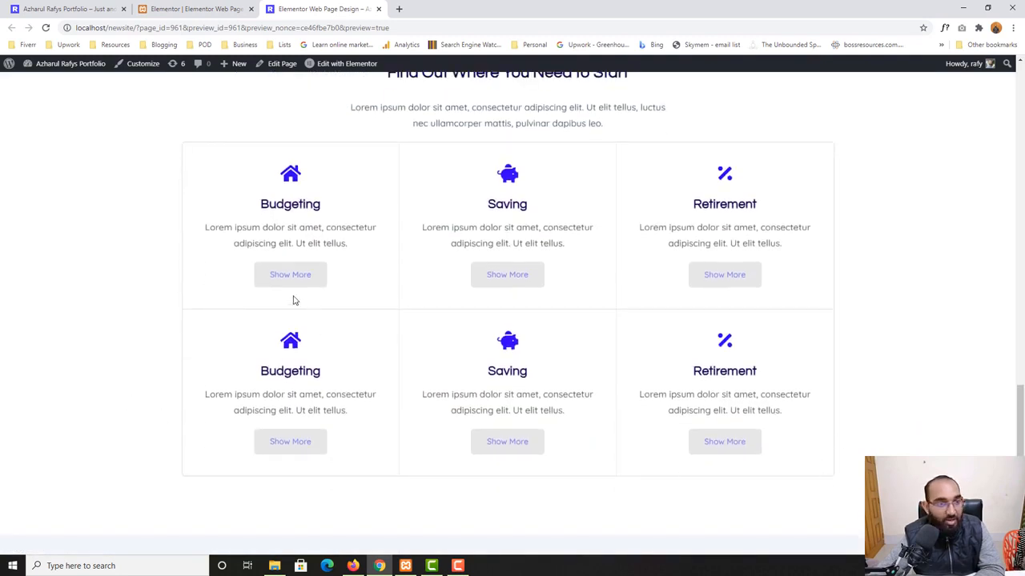
Compare the slanted transition below the cards on the reference home page with the edges of the cards section on the preview page.
left_click(83, 7)
scroll(320, 337, "up", 4)
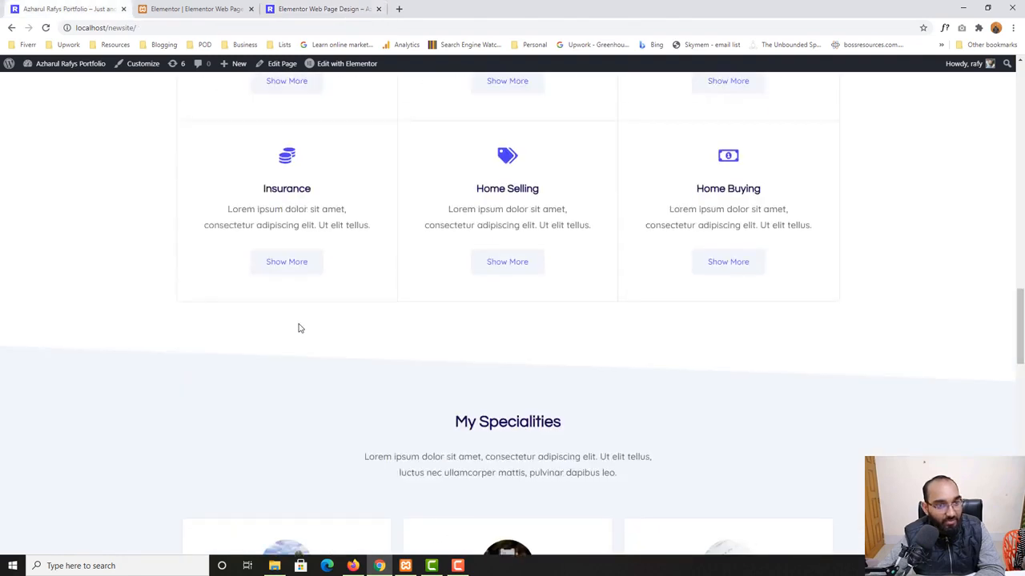
left_click(312, 9)
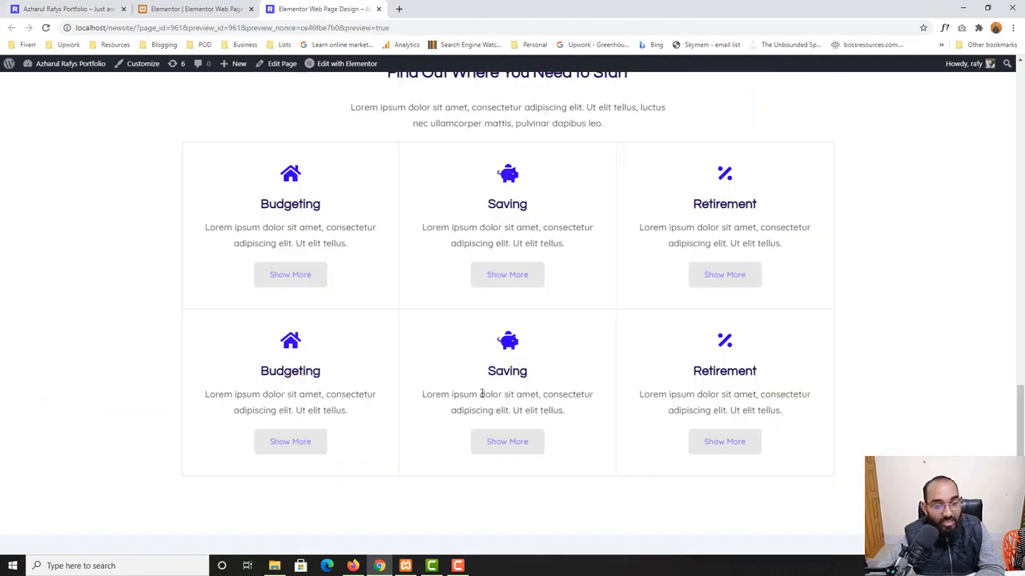
left_click(28, 6)
scroll(24, 396, "down", 3)
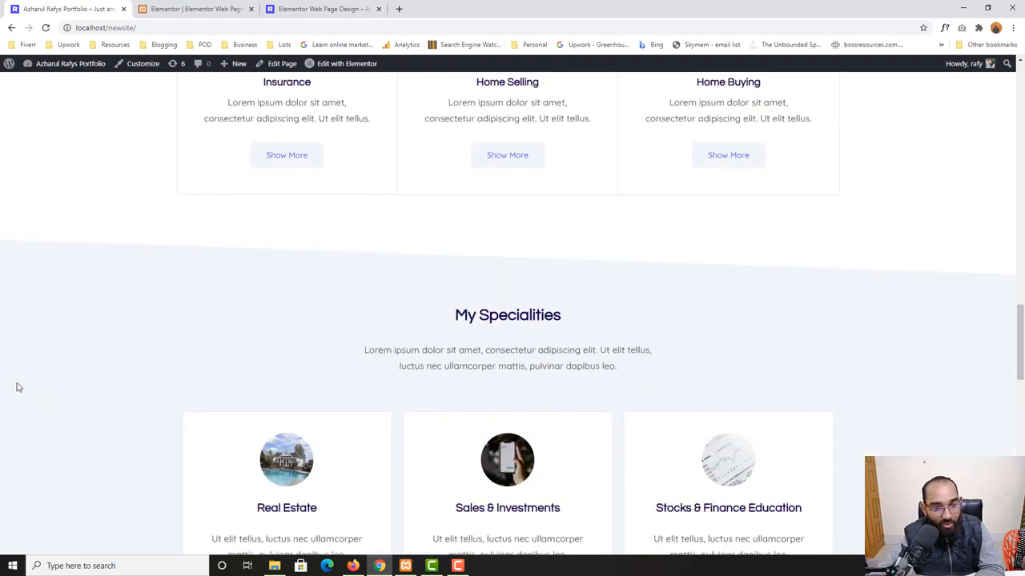
scroll(197, 337, "up", 6)
scroll(669, 260, "down", 4)
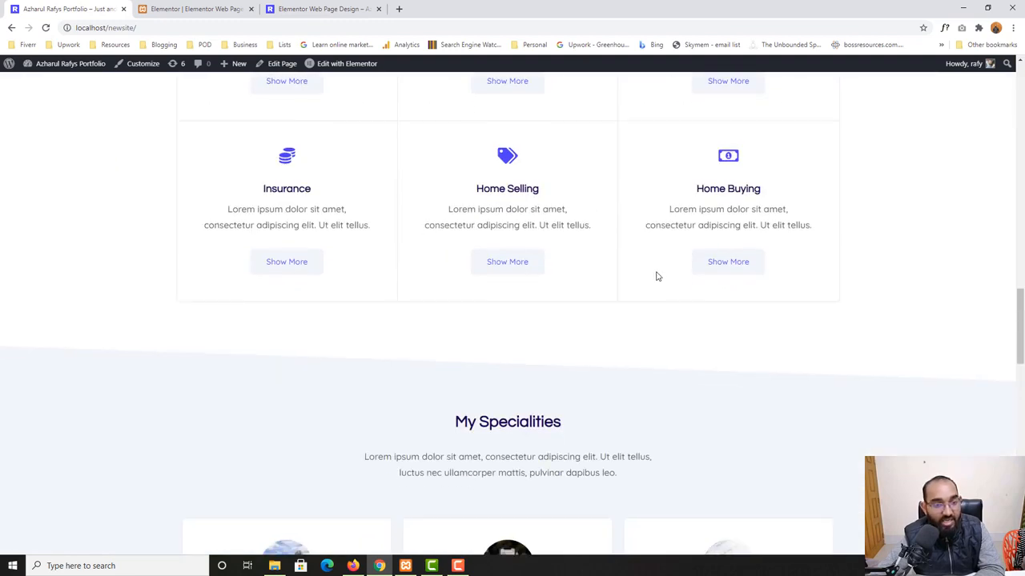
left_click(298, 6)
scroll(663, 327, "down", 1)
scroll(522, 356, "up", 2)
scroll(574, 291, "up", 2)
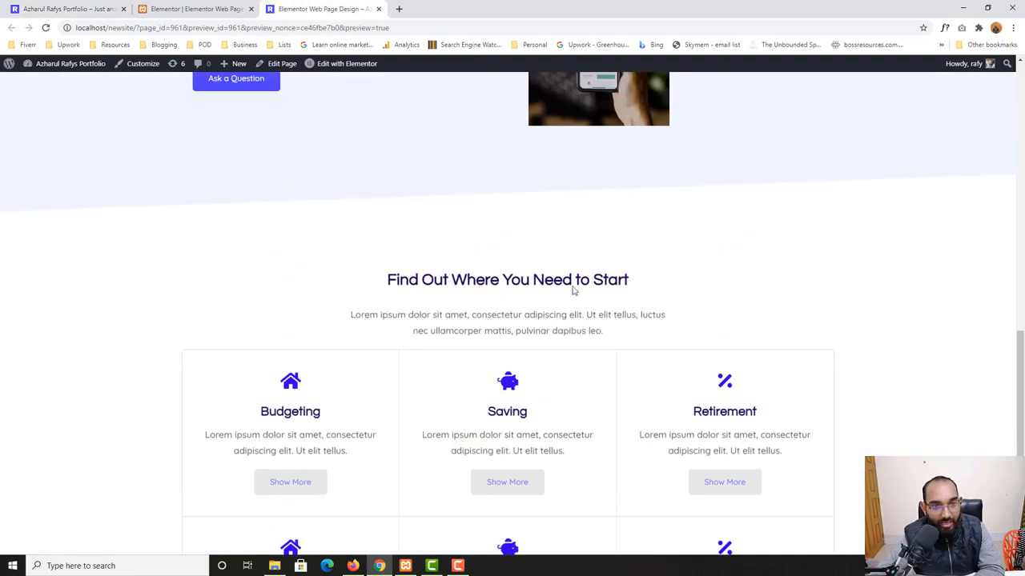
scroll(813, 284, "down", 4)
scroll(513, 240, "up", 4)
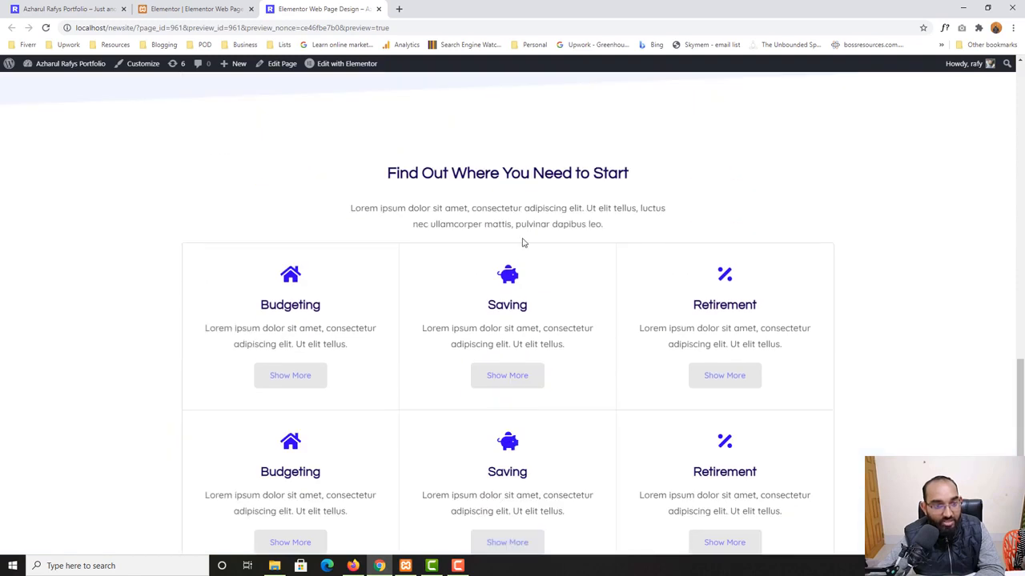
Add a Tilt shape divider to the bottom of the "Find Out Where You Need to Start" section.
left_click(227, 13)
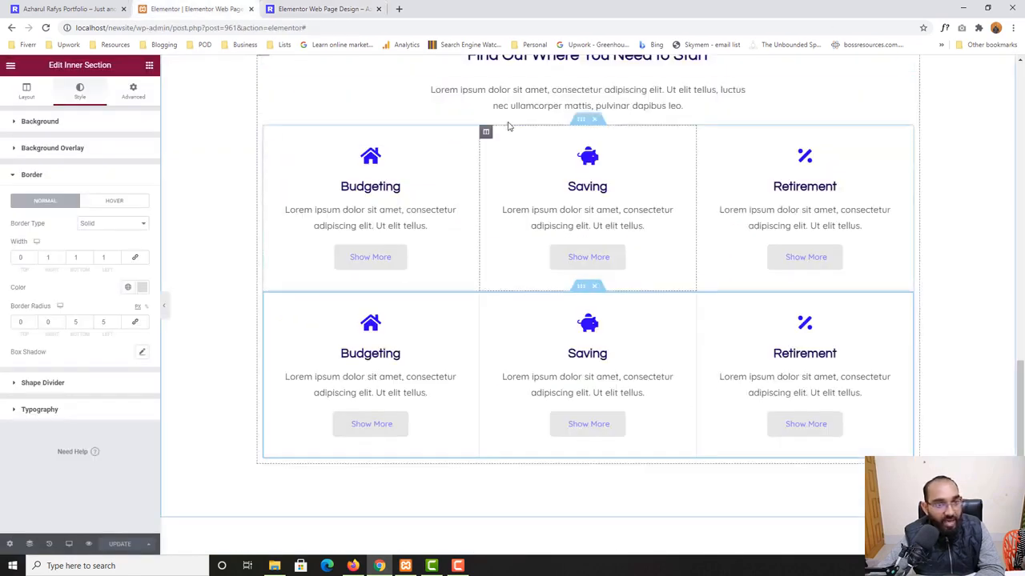
left_click(581, 126)
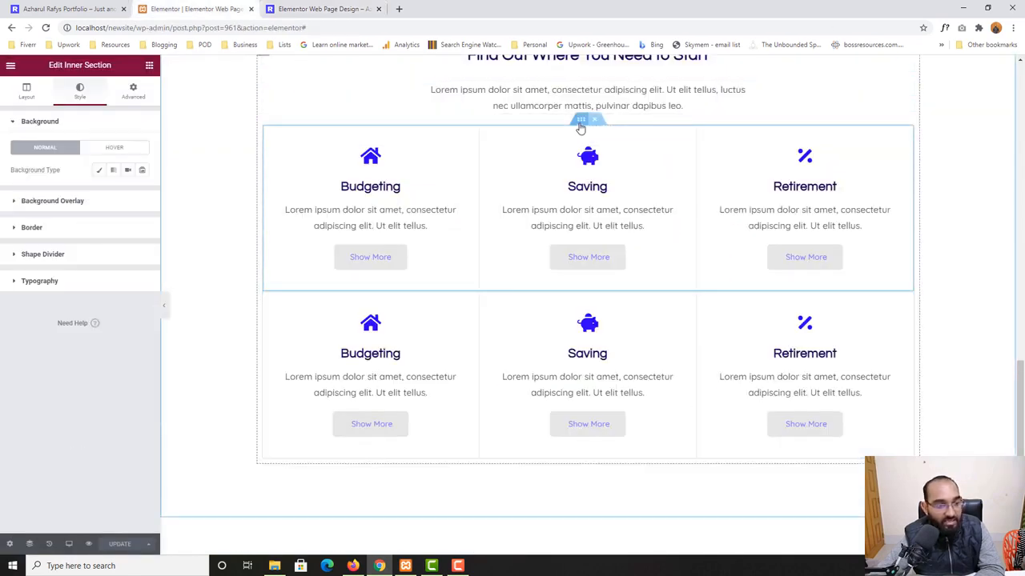
scroll(583, 112, "up", 1)
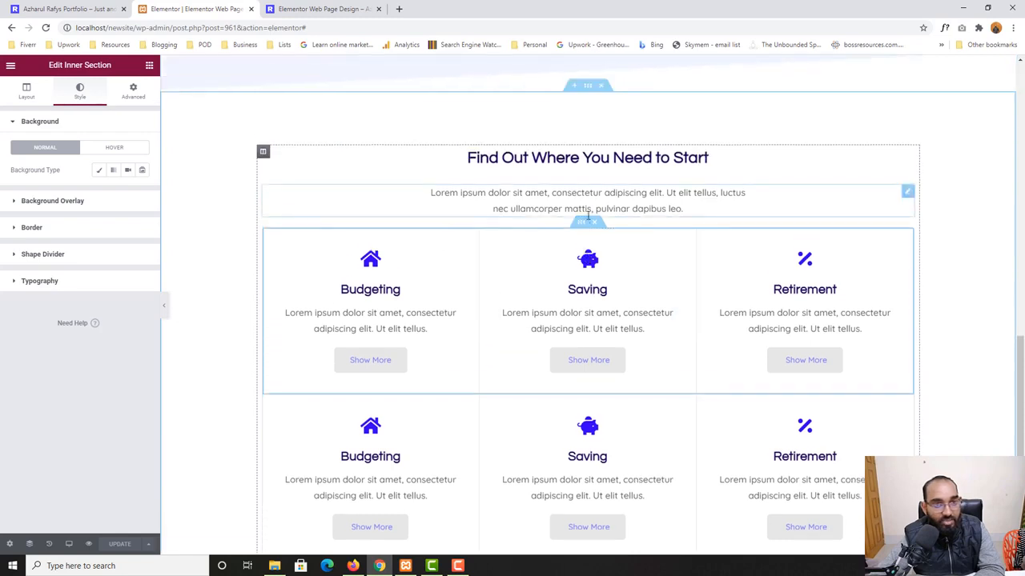
left_click(586, 90)
scroll(583, 256, "down", 3)
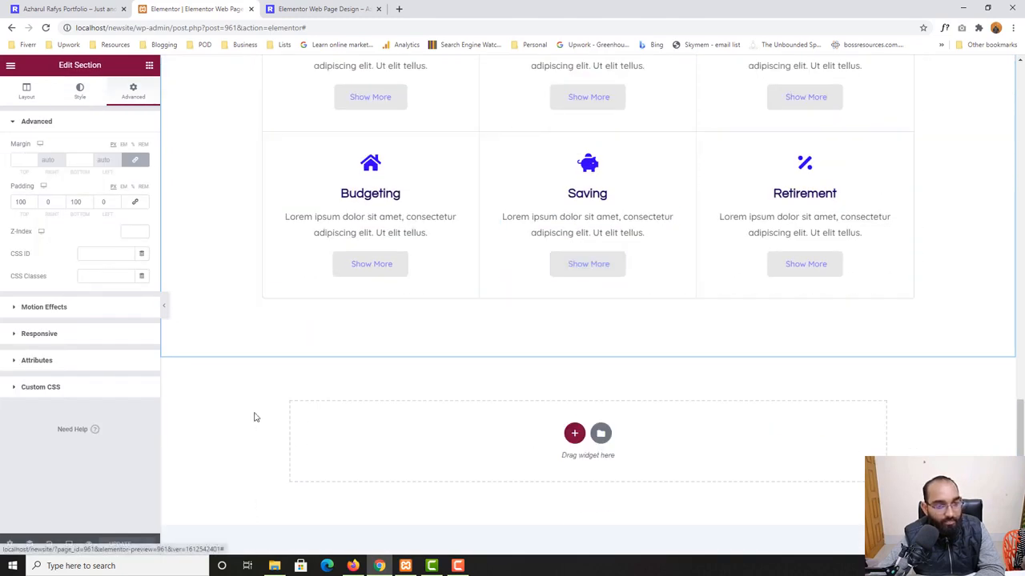
scroll(260, 415, "up", 1)
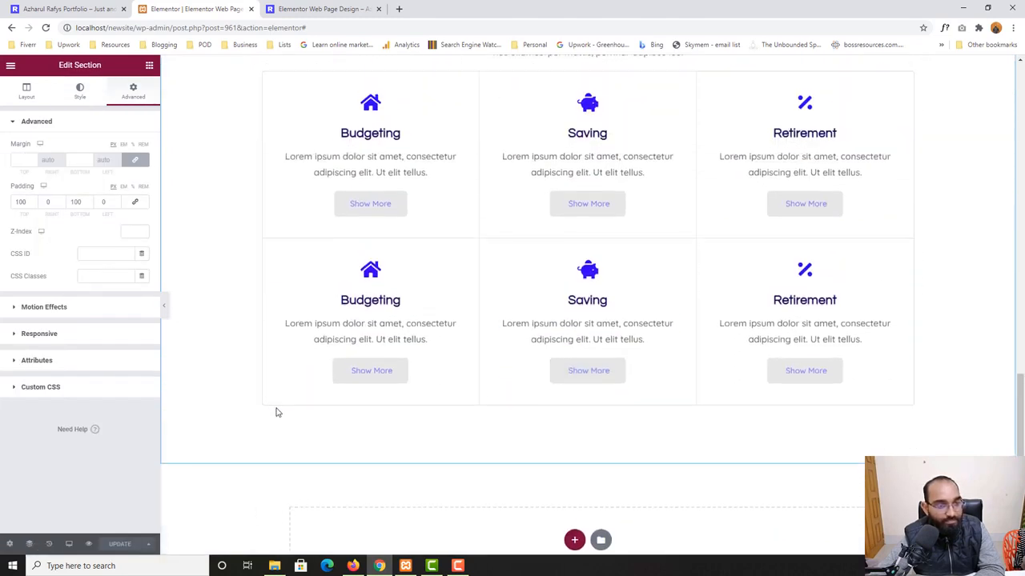
left_click(80, 92)
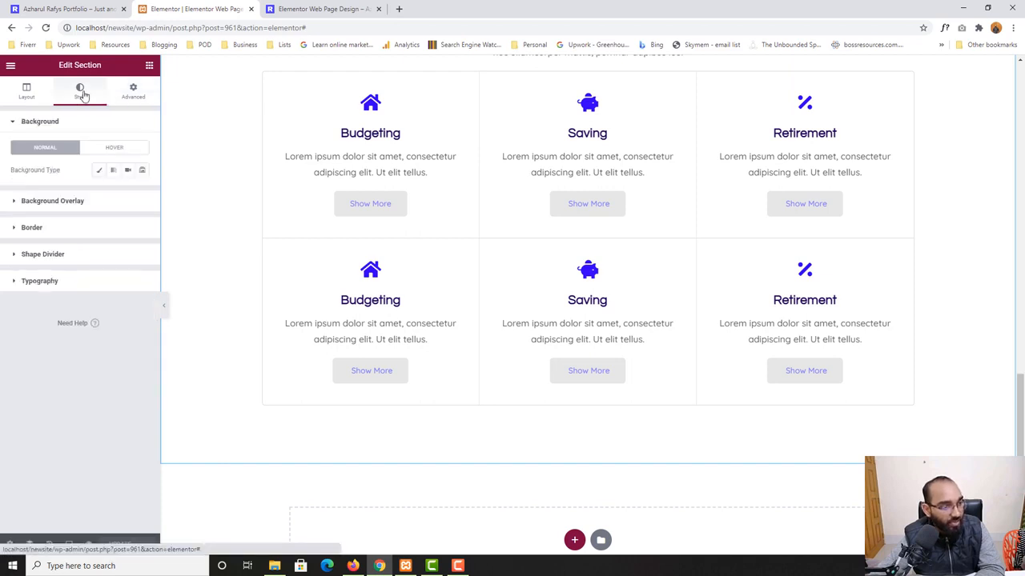
left_click(54, 256)
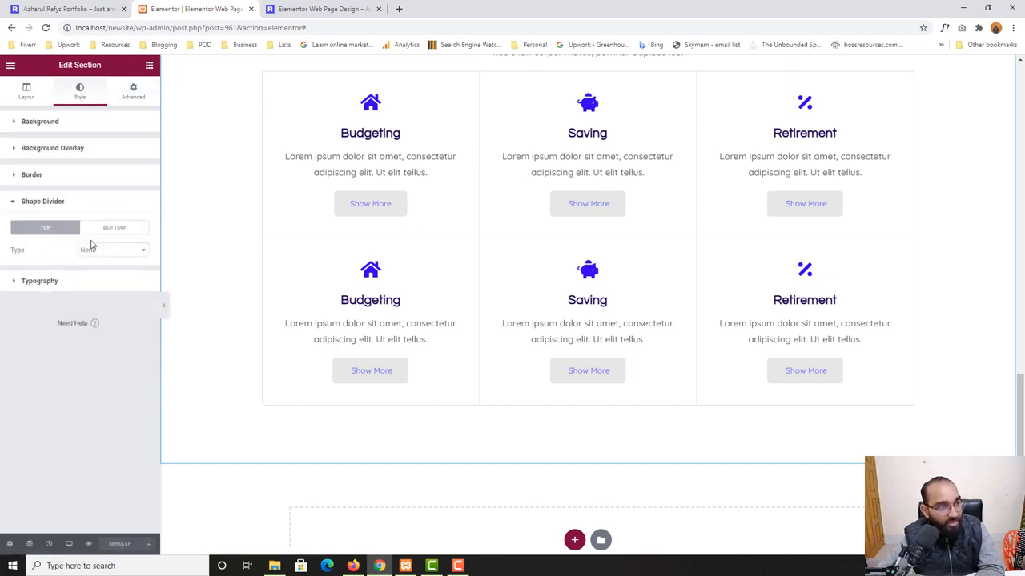
left_click(128, 232)
left_click(116, 251)
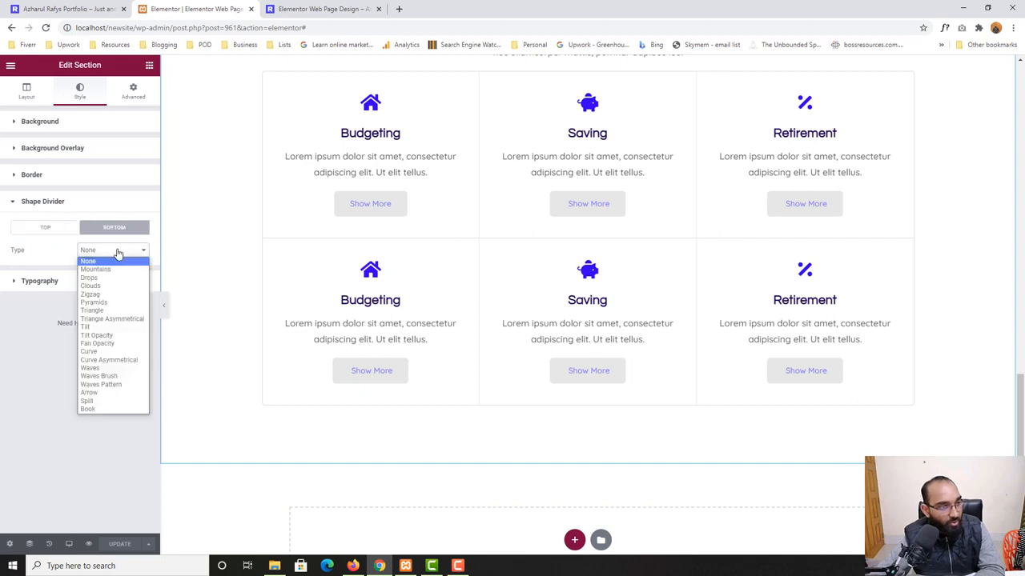
left_click(92, 327)
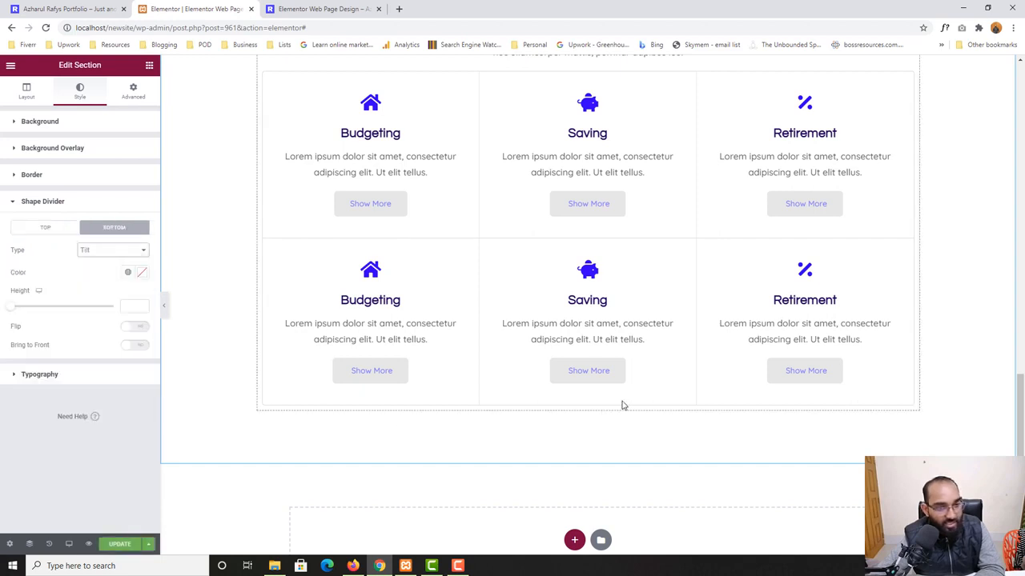
Color the section's bottom Tilt divider red (#F21717), raise its height to about 140 px, and flip it.
scroll(621, 400, "down", 2)
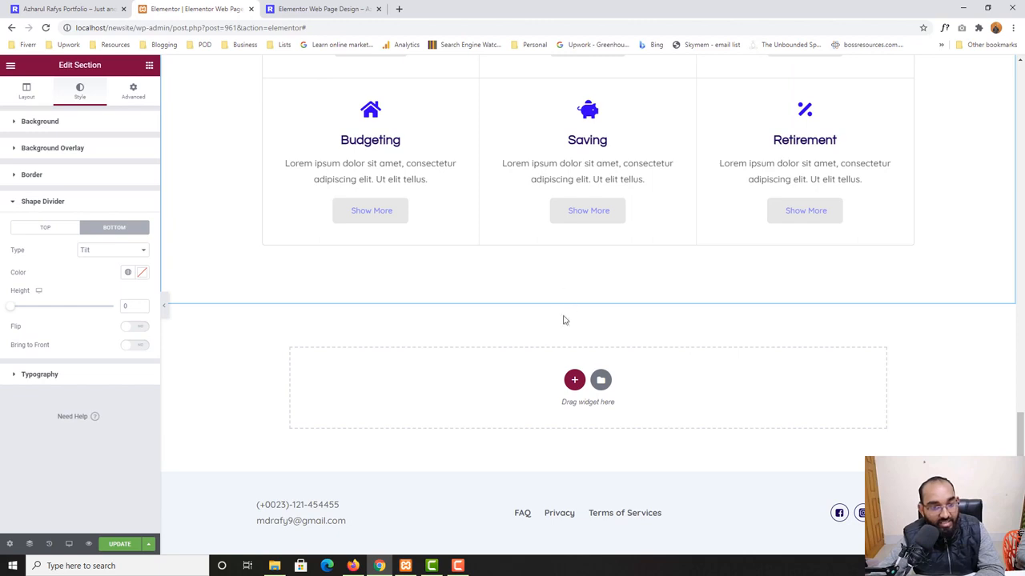
left_click(143, 273)
left_click(77, 340)
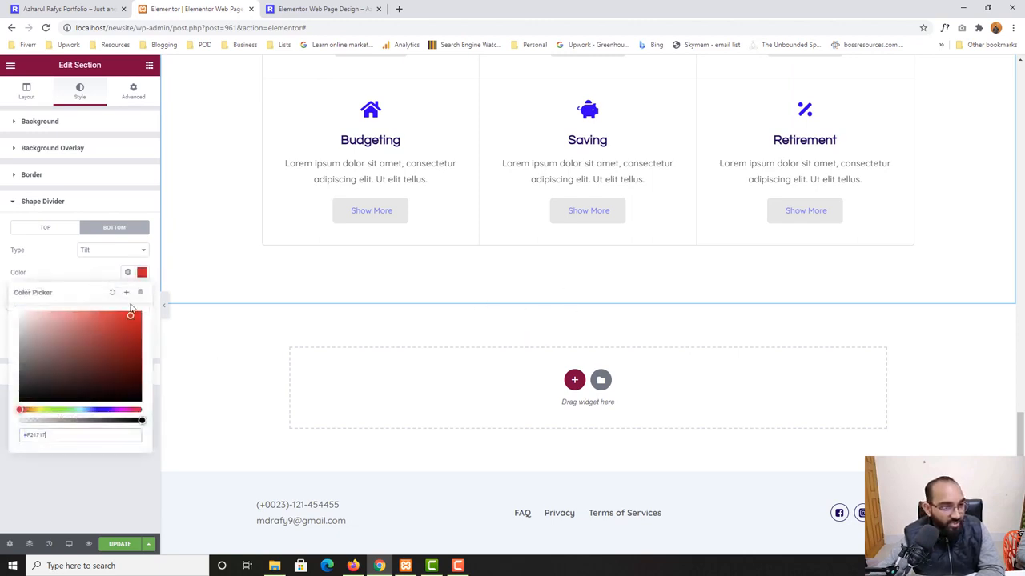
left_click(200, 320)
left_click_drag(10, 309, 37, 309)
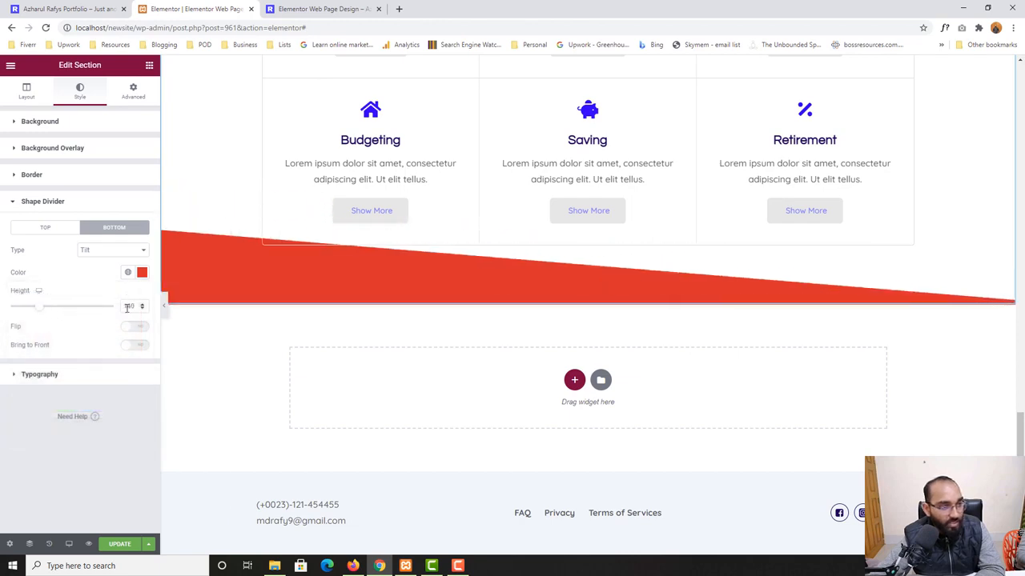
left_click(134, 328)
Examine the slanted divider above the cards section on the preview page.
left_click(320, 9)
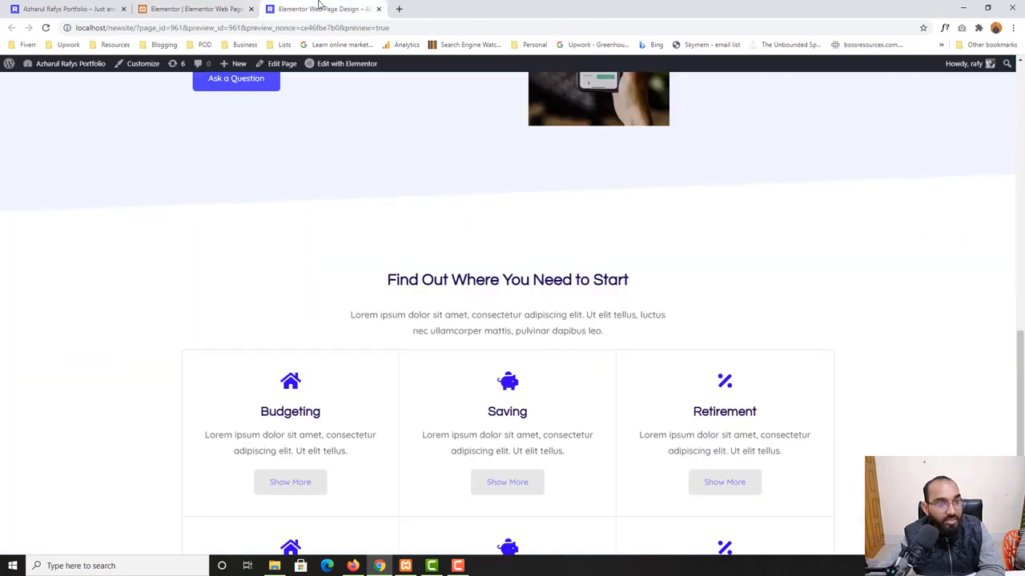
scroll(275, 283, "up", 2)
scroll(151, 326, "down", 6)
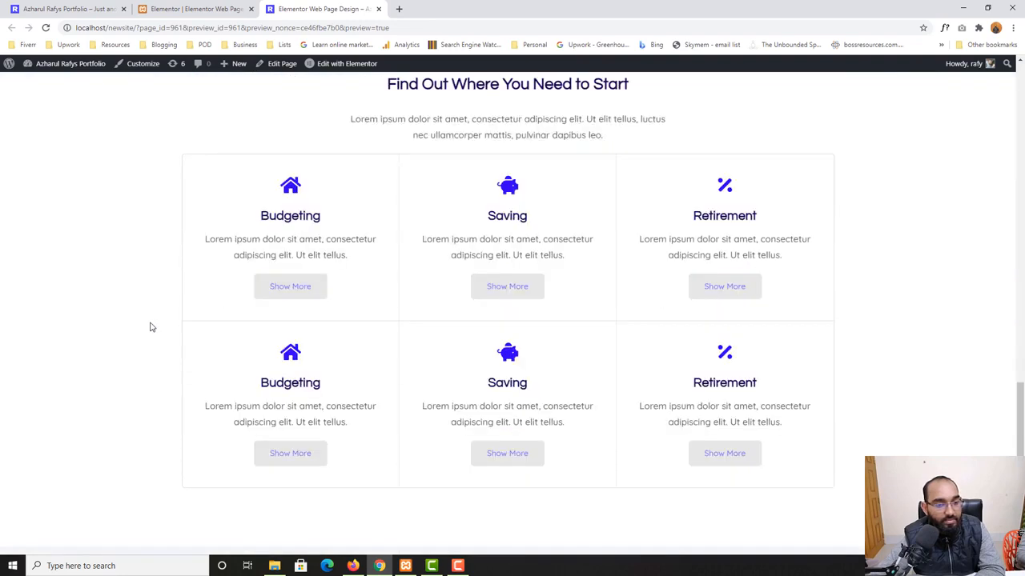
scroll(148, 320, "up", 4)
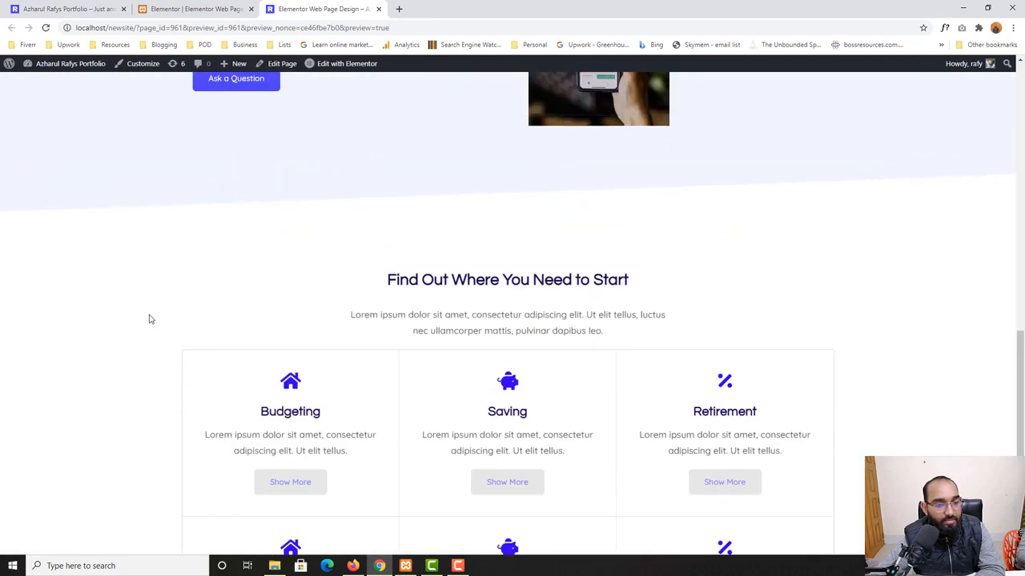
Check the slanted edges around the cards on the reference home page and remove the bottom shape divider from the "Find Out Where You Need to Start" section.
left_click(107, 6)
scroll(316, 398, "down", 1)
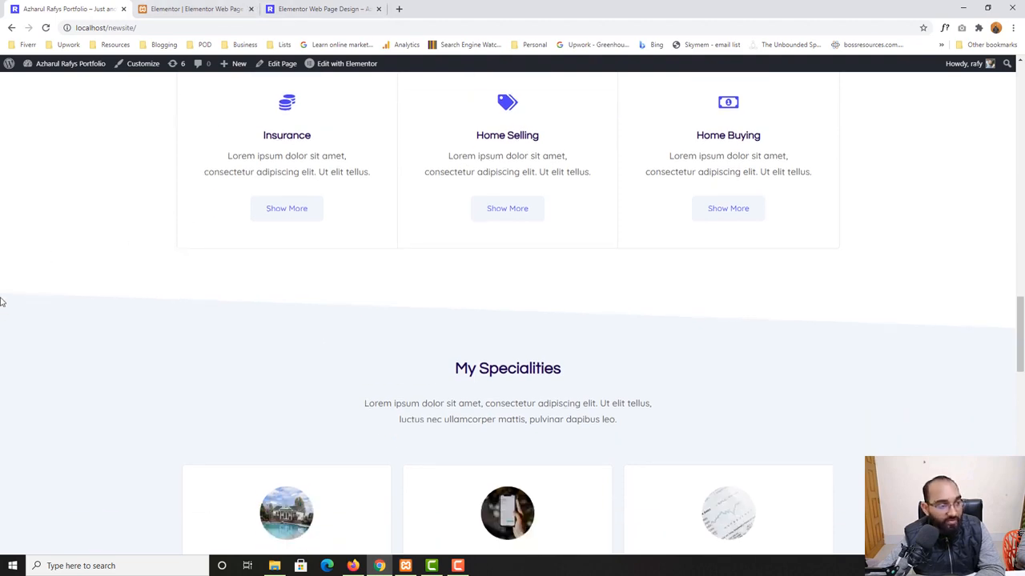
left_click(256, 10)
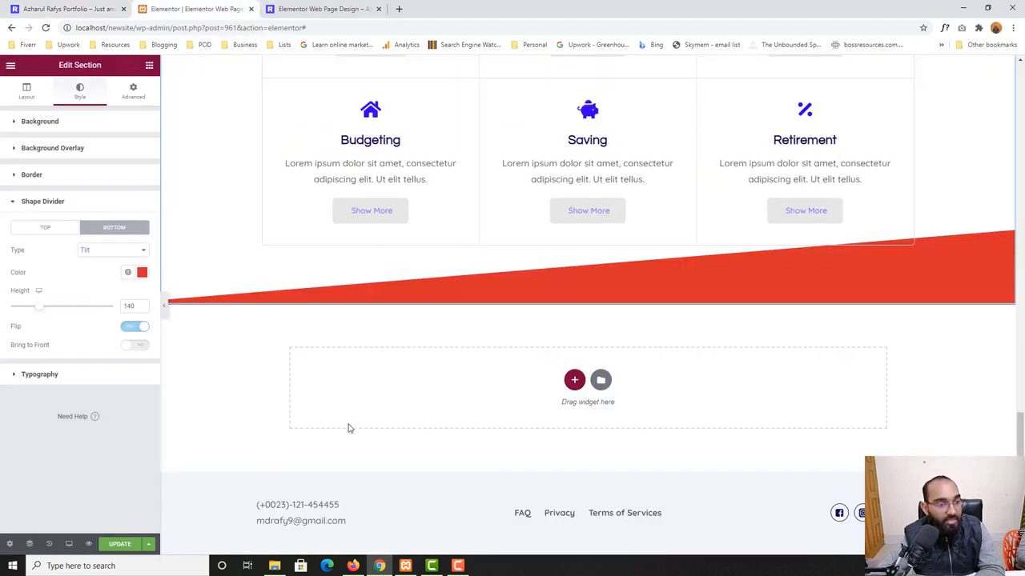
left_click(63, 6)
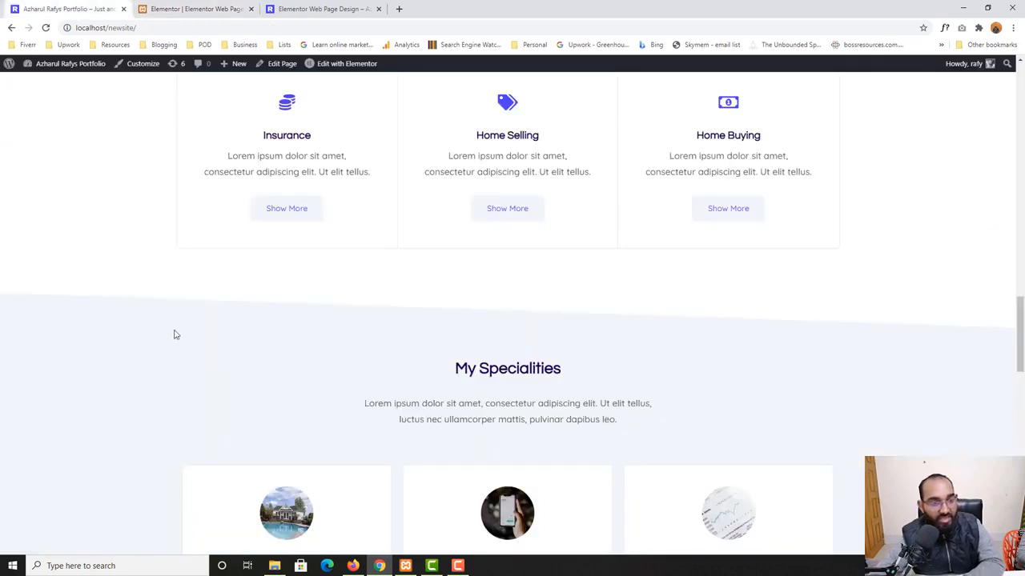
scroll(435, 374, "up", 7)
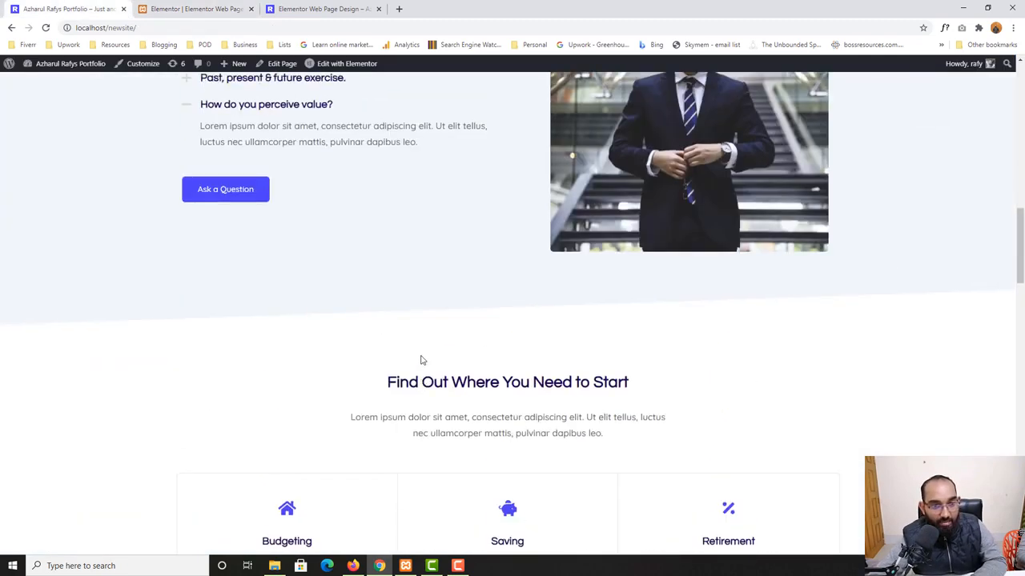
scroll(422, 360, "down", 6)
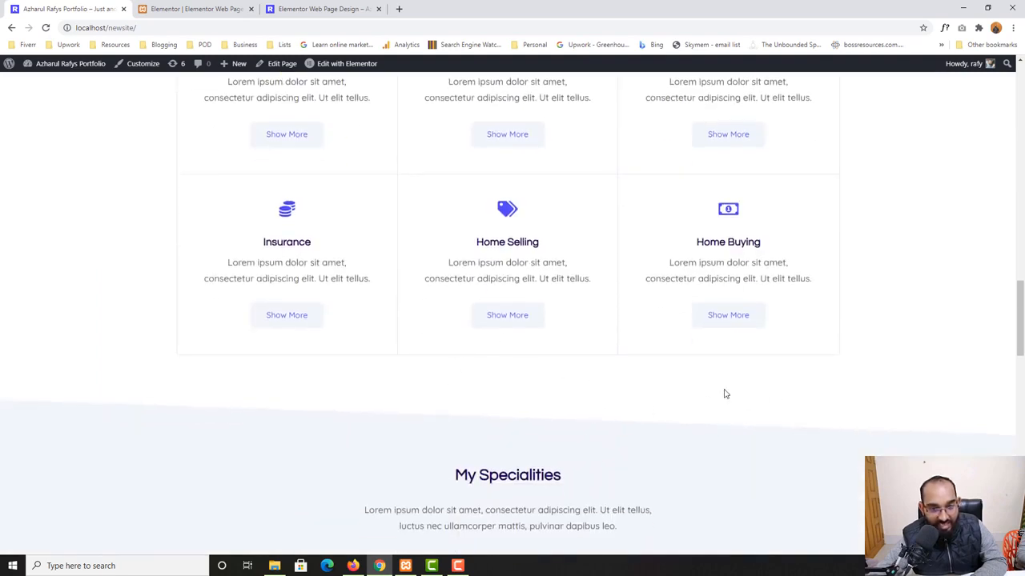
key("ctrl+shift+Tab")
key("ctrl+shift+Tab")
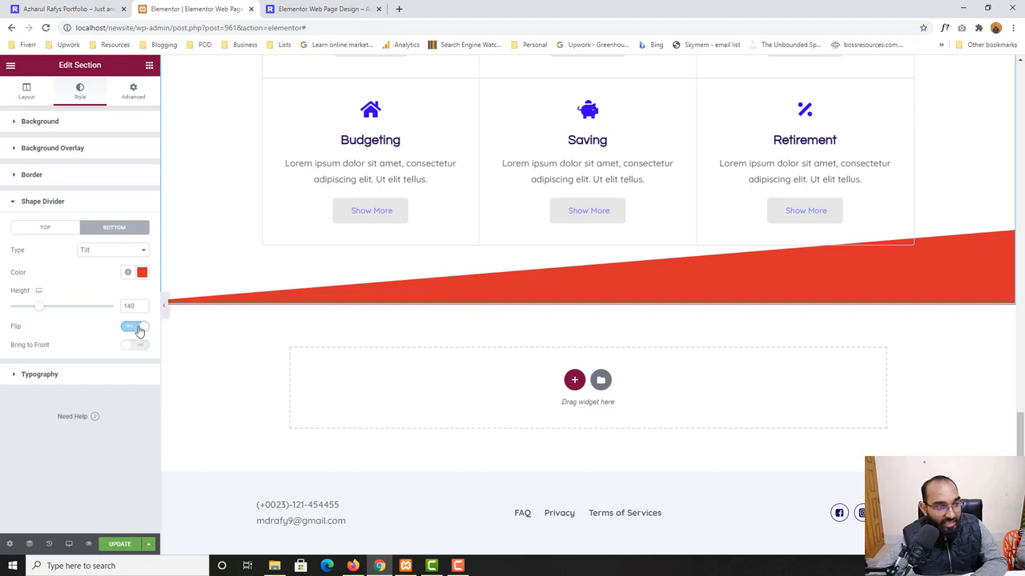
left_click(89, 250)
left_click(94, 259)
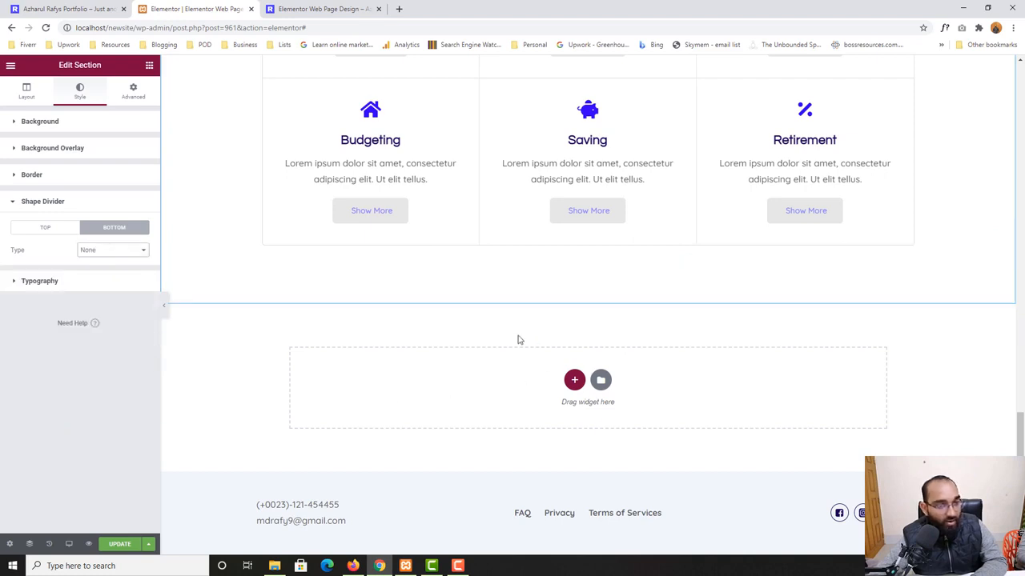
Add a new single-column section below the cards section for the reference page's "My Specialities" block.
left_click(123, 16)
scroll(367, 225, "down", 4)
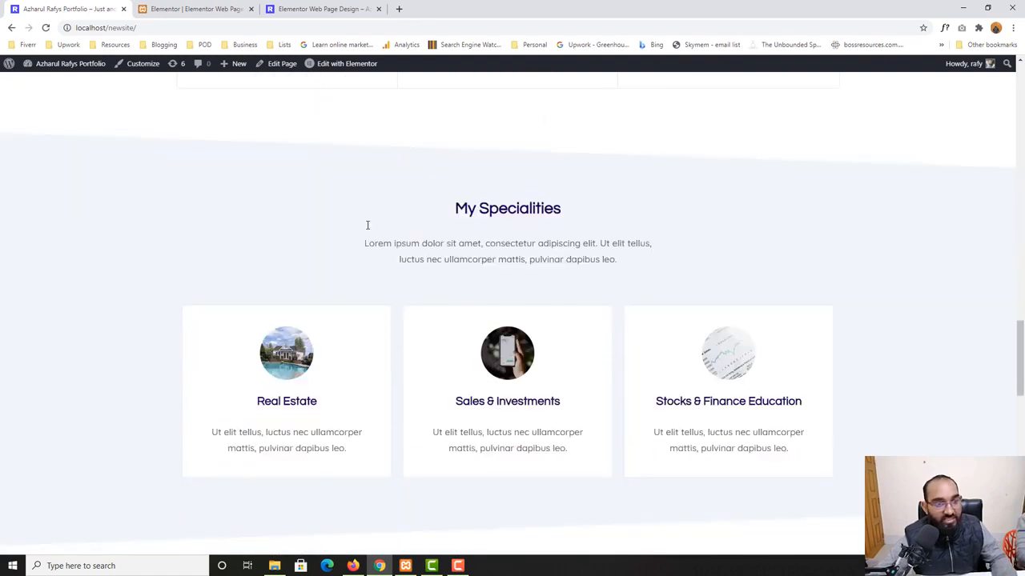
key("ctrl+Tab")
left_click(574, 379)
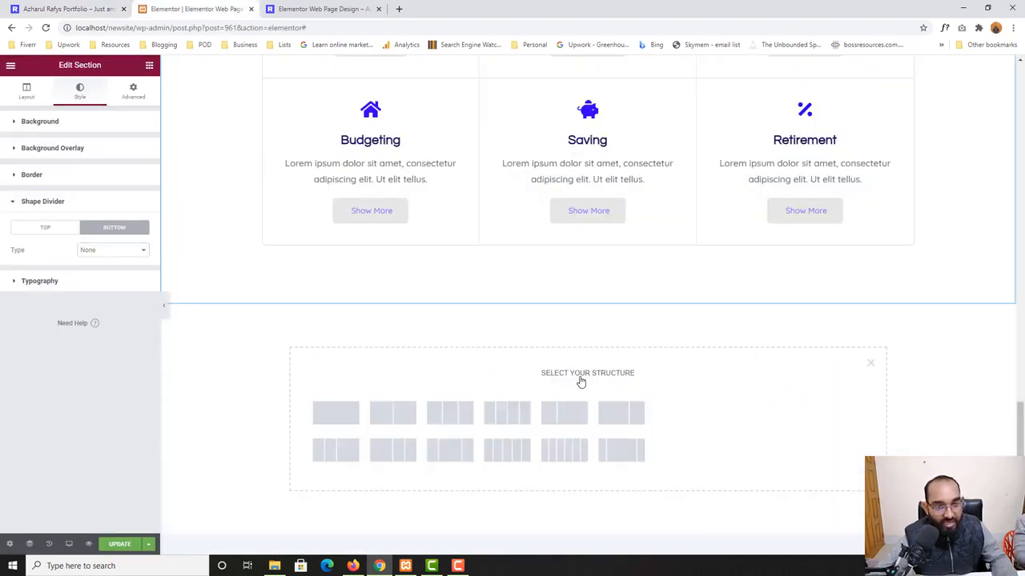
left_click(332, 426)
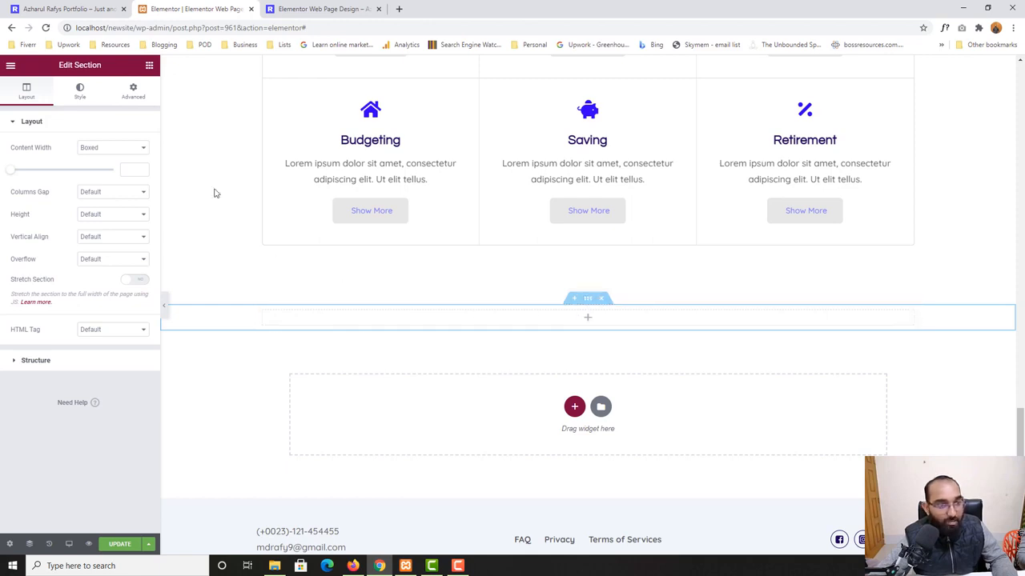
Launch the pixie.exe color picker and sample the background color of the reference page's "My Specialities" section.
key("ctrl+shift+Tab")
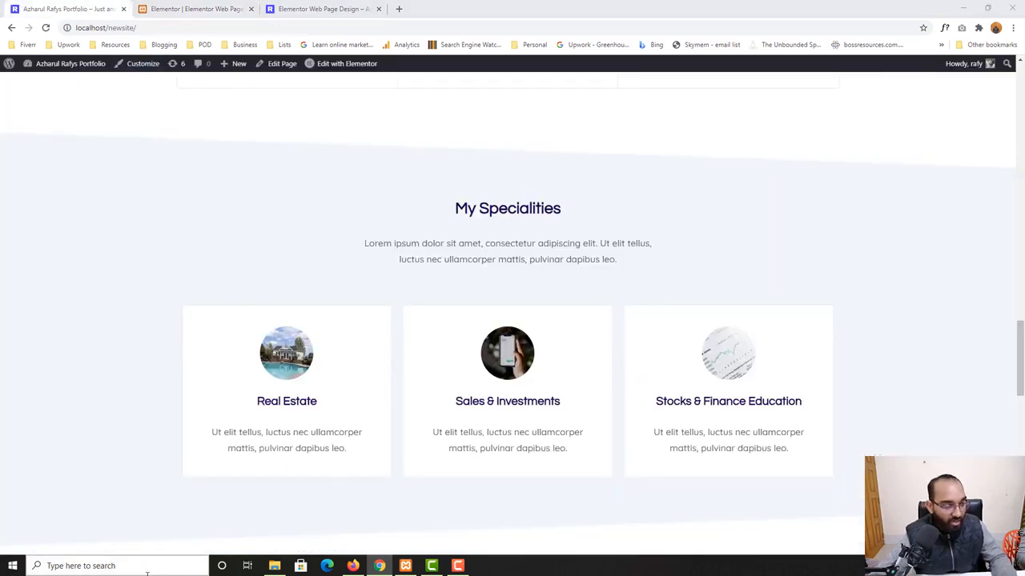
left_click(148, 566)
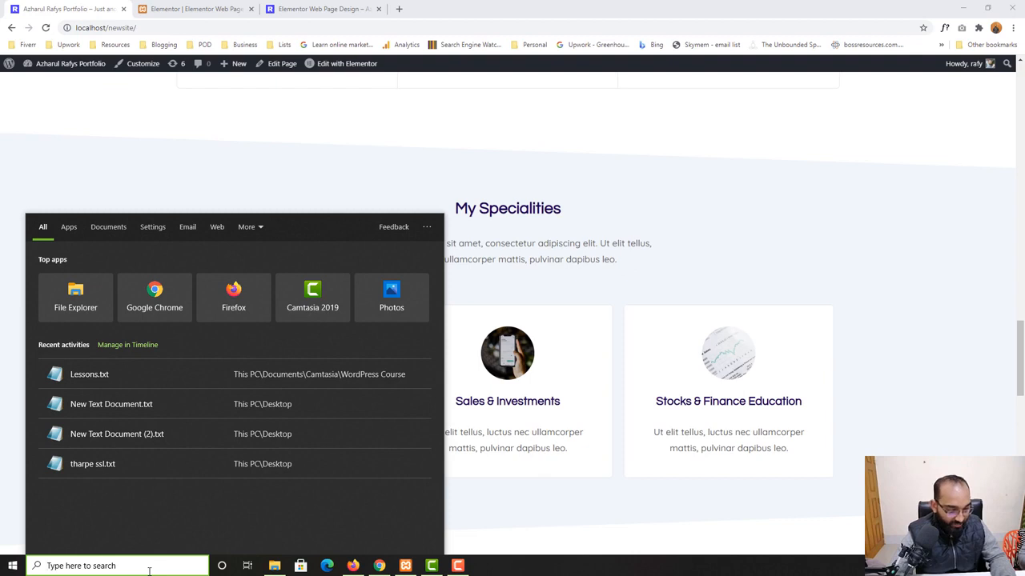
type("p")
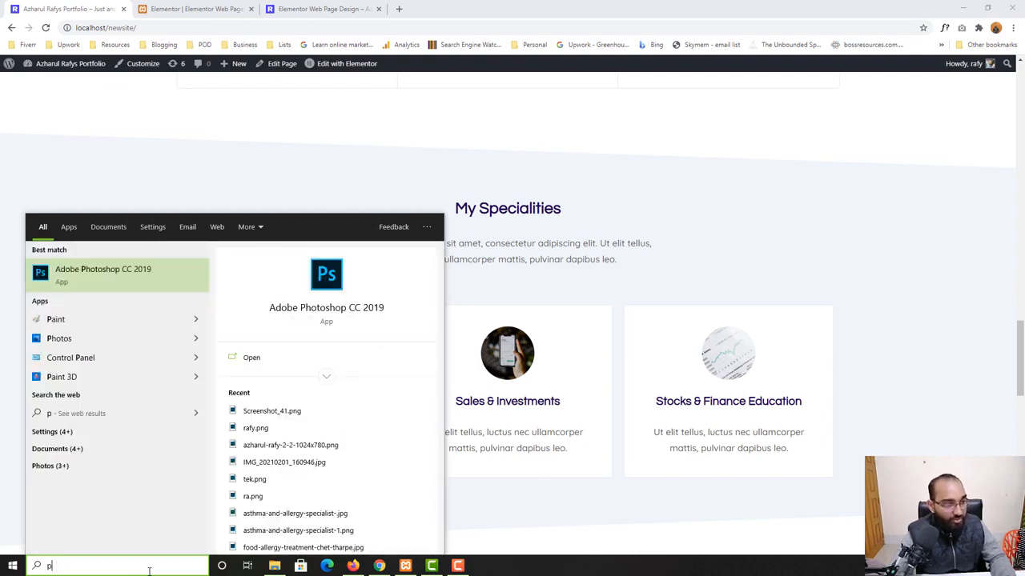
type("ixie")
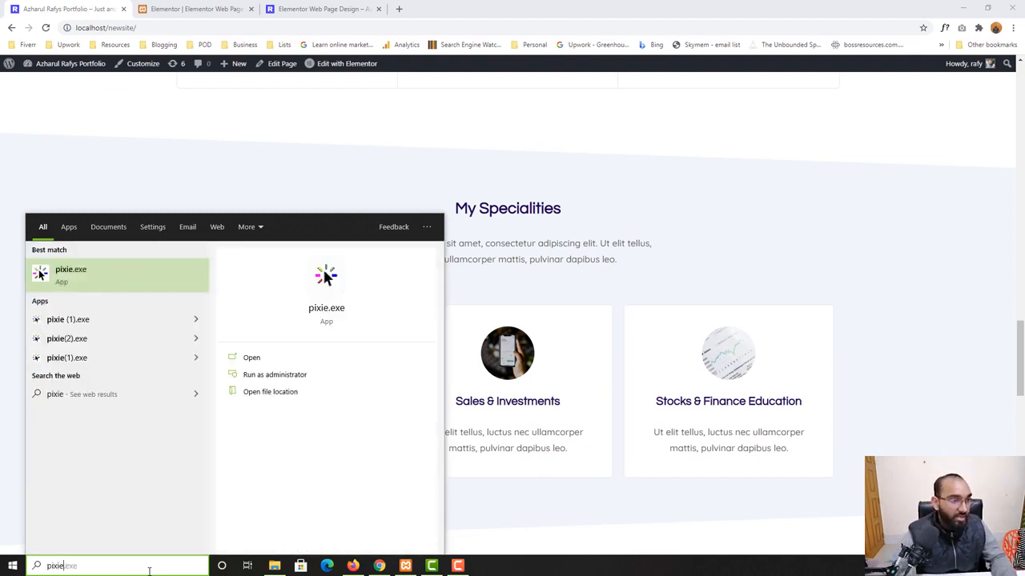
left_click(96, 287)
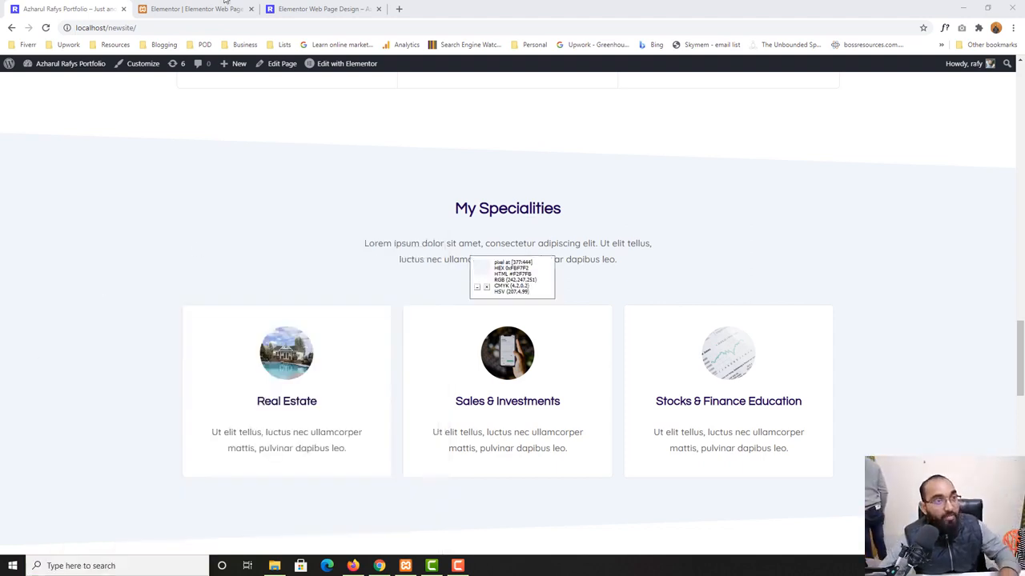
Give the new empty section a classic background color, starting from #F2F7FB and shifting it to a slightly deeper light blue.
left_click(200, 9)
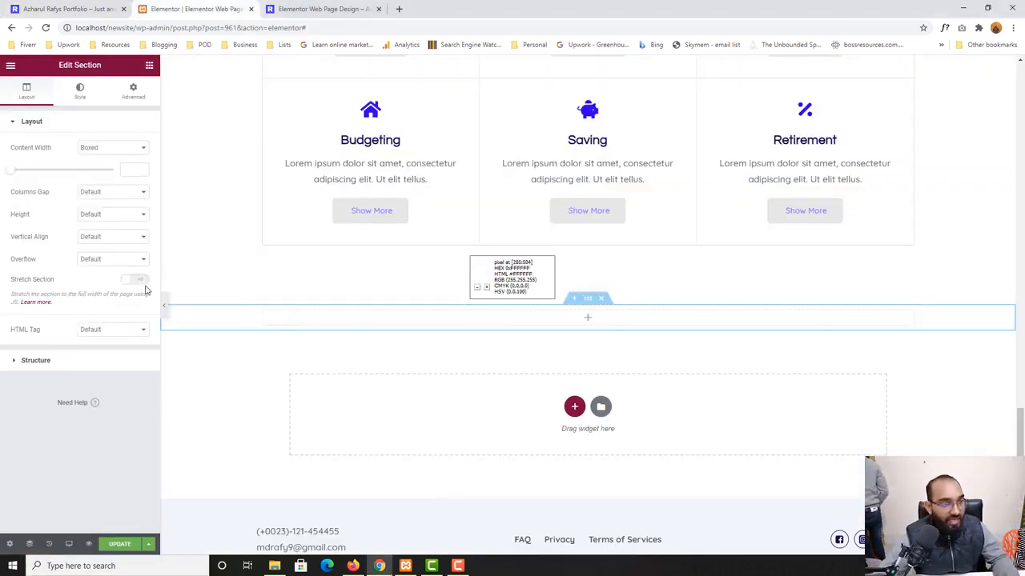
left_click(80, 92)
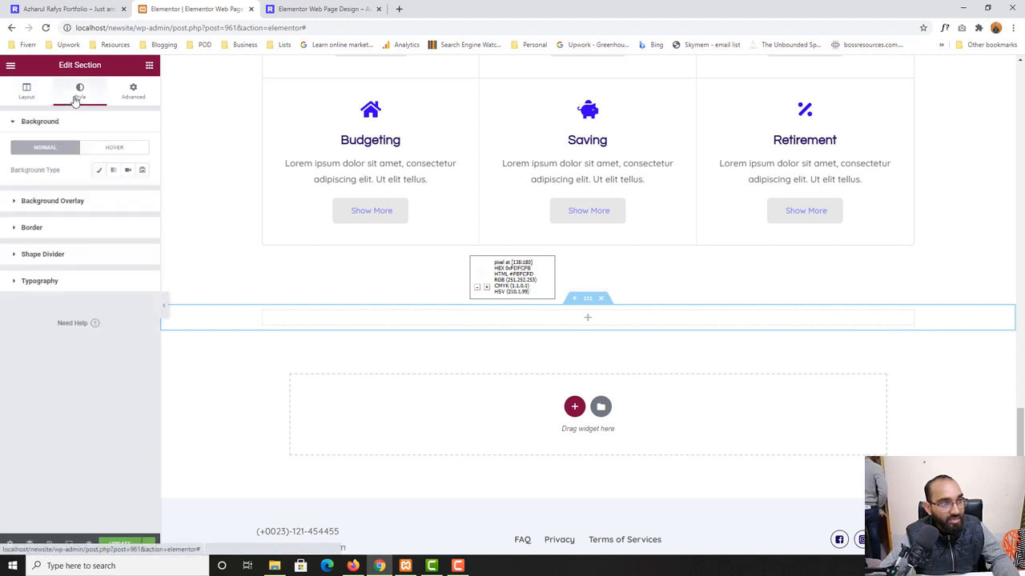
left_click(98, 170)
left_click(142, 192)
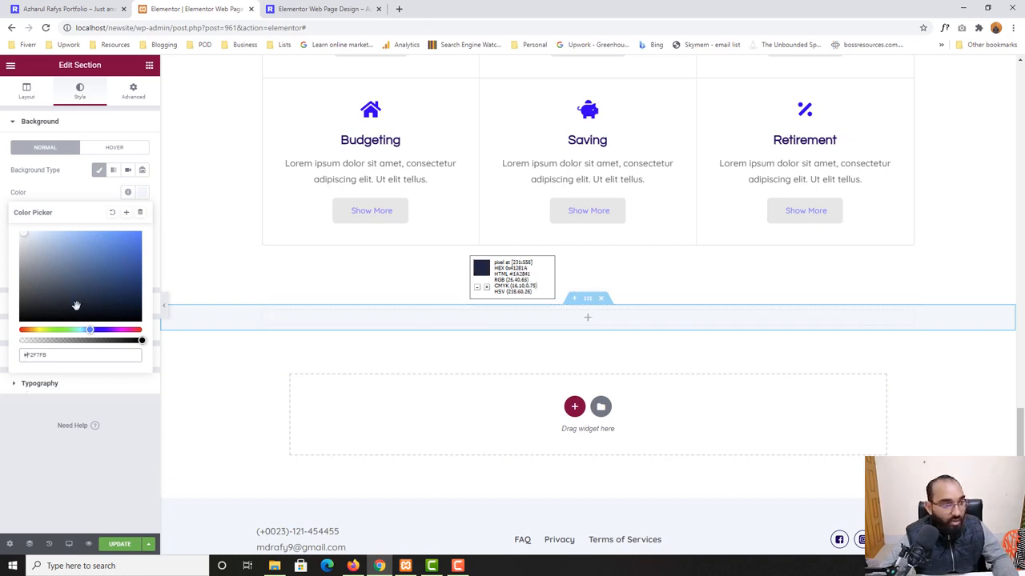
left_click_drag(37, 241, 36, 232)
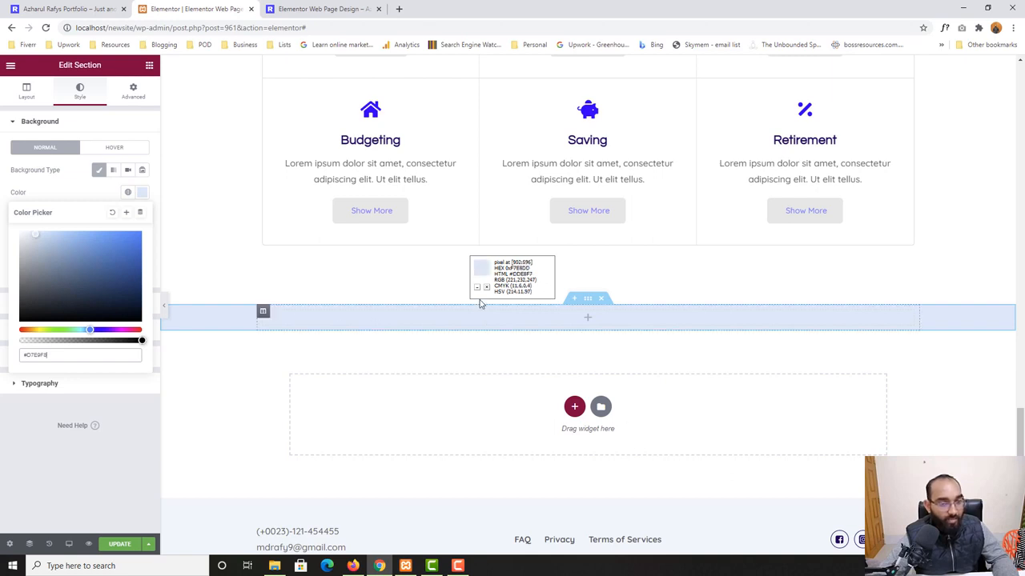
left_click(65, 487)
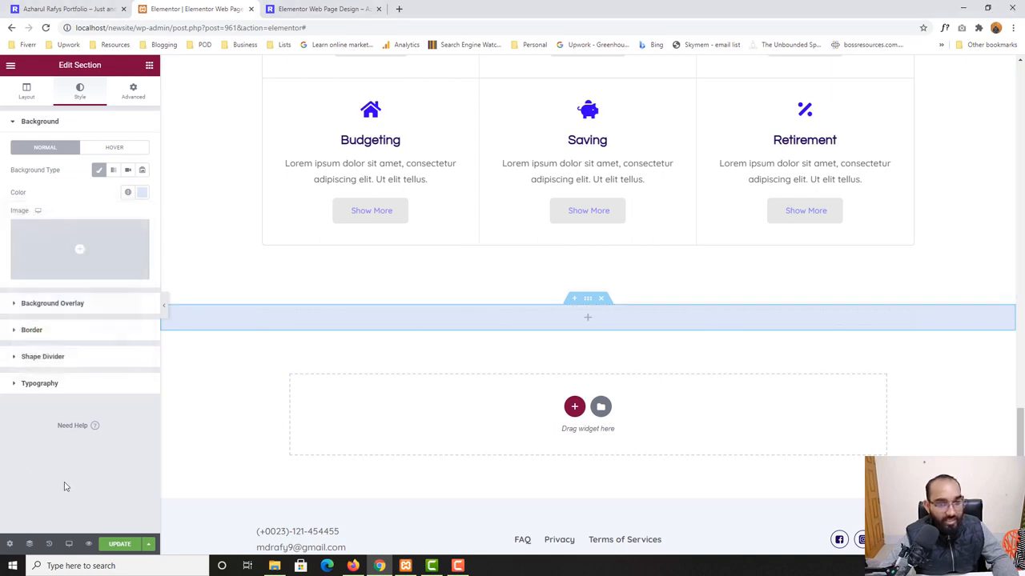
Examine the heading, text and card layout of the "My Specialities" section on the reference home page.
left_click(44, 6)
scroll(4, 389, "down", 1)
scroll(508, 336, "up", 1)
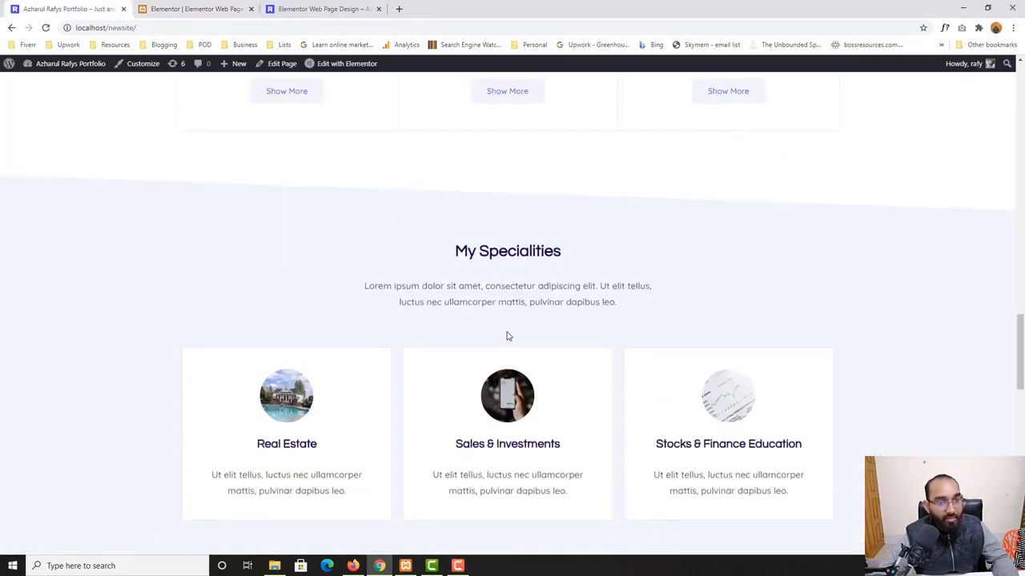
scroll(365, 334, "down", 2)
scroll(364, 335, "up", 3)
scroll(328, 343, "down", 1)
left_click(196, 9)
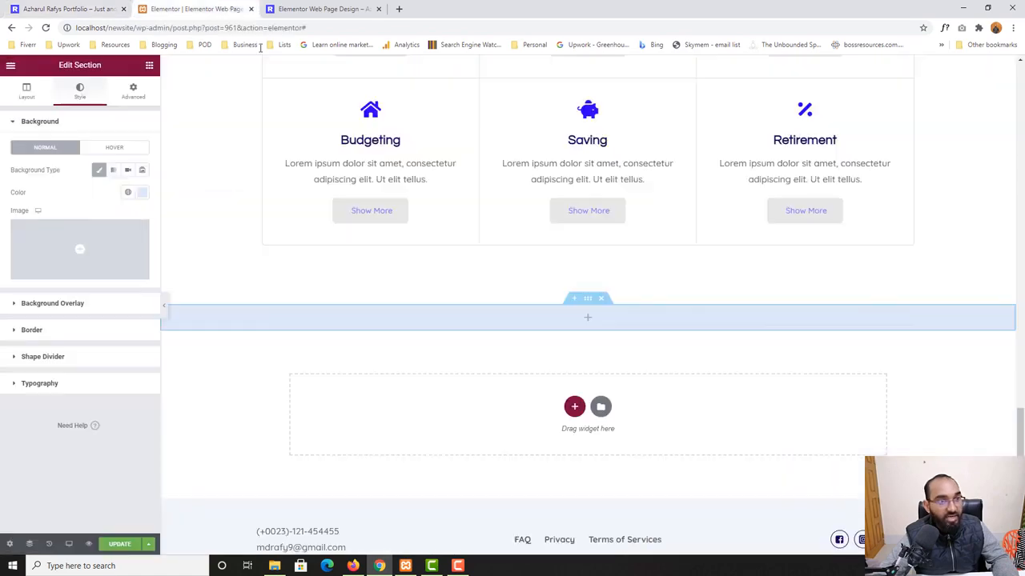
Copy the "Find Out Where You Need to Start" column and paste it into the new light-blue section.
scroll(432, 284, "up", 2)
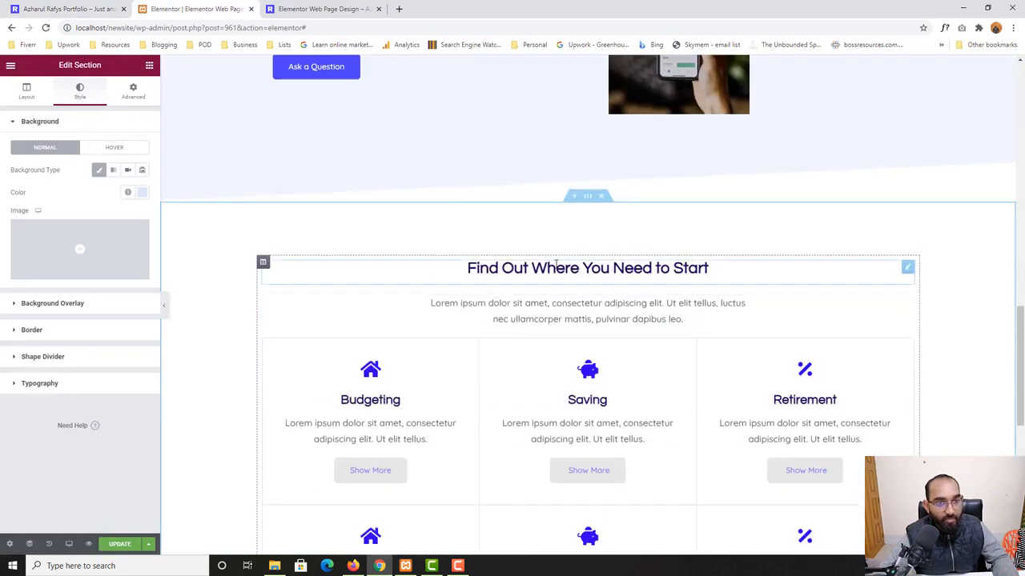
right_click(266, 264)
left_click(291, 329)
scroll(752, 416, "down", 4)
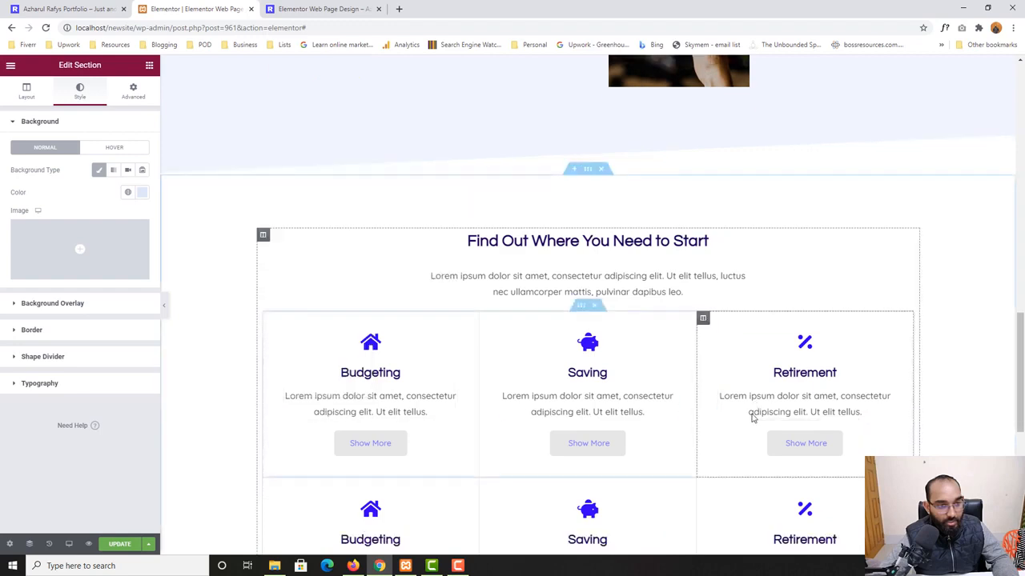
scroll(675, 393, "down", 1)
right_click(586, 374)
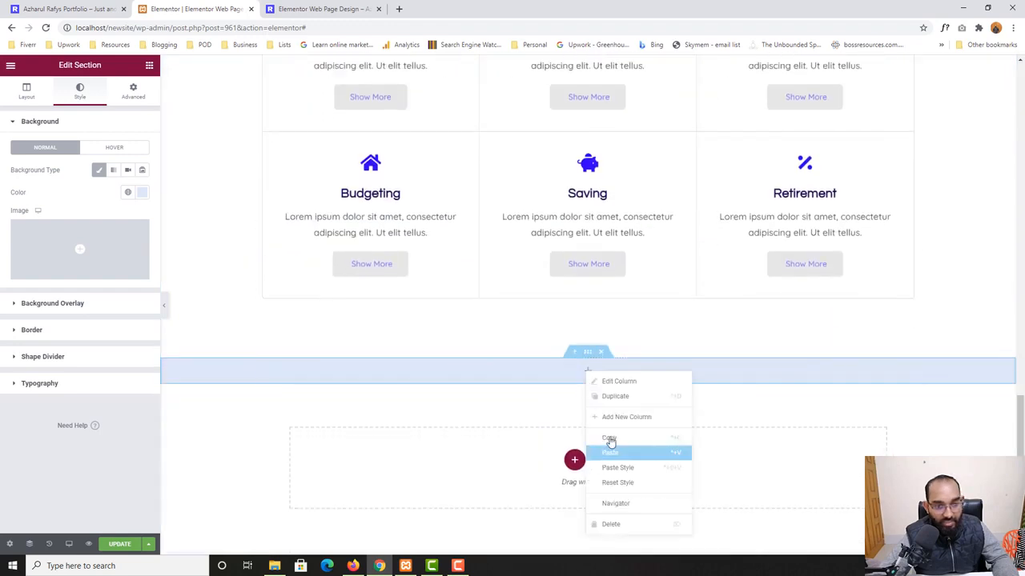
left_click(673, 453)
scroll(780, 398, "down", 5)
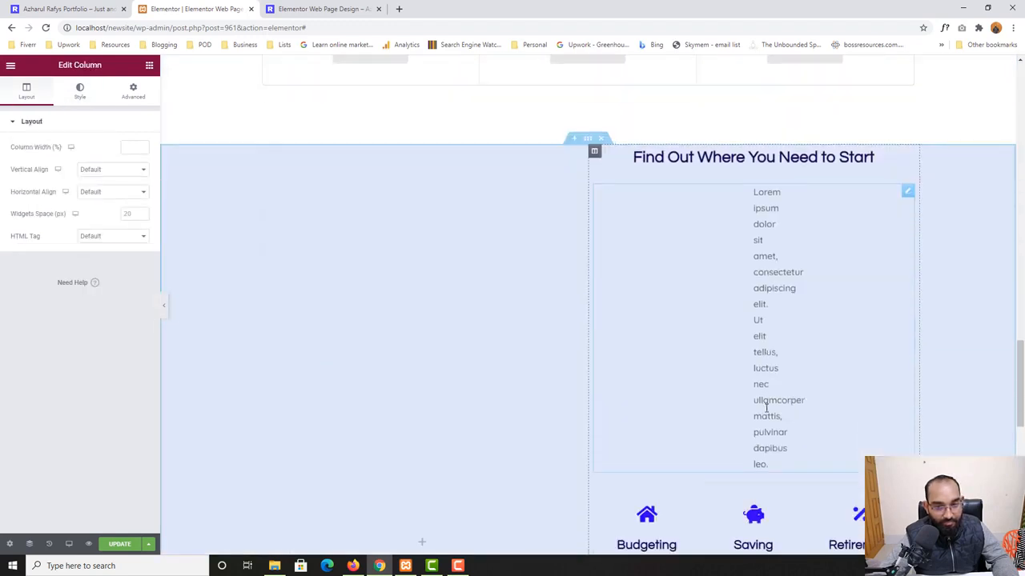
scroll(513, 408, "up", 7)
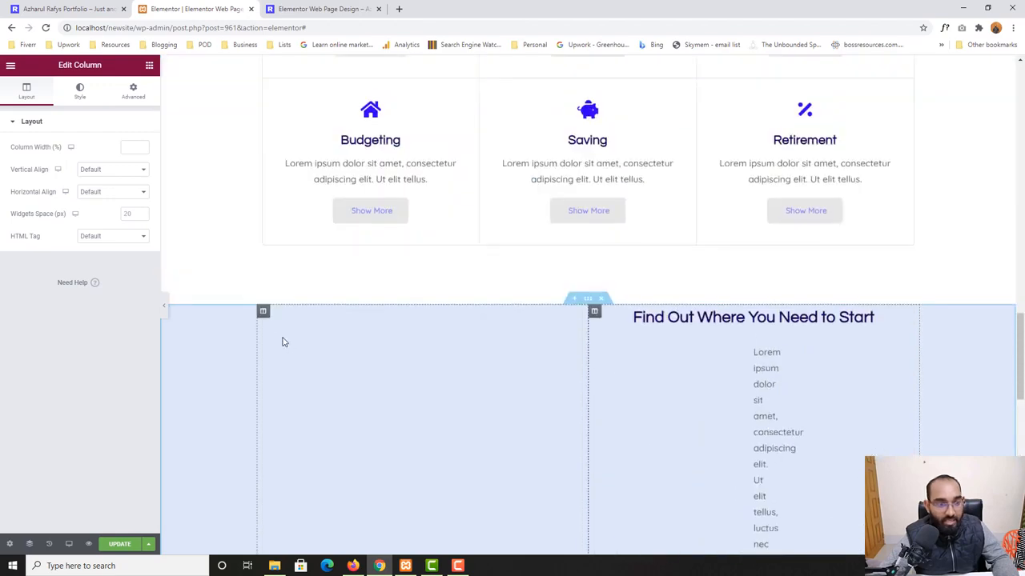
Delete the empty column beside the pasted content in the light-blue section.
right_click(282, 340)
left_click(327, 487)
scroll(698, 405, "down", 3)
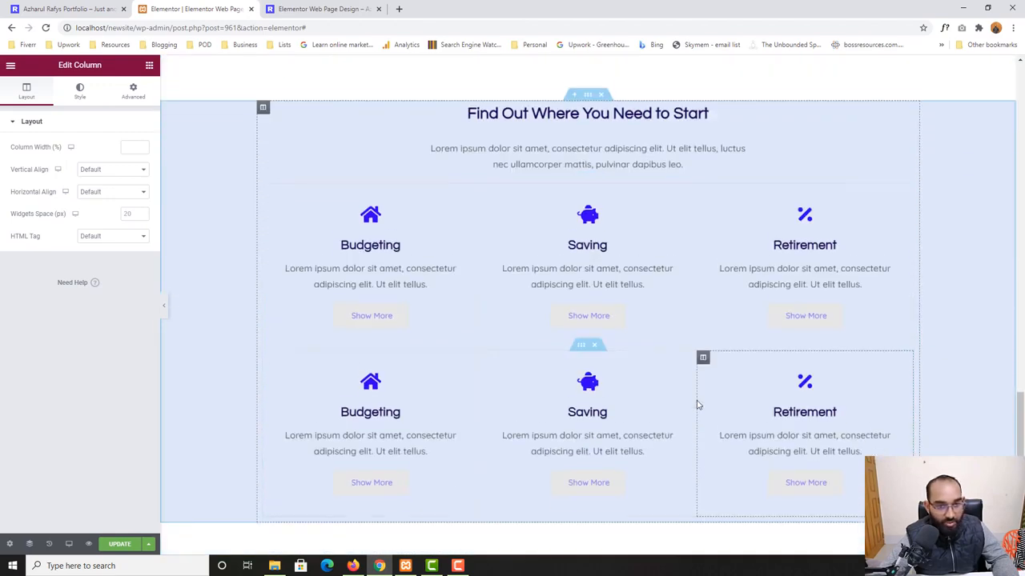
scroll(697, 405, "up", 2)
scroll(614, 397, "down", 1)
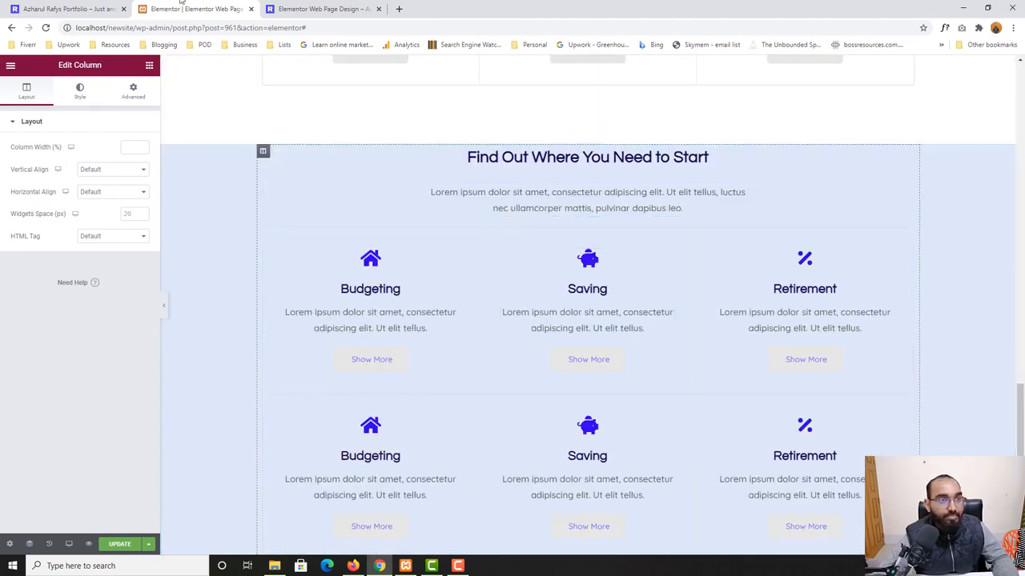
Compare the cards section on the preview page with the "My Specialities" section on the reference home page.
left_click(320, 9)
scroll(235, 344, "down", 4)
scroll(217, 355, "up", 3)
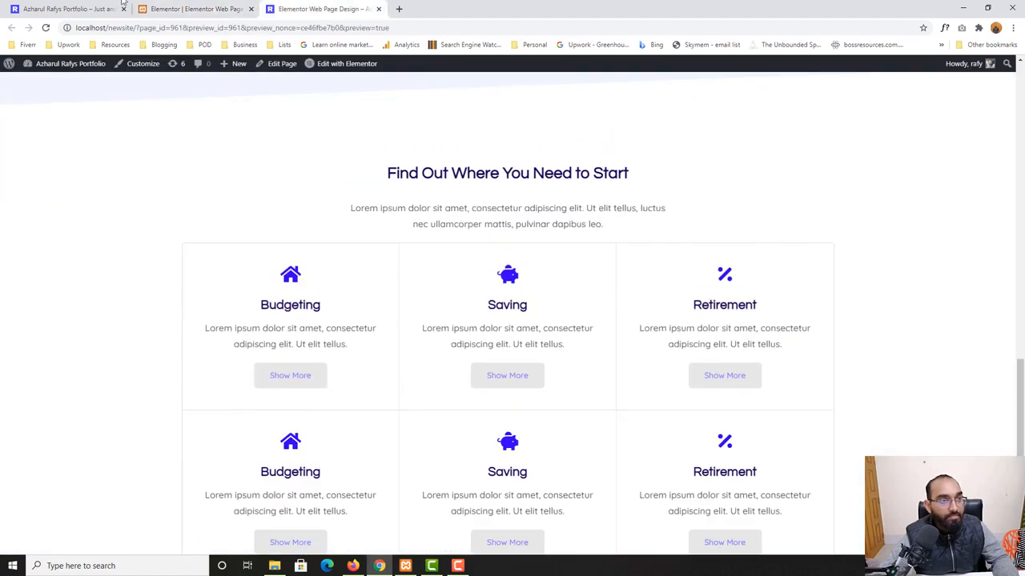
left_click(80, 9)
scroll(252, 382, "down", 1)
scroll(244, 386, "down", 1)
scroll(343, 297, "up", 2)
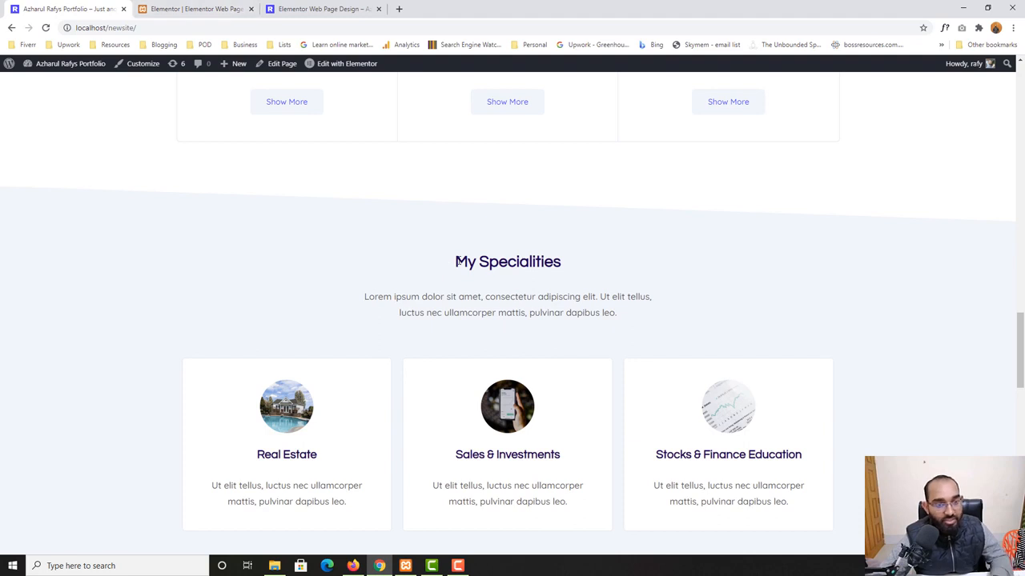
Replace the light-blue section's heading with "My Specialities", copied from the reference home page.
left_click_drag(448, 262, 558, 276)
key("ctrl+c")
left_click(191, 7)
scroll(560, 281, "up", 1)
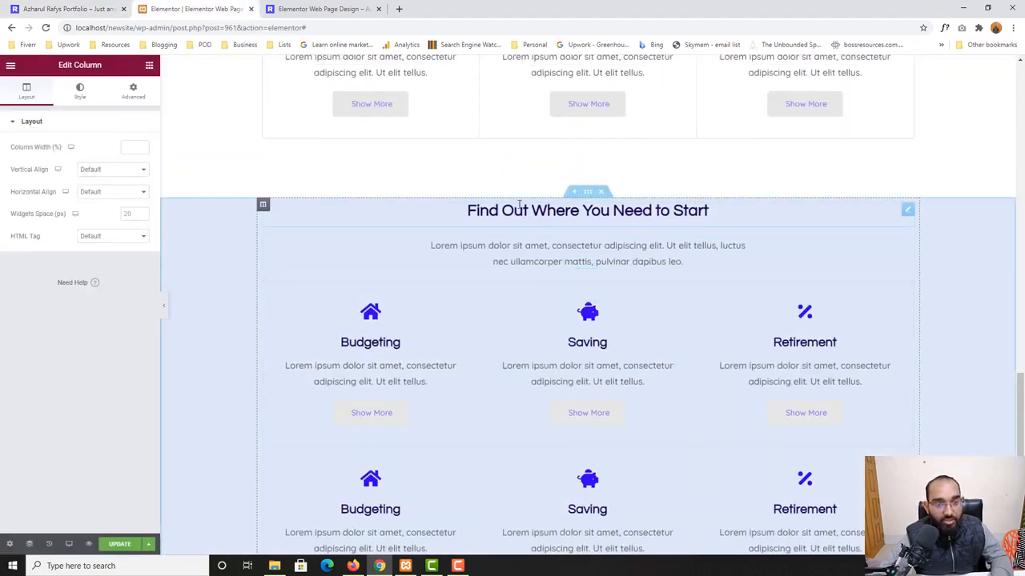
double_click(522, 210)
left_click(108, 157)
key("ctrl+a")
key("ctrl+v")
Replace the description under the "My Specialities" heading with the paragraph copied from the reference home page.
left_click(70, 7)
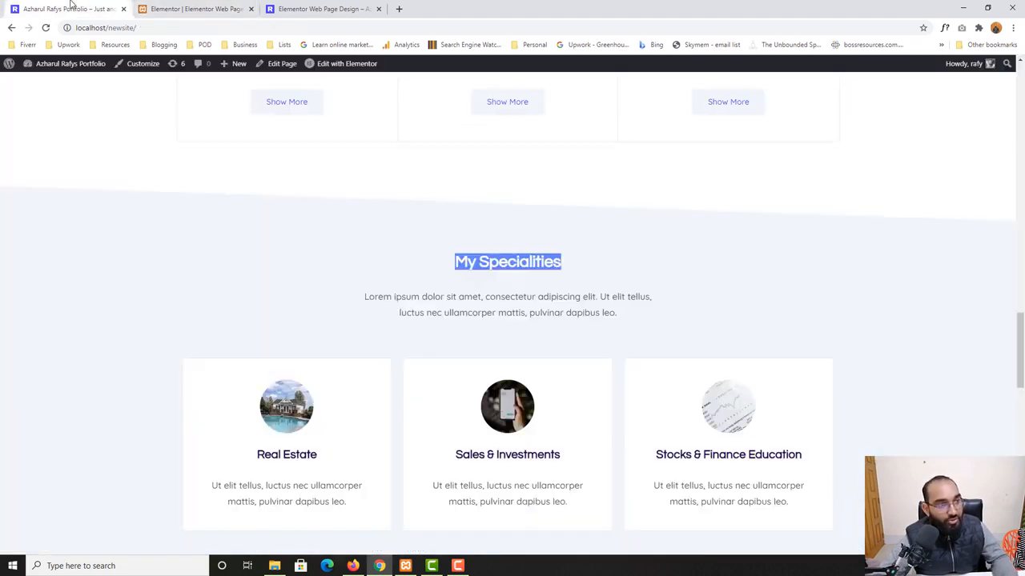
left_click_drag(395, 293, 597, 323)
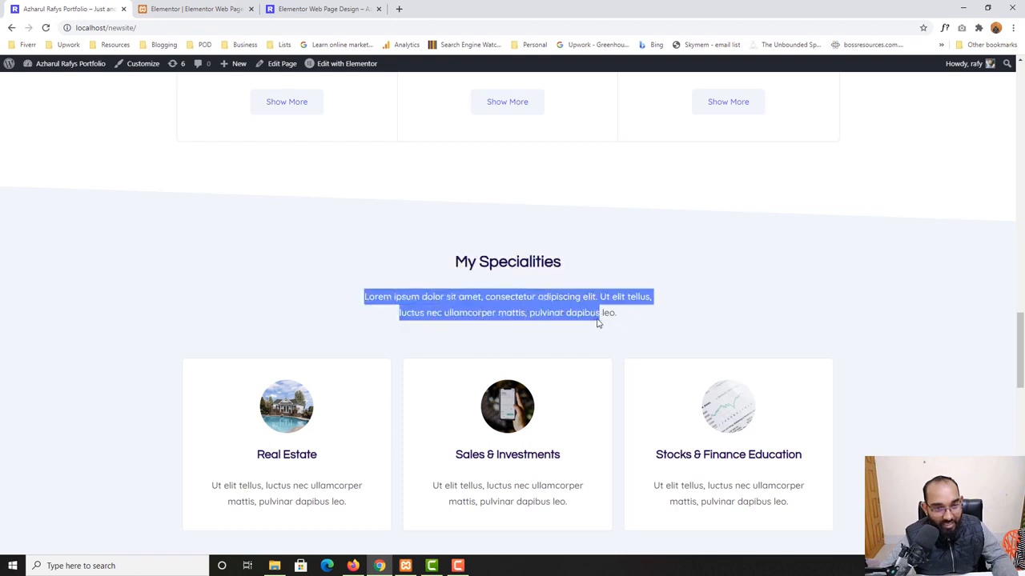
right_click(607, 312)
left_click(365, 293)
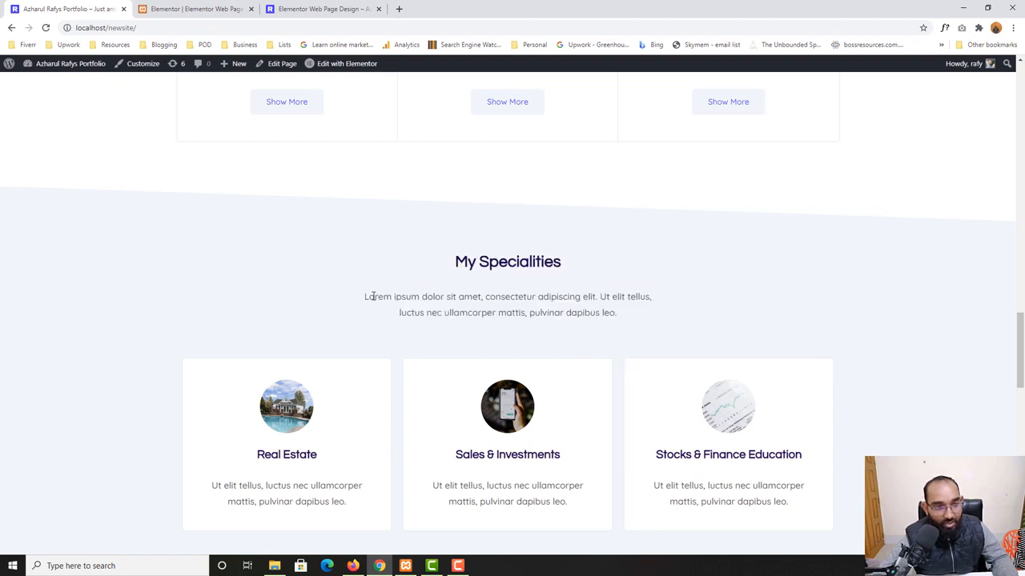
left_click_drag(365, 296, 646, 316)
key("ctrl+c")
left_click(192, 9)
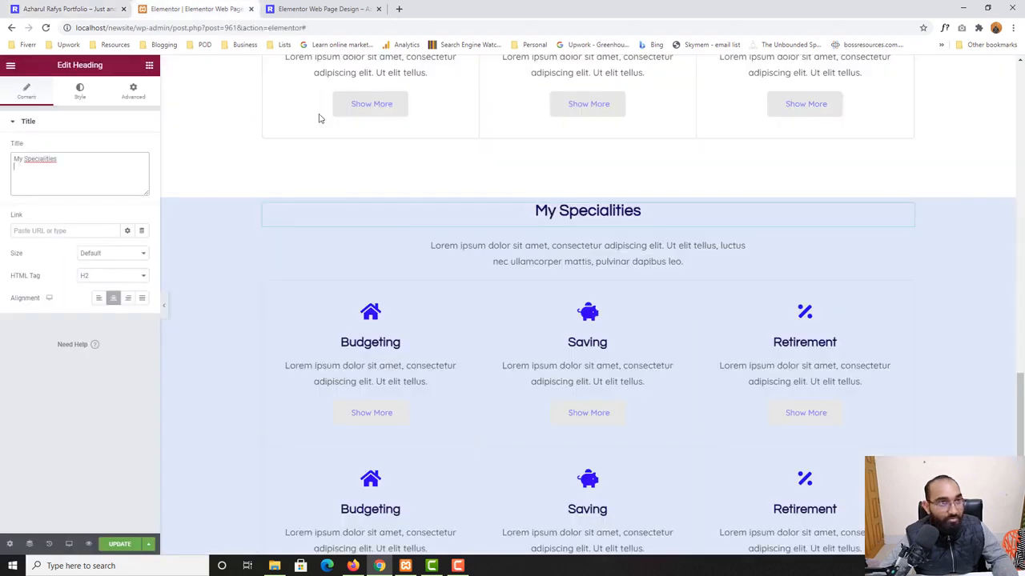
left_click(683, 261)
left_click(109, 241)
key("ctrl+a")
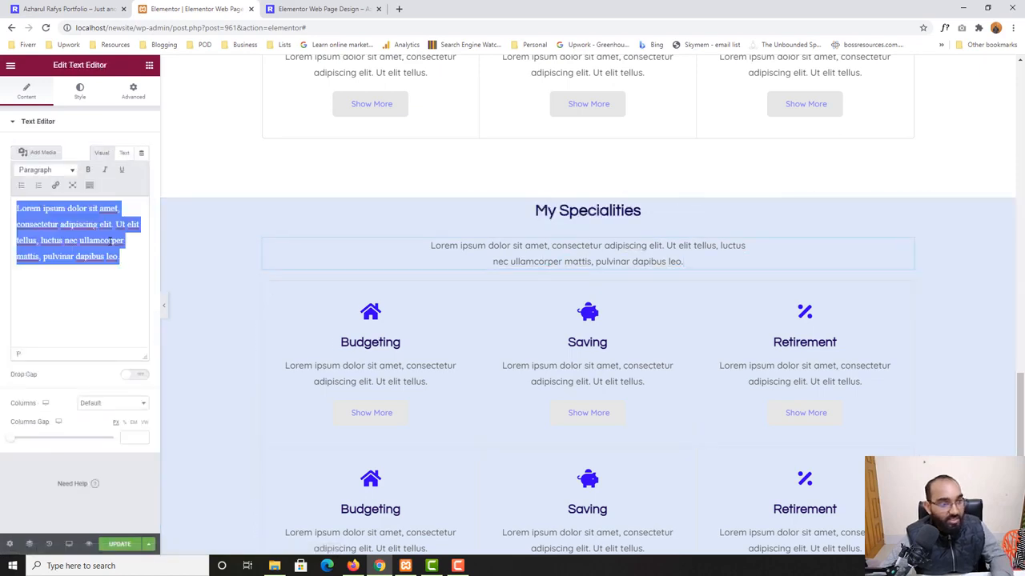
key("ctrl+v")
Remove the blank lines after the description text in the "My Specialities" section.
scroll(550, 323, "up", 5)
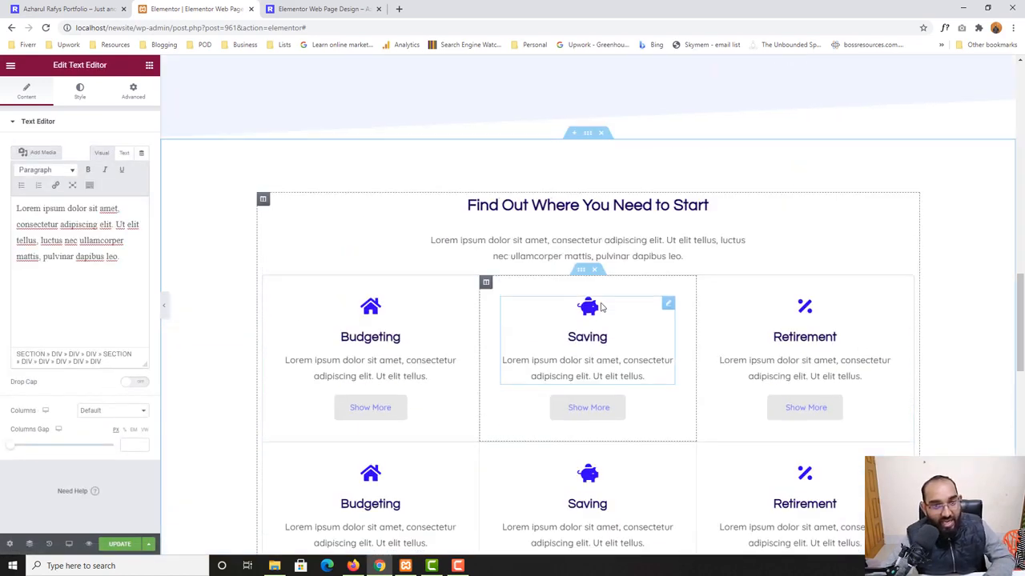
scroll(481, 336, "down", 2)
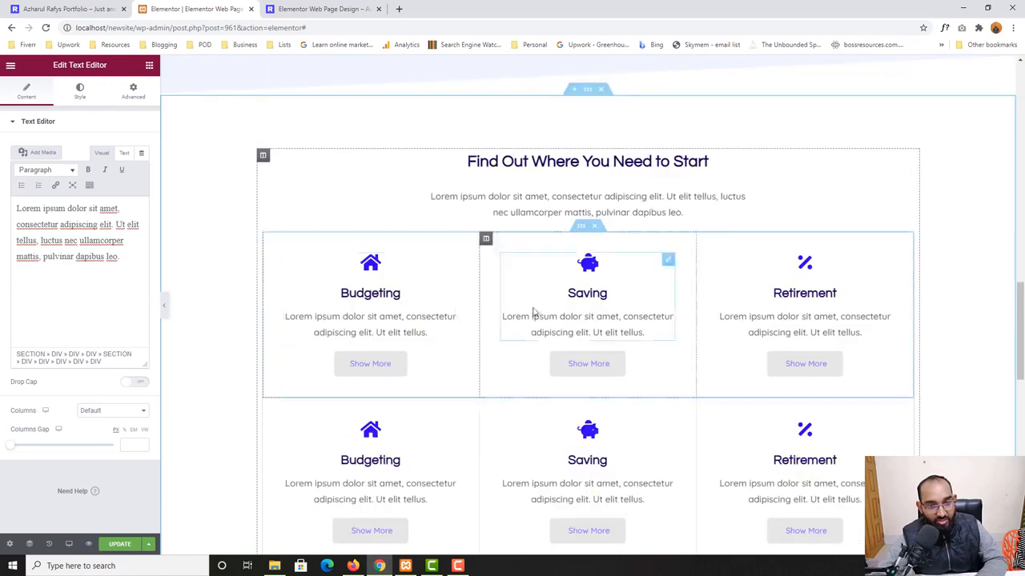
scroll(398, 325, "down", 5)
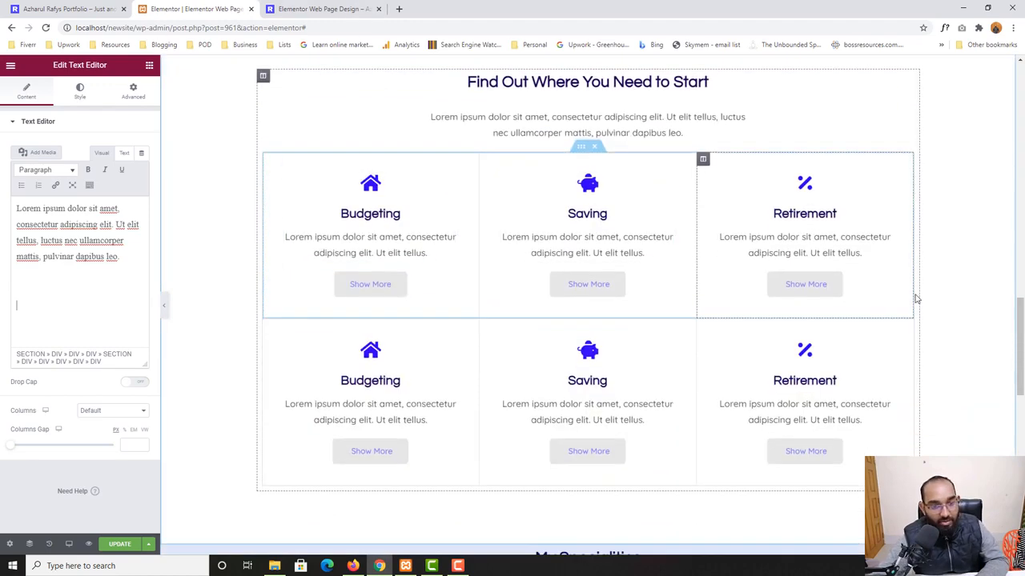
scroll(425, 350, "up", 4)
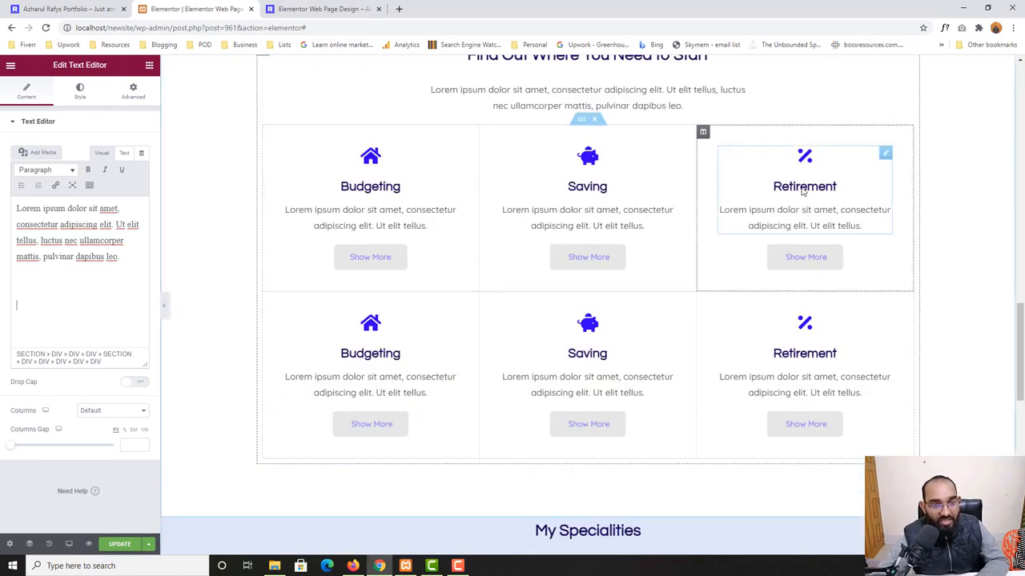
scroll(215, 315, "down", 4)
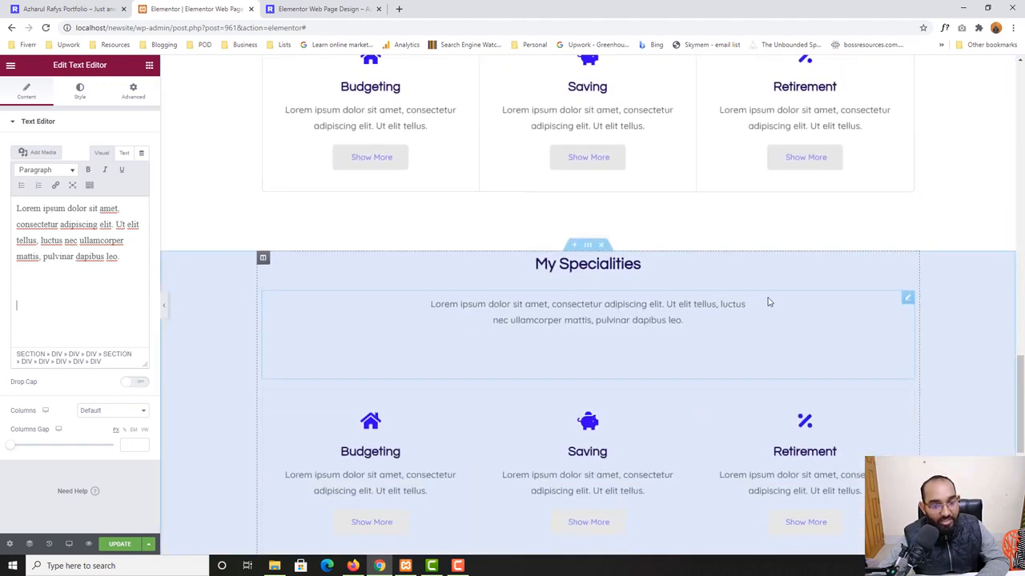
scroll(526, 364, "down", 1)
left_click(43, 287)
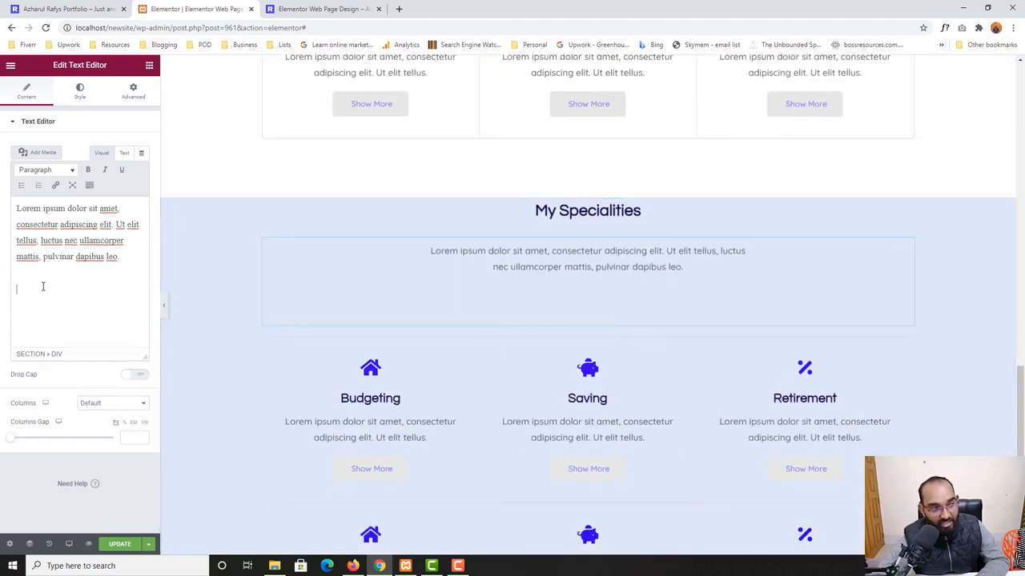
key("BackSpace")
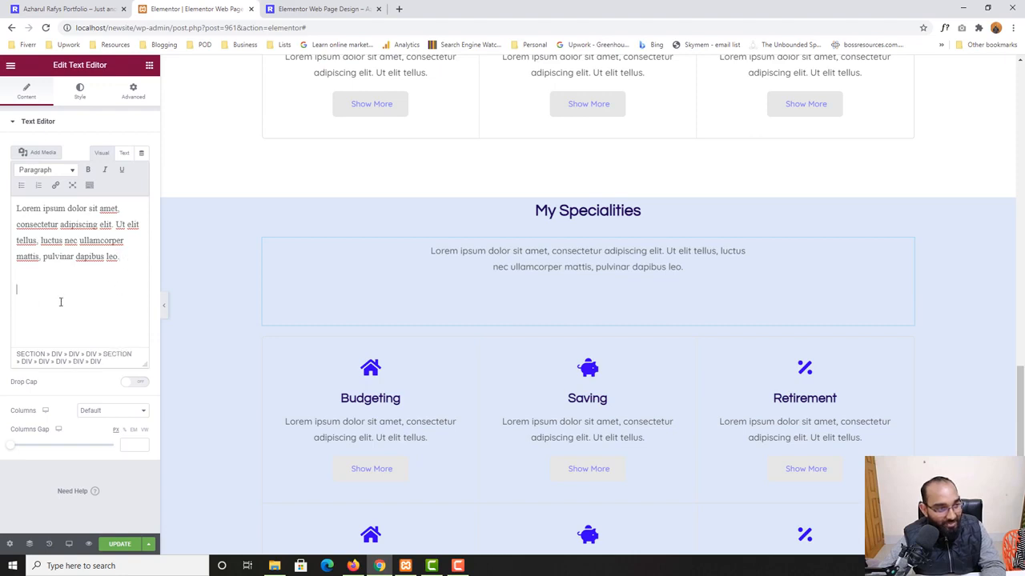
key("BackSpace")
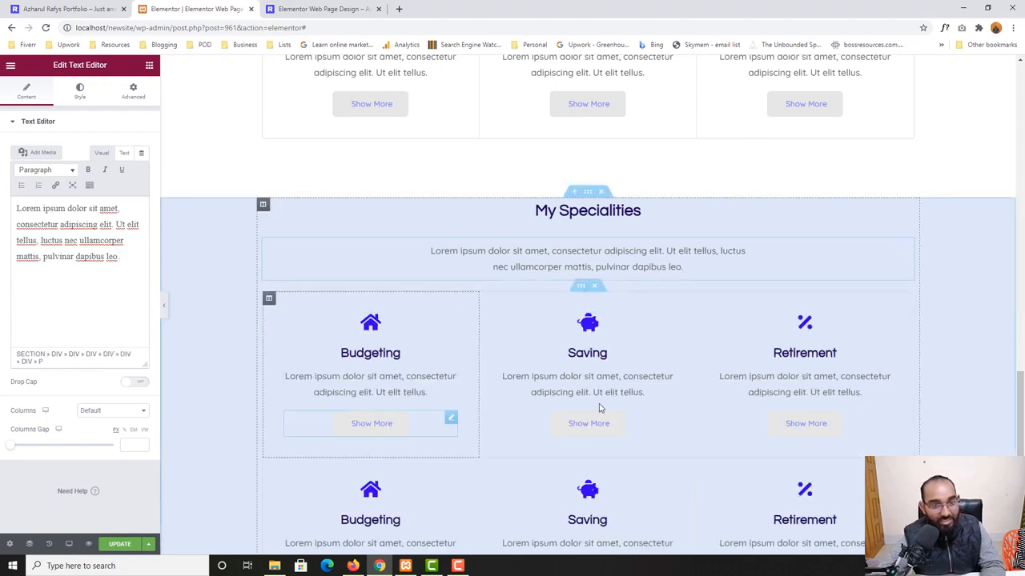
Delete one of the two card rows in the "My Specialities" section, leaving a single three-column row.
scroll(441, 380, "up", 6)
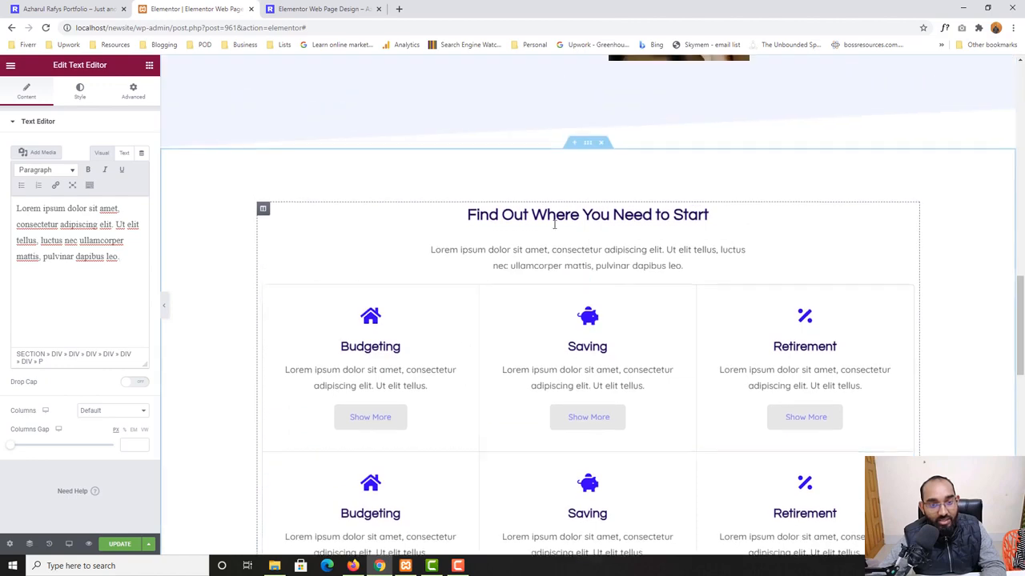
scroll(341, 441, "down", 7)
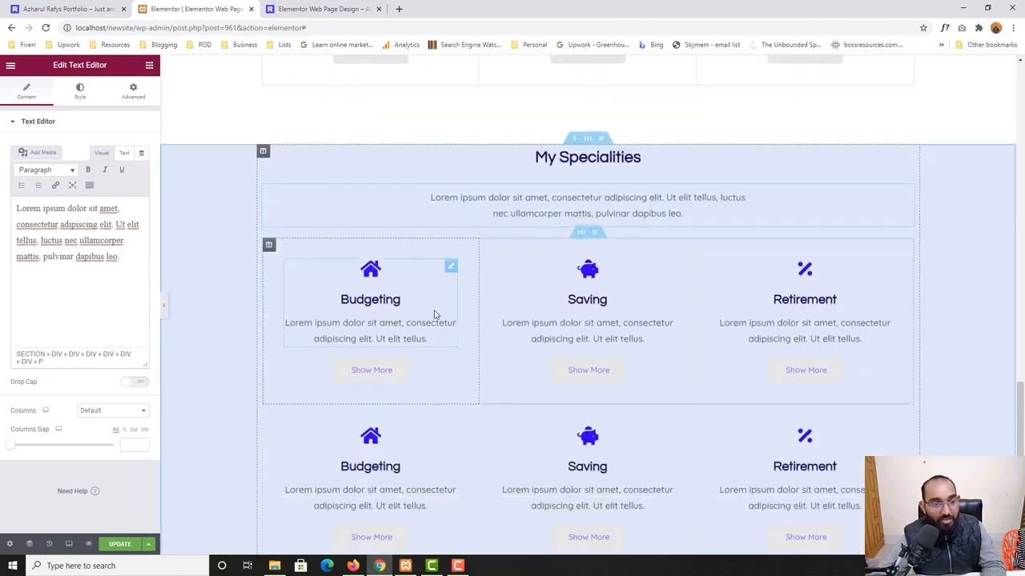
scroll(590, 331, "down", 4)
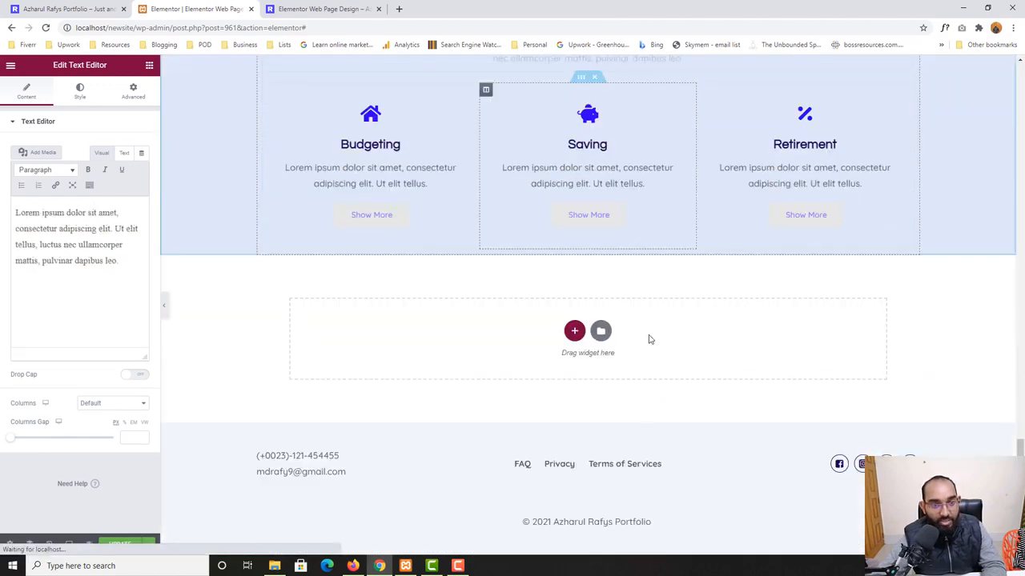
scroll(650, 339, "up", 3)
Check the speciality cards on the reference home page and delete the three "Show More" buttons from the "My Specialities" row.
left_click(64, 9)
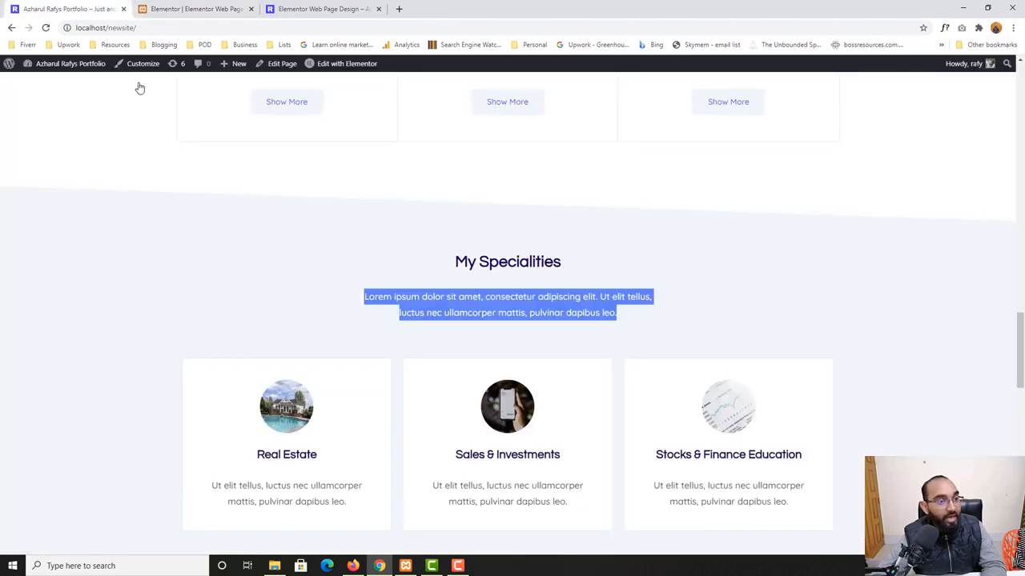
scroll(251, 385, "down", 3)
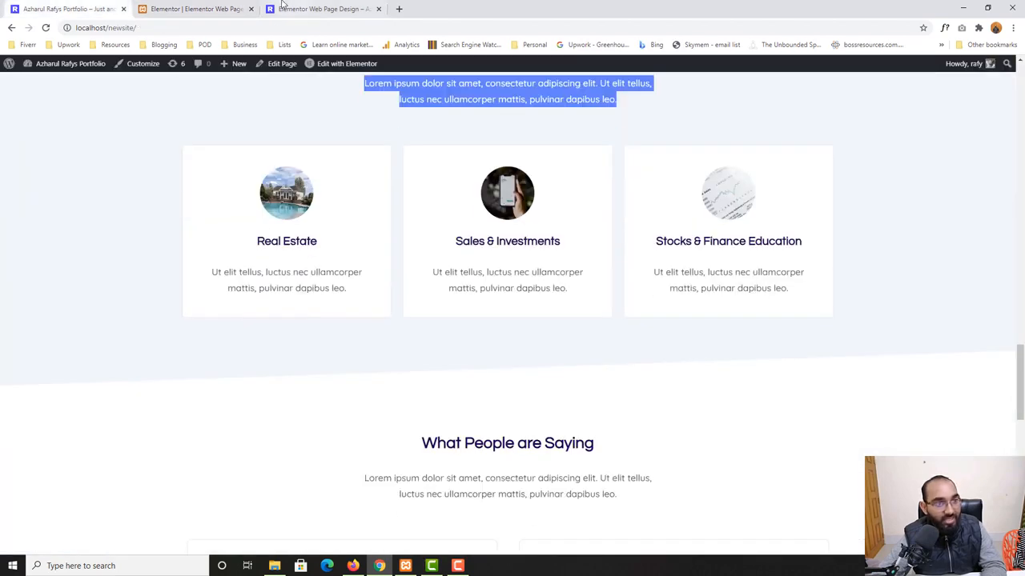
left_click(233, 9)
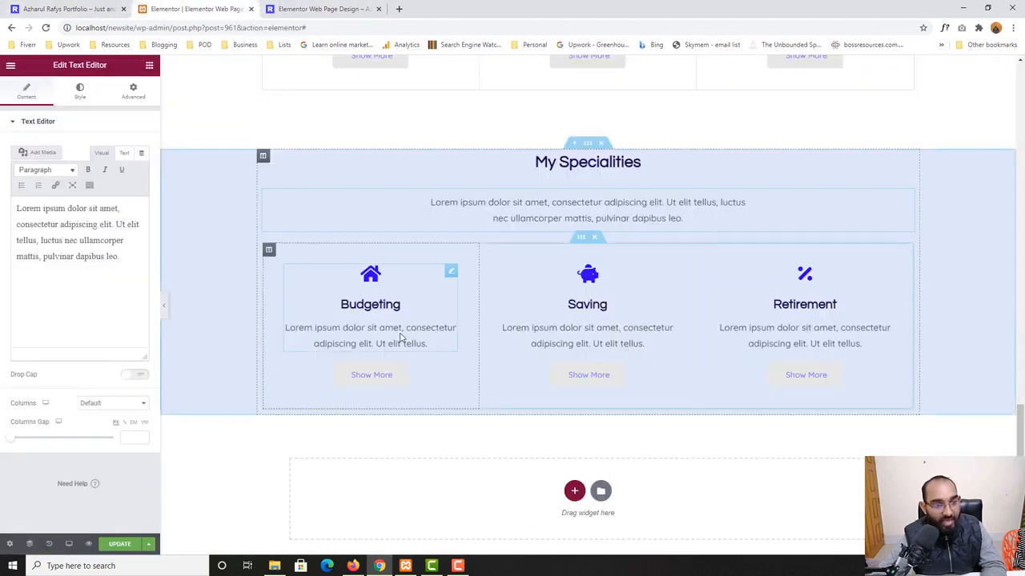
right_click(390, 375)
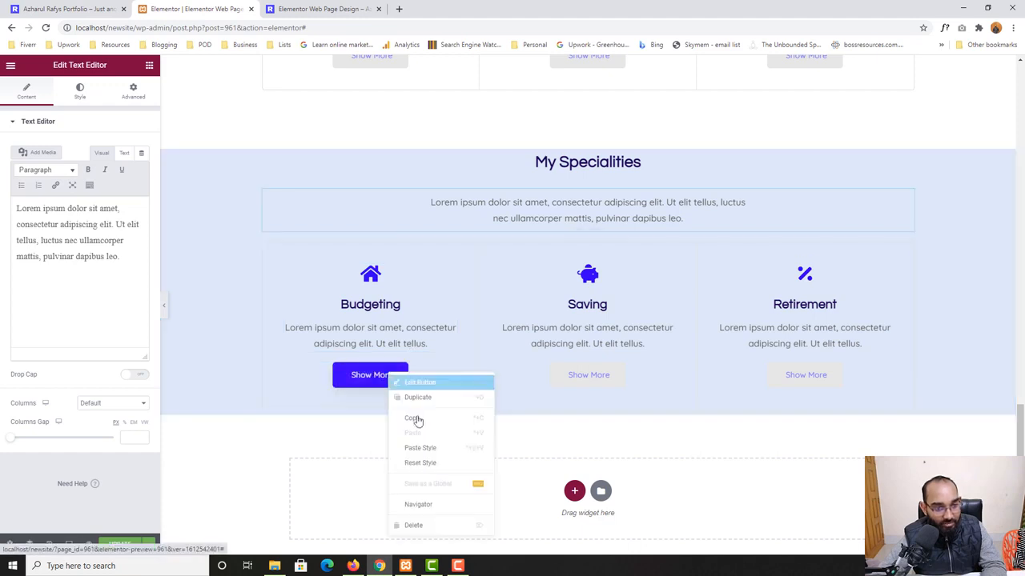
left_click(408, 525)
right_click(590, 376)
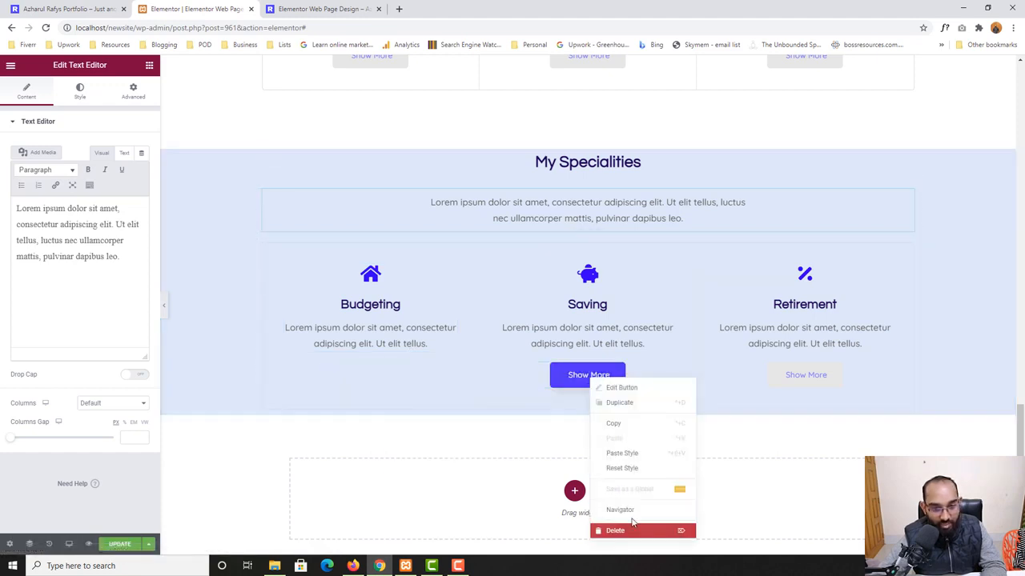
left_click(631, 530)
right_click(818, 377)
left_click(835, 531)
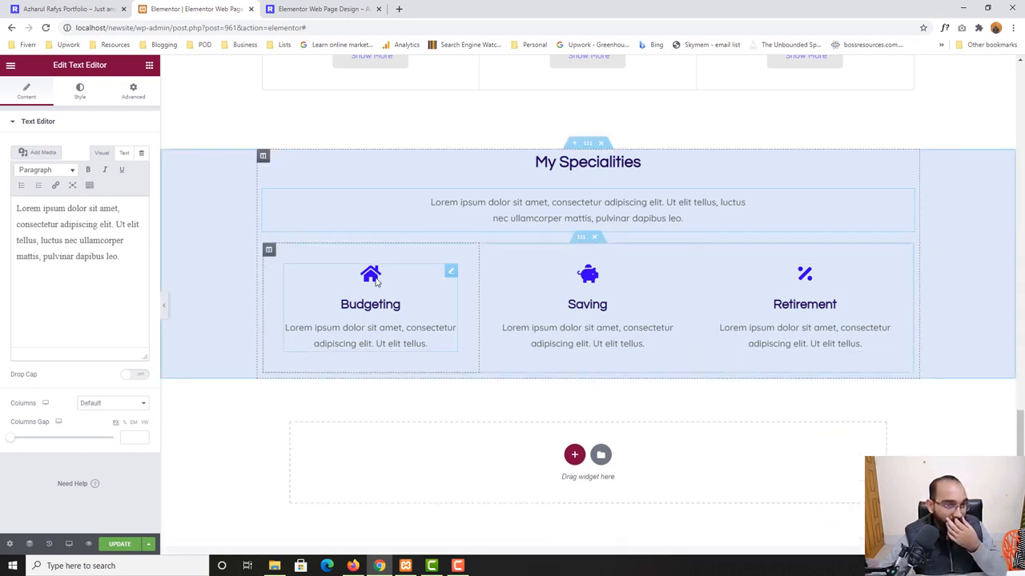
Delete the Budgeting, Saving and Retirement icon boxes from the "My Specialities" section.
left_click(298, 10)
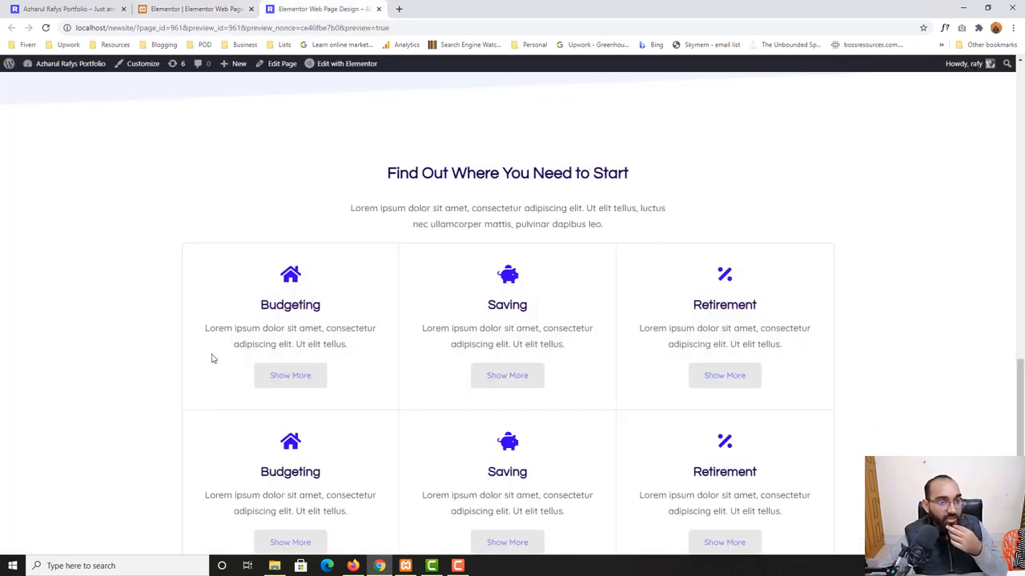
left_click(192, 9)
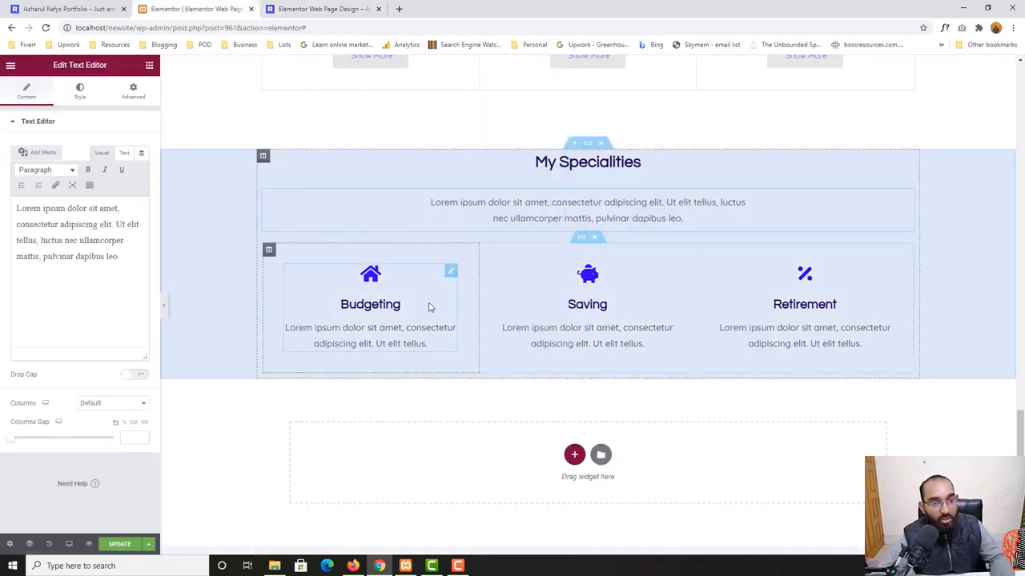
right_click(410, 298)
left_click(432, 432)
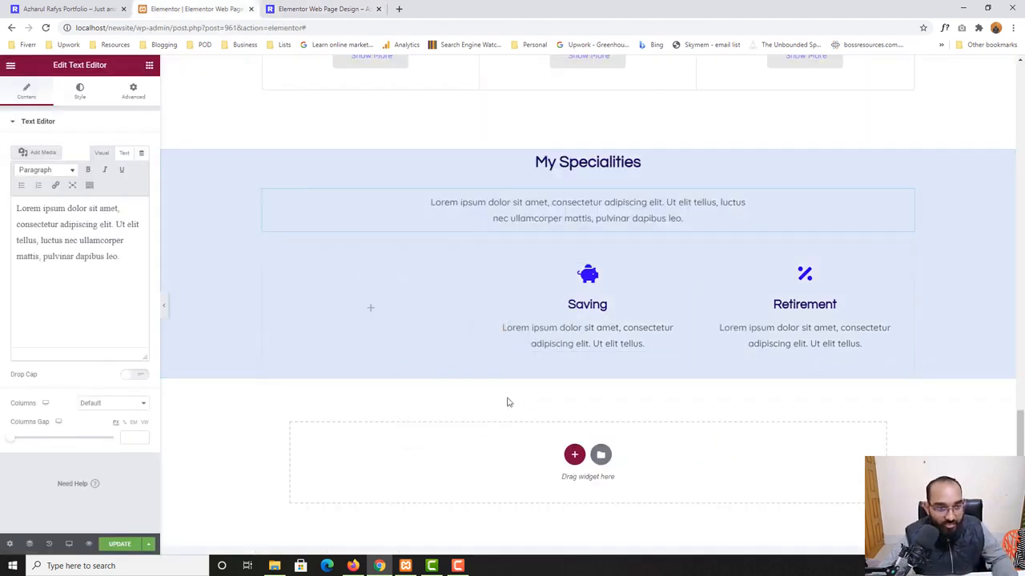
right_click(561, 304)
left_click(600, 456)
right_click(781, 299)
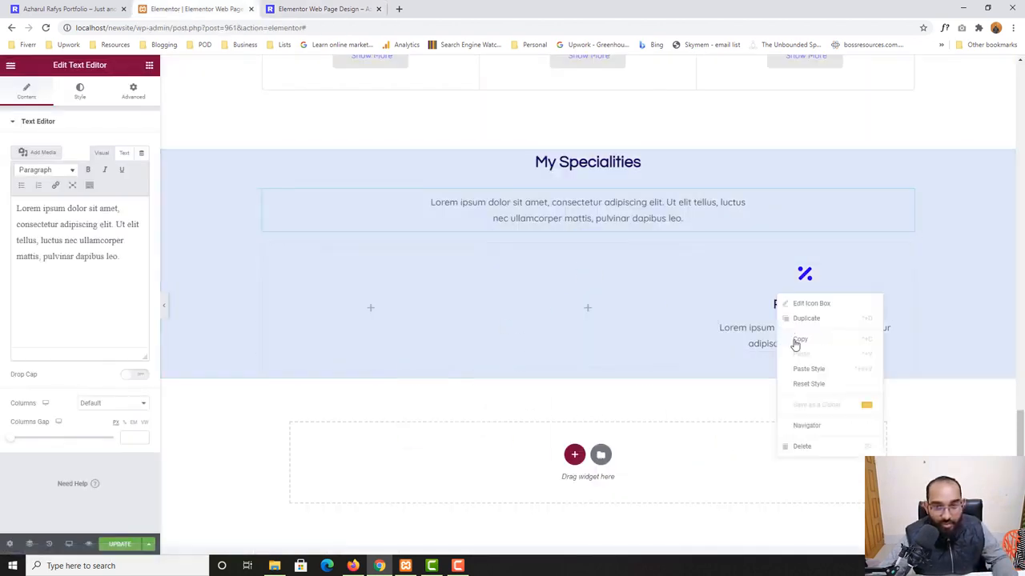
left_click(800, 446)
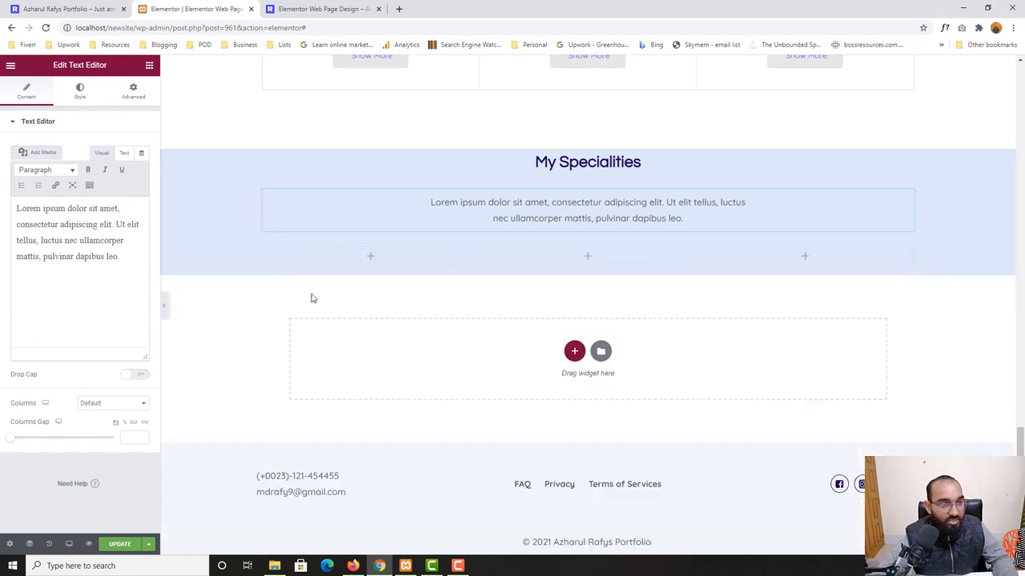
Find the Image Box widget and add it to the first column of the "My Specialities" row.
left_click(149, 65)
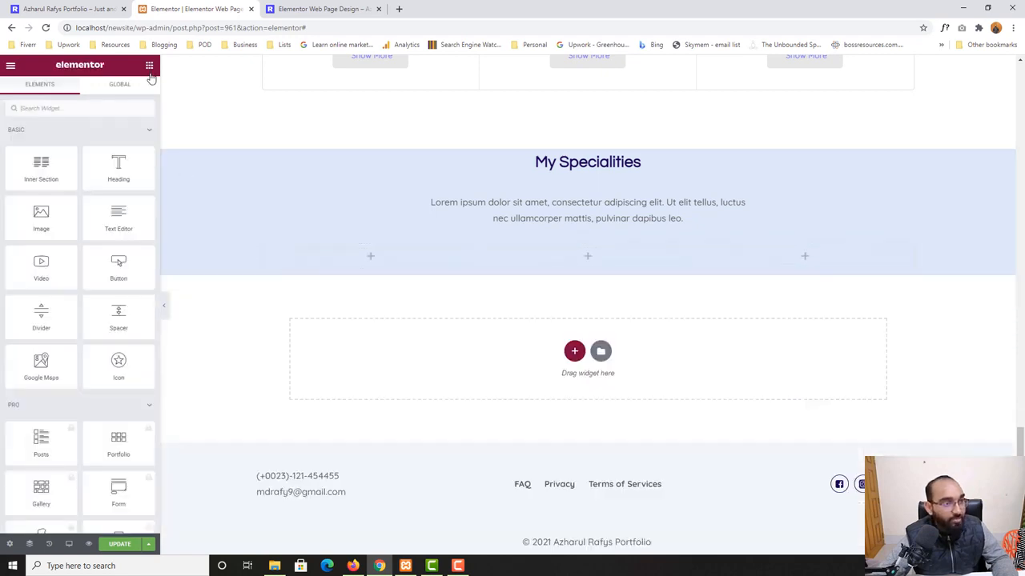
left_click(95, 104)
type("image")
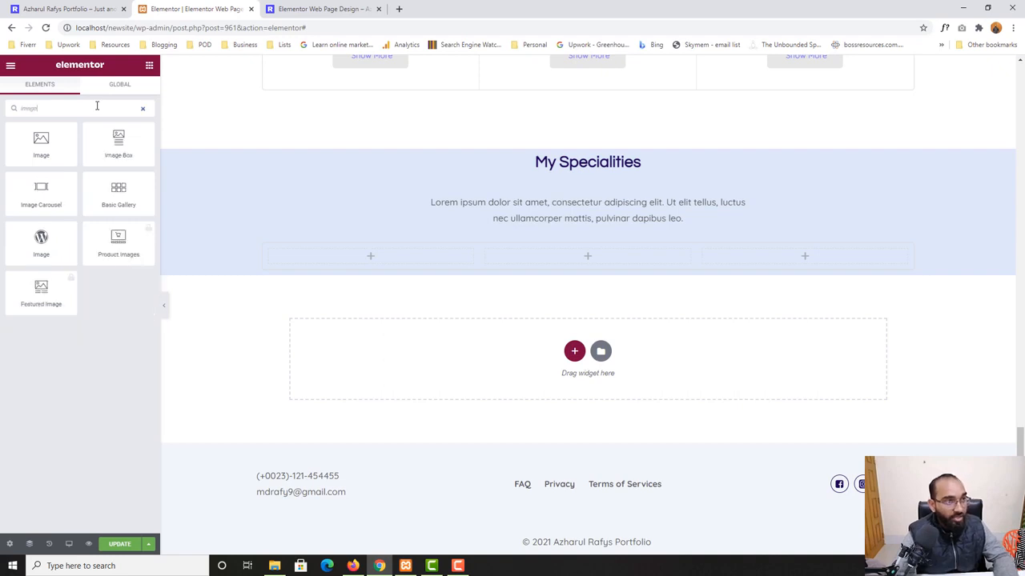
left_click_drag(144, 160, 389, 270)
Open the "Real Estate" card's image from the reference home page in its own tab and save the image.
left_click(127, 4)
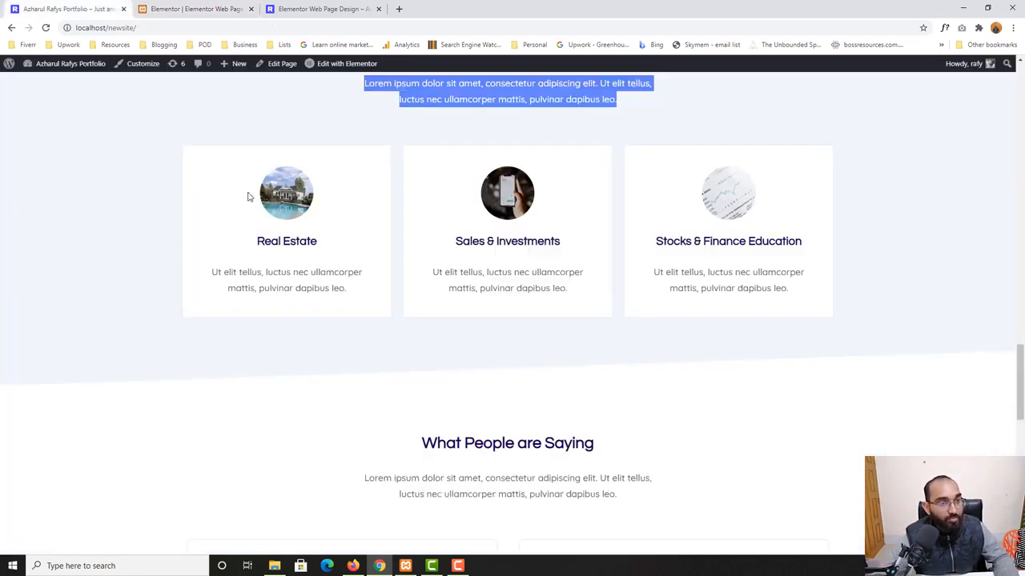
right_click(282, 189)
left_click(314, 195)
key("ctrl+Tab")
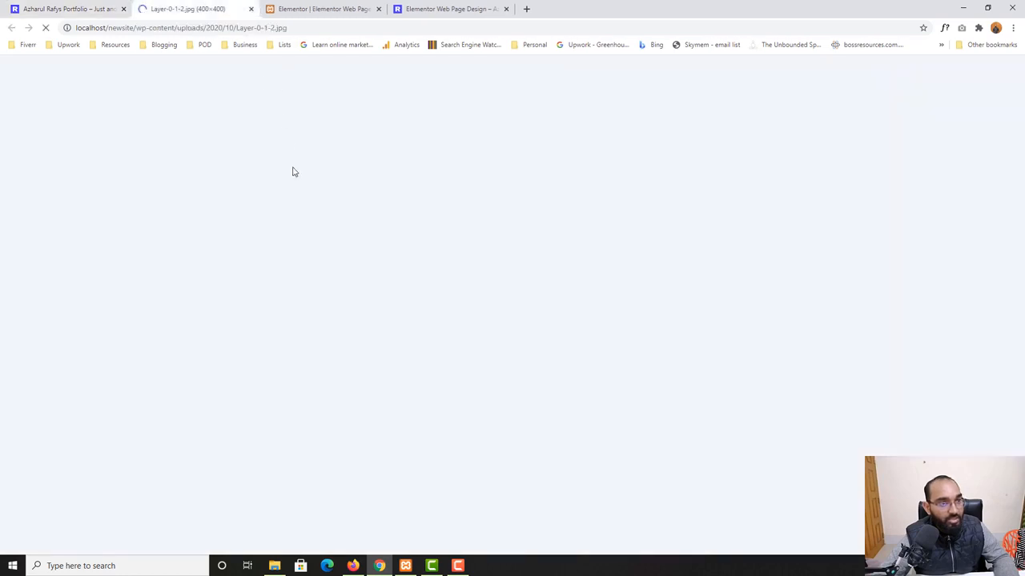
right_click(538, 247)
left_click(570, 268)
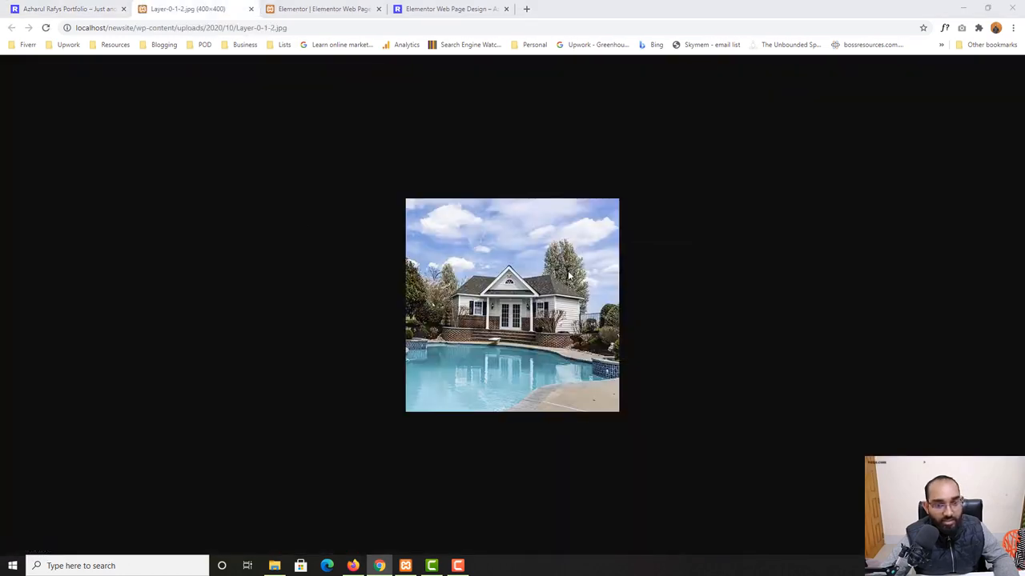
Set the image box's picture in the "My Specialities" row to the pool house image Layer-0-1-2.jpg from the media library.
left_click(499, 8)
left_click(449, 9)
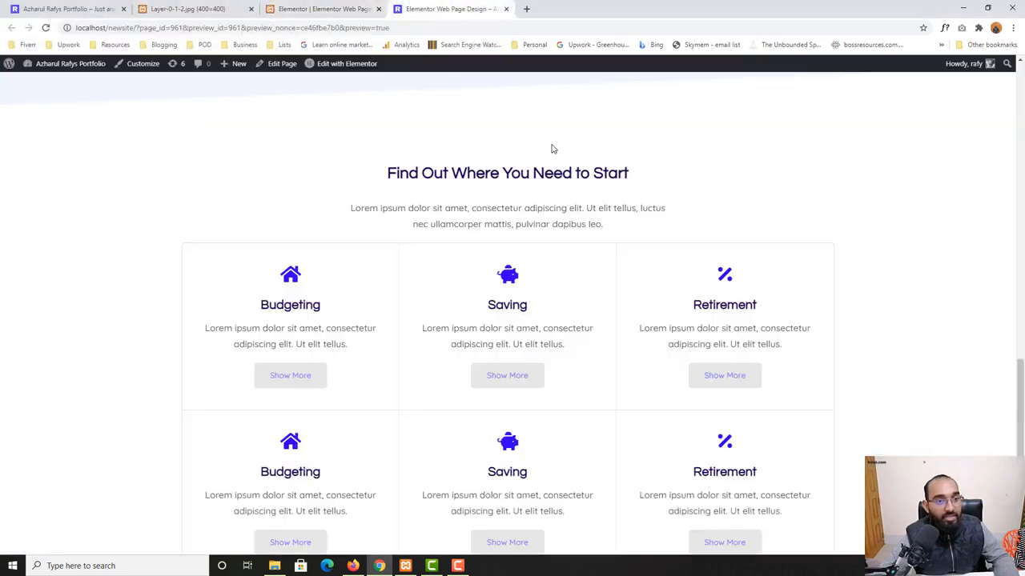
left_click(350, 5)
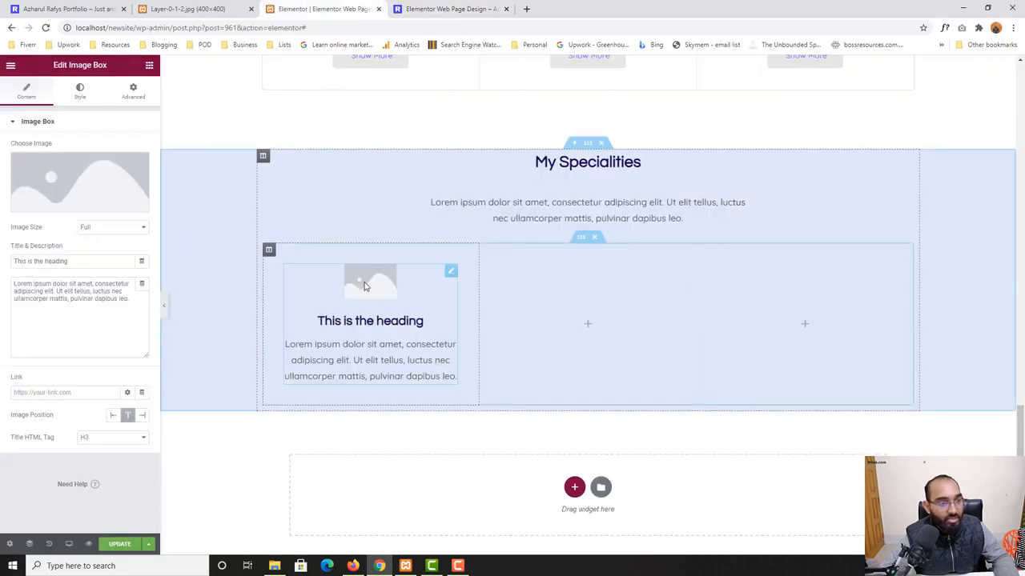
left_click(120, 172)
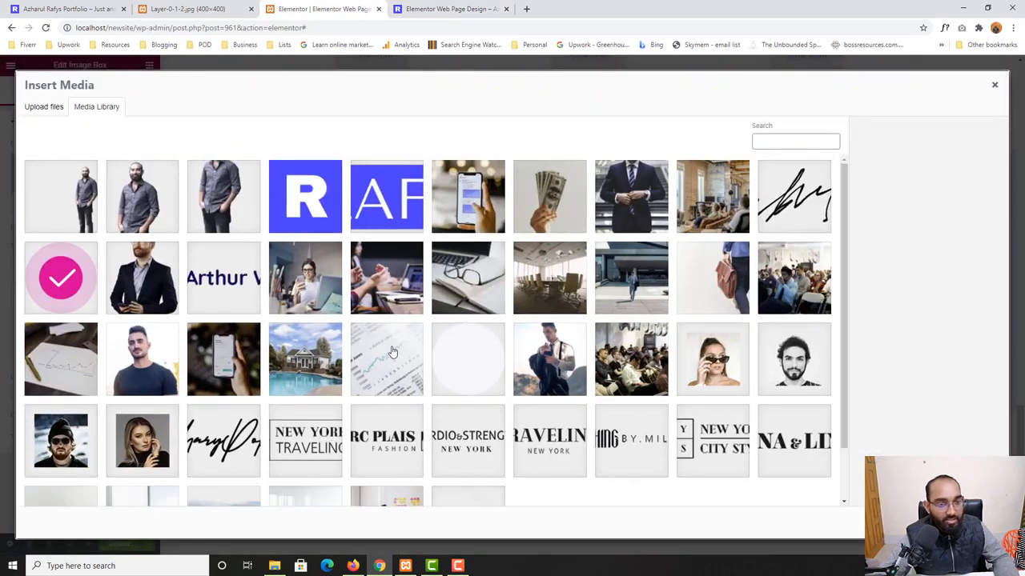
scroll(810, 367, "down", 1)
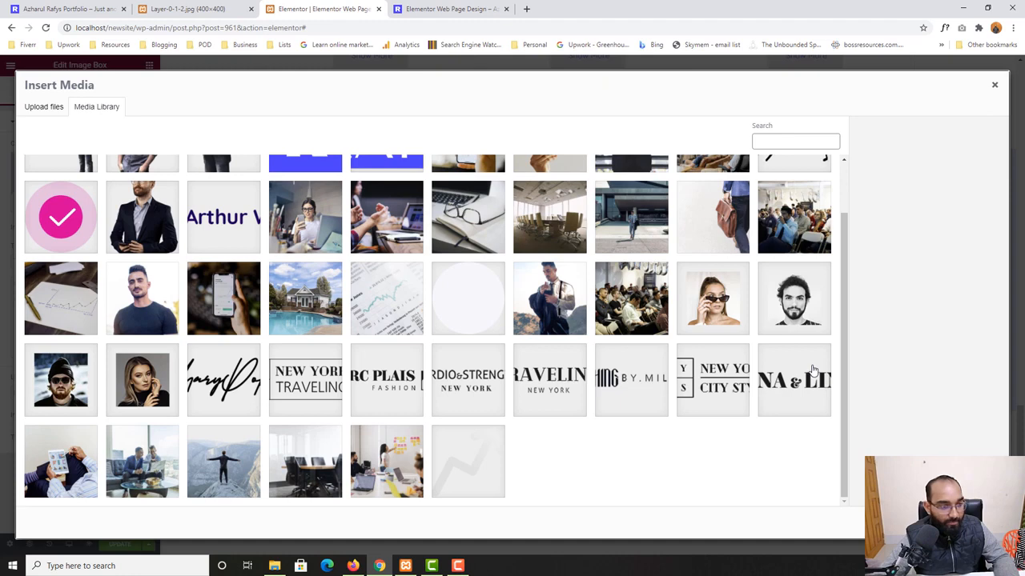
scroll(812, 366, "up", 1)
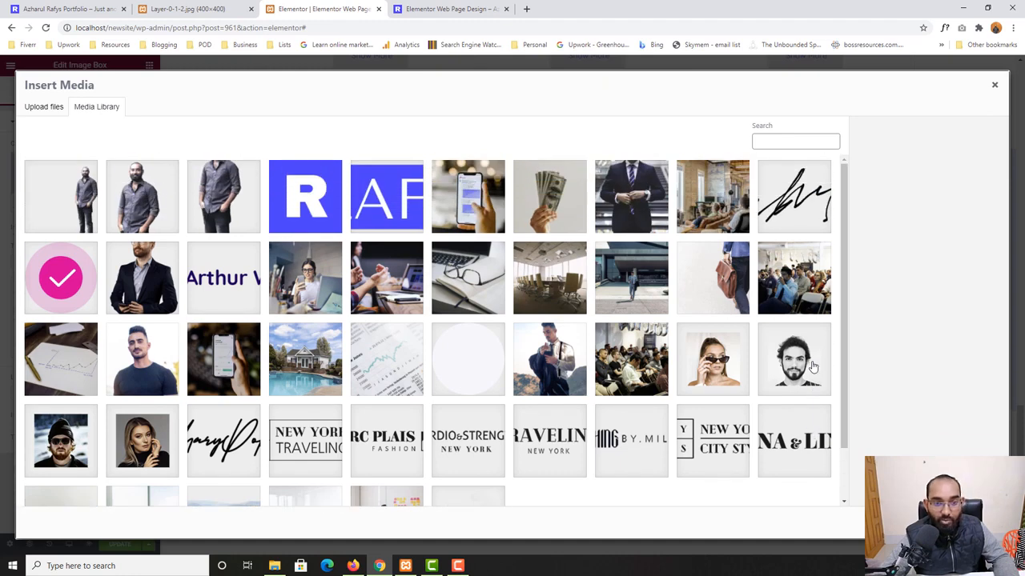
left_click(341, 369)
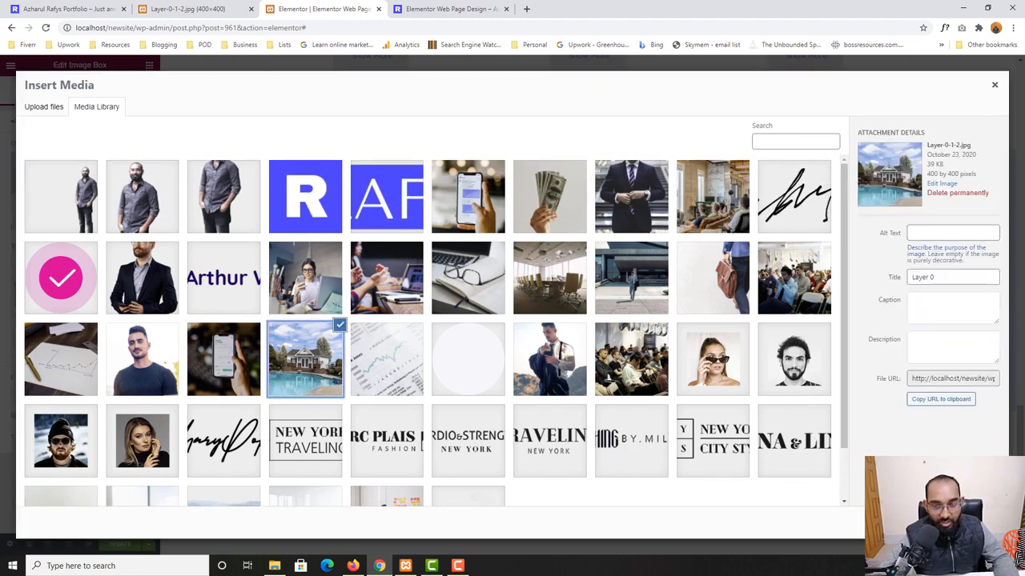
left_click(969, 522)
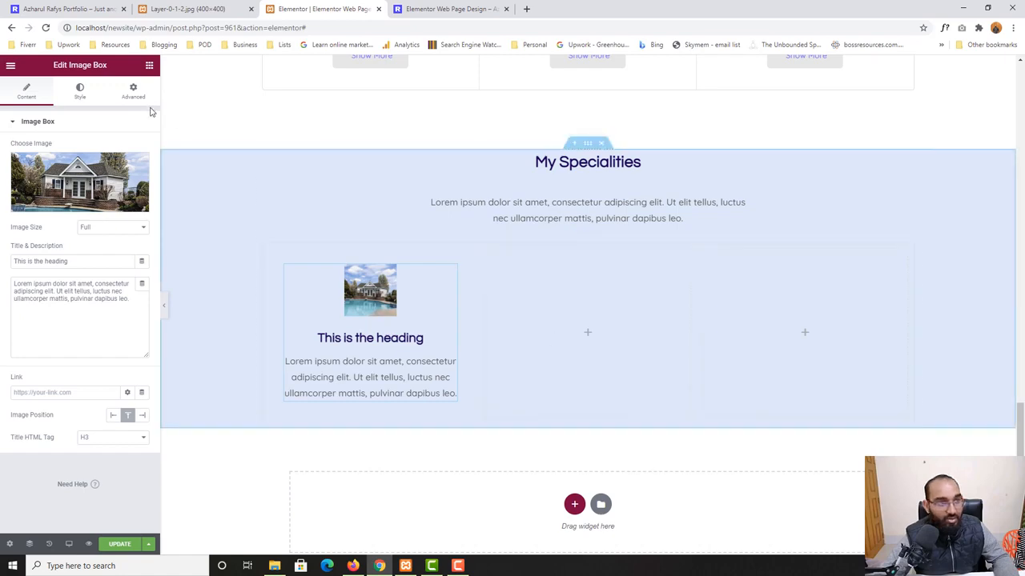
Copy the "Real Estate" title from the reference home page, close the page preview, and replace the image box's heading with it.
left_click(48, 8)
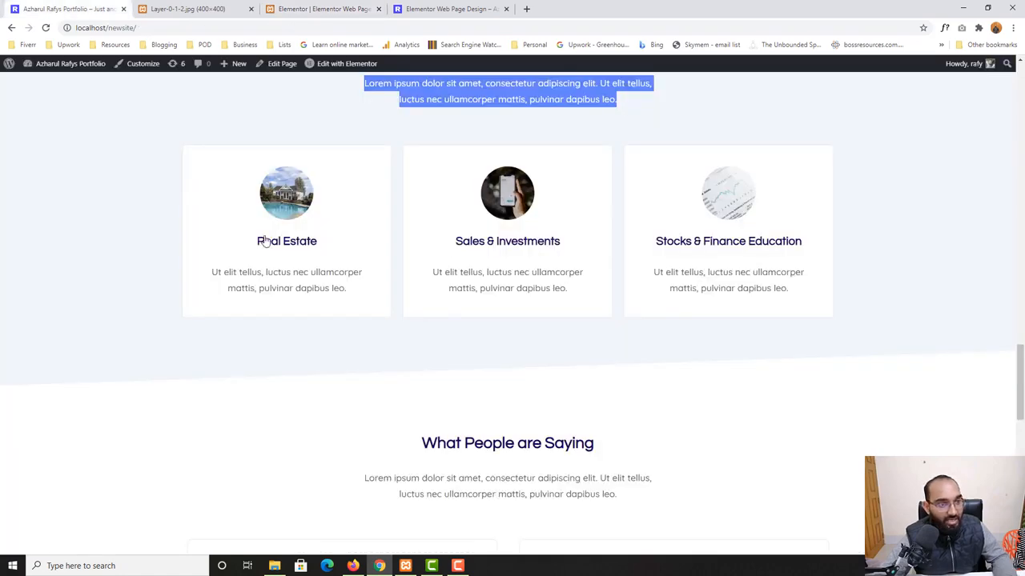
scroll(266, 234, "up", 10)
scroll(69, 419, "down", 10)
left_click(130, 451)
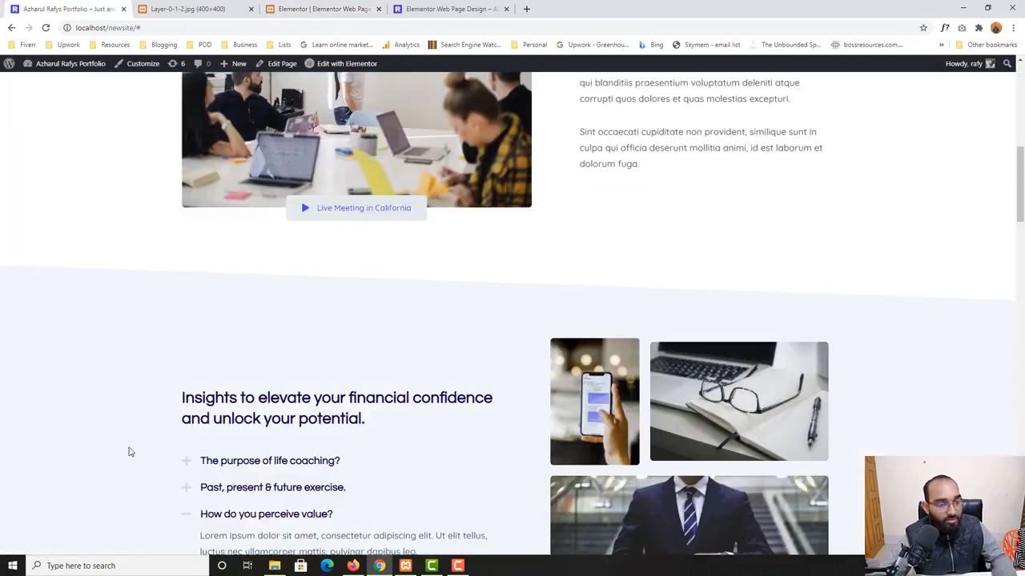
scroll(111, 429, "down", 8)
scroll(111, 428, "down", 7)
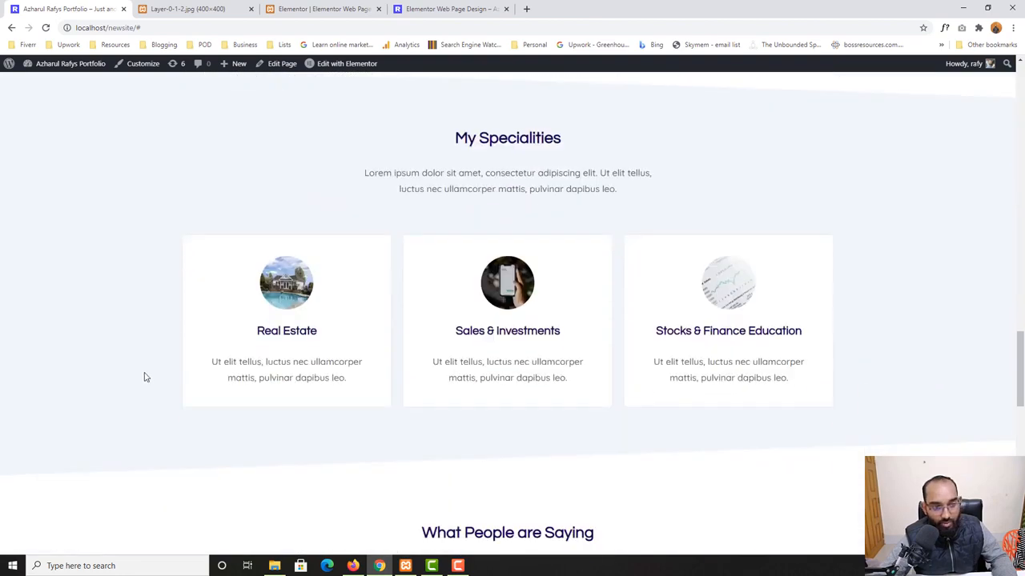
left_click_drag(323, 334, 256, 332)
key("ctrl+c")
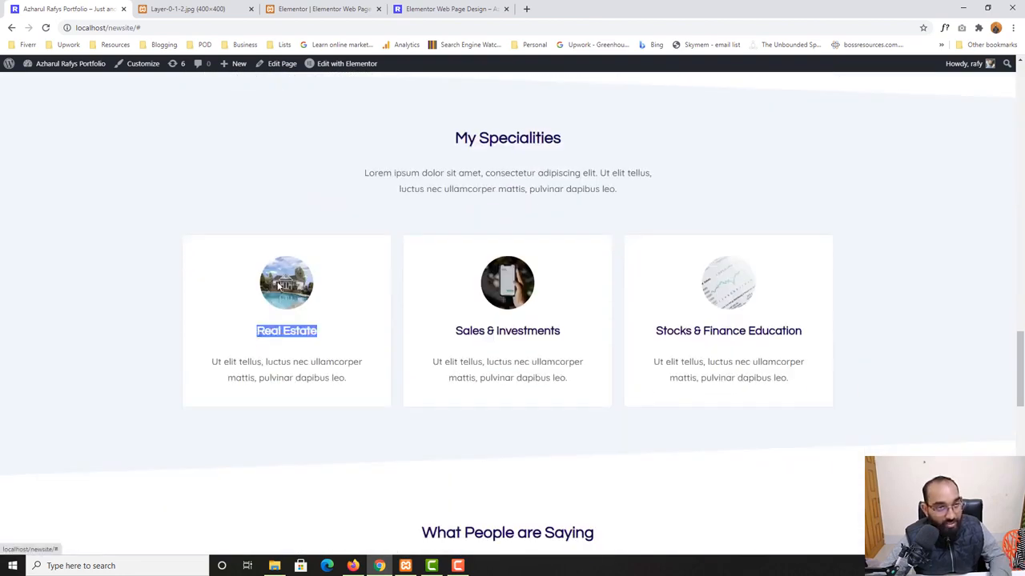
left_click(406, 8)
left_click(506, 8)
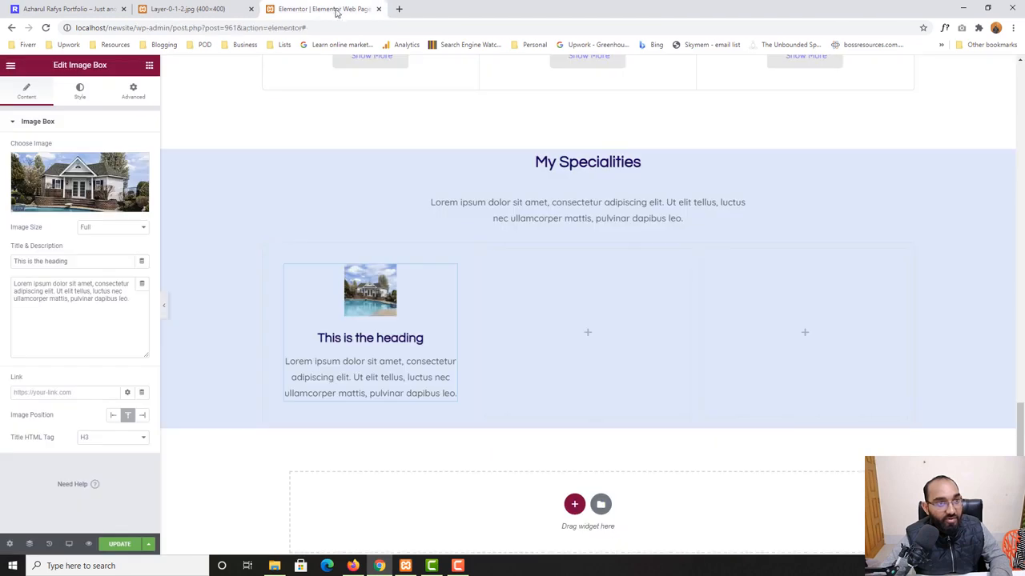
triple_click(90, 262)
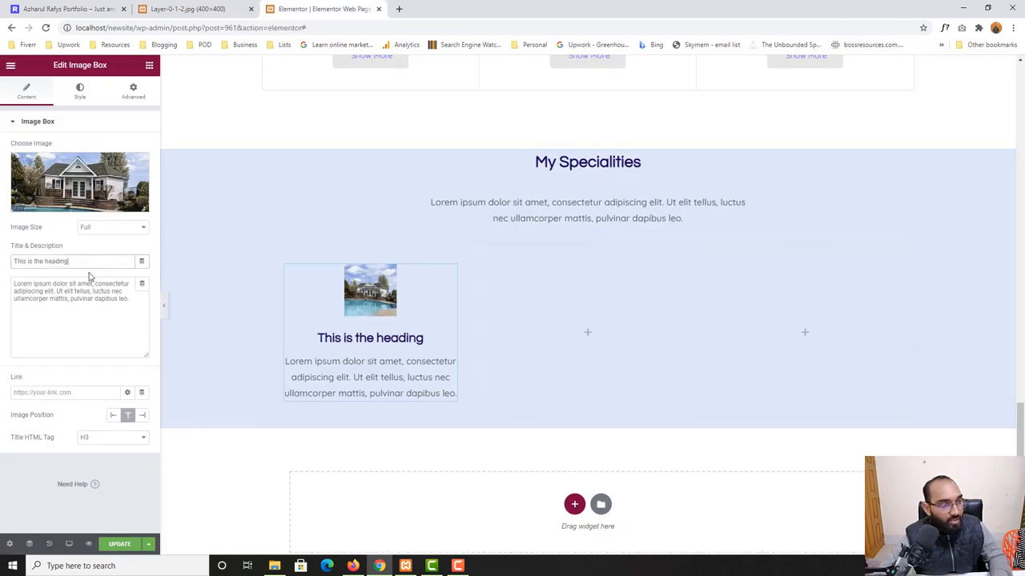
key("ctrl+v")
Replace the image box's description with the text copied from the reference's Real Estate card, "Ut elit tellus, luctus nec ullamcorper mattis, pulvinar dapibus leo.".
left_click(53, 8)
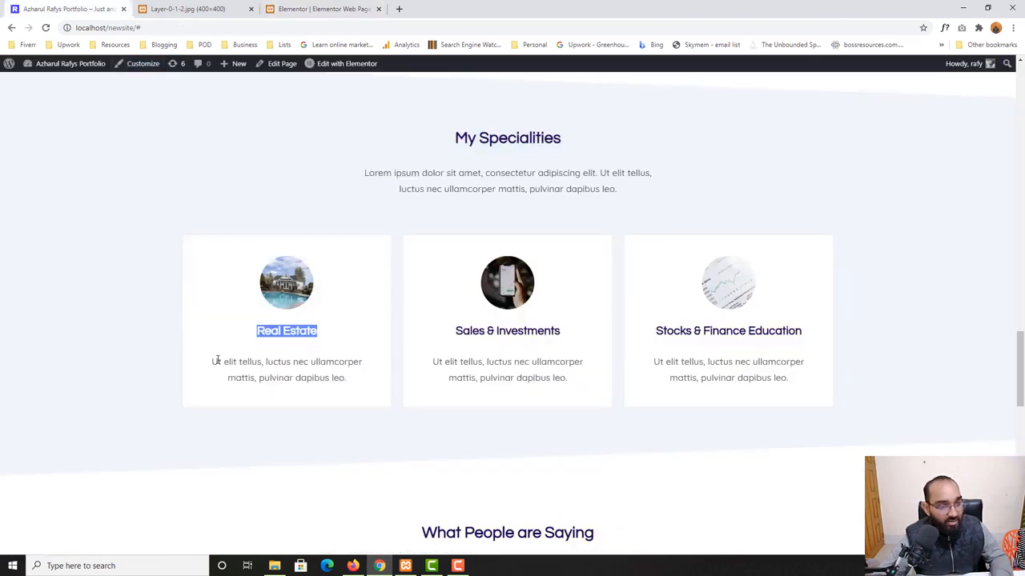
left_click_drag(216, 361, 346, 378)
key("ctrl+c")
left_click(320, 8)
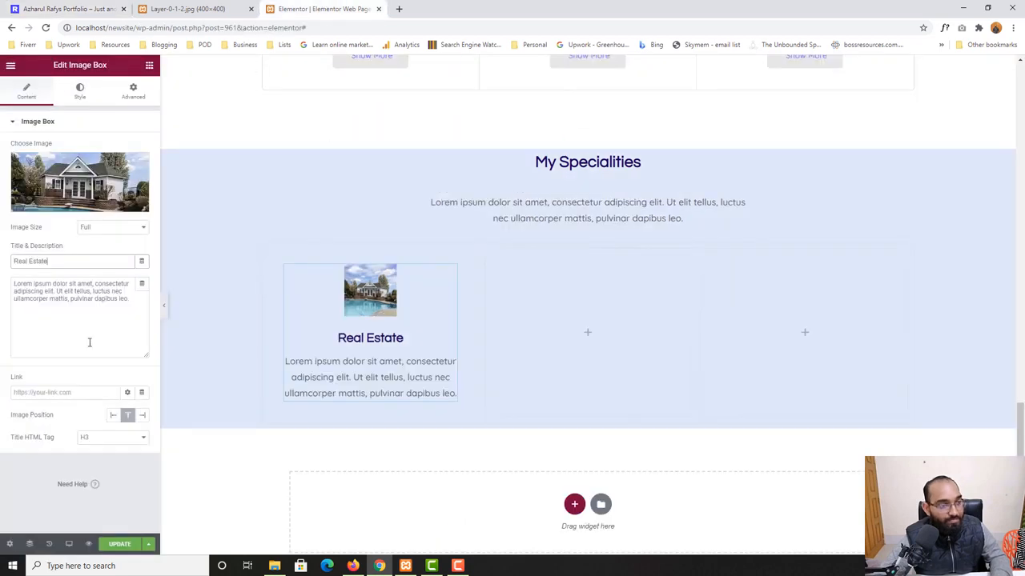
triple_click(88, 324)
key("ctrl+v")
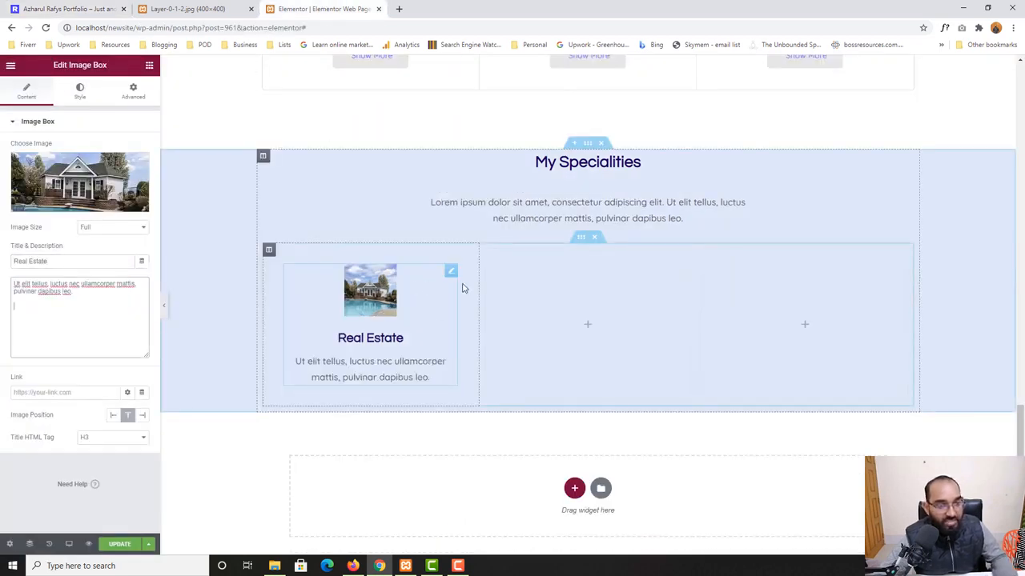
Check the reference's Real Estate card against the image box and close the tab showing Layer-0-1-2.jpg.
left_click(81, 9)
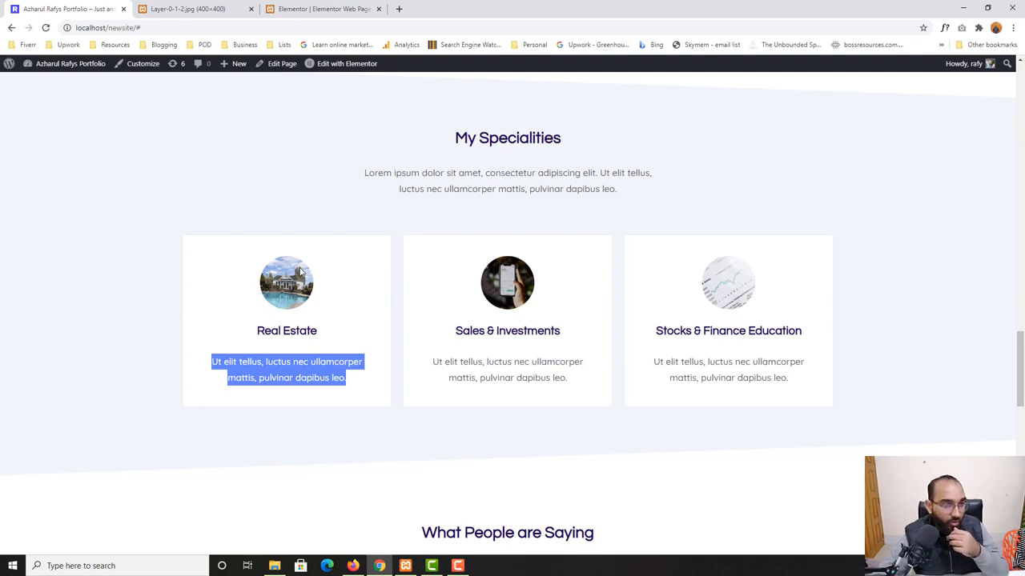
left_click(329, 9)
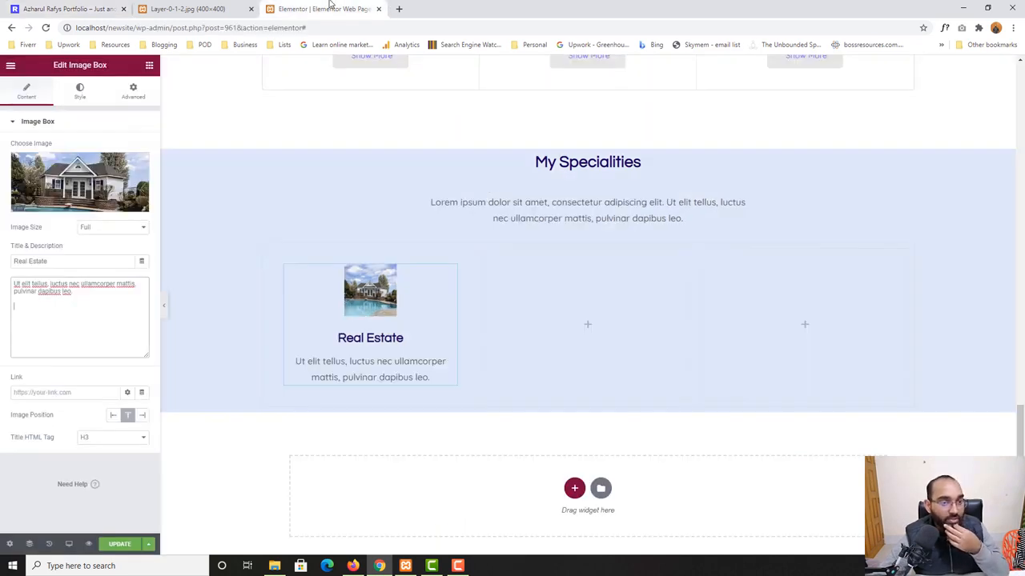
left_click(250, 9)
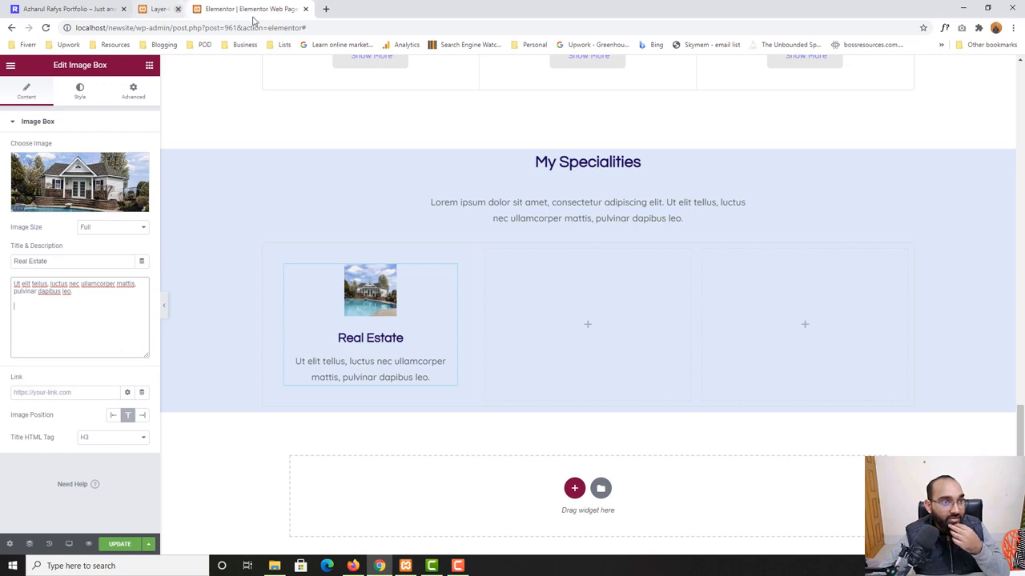
Set the border radius of the whole Real Estate image box widget to 50 on all four linked corners.
left_click(80, 91)
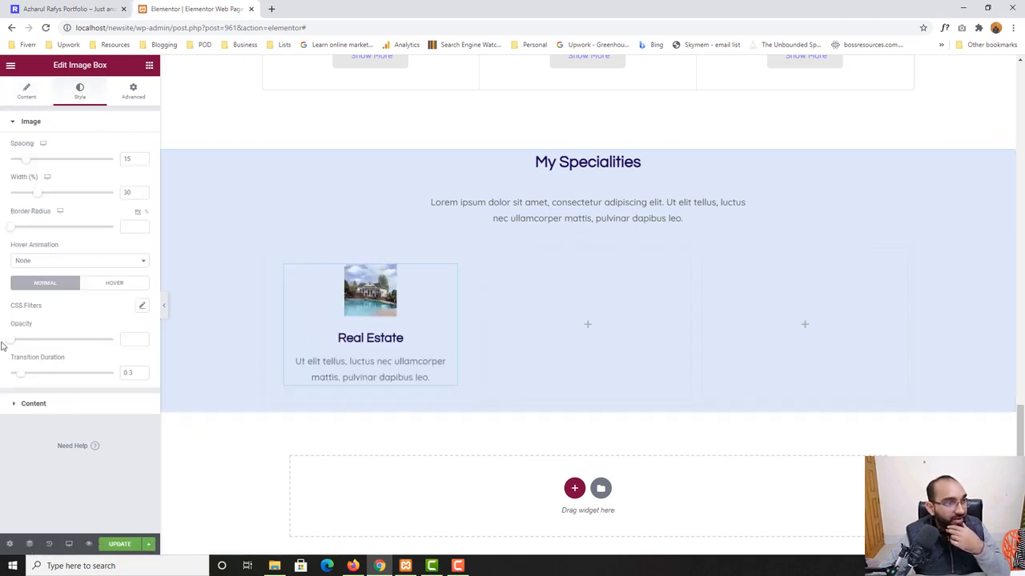
left_click(34, 404)
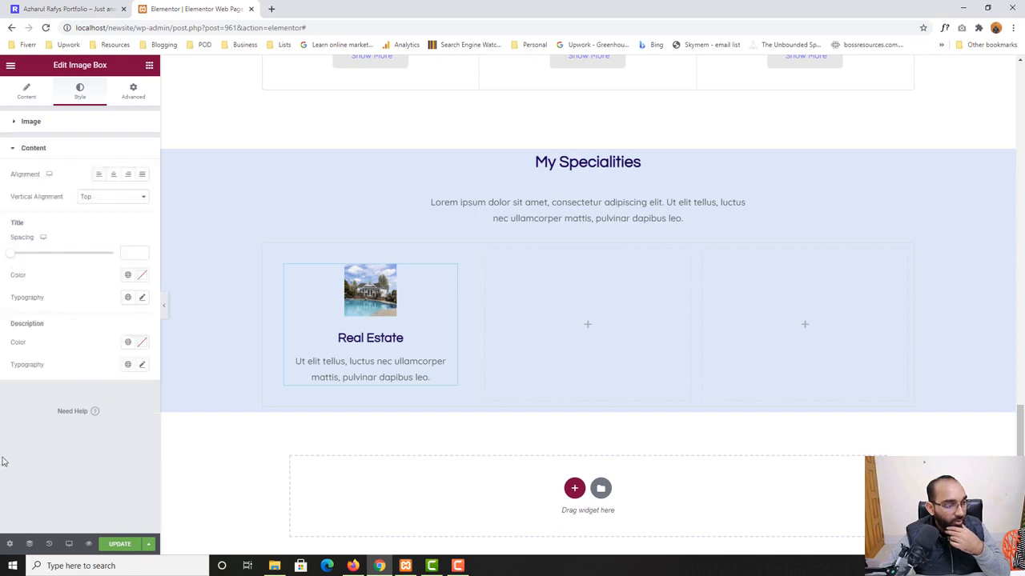
left_click(133, 92)
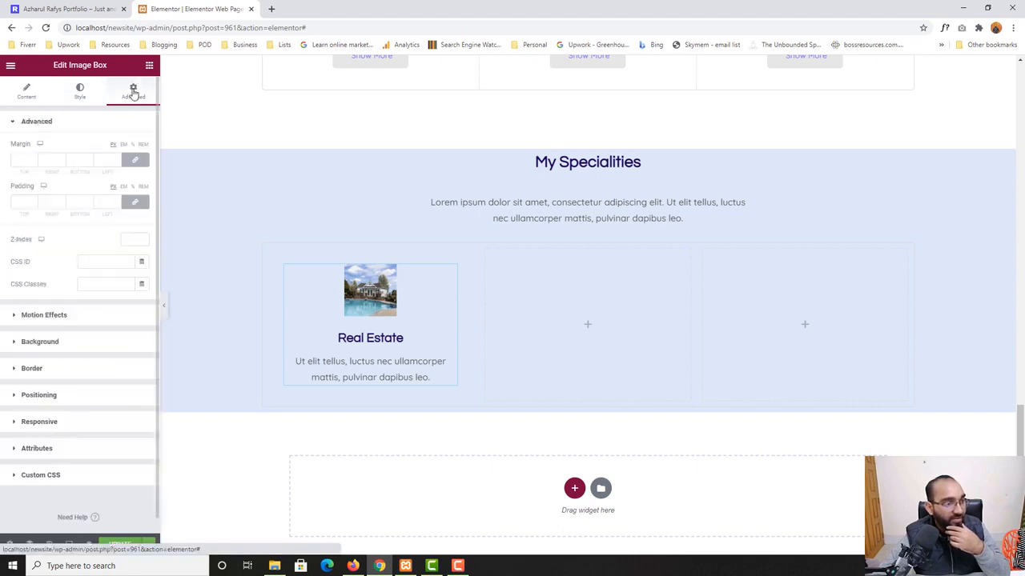
left_click(32, 370)
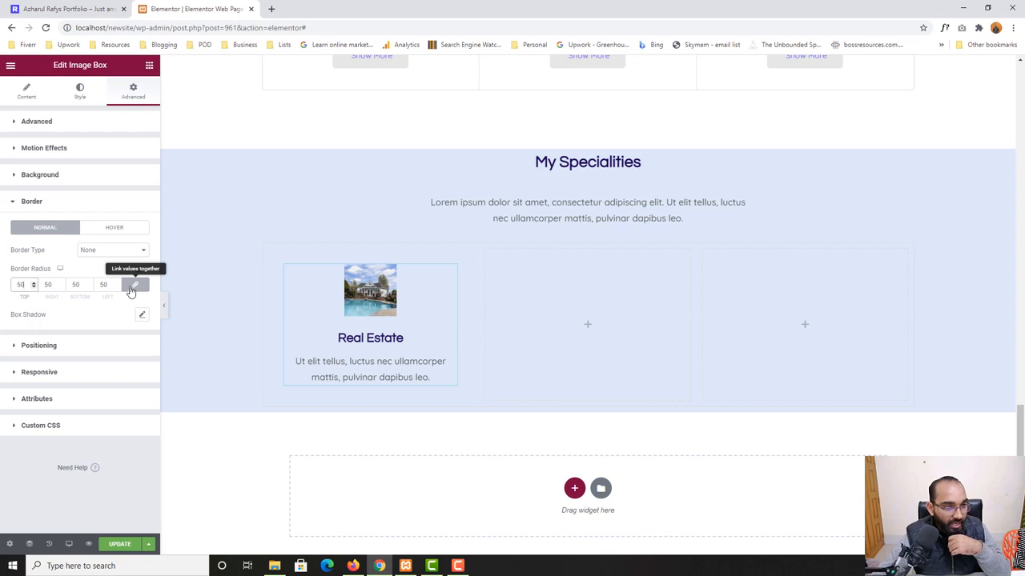
left_click(133, 286)
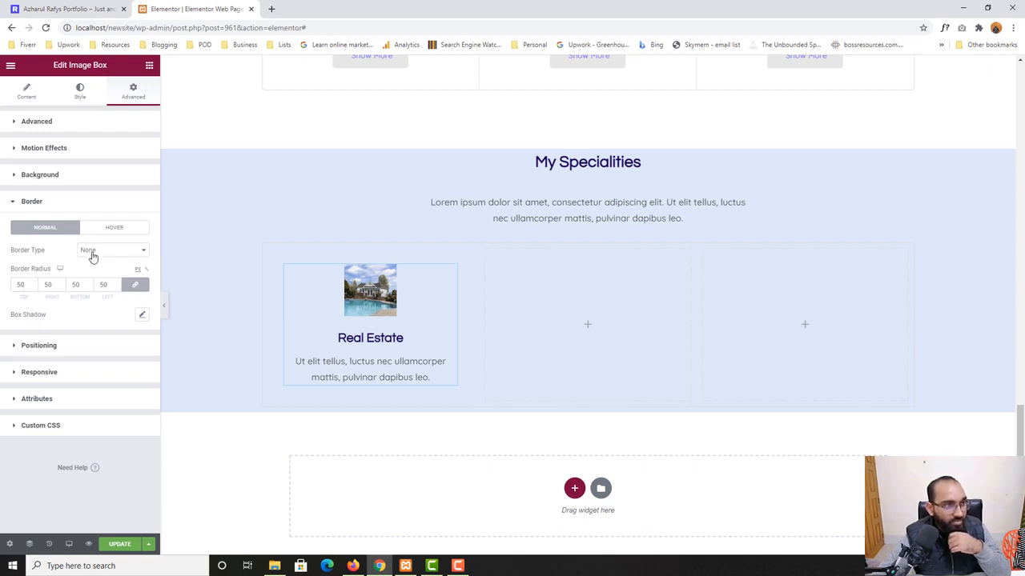
left_click(136, 288)
left_click(130, 289)
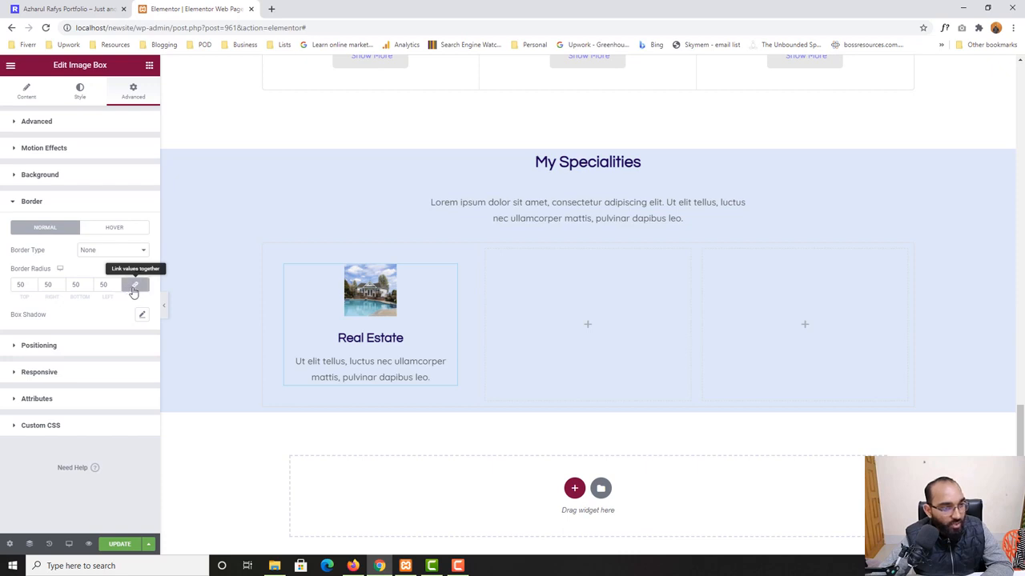
Keep the image size at Full and raise the Real Estate picture's own border radius until the picture is circular.
left_click(38, 96)
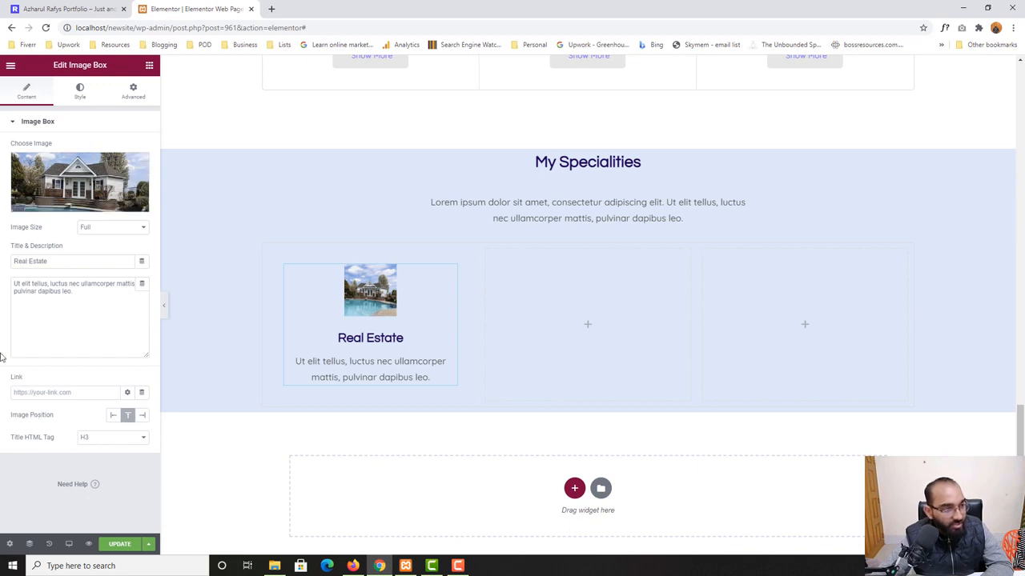
left_click(103, 228)
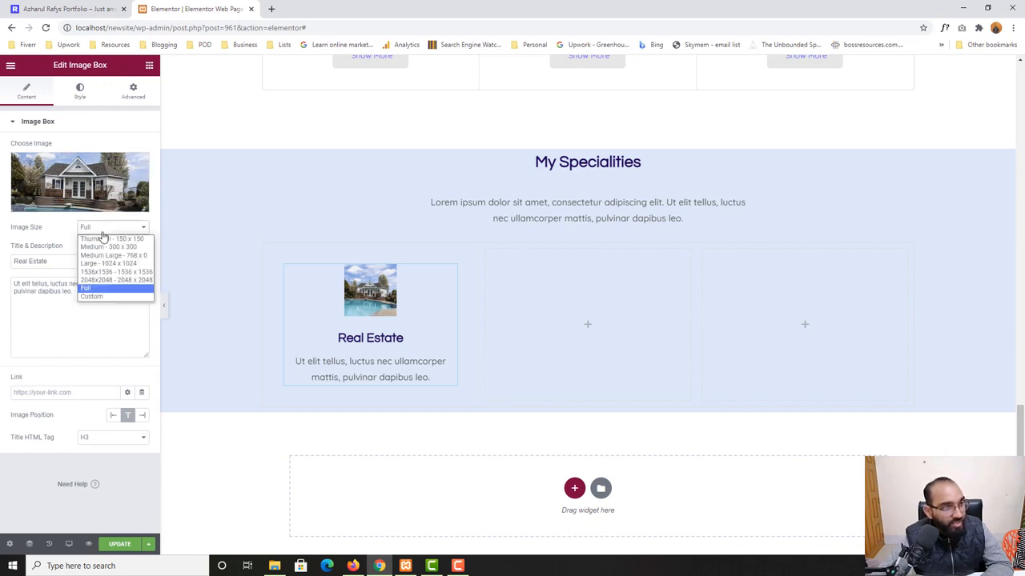
left_click(102, 230)
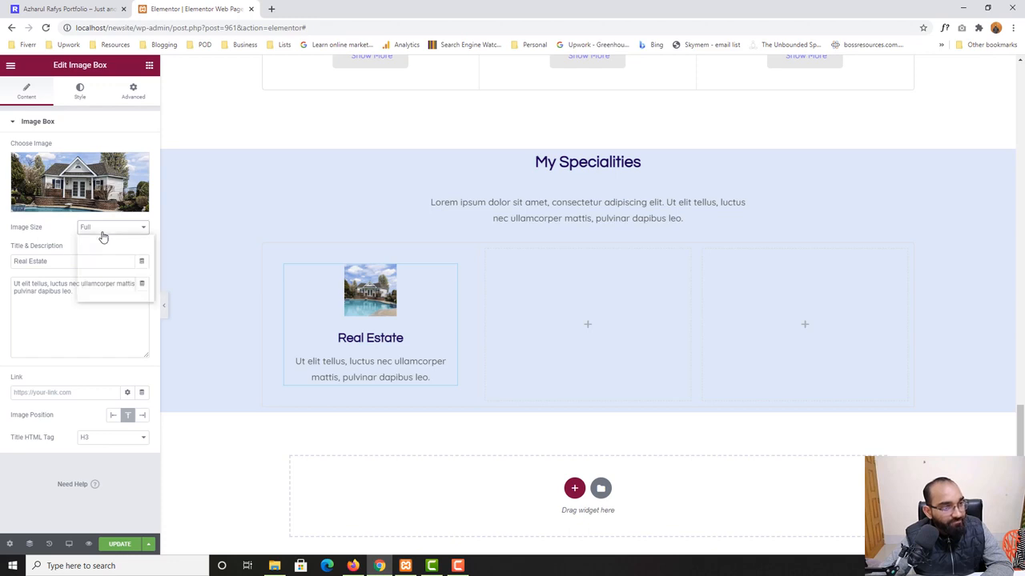
left_click(80, 90)
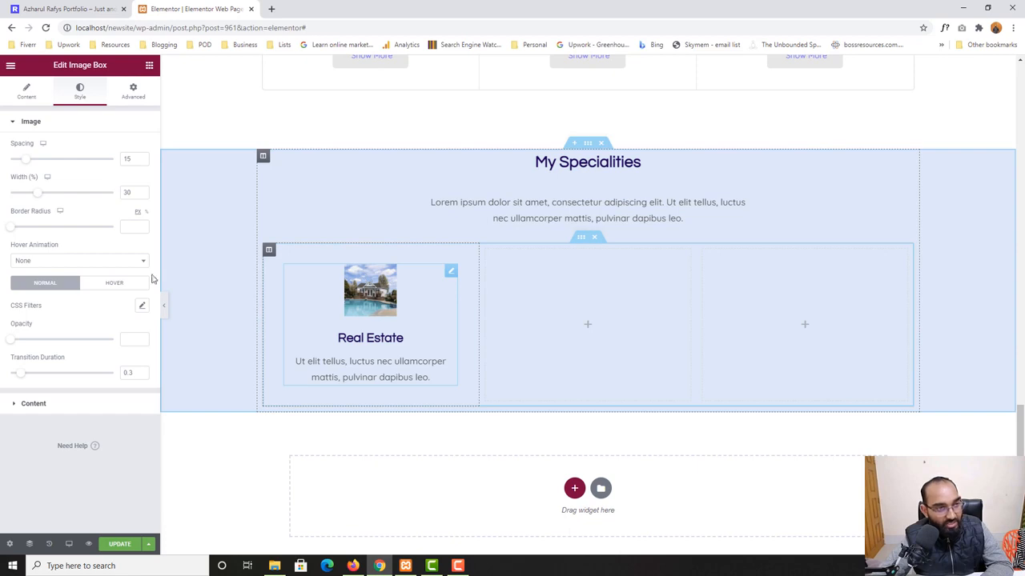
left_click_drag(12, 232, 54, 236)
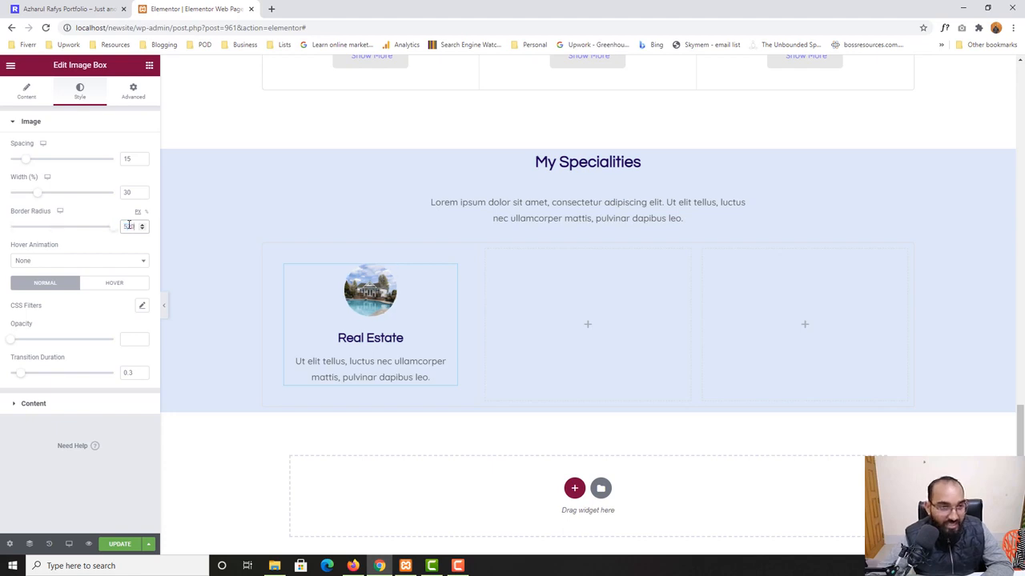
Give the Real Estate column a Classic background coloured white, #FFFFFF, and compare it with the reference card.
left_click(104, 9)
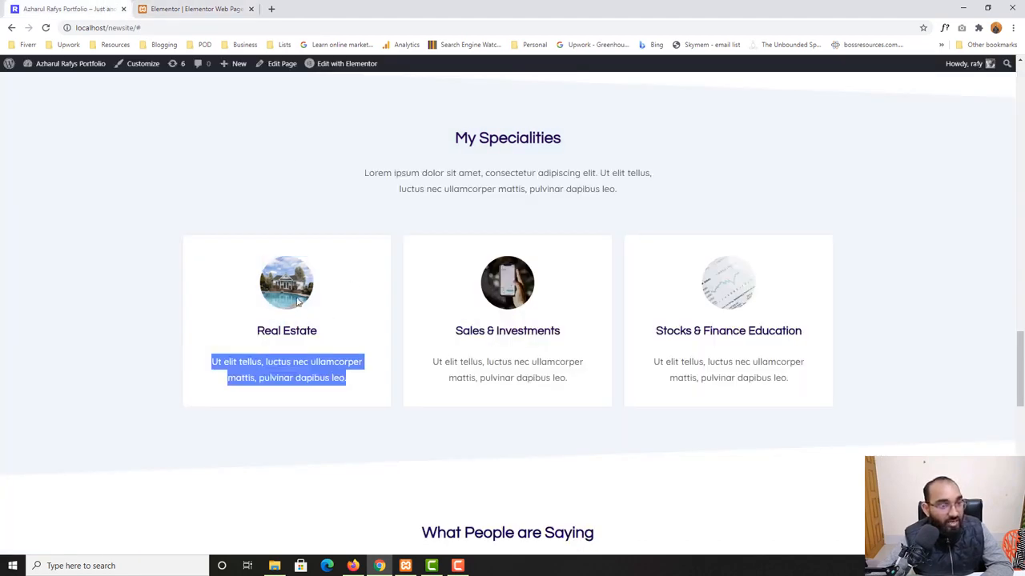
key("ctrl+Tab")
left_click(271, 252)
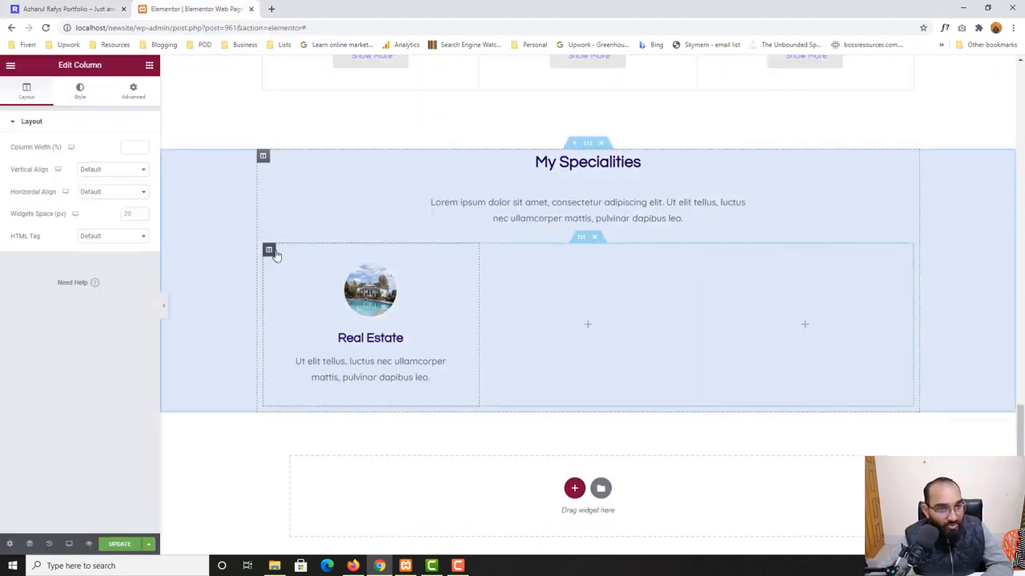
left_click(77, 10)
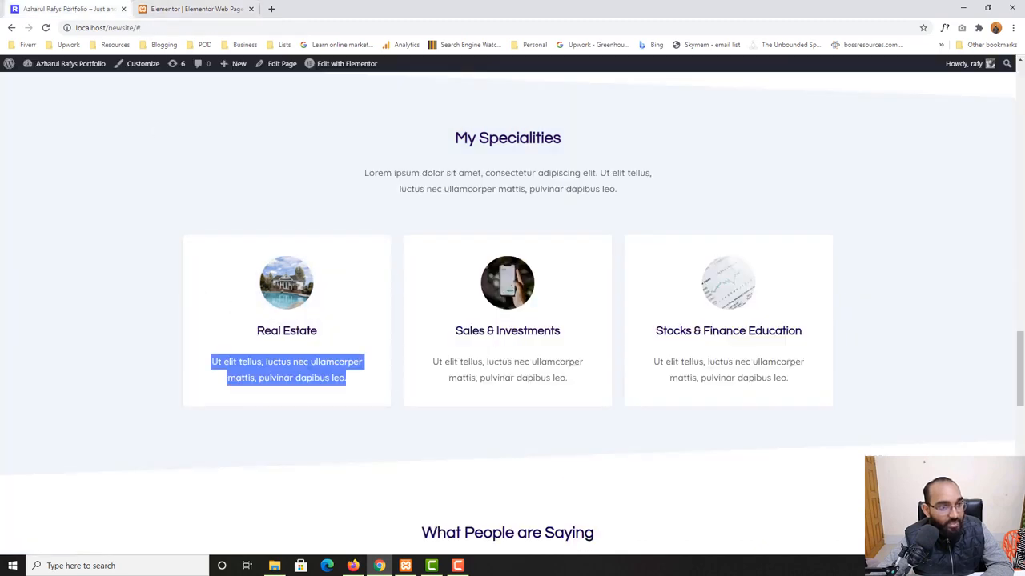
key("ctrl+Tab")
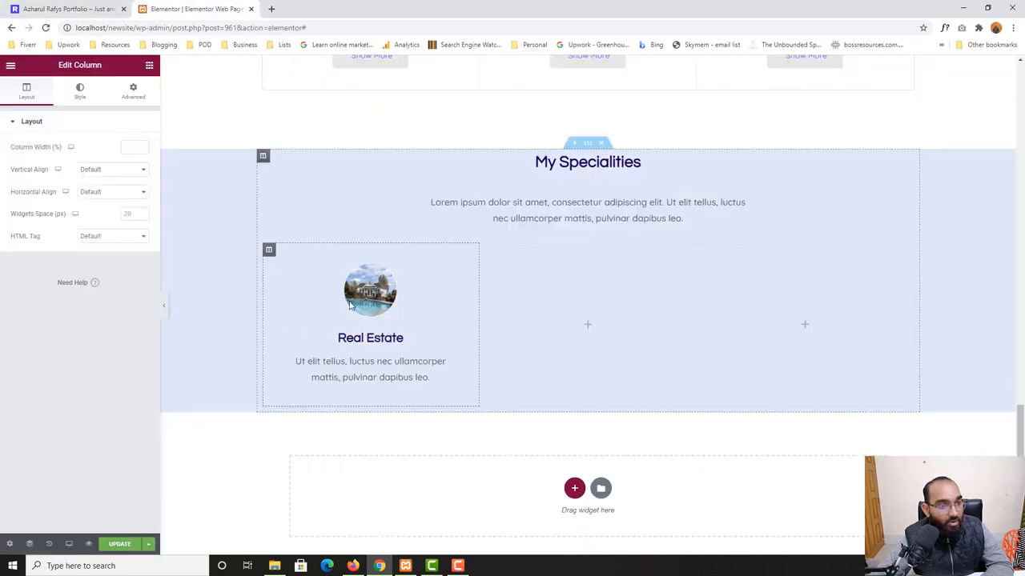
left_click(79, 96)
left_click(113, 170)
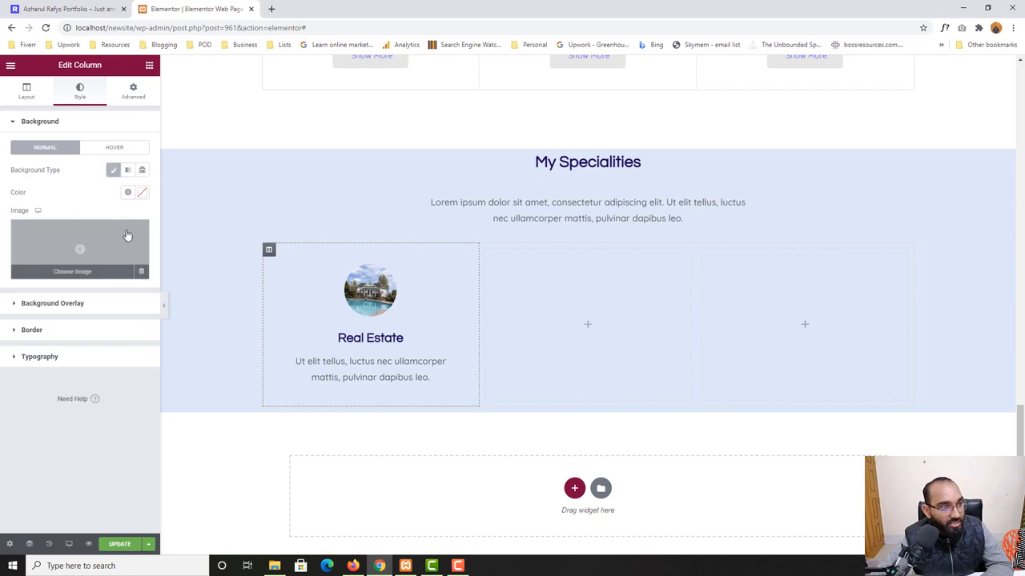
left_click(140, 193)
left_click_drag(83, 270, 4, 235)
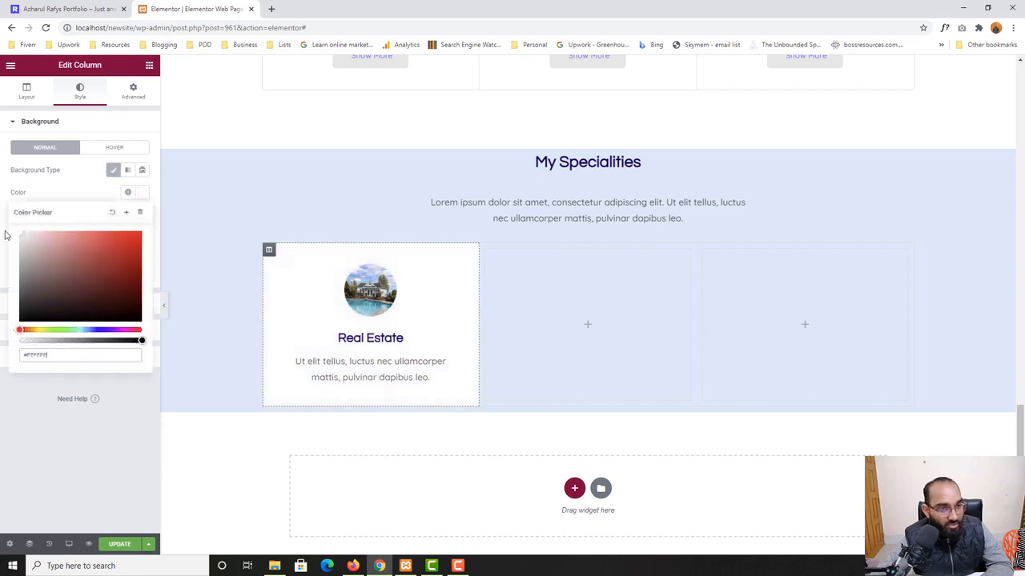
left_click(45, 6)
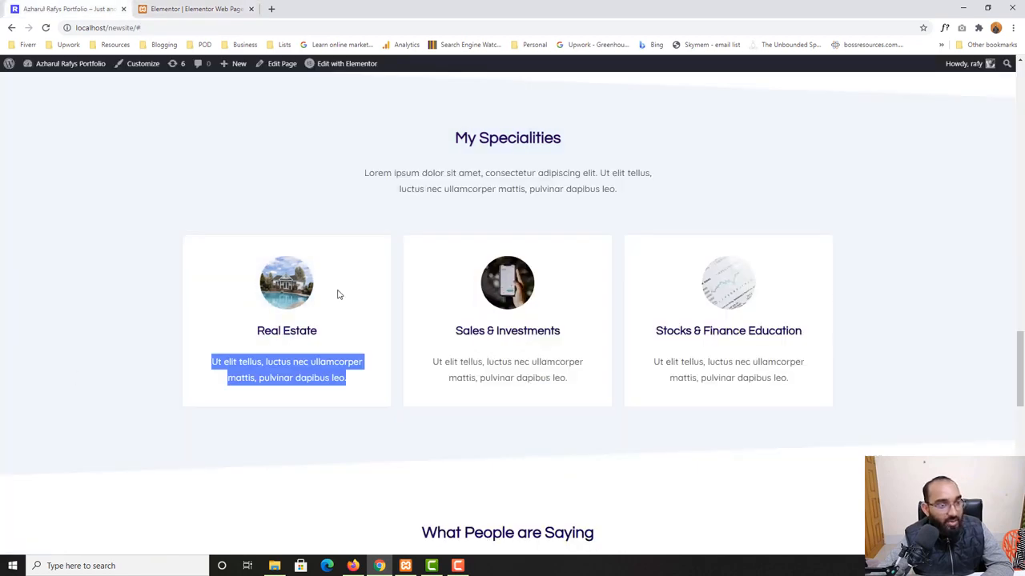
left_click(230, 6)
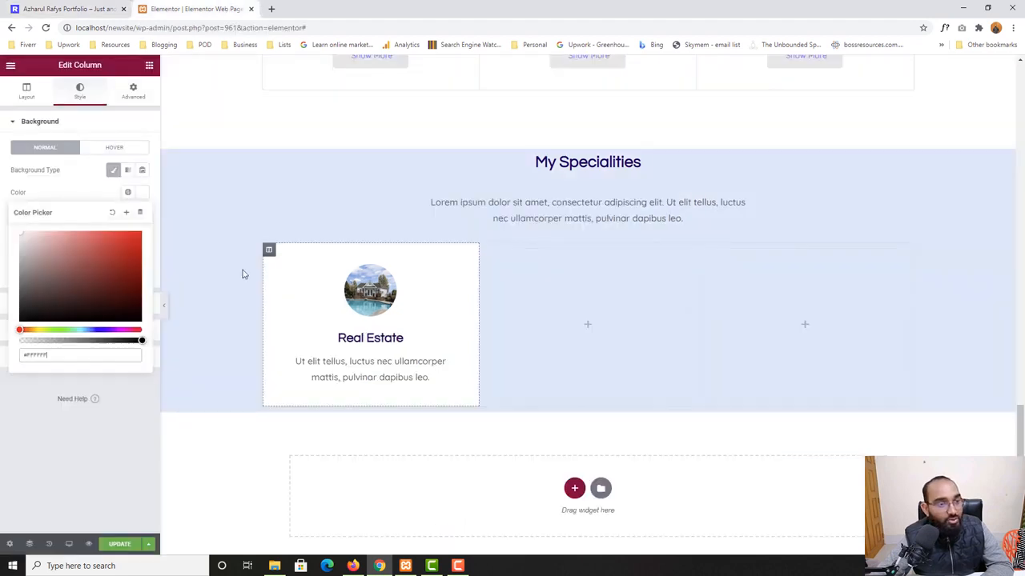
Duplicate the white Real Estate column twice to make three identical cards under My Specialities.
left_click(72, 9)
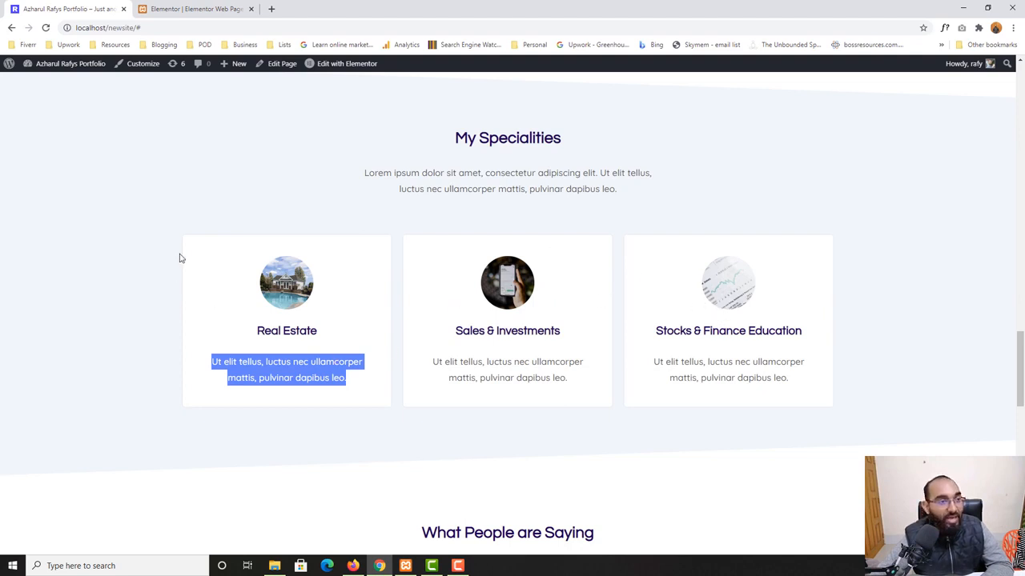
left_click(185, 8)
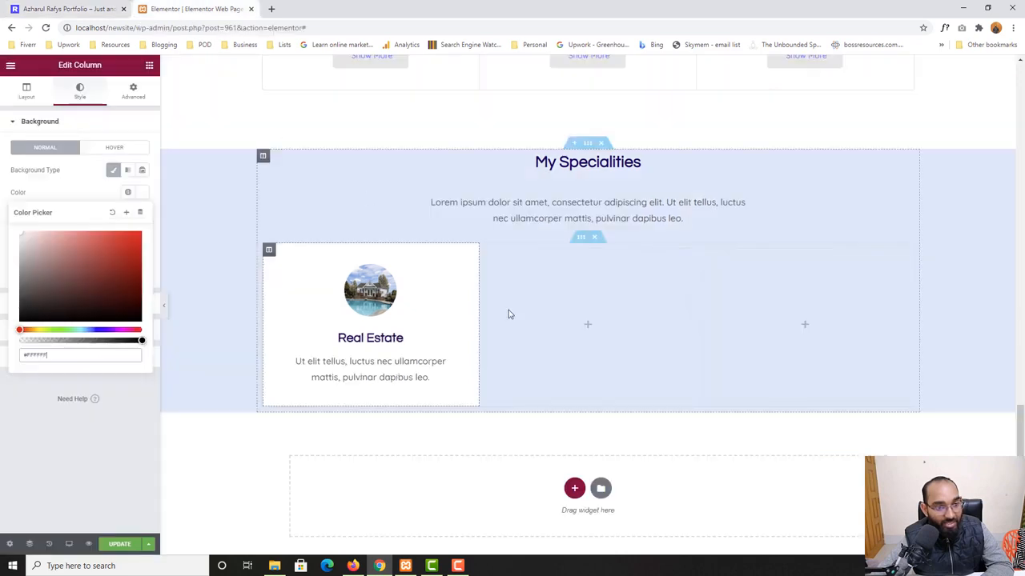
right_click(269, 249)
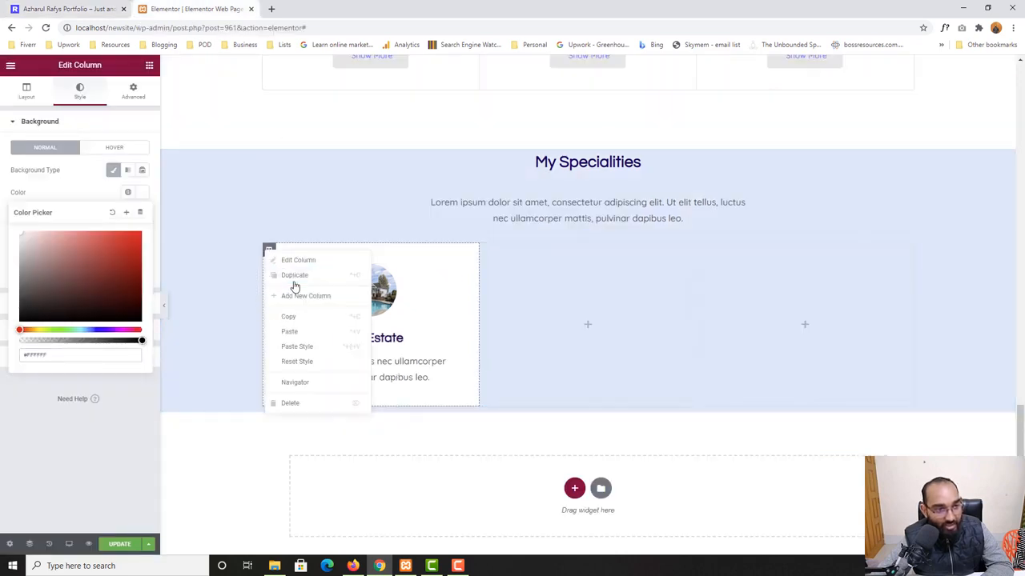
left_click(293, 276)
right_click(433, 250)
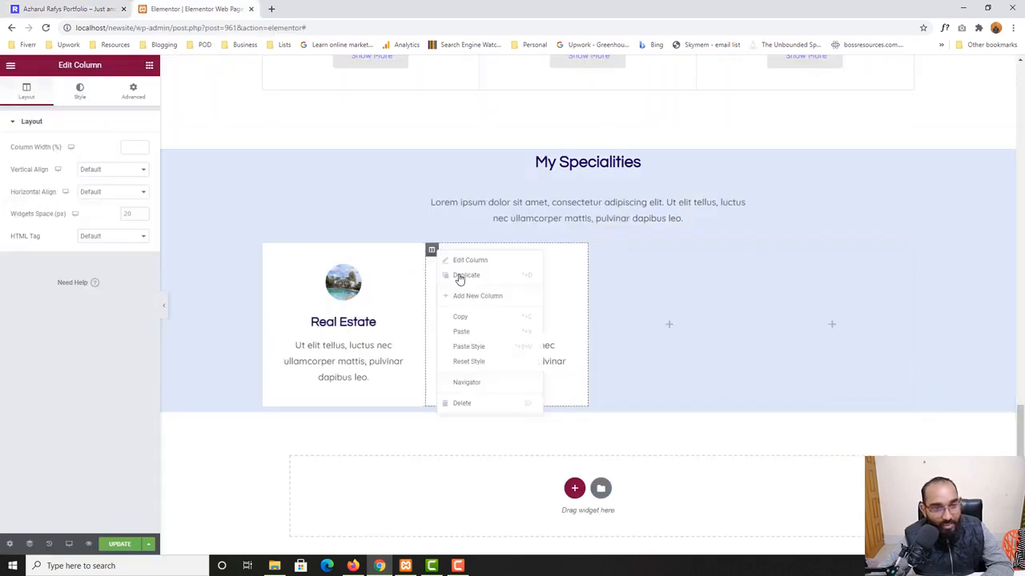
left_click(506, 277)
Delete the two empty columns beside the three Real Estate cards and check the row against the reference.
right_click(773, 323)
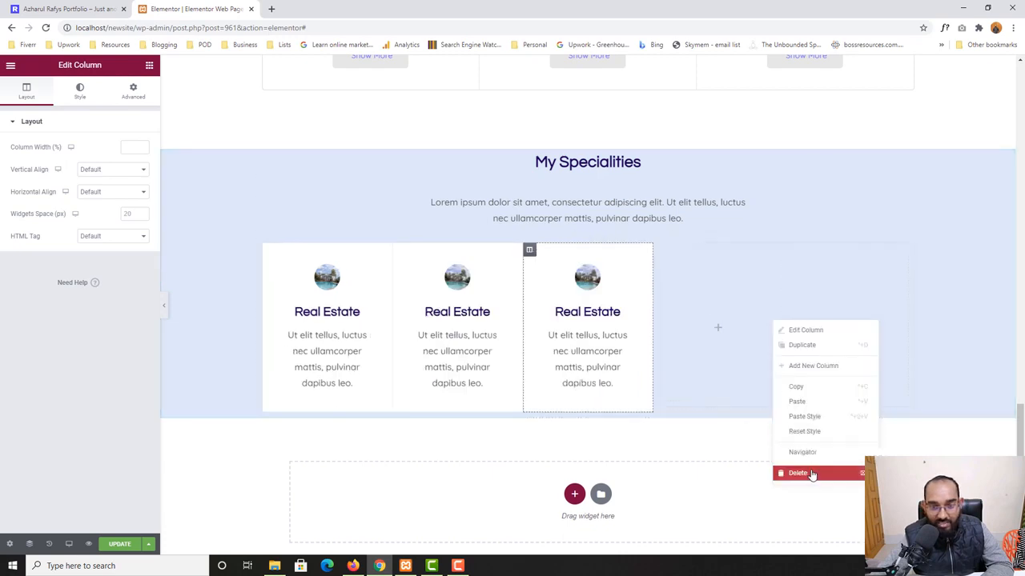
left_click(811, 474)
right_click(789, 322)
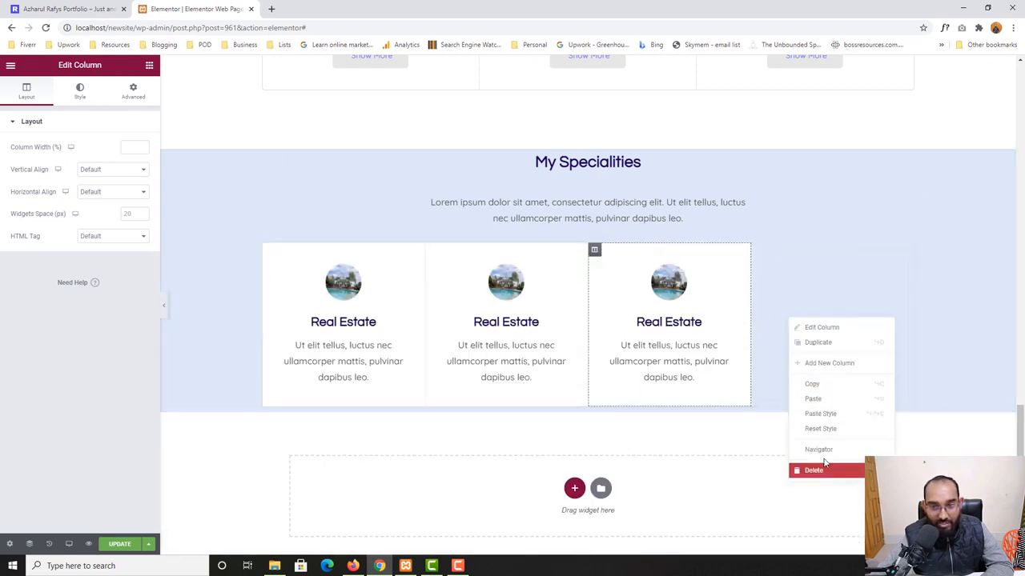
left_click(818, 470)
left_click(80, 10)
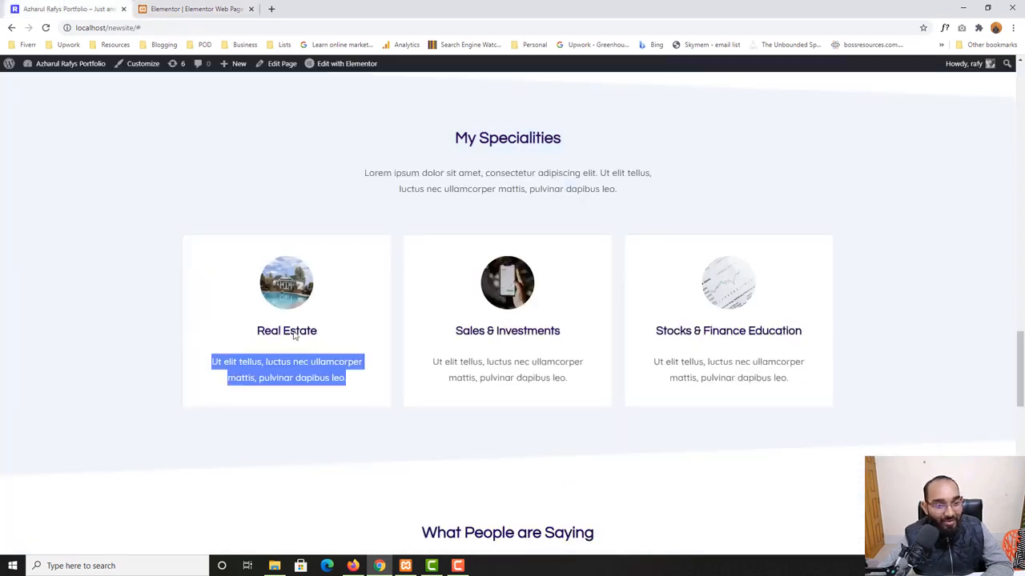
left_click(221, 6)
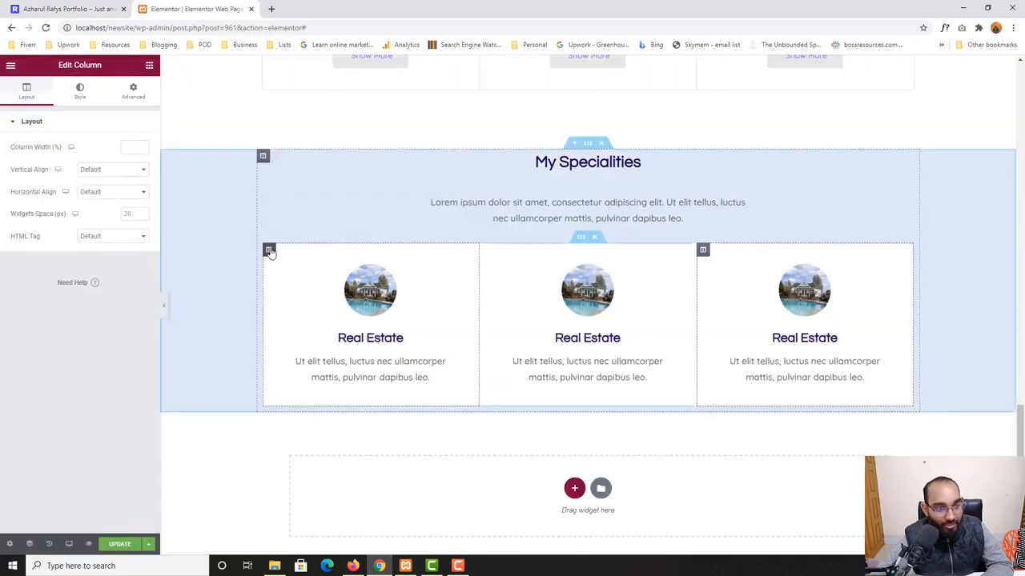
Try the Narrow and Extended columns gaps on the cards' inner section, and leave the gap at Wider.
left_click(269, 251)
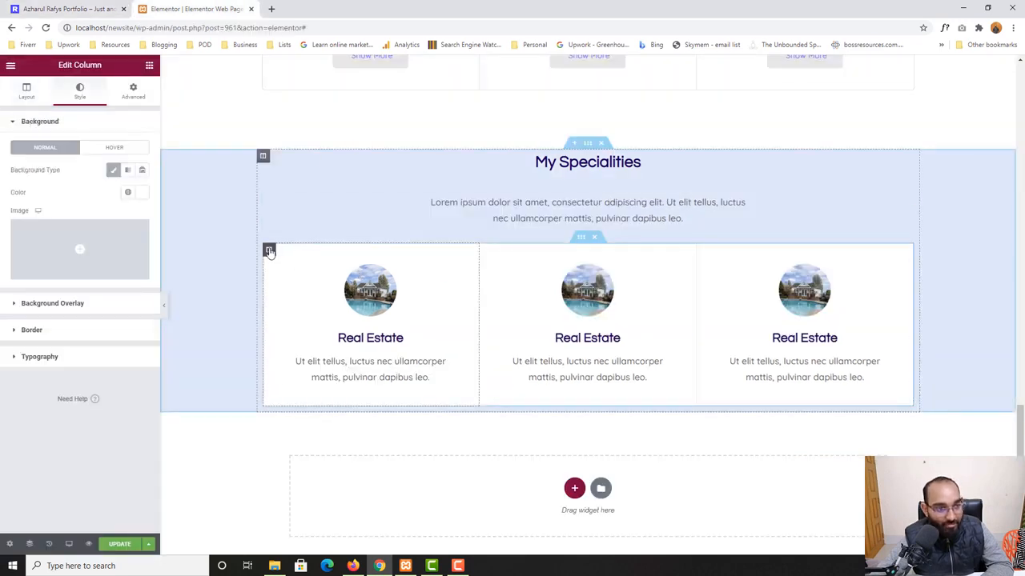
left_click(581, 243)
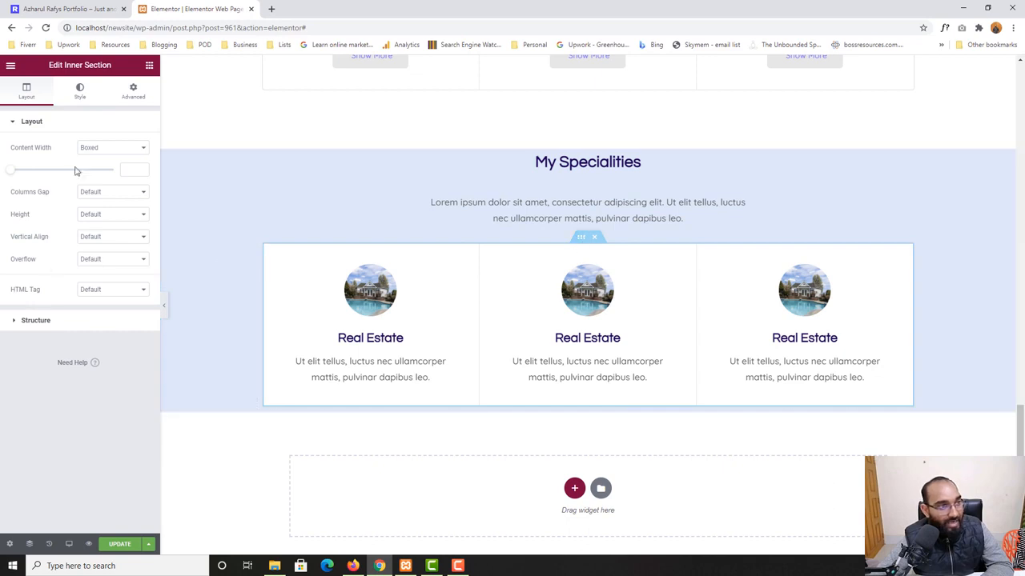
left_click(92, 193)
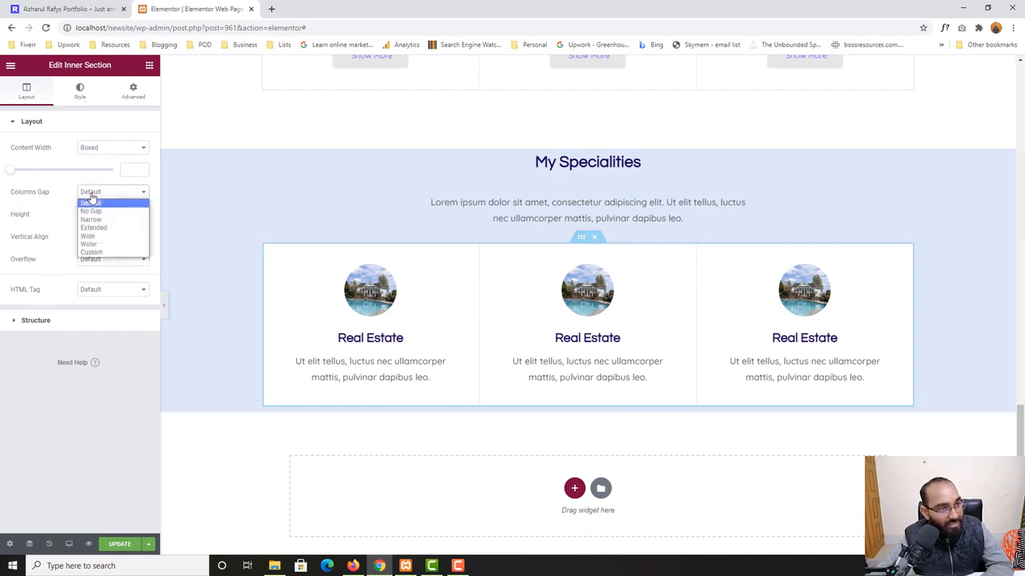
left_click(582, 239)
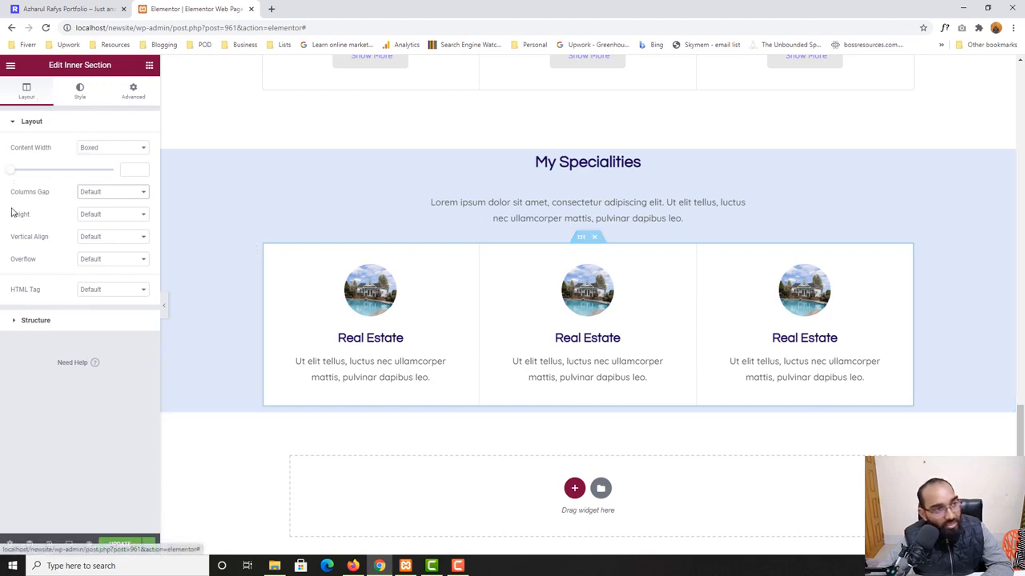
left_click(83, 197)
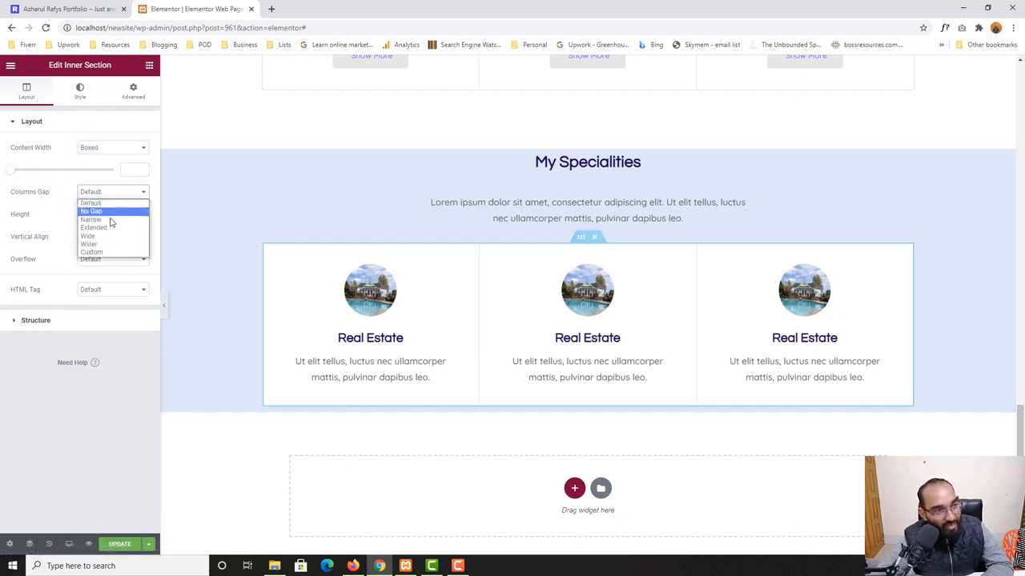
left_click(108, 224)
left_click(112, 193)
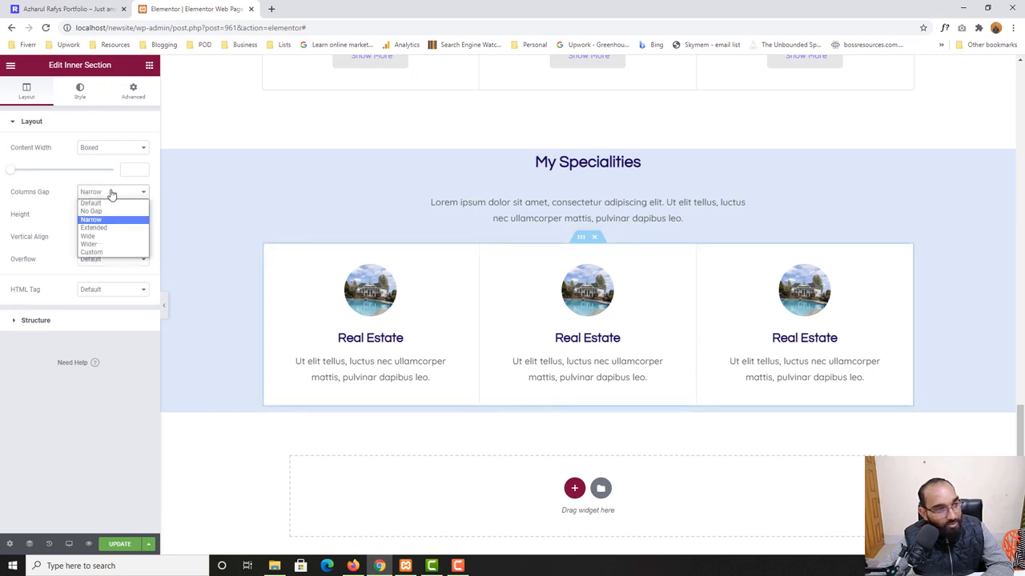
left_click(99, 230)
left_click(101, 195)
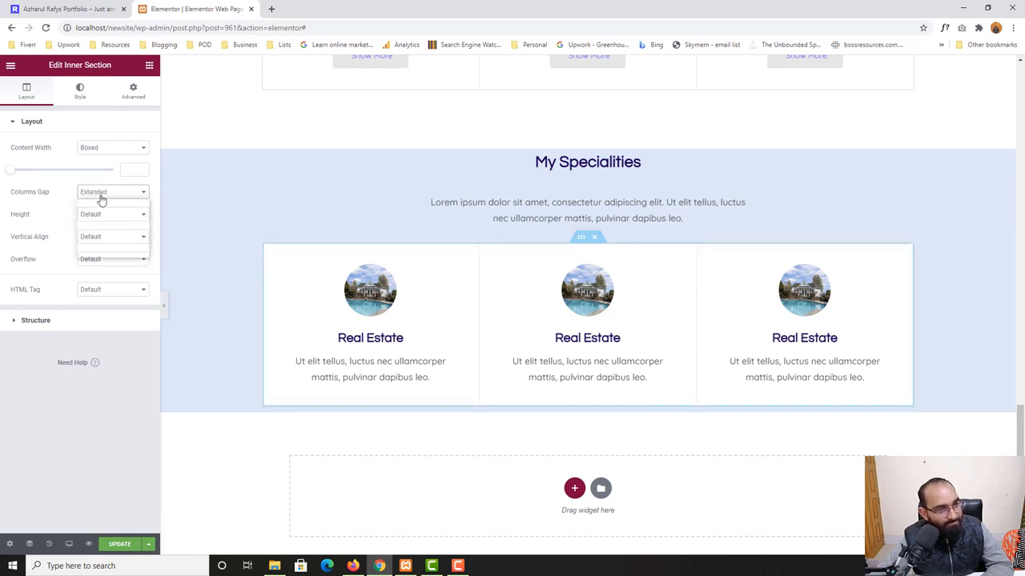
left_click(93, 247)
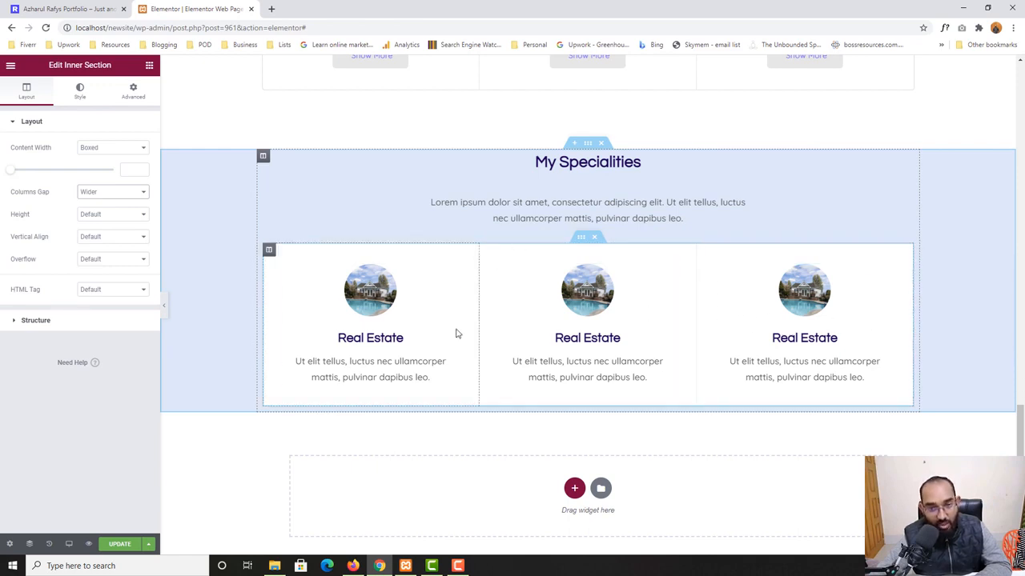
Unlink the first card column's margins, set its right margin to 10, and copy the column.
left_click(268, 250)
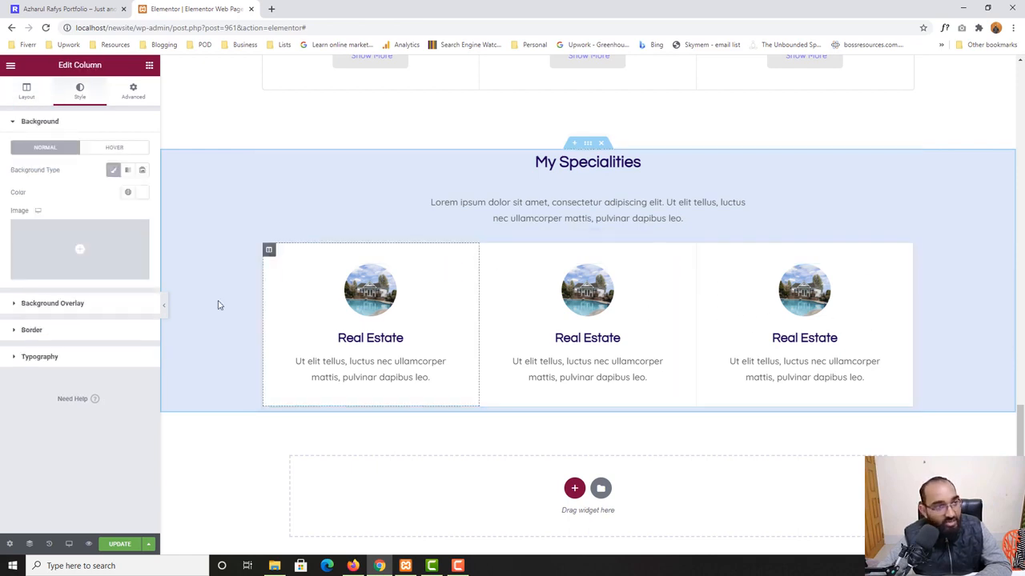
left_click(134, 96)
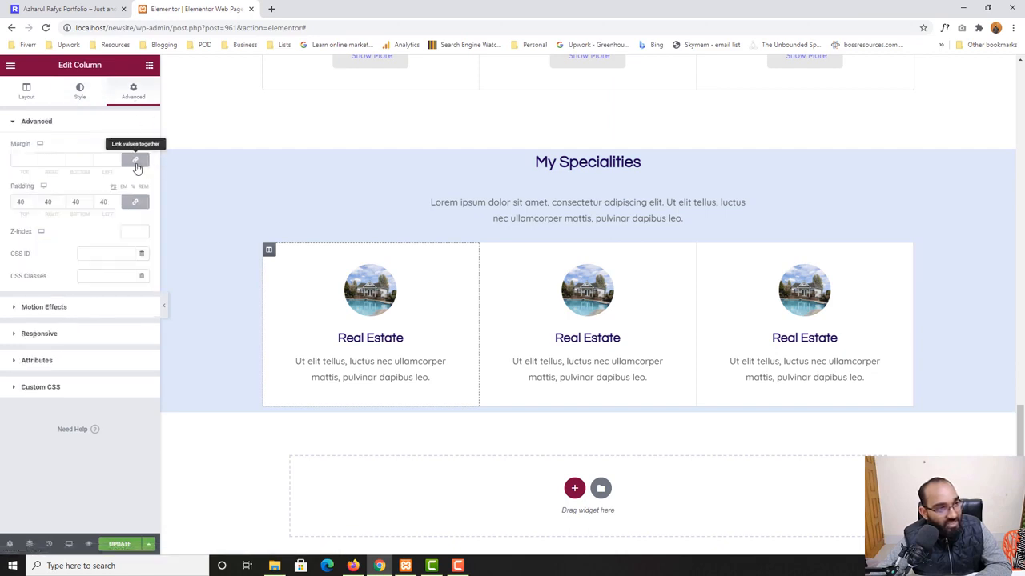
left_click(136, 164)
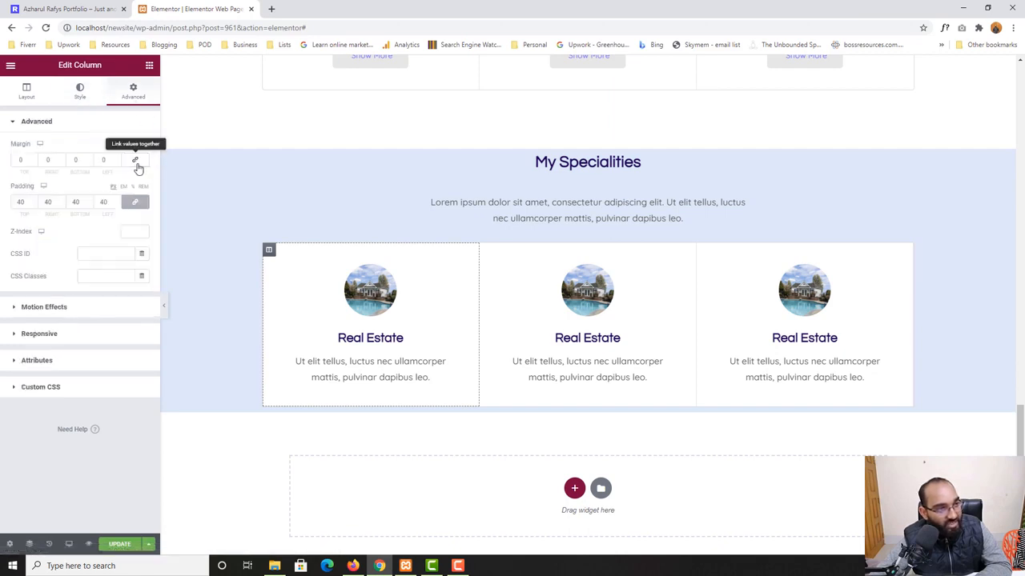
left_click(51, 160)
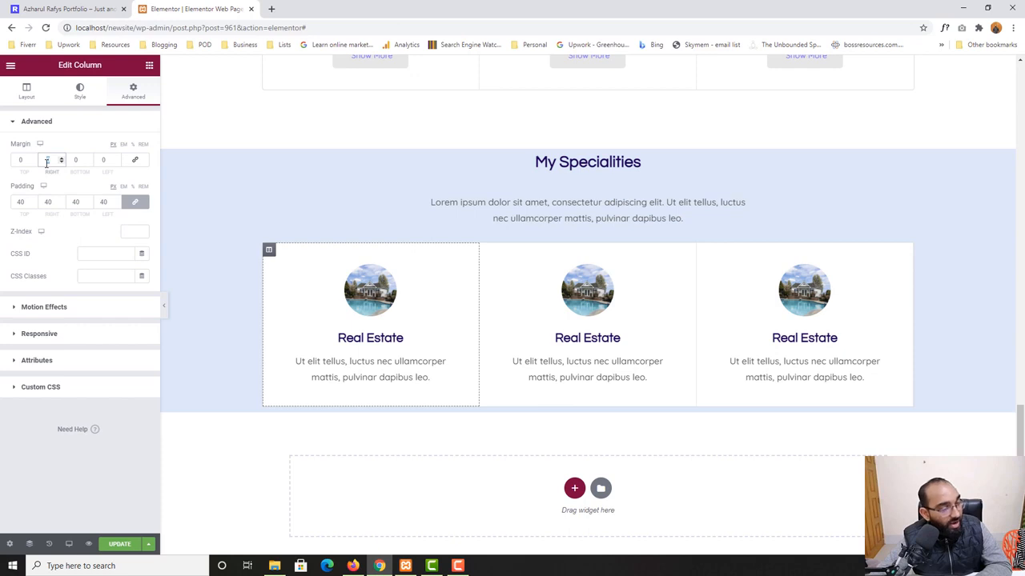
type("10")
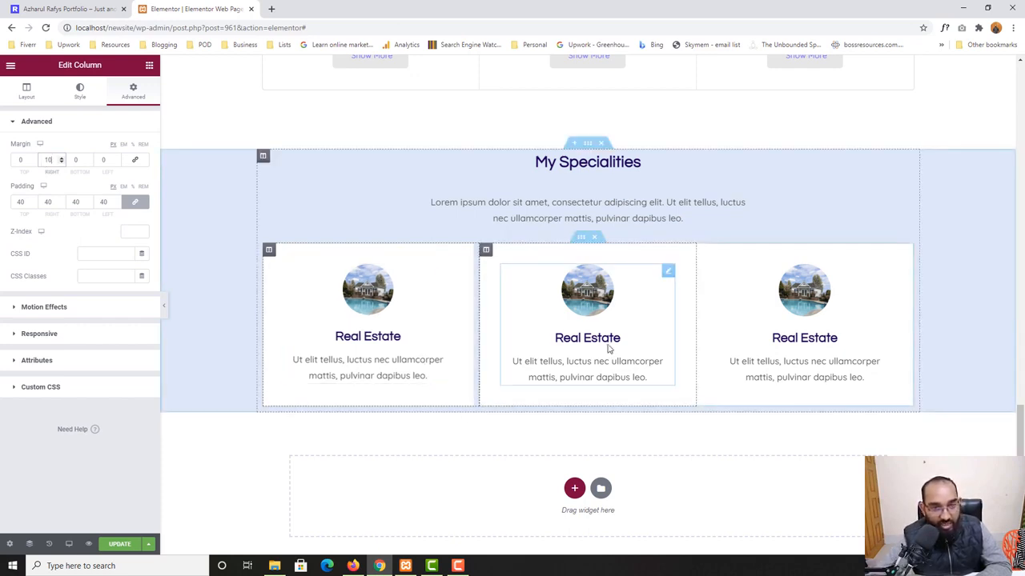
right_click(269, 250)
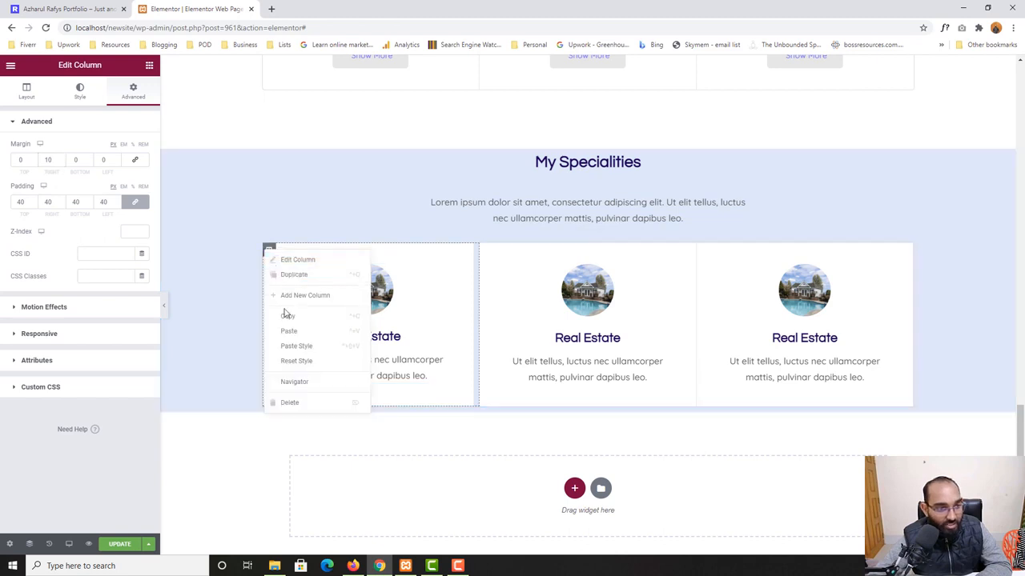
left_click(286, 320)
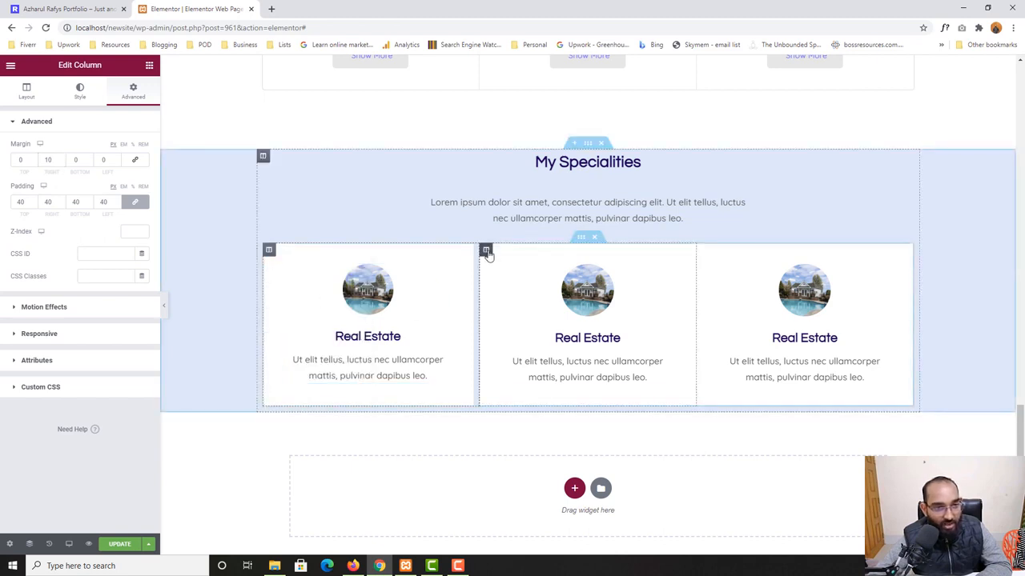
Try pasting the copied first column at the second card, and undo the paste.
right_click(486, 252)
left_click(530, 340)
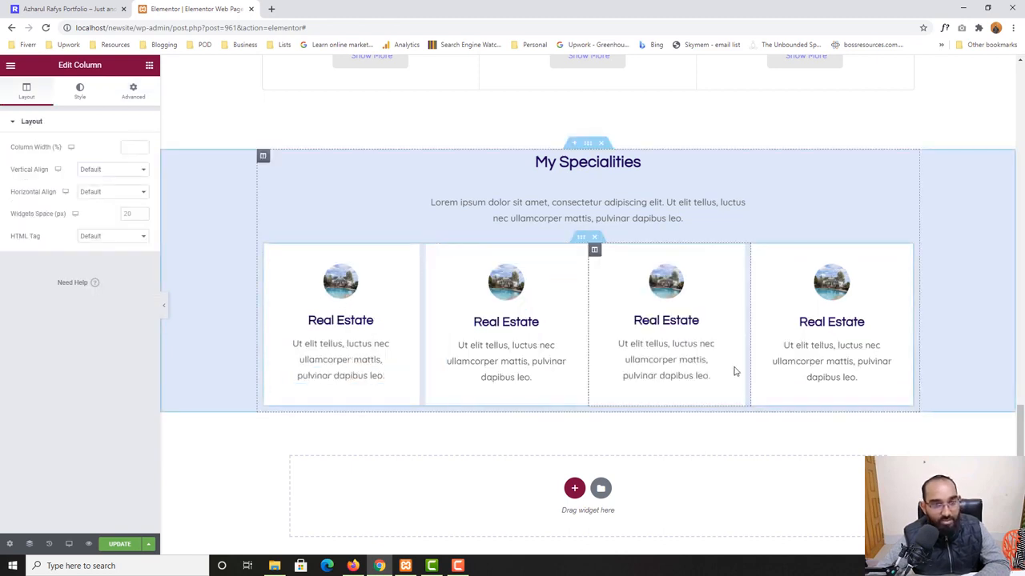
key("ctrl+z")
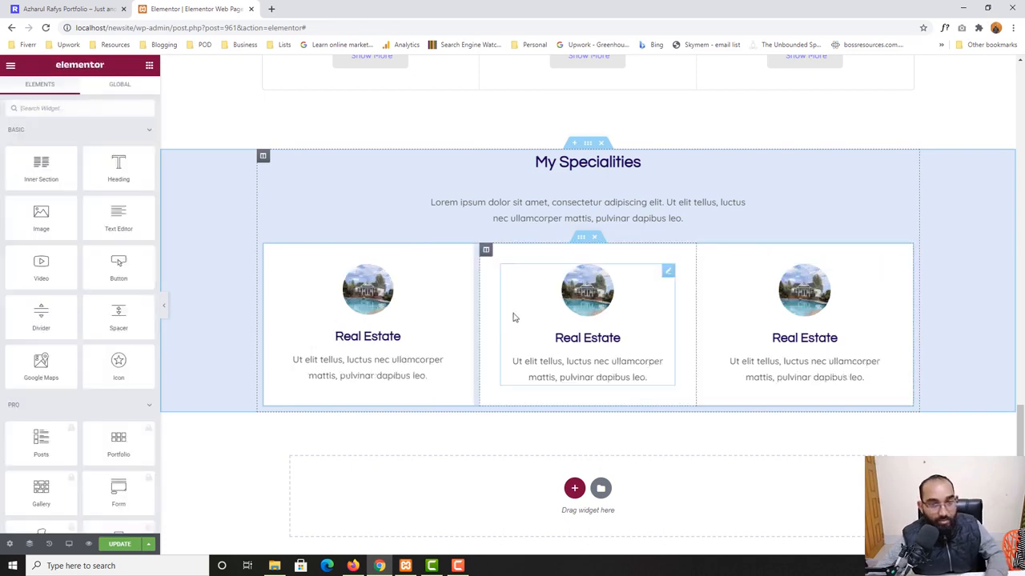
Paste the first column's style onto the second card's column and compare the spacing with the reference cards.
right_click(485, 251)
left_click(516, 349)
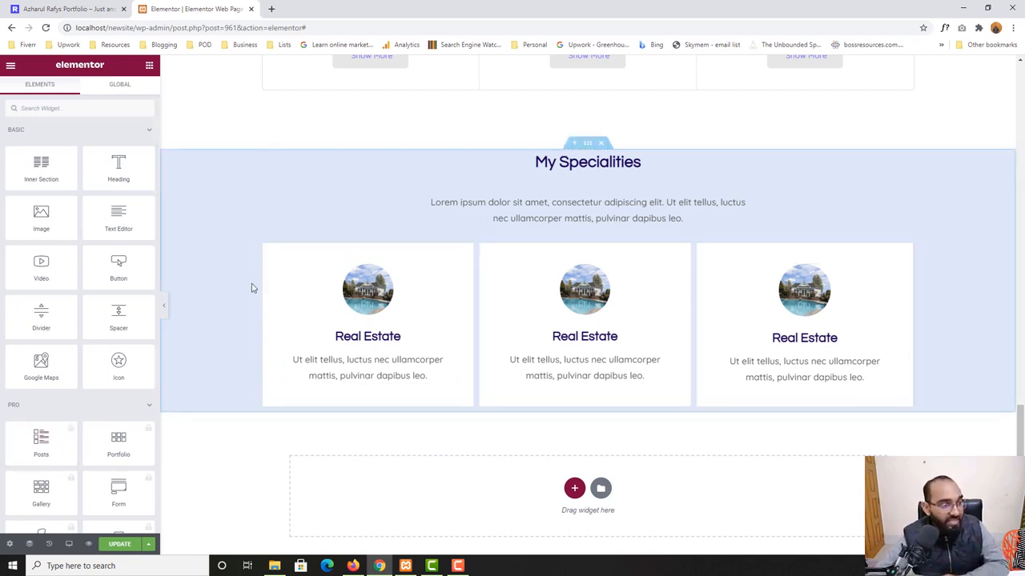
left_click(68, 9)
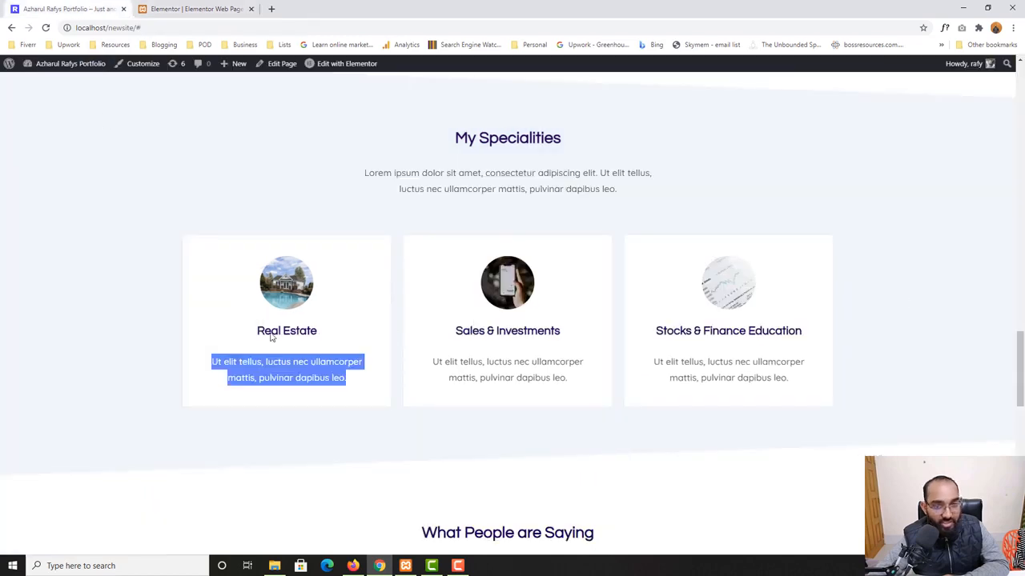
Set the My Specialities section's height to Min Height with a minimum of 750.
scroll(8, 366, "down", 2)
scroll(46, 366, "up", 3)
scroll(43, 373, "down", 1)
left_click(182, 8)
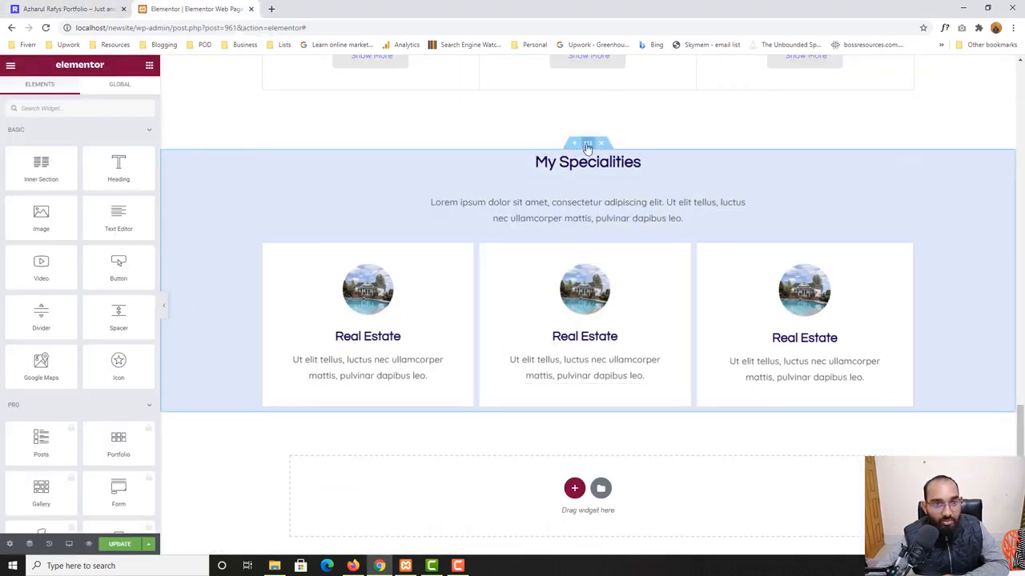
left_click(588, 146)
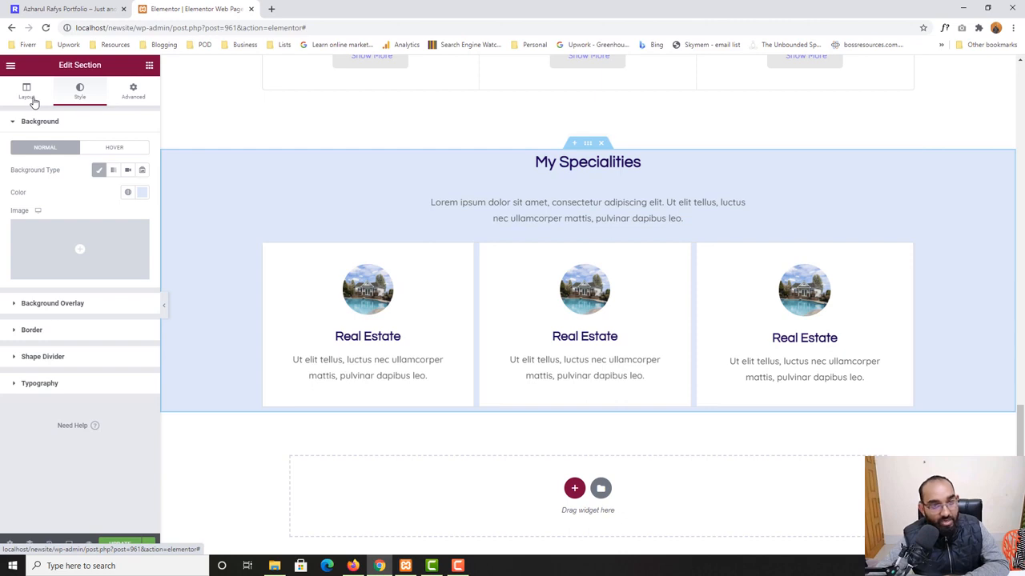
left_click(33, 100)
left_click(110, 216)
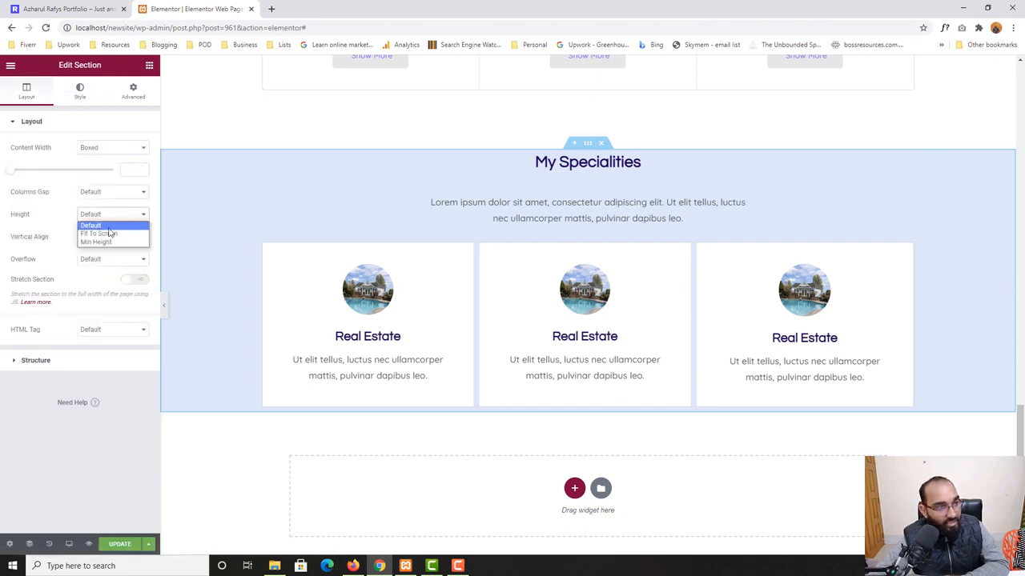
left_click(104, 243)
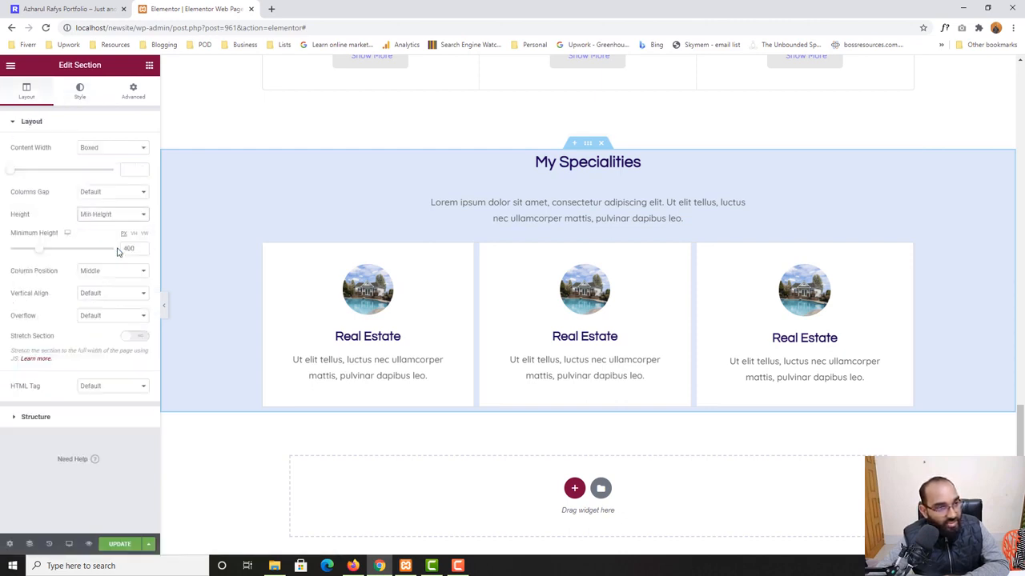
left_click_drag(43, 254, 66, 254)
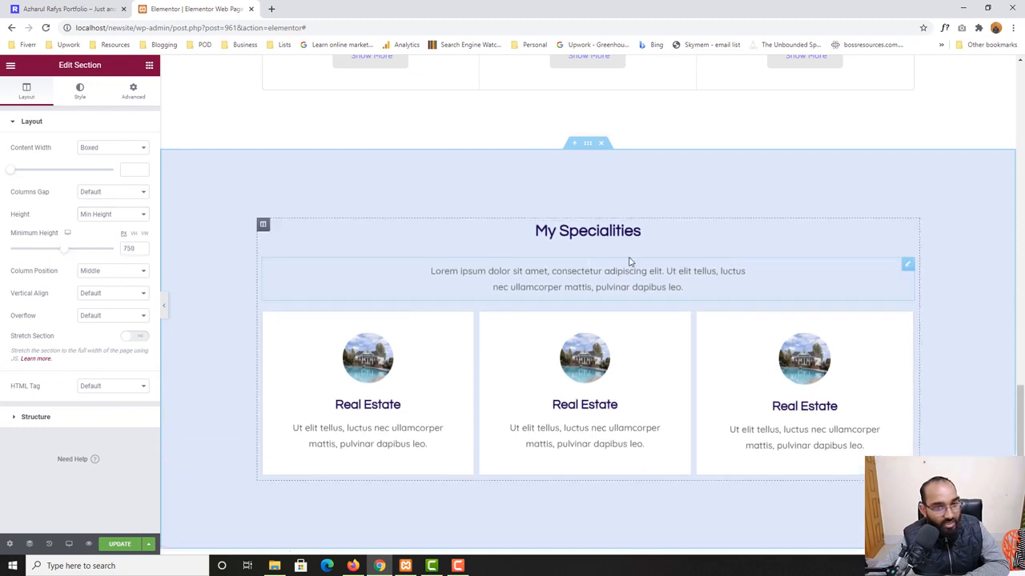
scroll(560, 268, "down", 1)
Check the reference section's slanted upper edge and add a Tilt shape divider to the top of the My Specialities section.
left_click(4, 4)
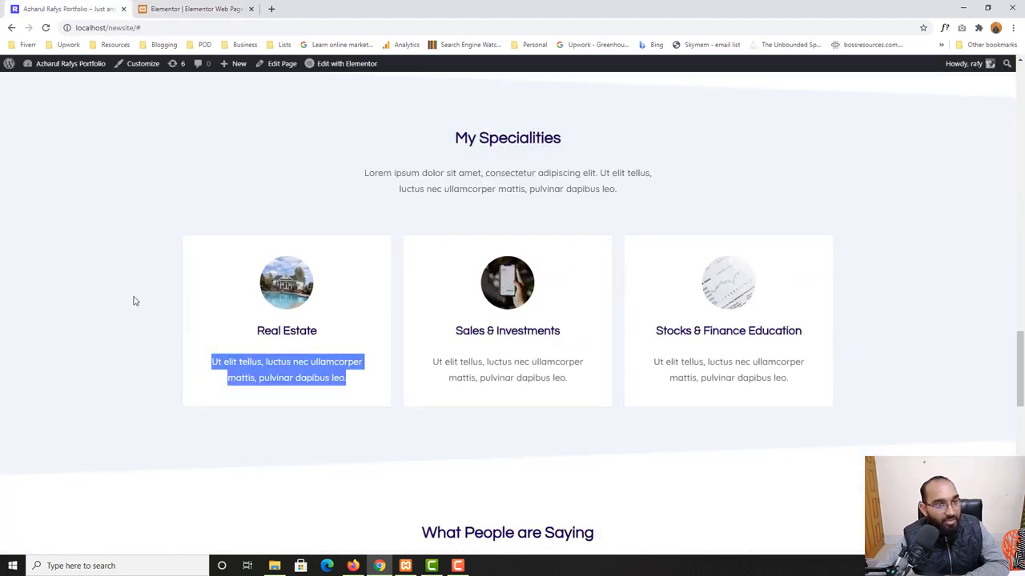
scroll(373, 249, "up", 2)
left_click(192, 9)
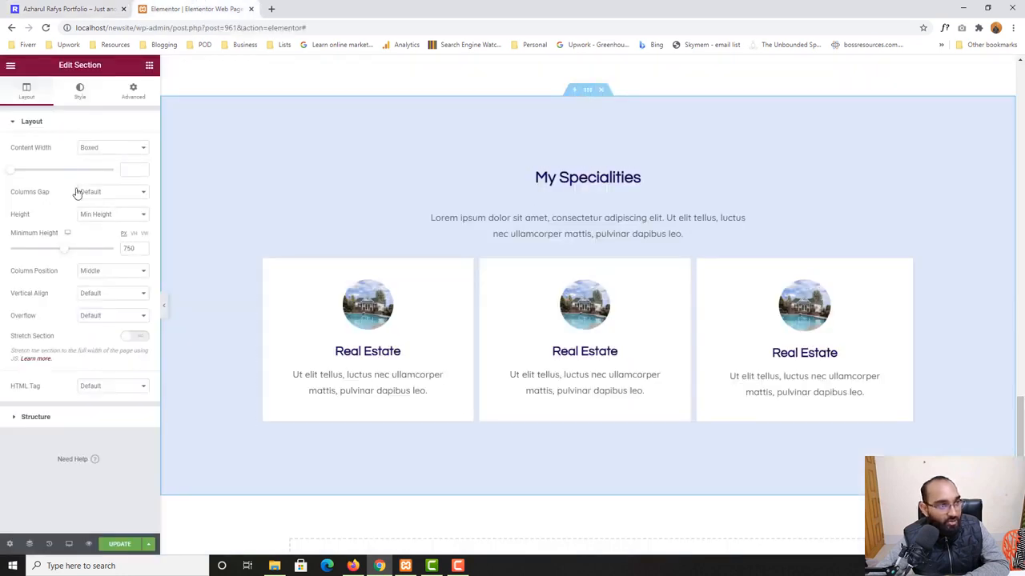
left_click(80, 99)
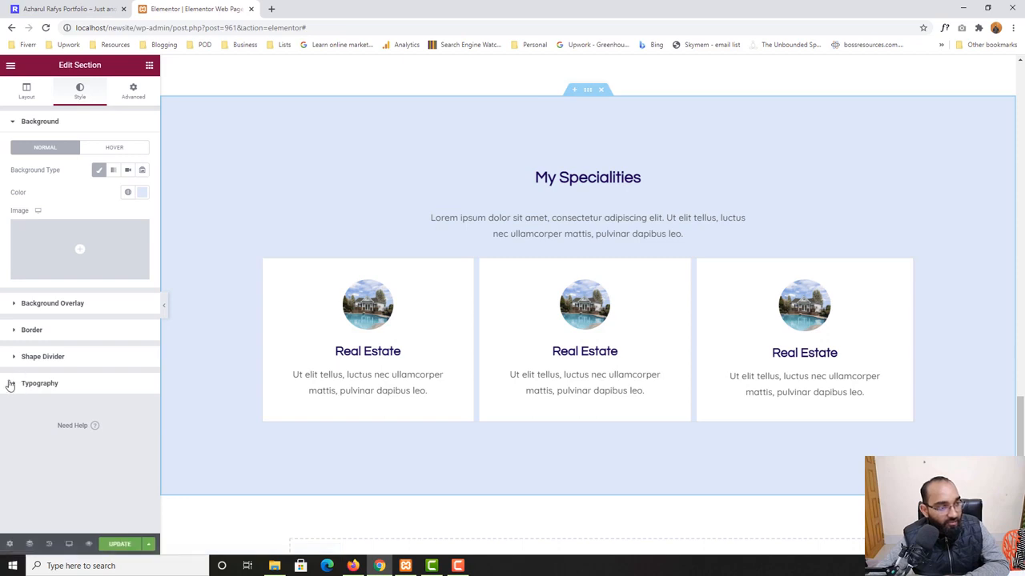
left_click(36, 357)
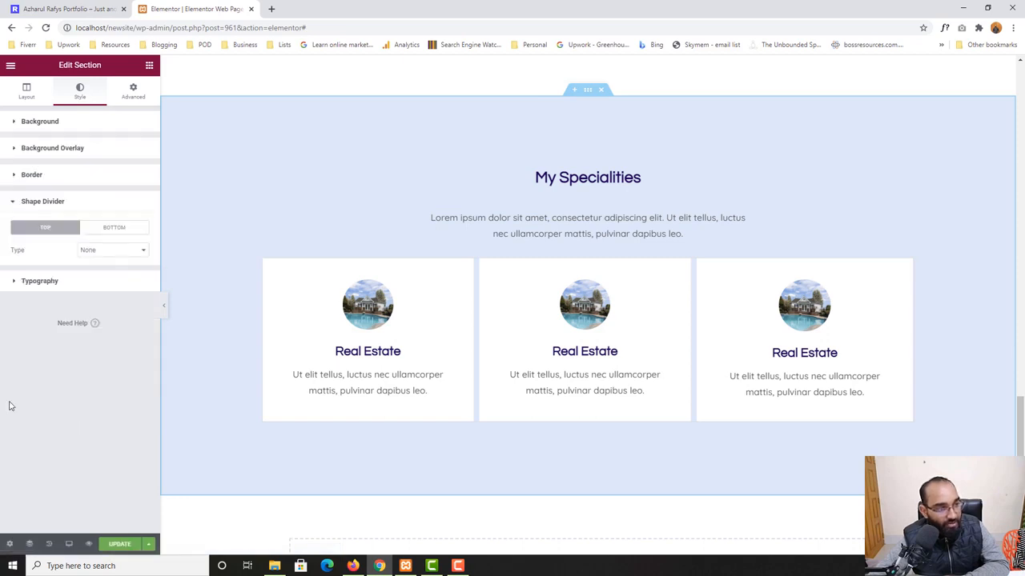
left_click(104, 253)
left_click(92, 332)
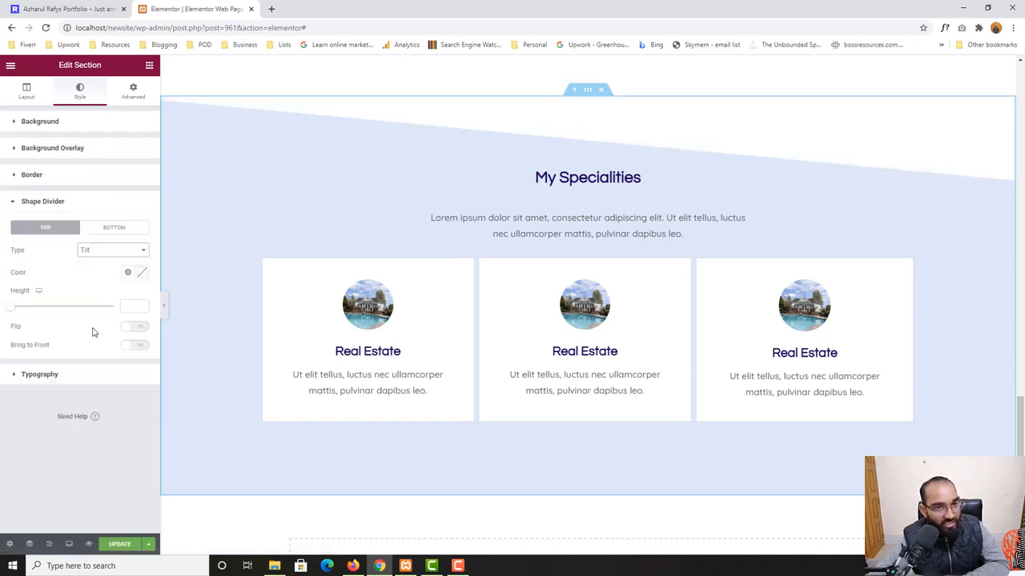
Set the top shape divider's height to 59 and compare the slant with the reference page.
left_click(62, 9)
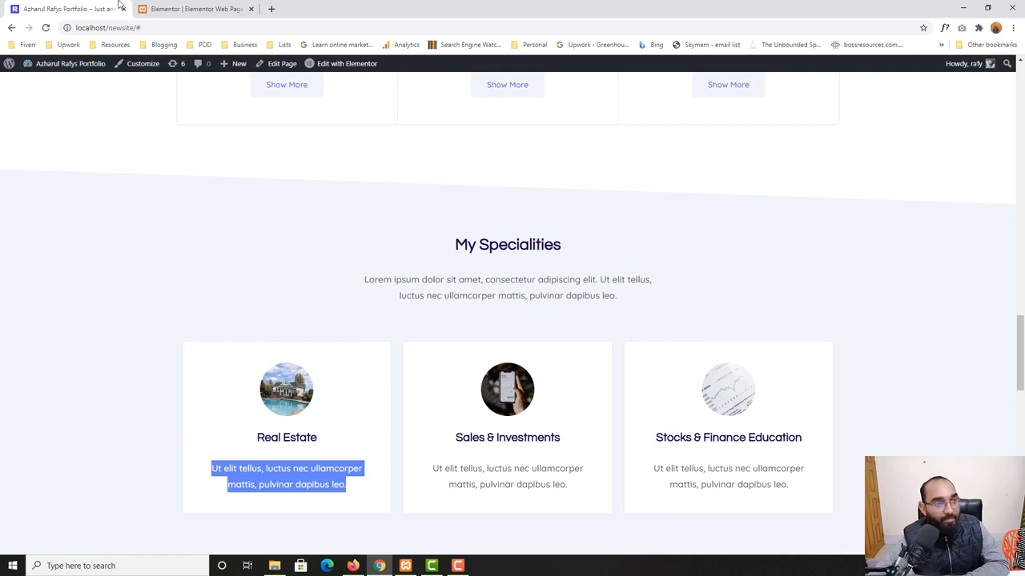
left_click(192, 9)
left_click_drag(14, 309, 24, 309)
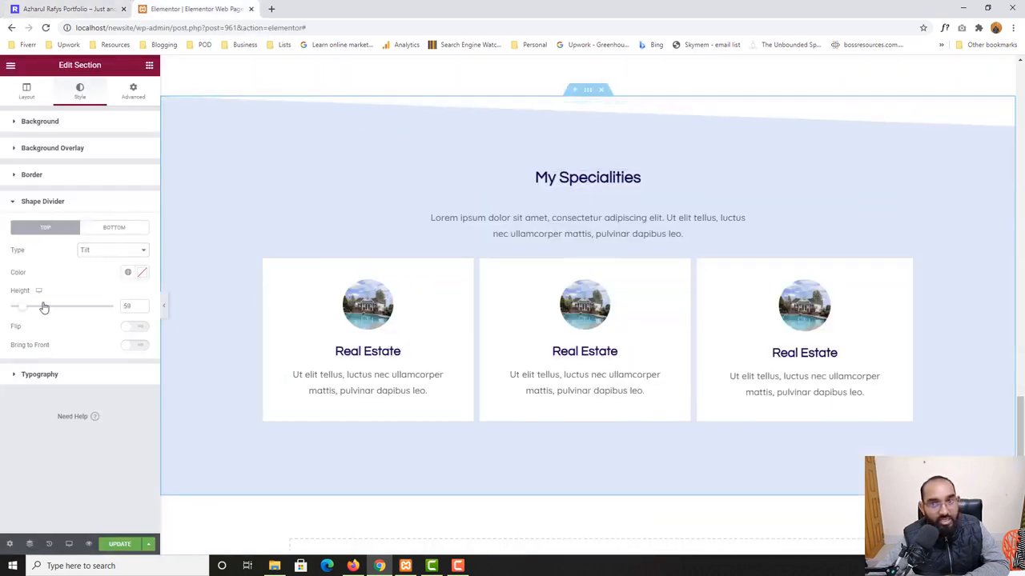
left_click(5, 4)
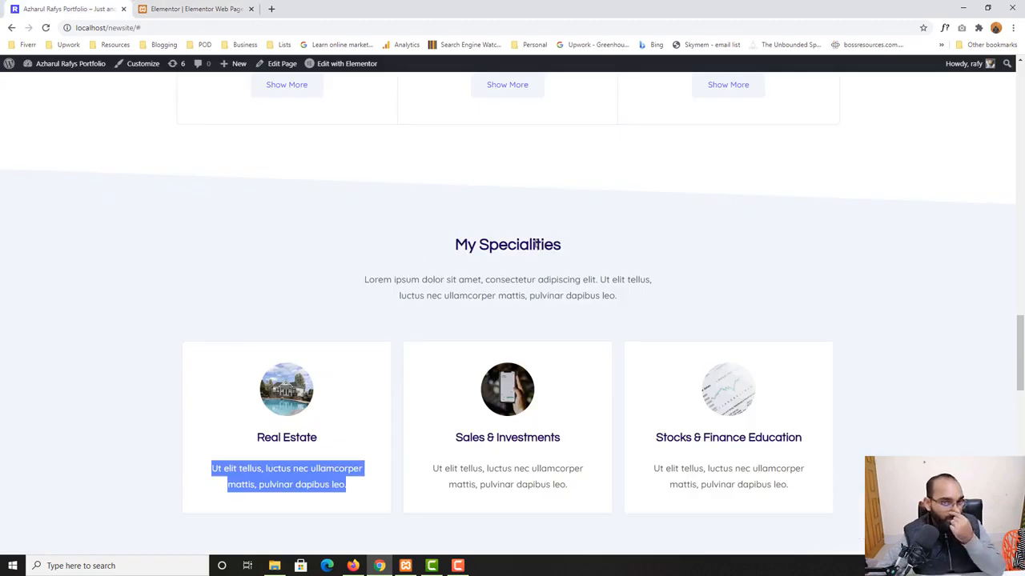
left_click(213, 8)
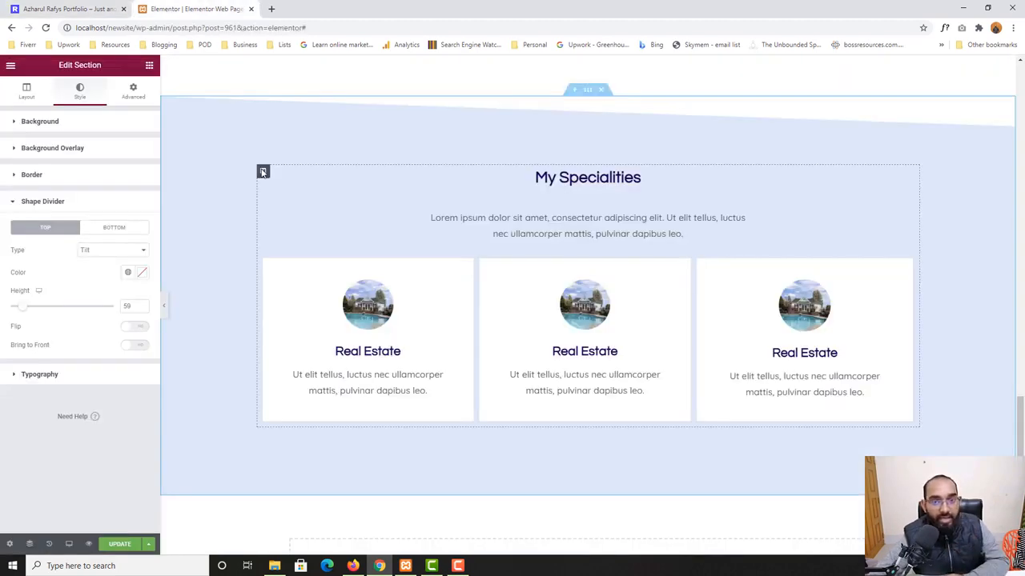
scroll(349, 256, "up", 3)
scroll(345, 264, "down", 3)
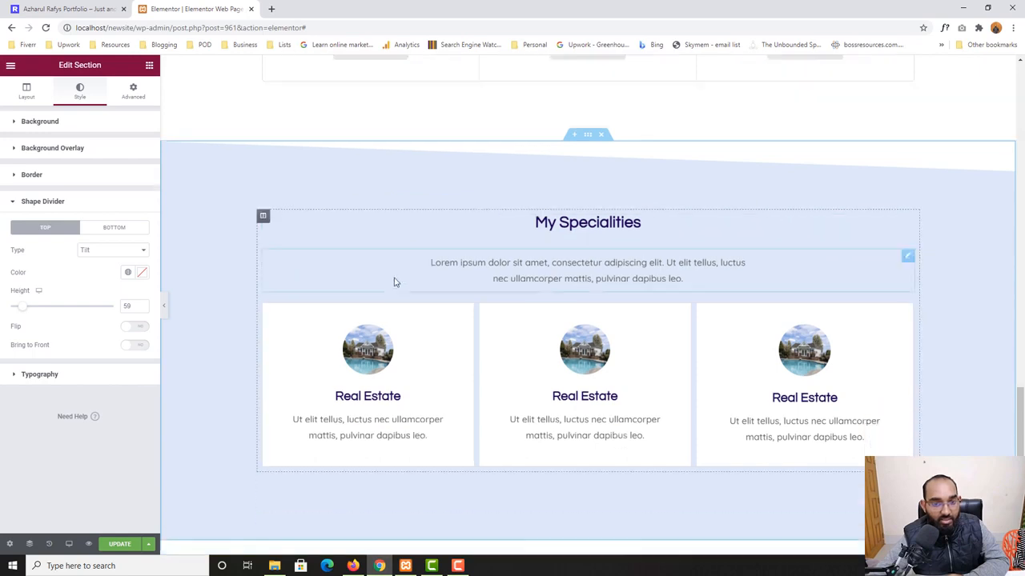
Check the reference section's lower edge and add a Tilt shape divider to the bottom of the My Specialities section.
left_click(76, 9)
scroll(350, 366, "down", 3)
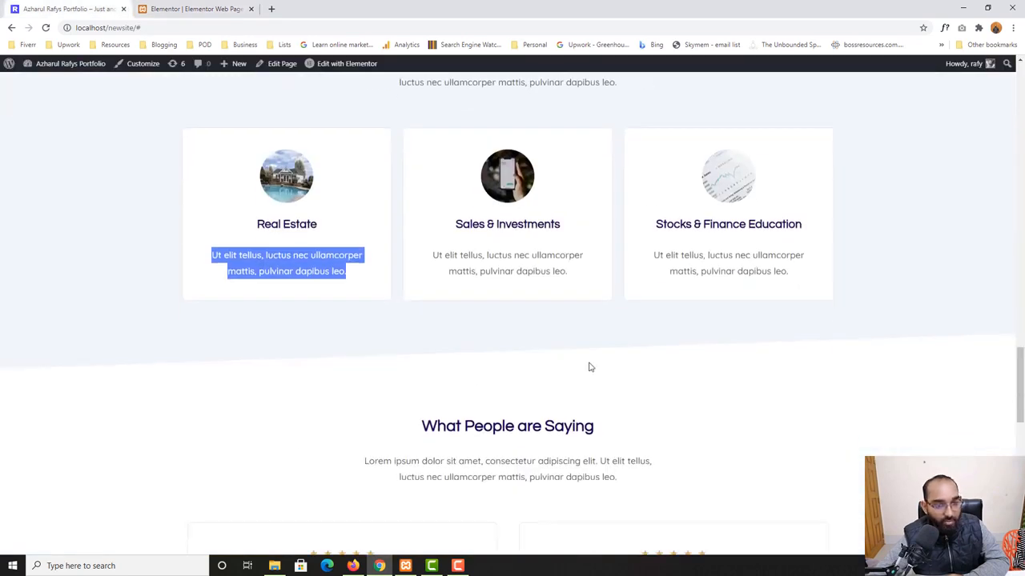
left_click(200, 9)
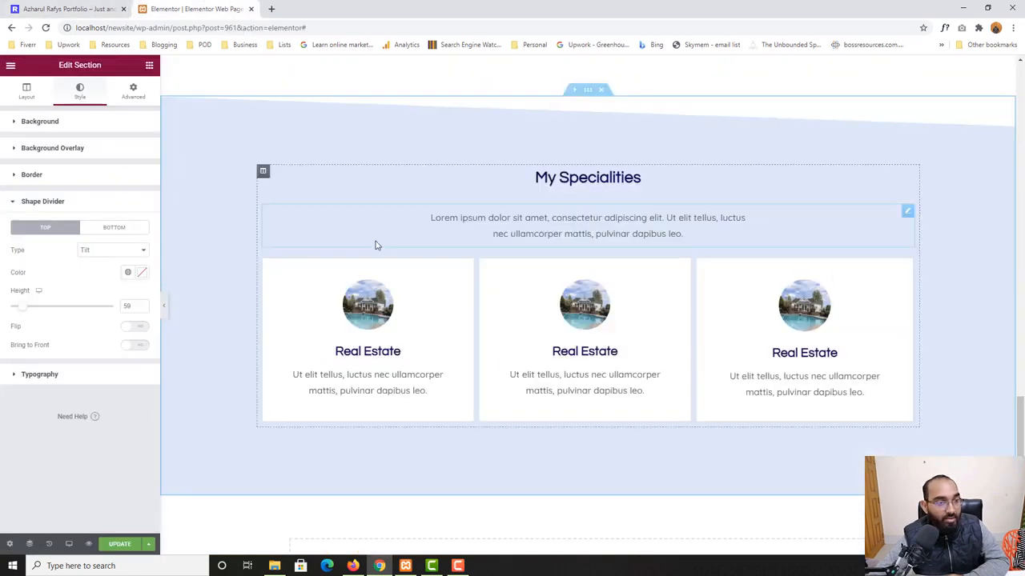
left_click(114, 227)
left_click(102, 250)
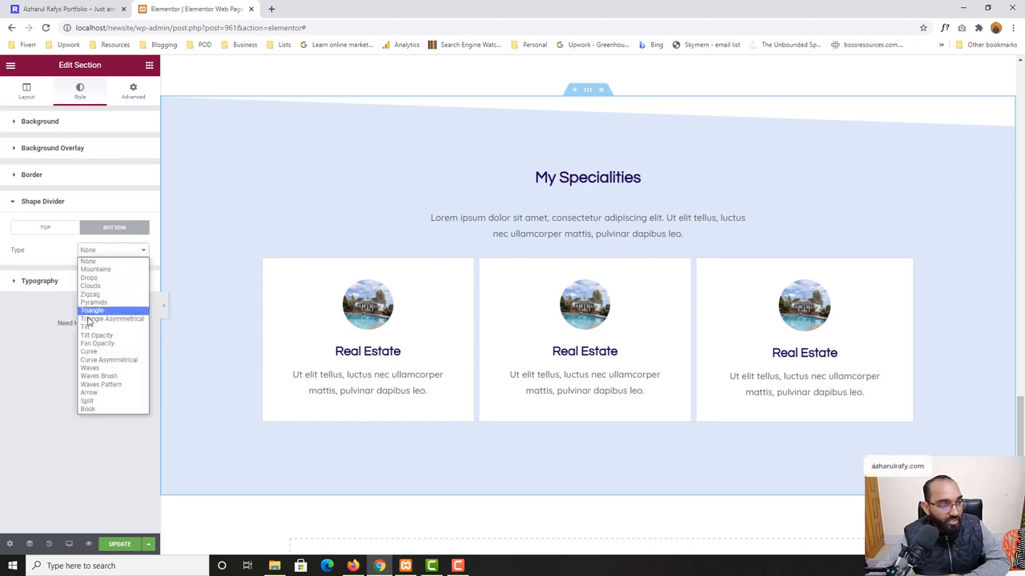
left_click(88, 333)
Flip the bottom shape divider, set its height to 72, and compare the section with the reference page.
left_click(66, 6)
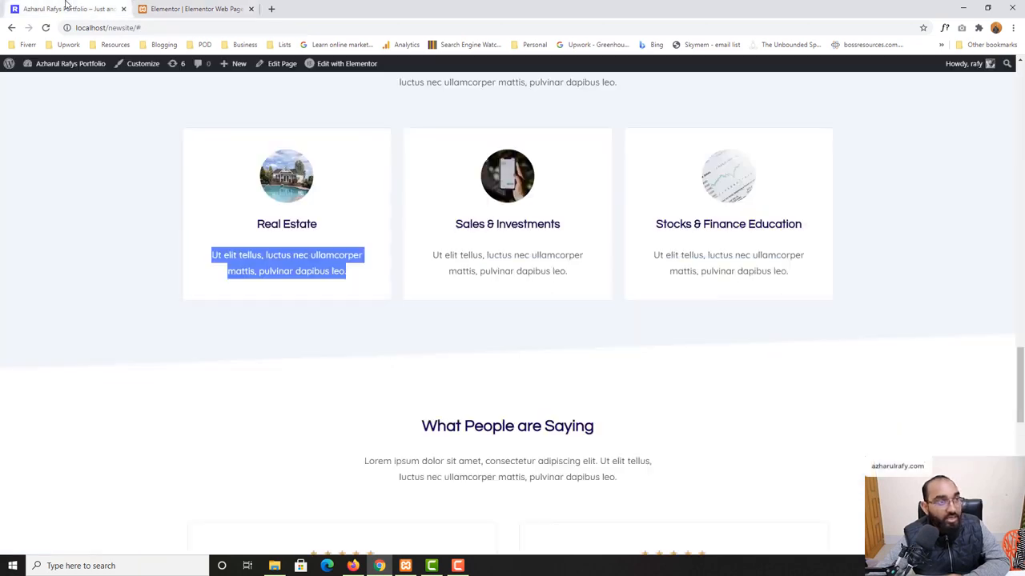
left_click(197, 9)
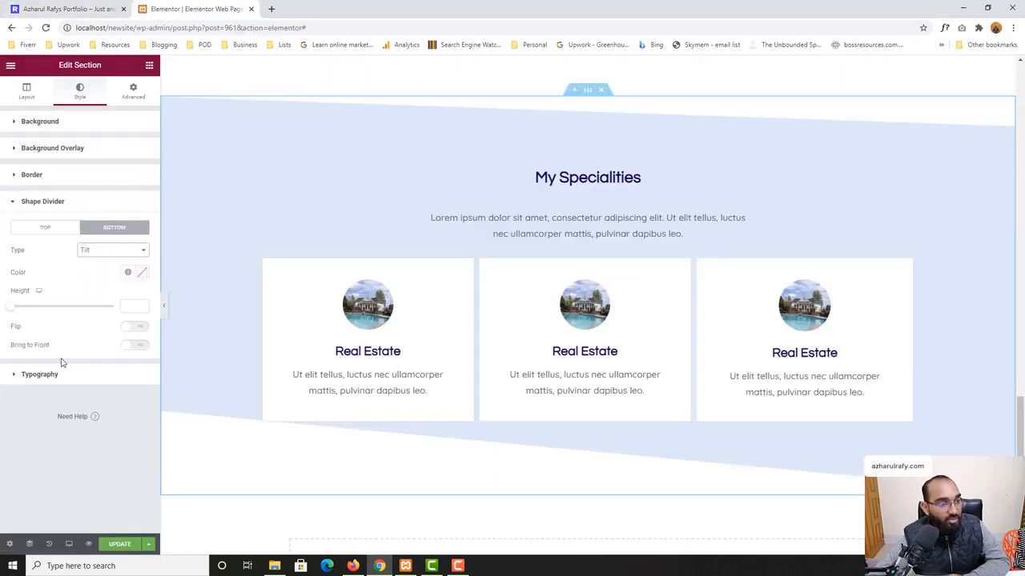
left_click(133, 328)
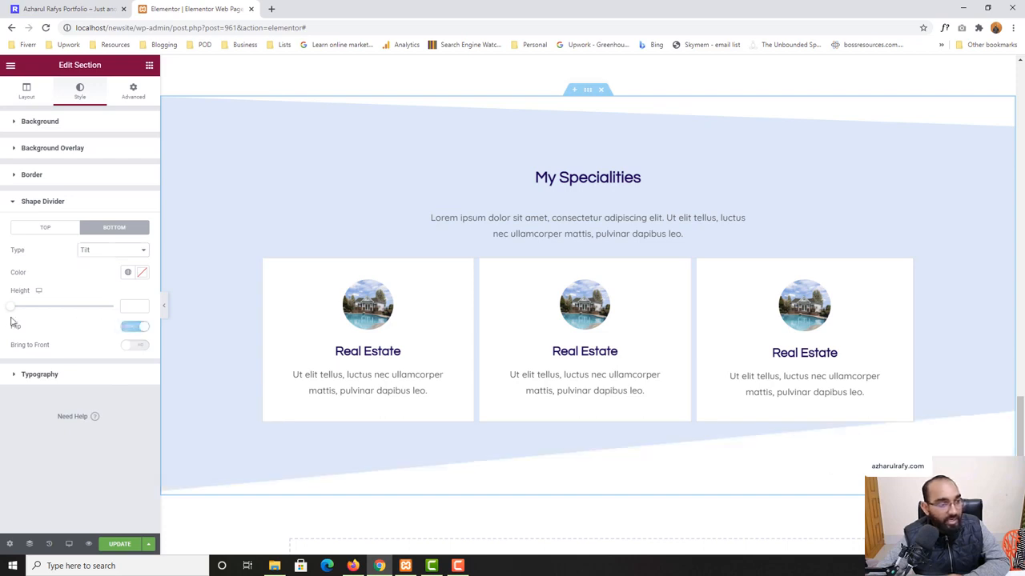
left_click_drag(11, 315, 26, 315)
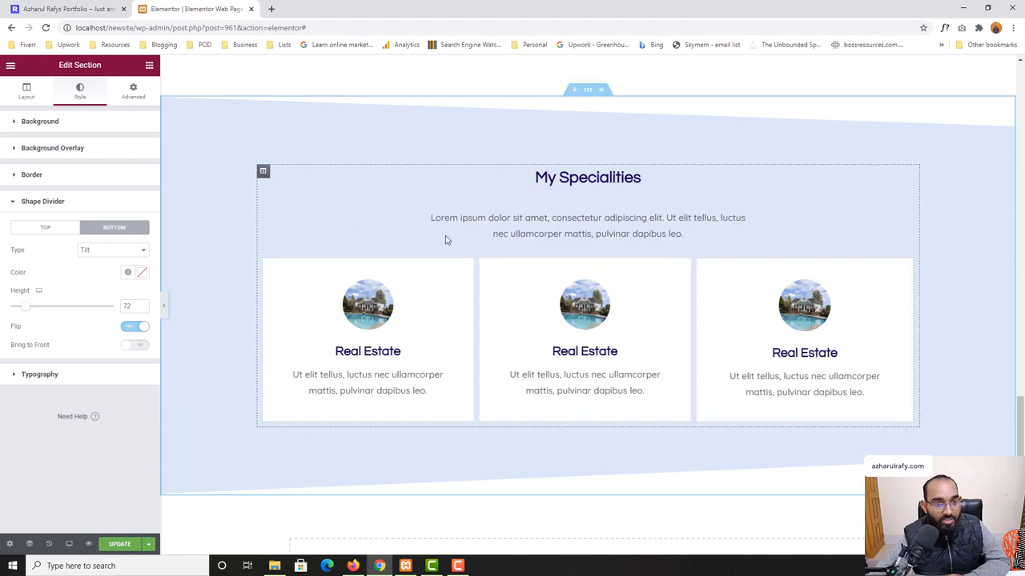
left_click(64, 9)
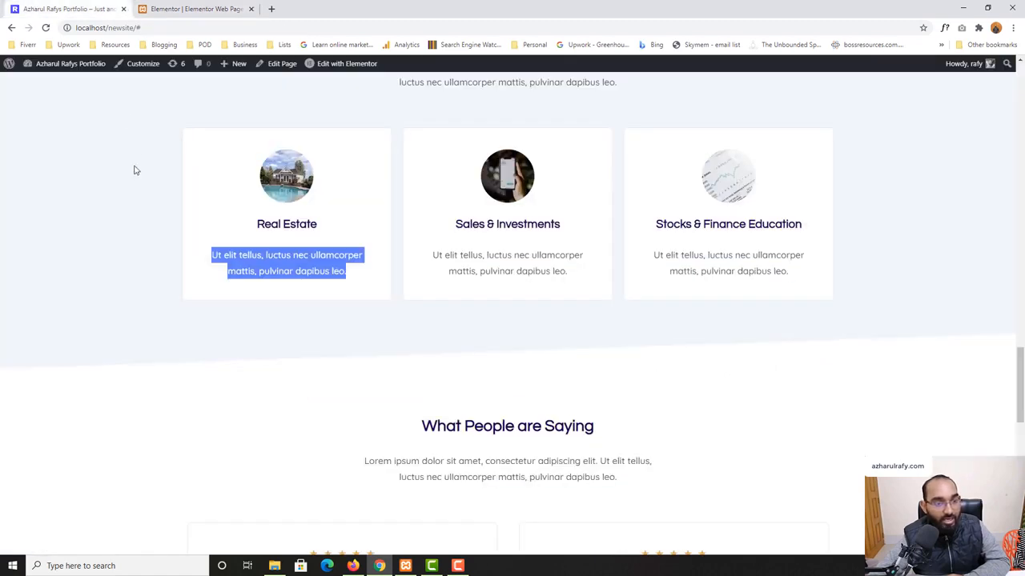
scroll(128, 307, "up", 2)
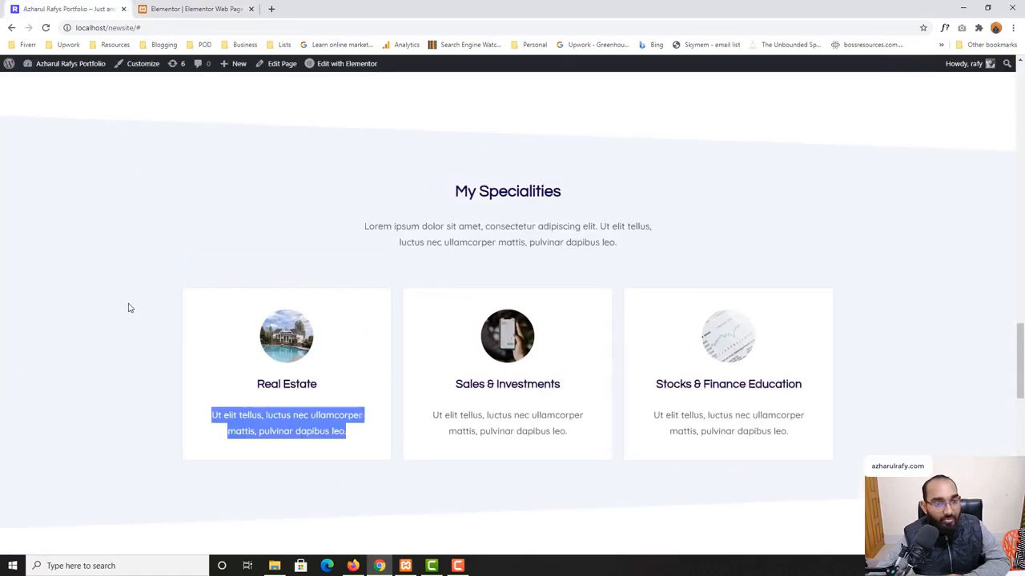
left_click(104, 256)
key("ctrl+Tab")
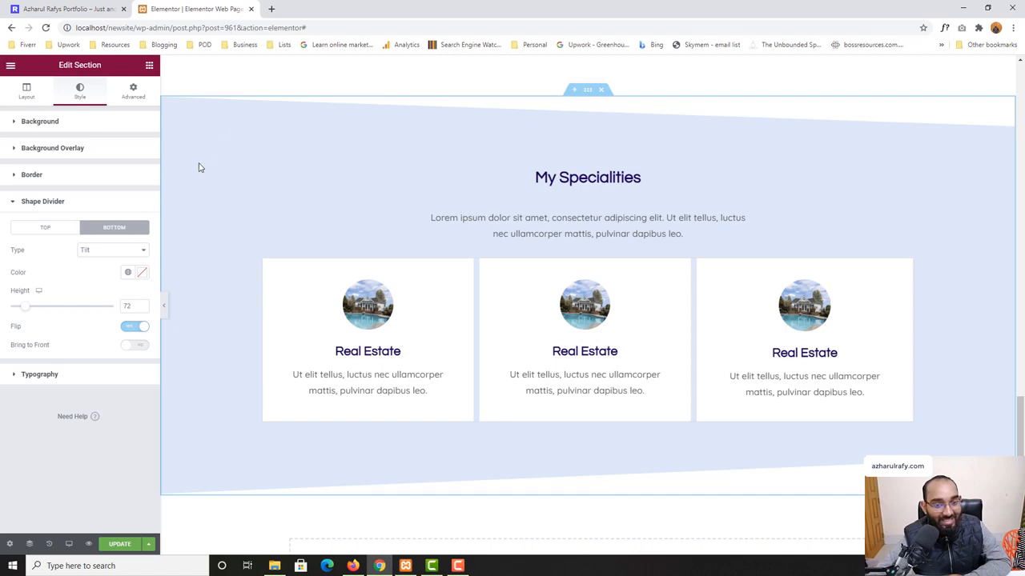
Replace the second card's image with the hand-held phone photo from the media library and check it against the reference.
left_click(572, 306)
left_click(69, 173)
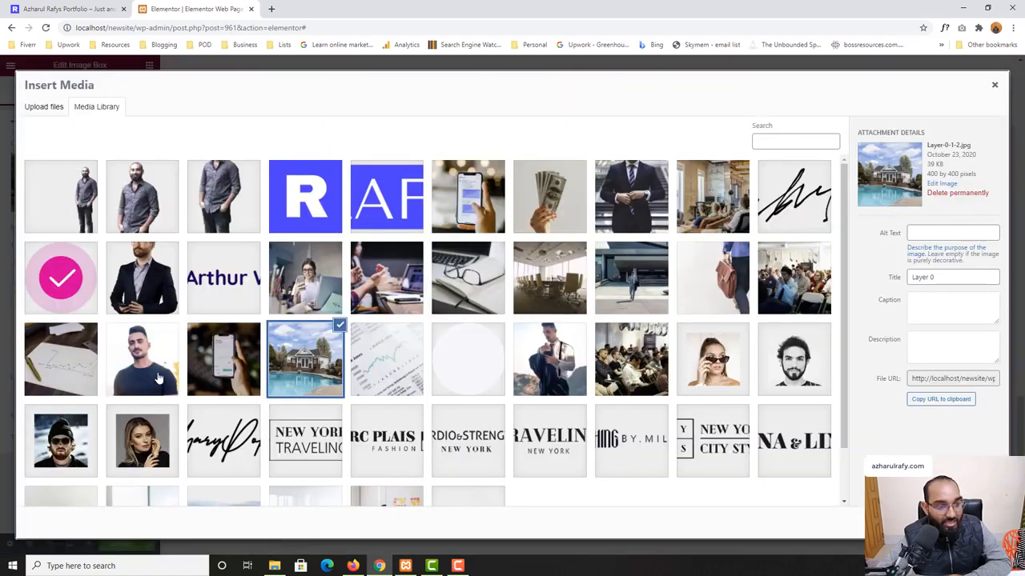
left_click(228, 362)
left_click(965, 523)
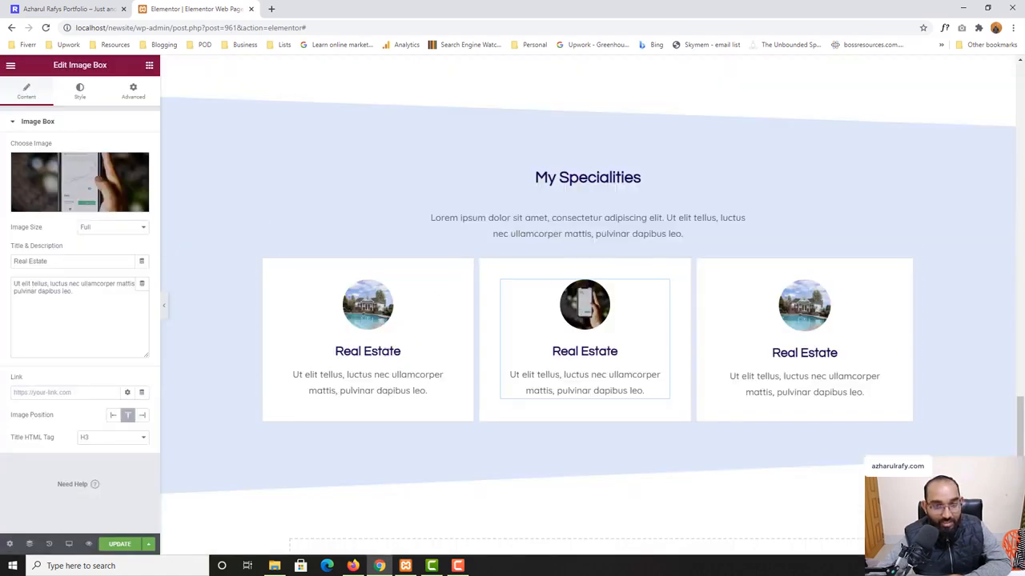
left_click(71, 8)
left_click(197, 9)
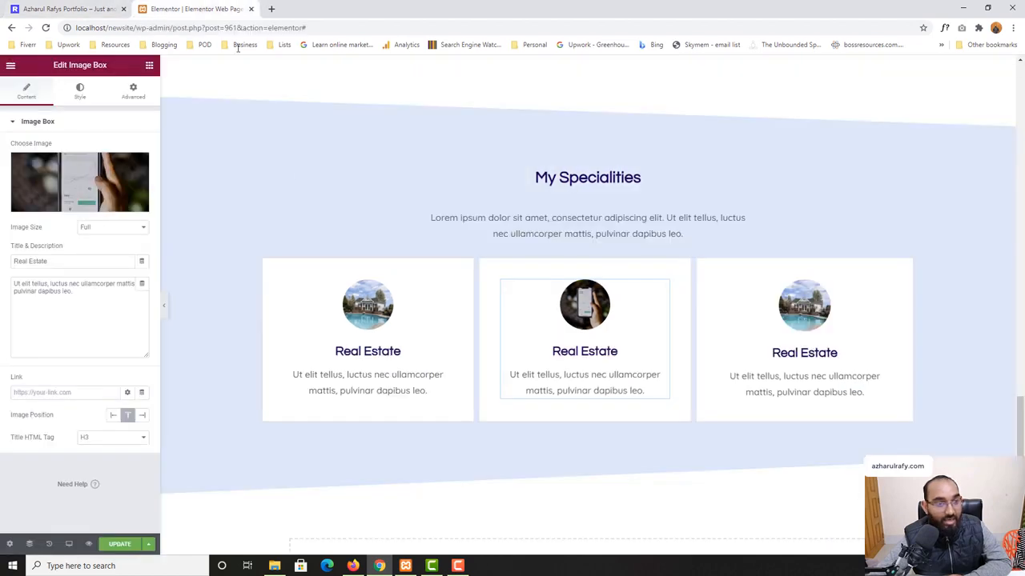
Replace the third card's image with the stock chart picture from the media library.
left_click(851, 347)
left_click(64, 192)
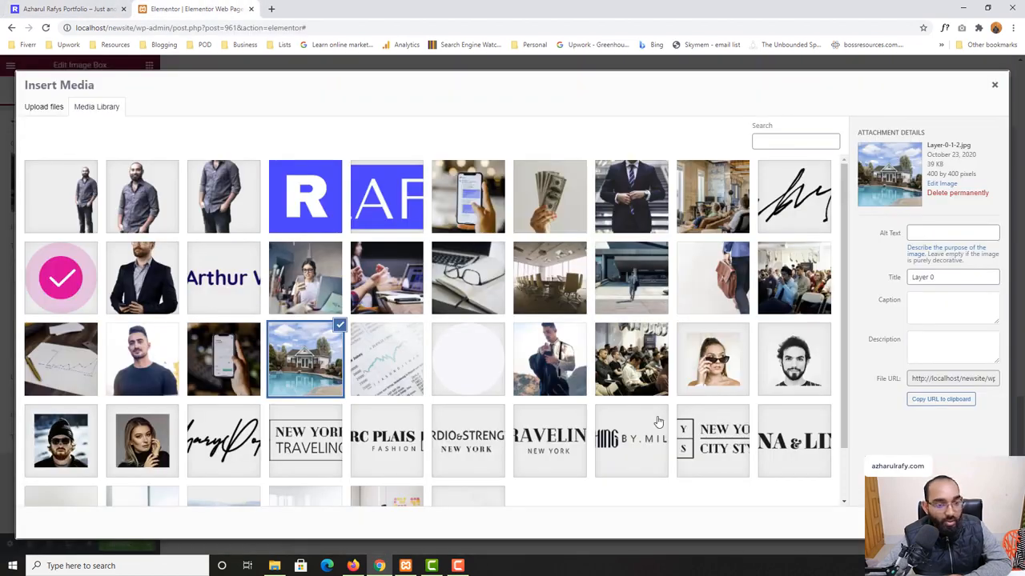
left_click(367, 362)
left_click(965, 523)
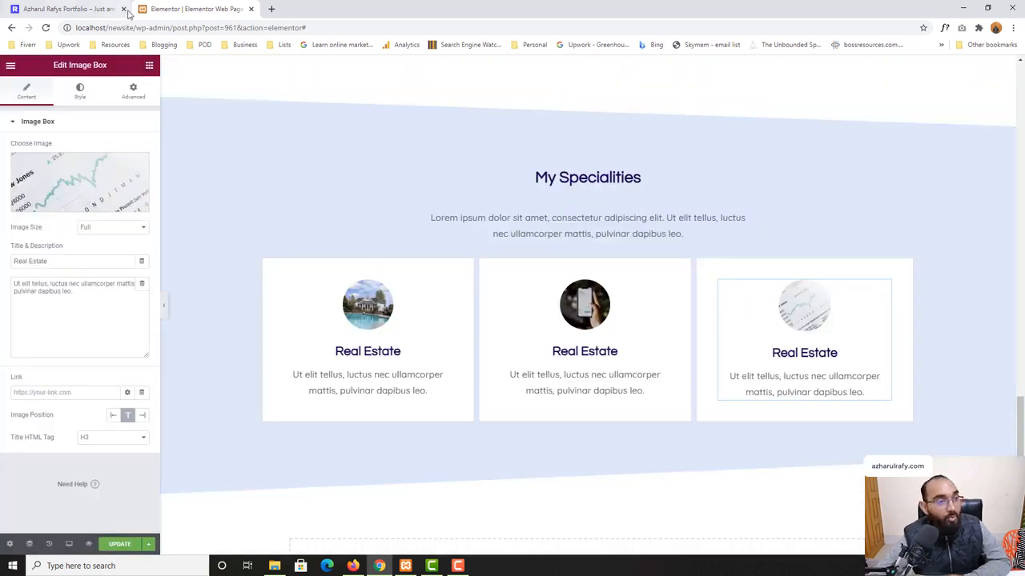
Highlight the second card's title and description text for review and compare the cards with the reference page.
left_click(577, 360)
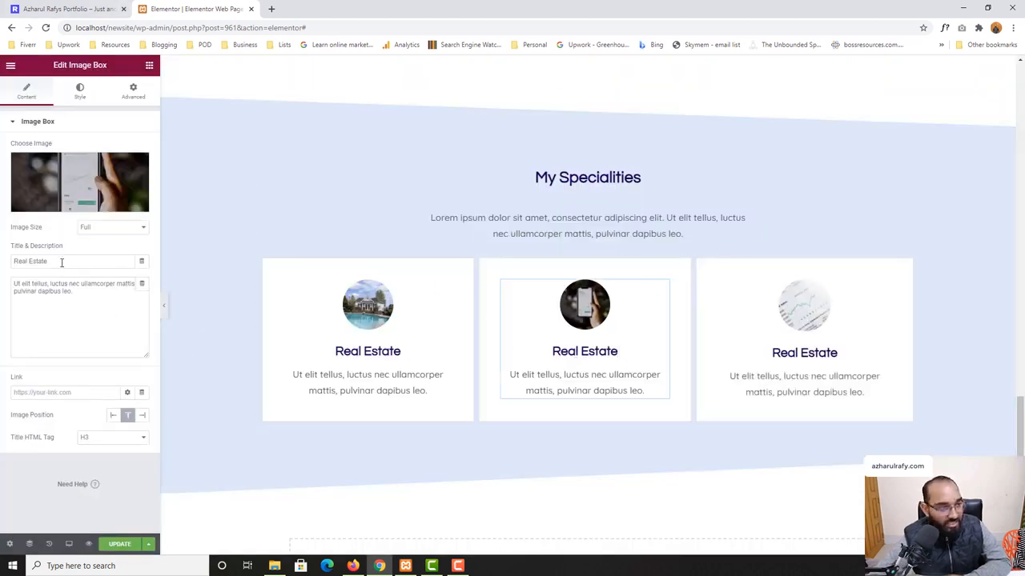
left_click_drag(61, 262, 2, 268)
left_click_drag(87, 291, 1, 286)
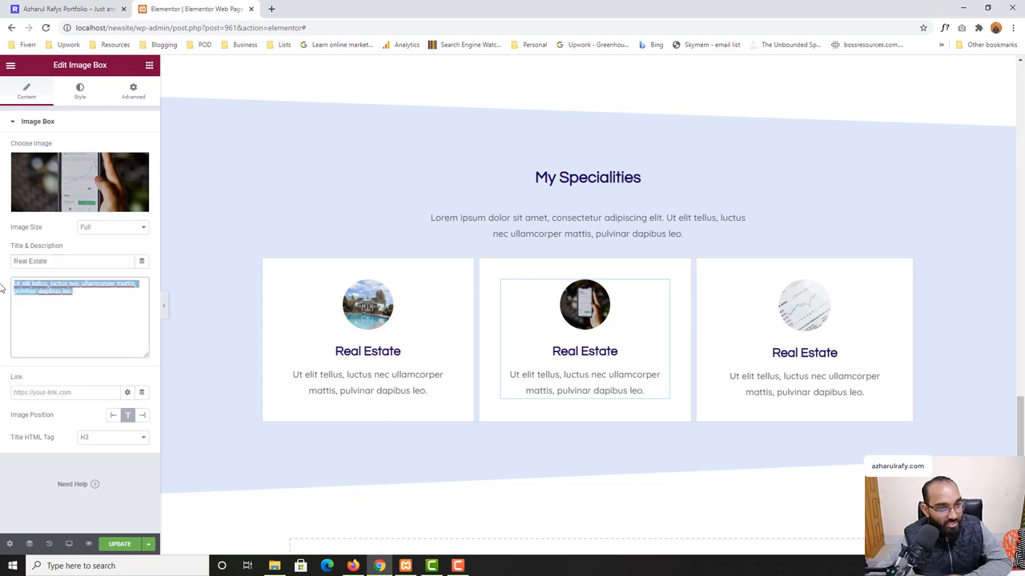
left_click(552, 389)
left_click_drag(105, 293, 2, 282)
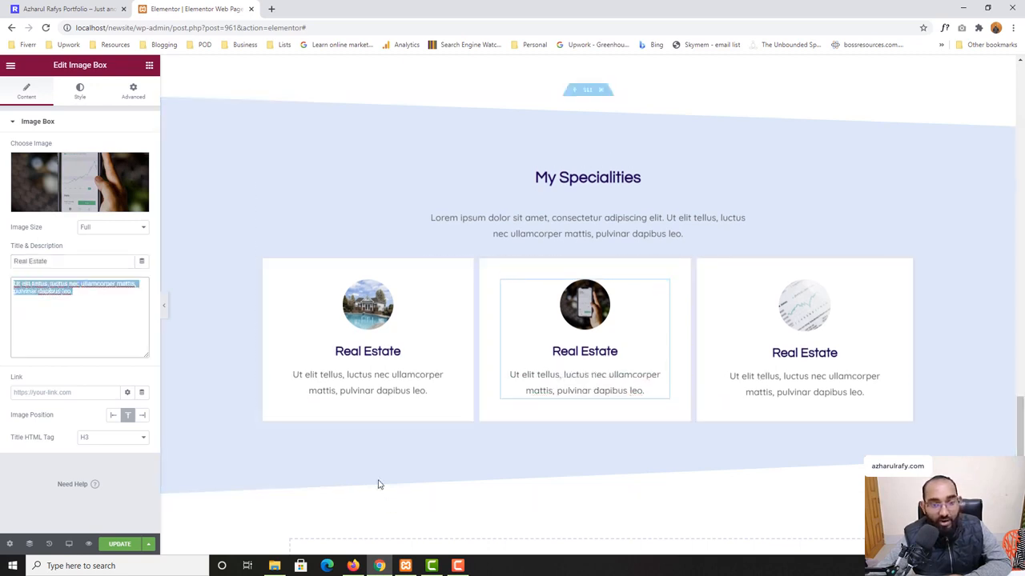
left_click(84, 9)
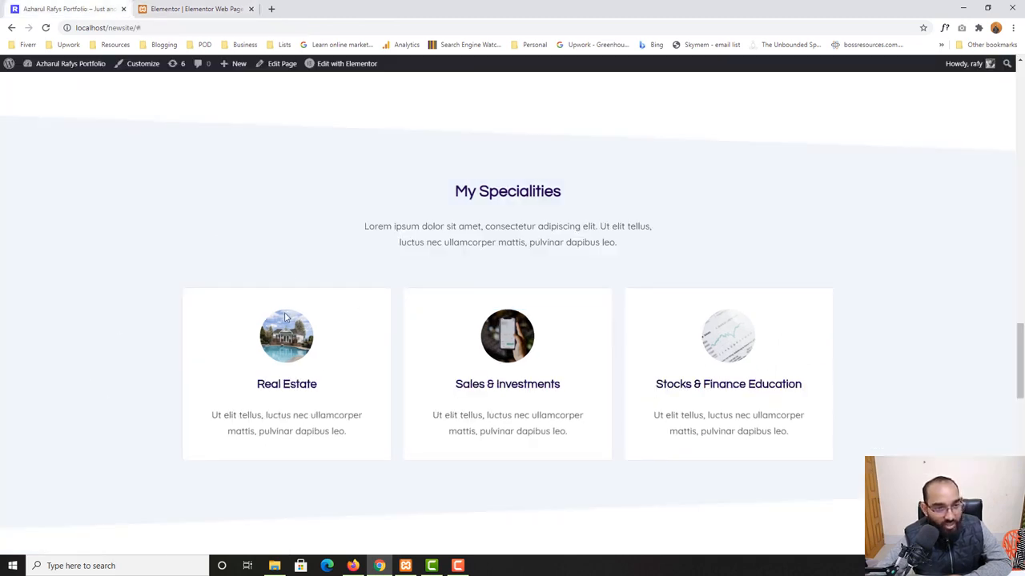
key("ctrl+Tab")
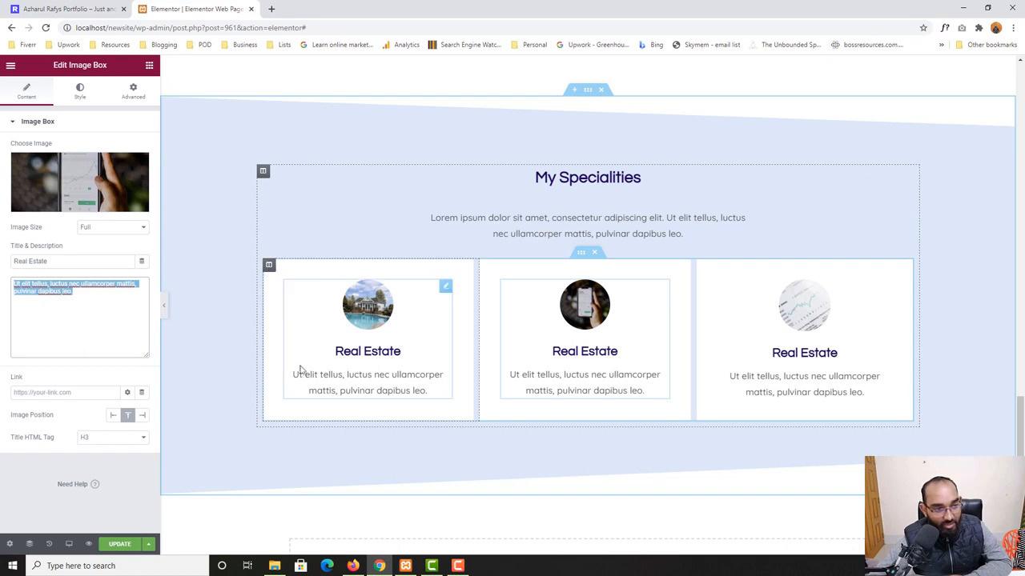
Set the first card column's border radius to 10 px on all corners and compare it with the reference page.
left_click(269, 267)
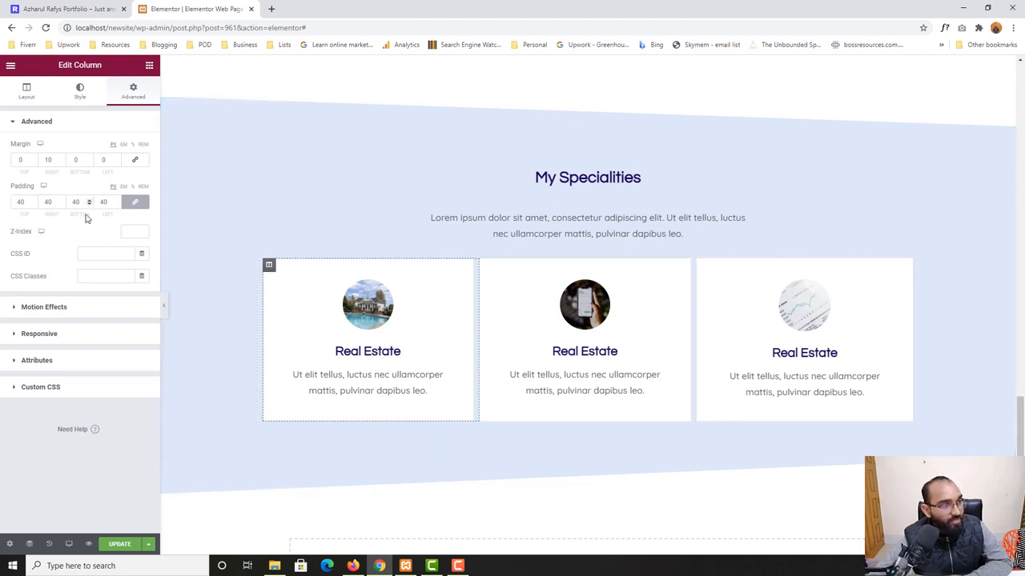
left_click(80, 98)
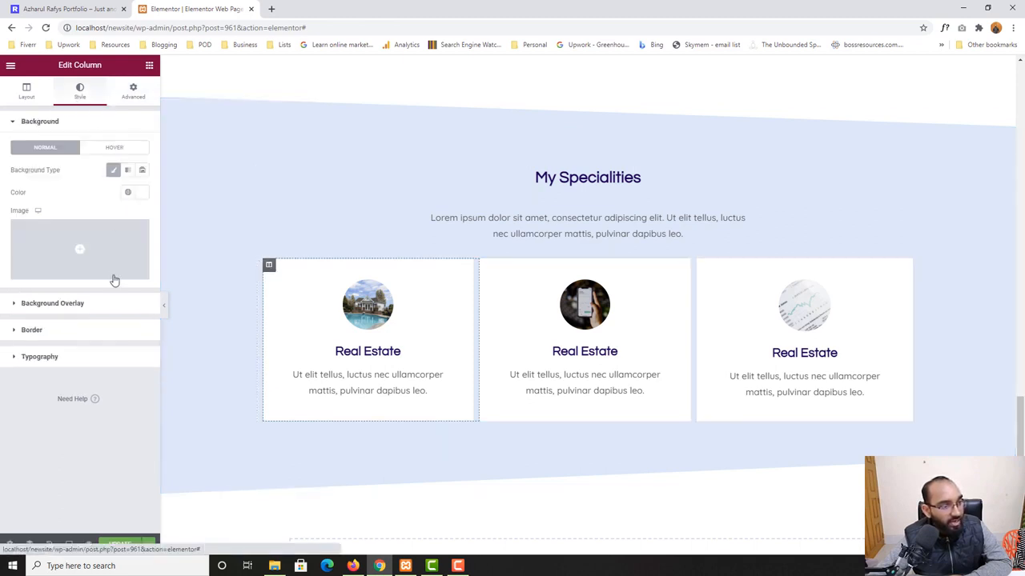
left_click(35, 330)
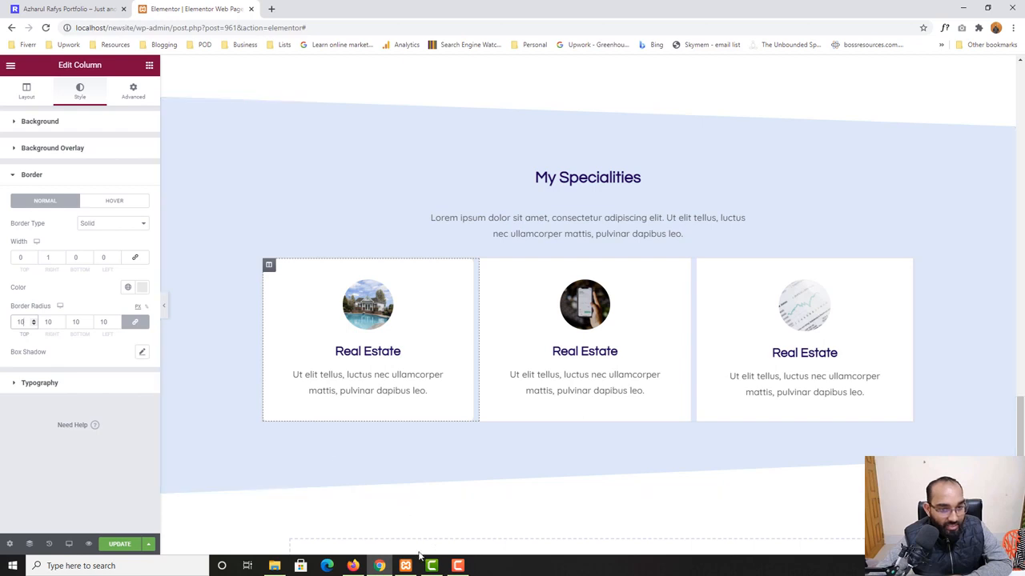
left_click(8, 8)
left_click(188, 9)
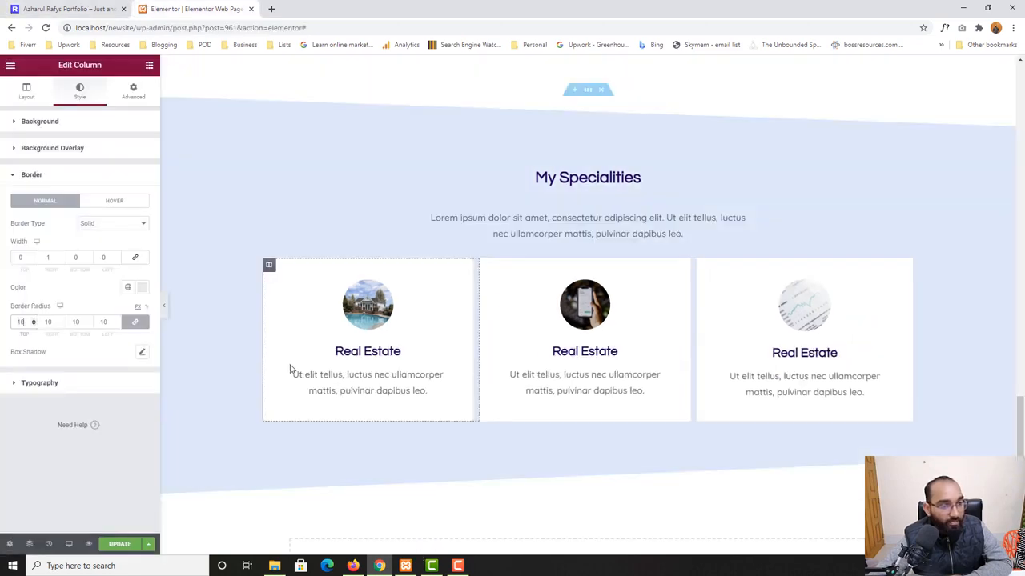
Copy the first card column and paste its style onto the second and third card columns.
right_click(269, 264)
left_click(304, 344)
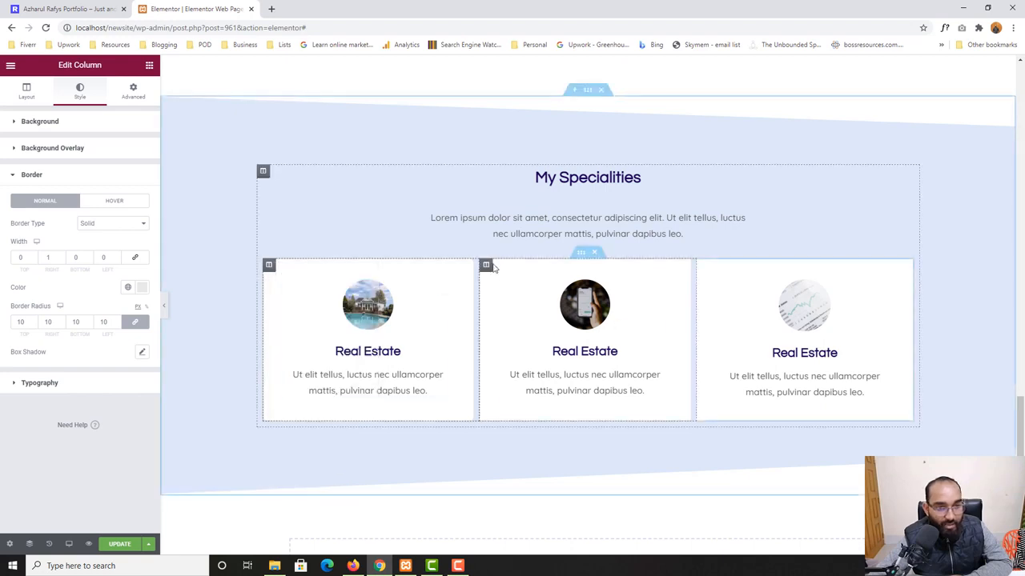
right_click(486, 267)
left_click(521, 347)
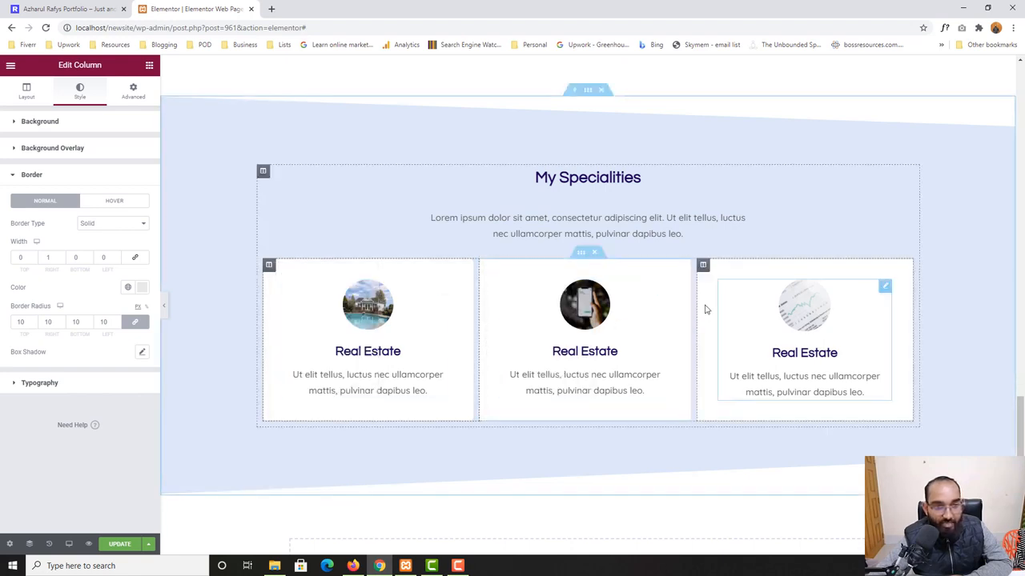
right_click(703, 266)
left_click(733, 366)
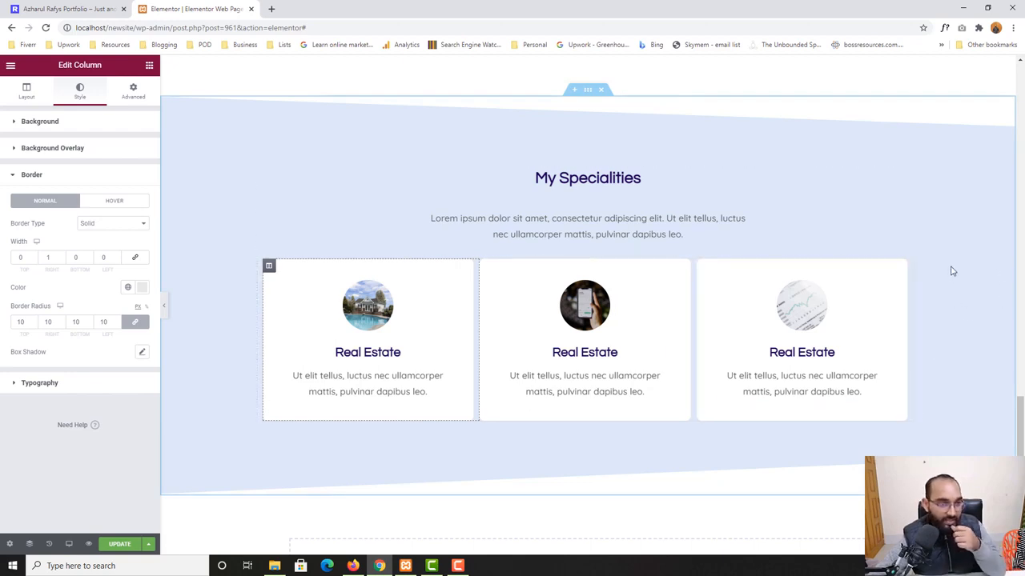
Update the page and preview it, checking the sections from Find Out Where You Need to Start to the footer.
left_click(120, 544)
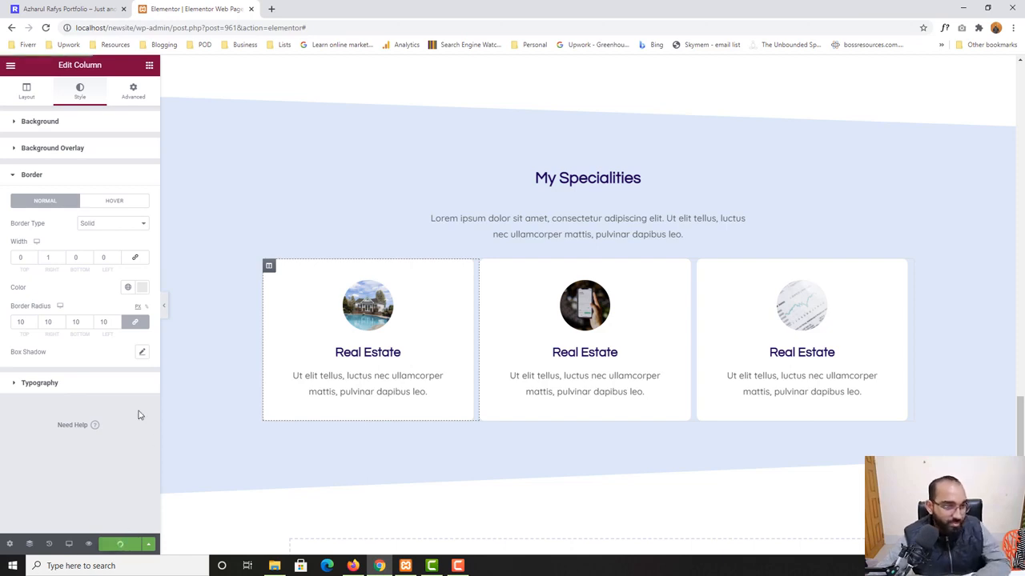
left_click(89, 543)
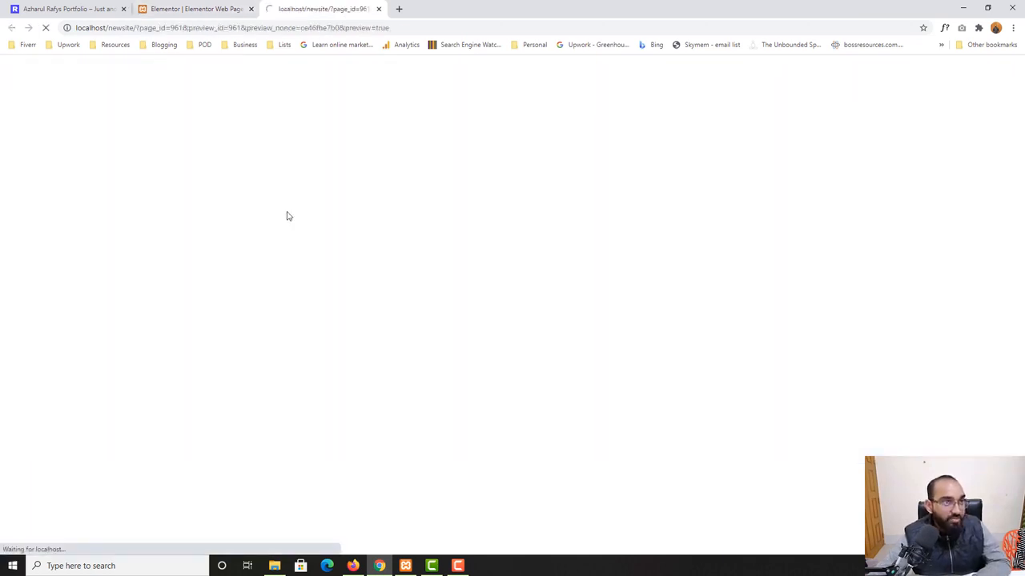
scroll(1, 408, "down", 15)
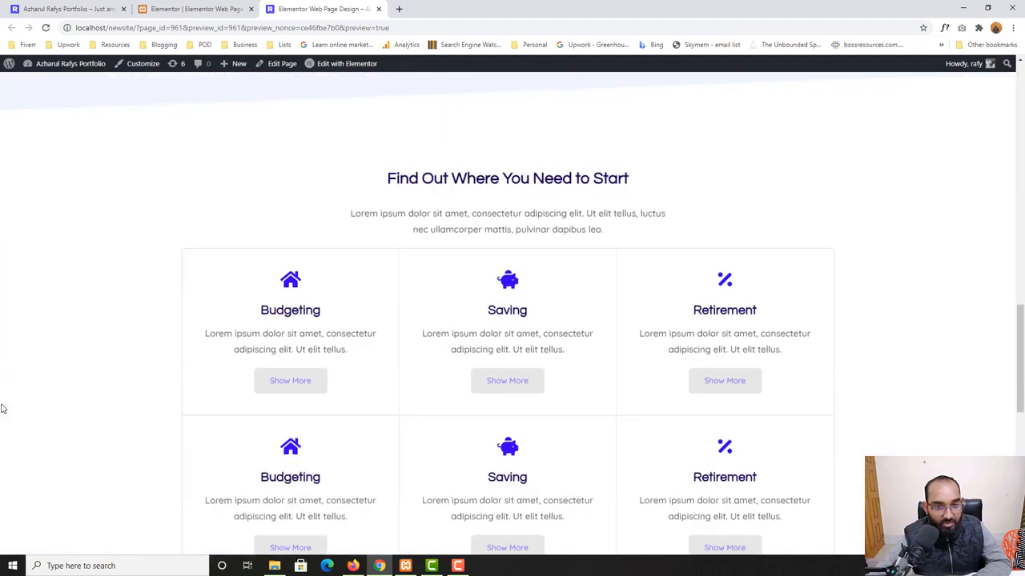
scroll(371, 293, "up", 2)
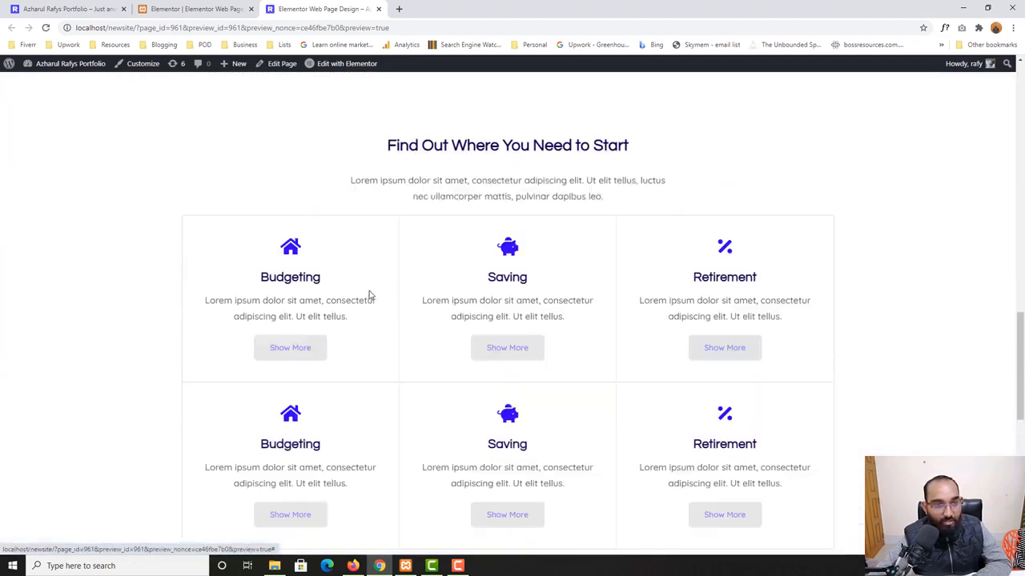
scroll(472, 323, "down", 3)
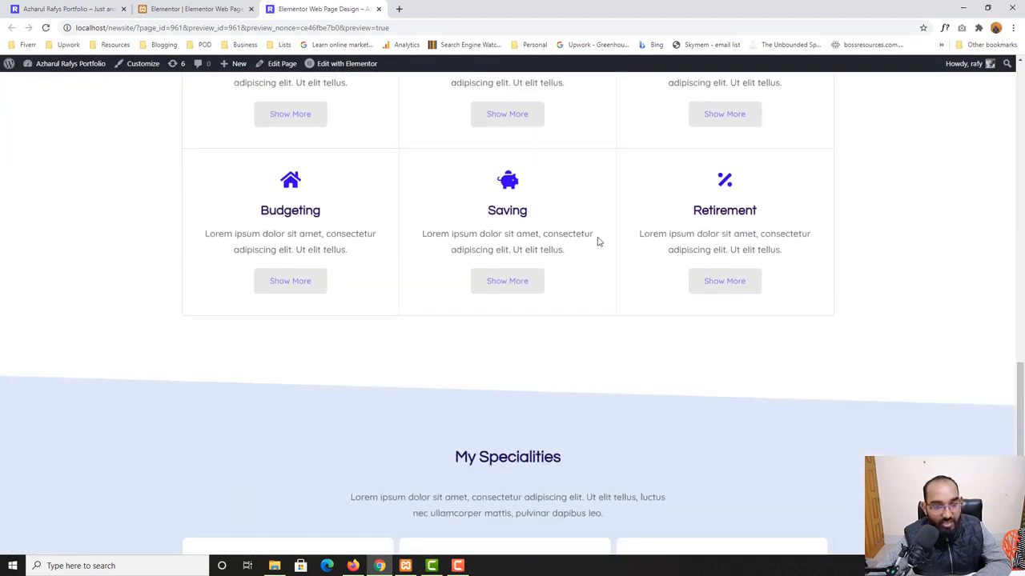
scroll(596, 241, "down", 4)
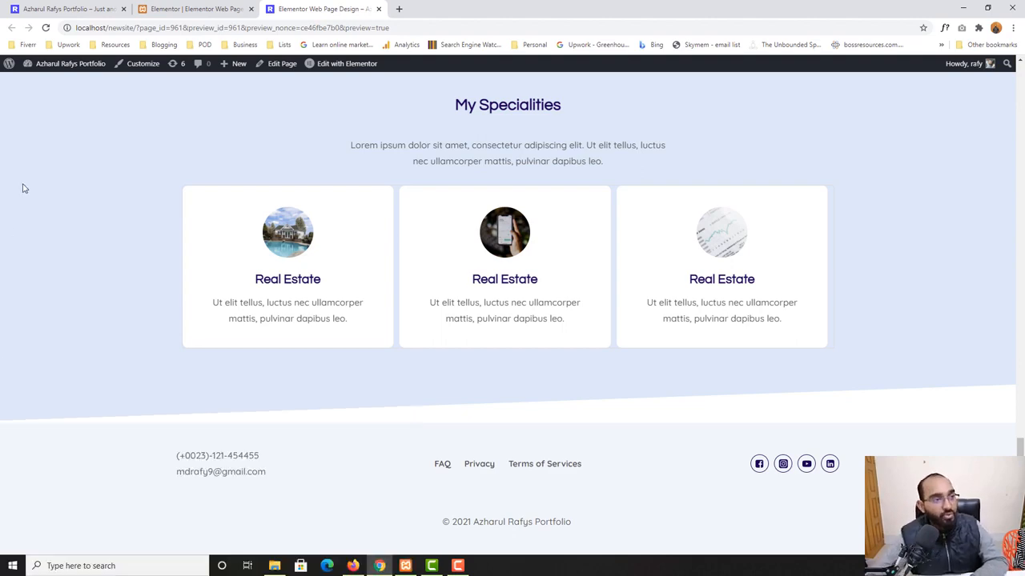
scroll(36, 189, "up", 1)
Review the reference home page's testimonials, closing call-to-action and upper sections for comparison with the rebuilt page.
left_click(192, 10)
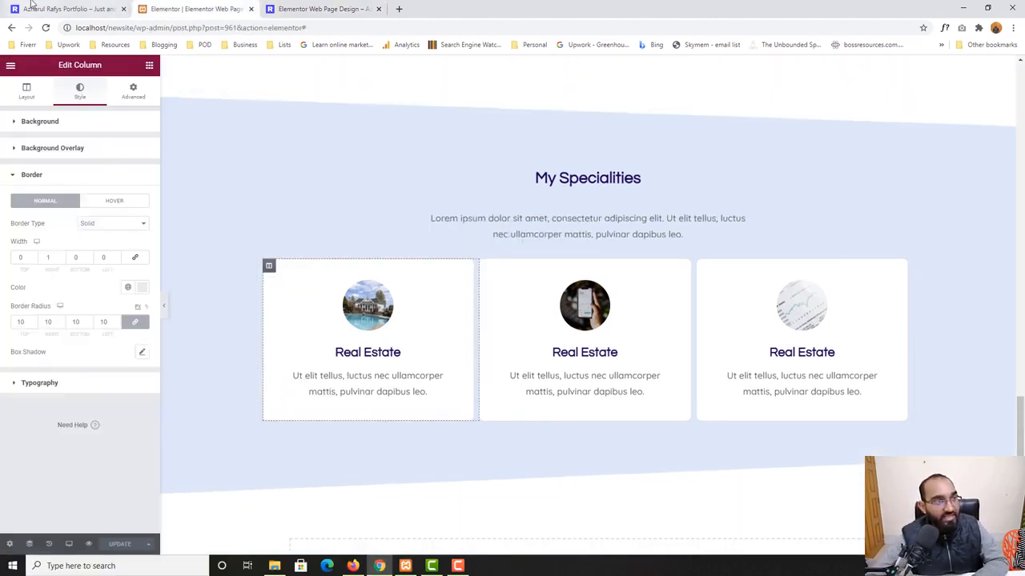
left_click(64, 9)
scroll(144, 396, "down", 5)
scroll(520, 241, "up", 1)
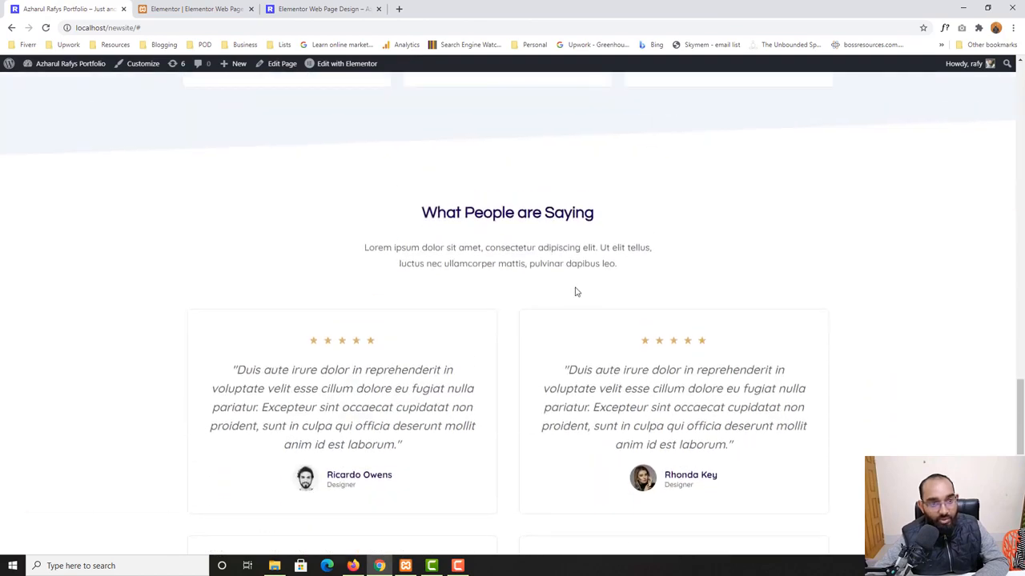
scroll(600, 249, "down", 7)
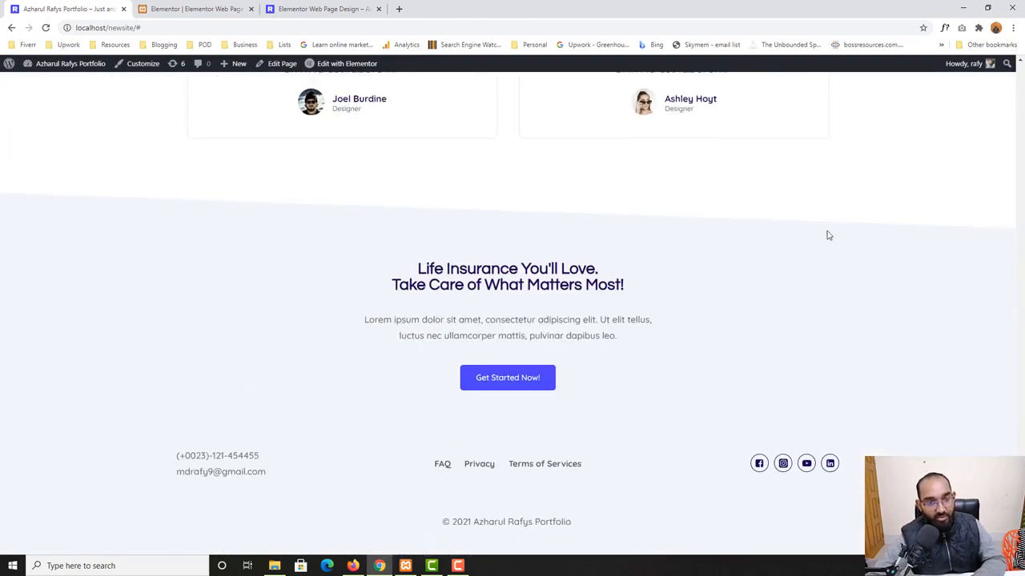
scroll(496, 349, "up", 15)
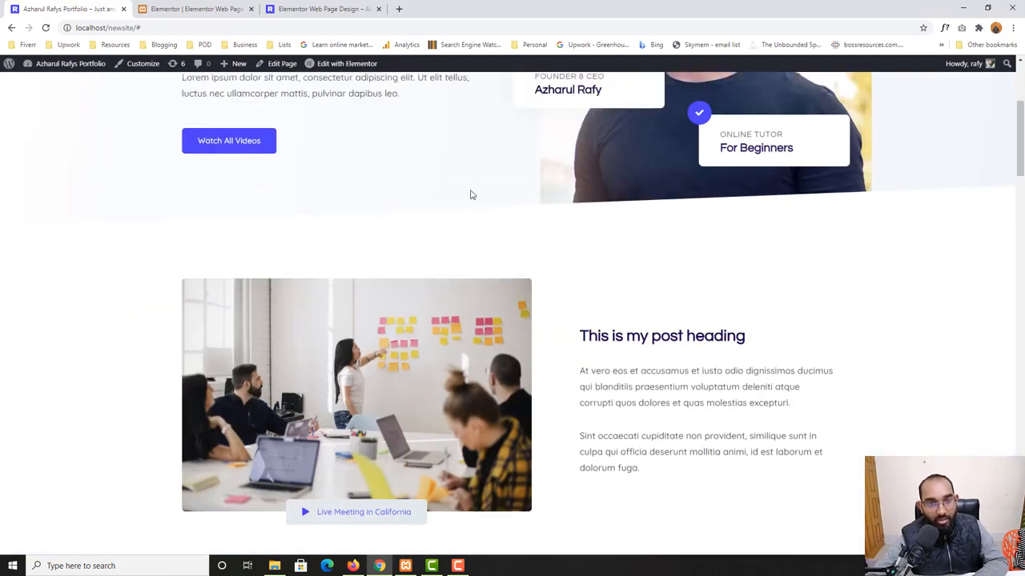
scroll(470, 194, "up", 3)
Review the rebuilt page's preview from the hero section through the My Specialities cards.
left_click(323, 9)
scroll(643, 347, "up", 8)
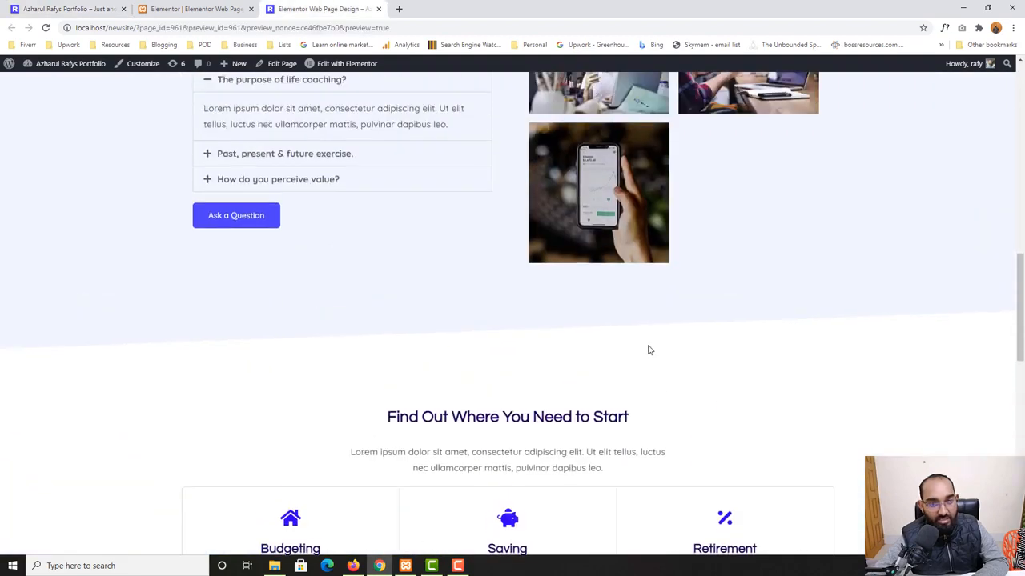
scroll(650, 350, "up", 10)
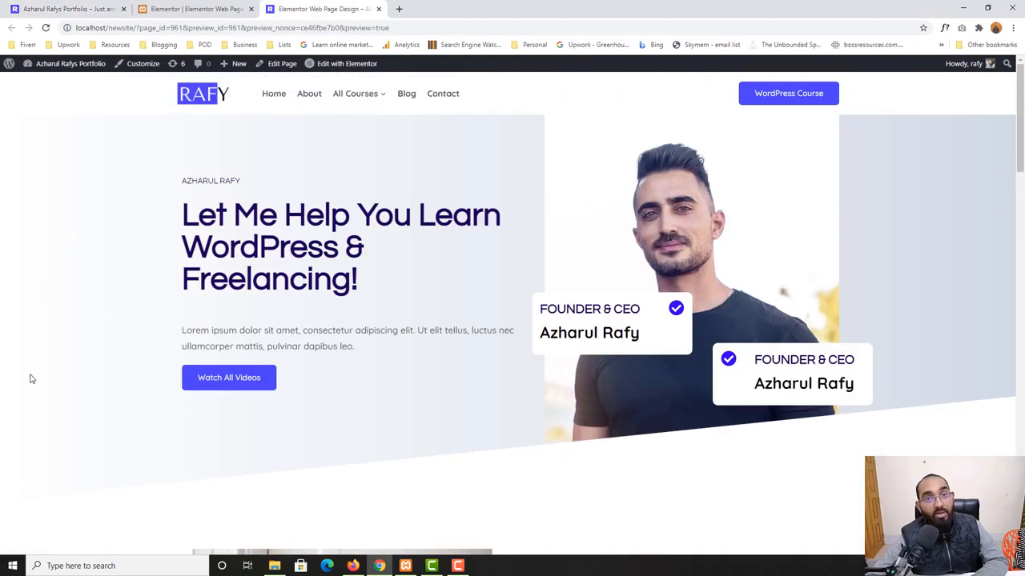
scroll(32, 372, "down", 12)
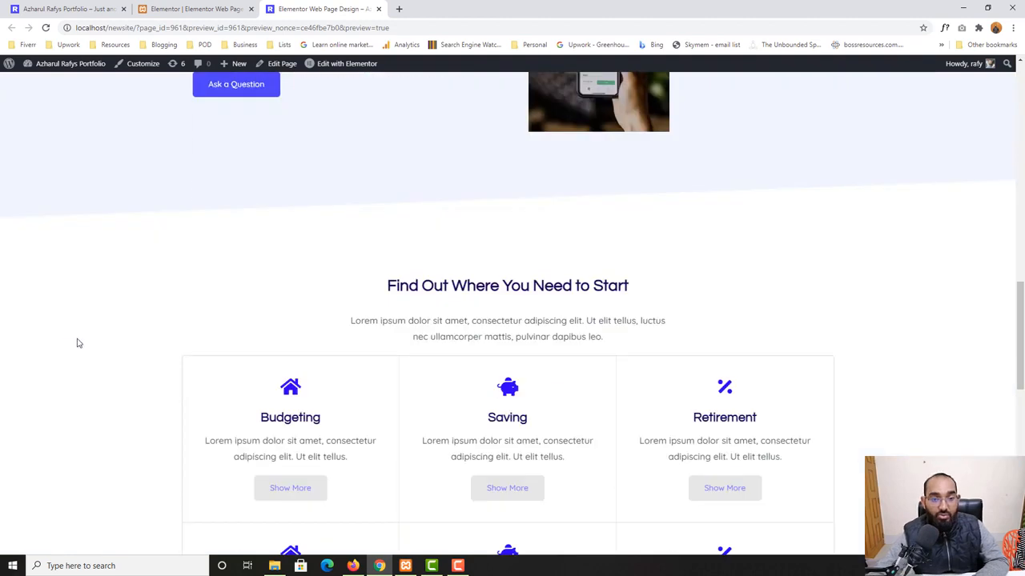
scroll(54, 375, "down", 3)
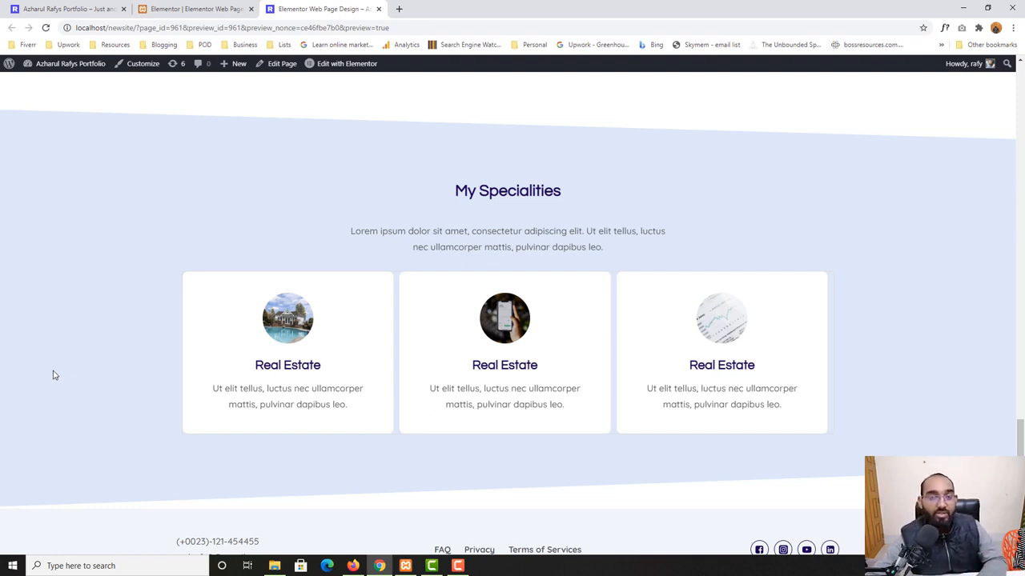
scroll(27, 311, "down", 1)
scroll(27, 313, "up", 6)
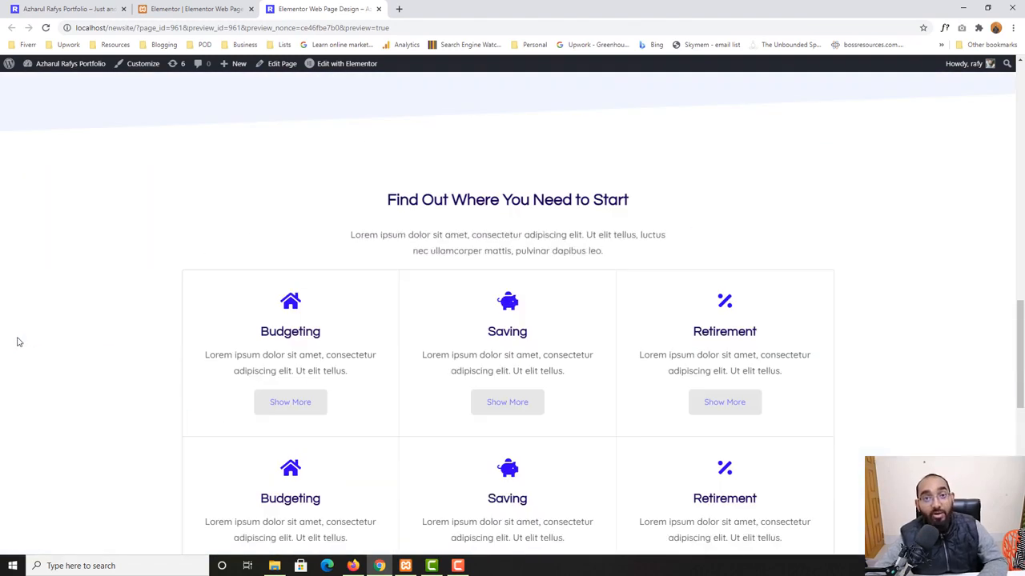
scroll(19, 342, "up", 1)
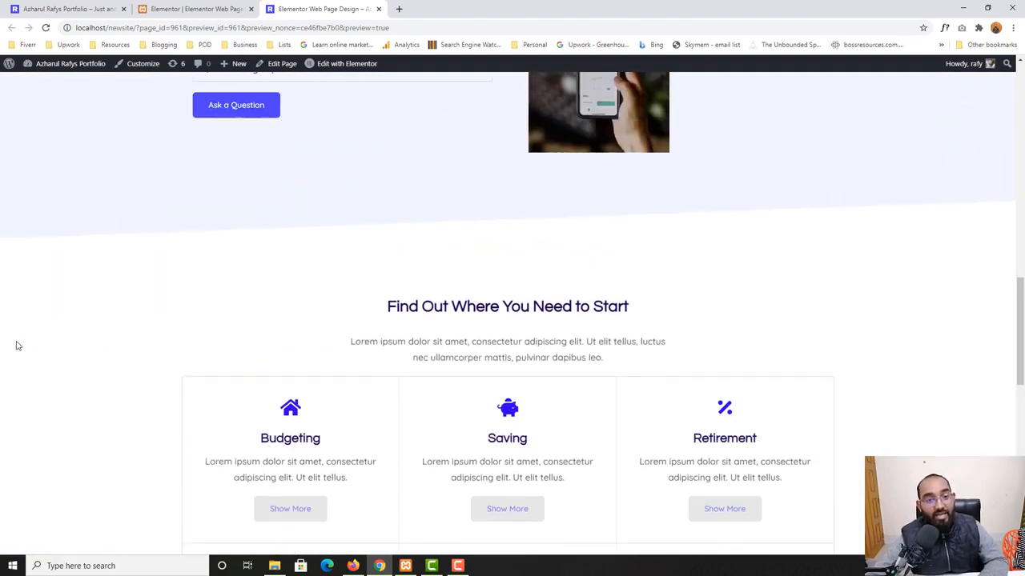